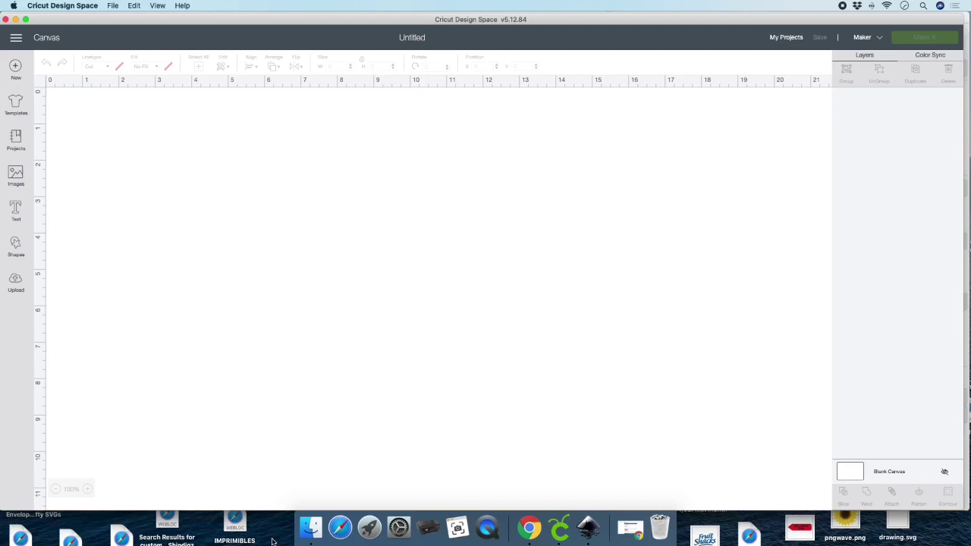
Switch to Inkscape and add two-line text to the blank page: "Baby Shower" with the child's first name on the second line
click(586, 530)
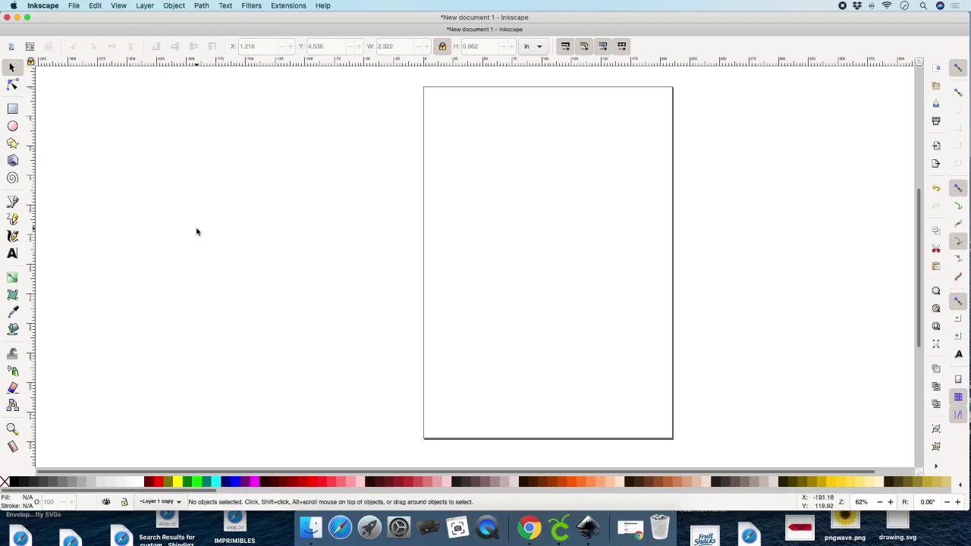
scroll(38, 355, up, 1)
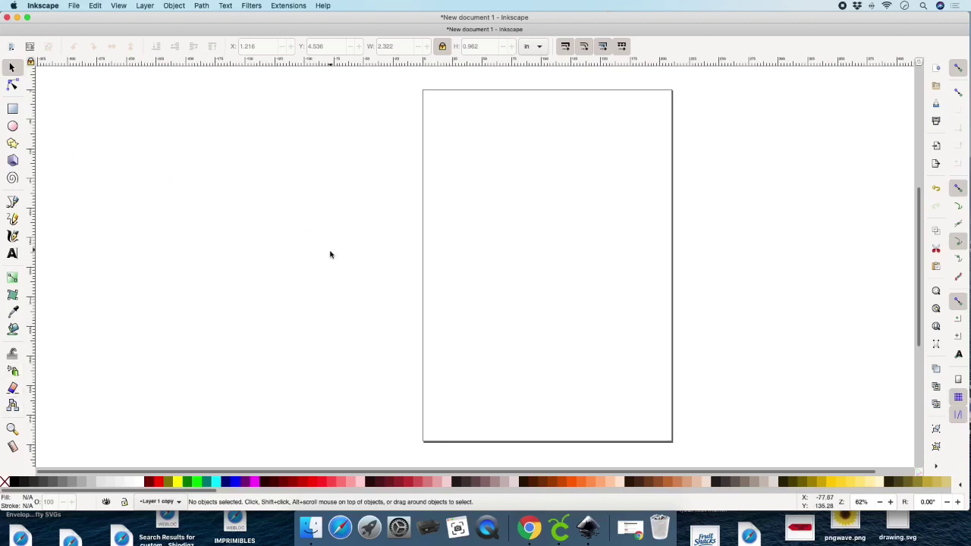
scroll(330, 254, down, 1)
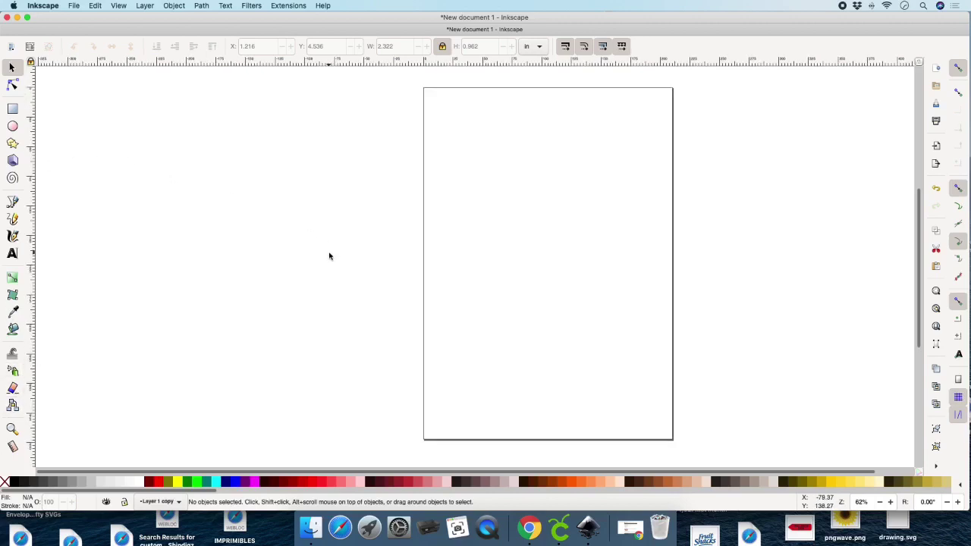
scroll(342, 252, down, 3)
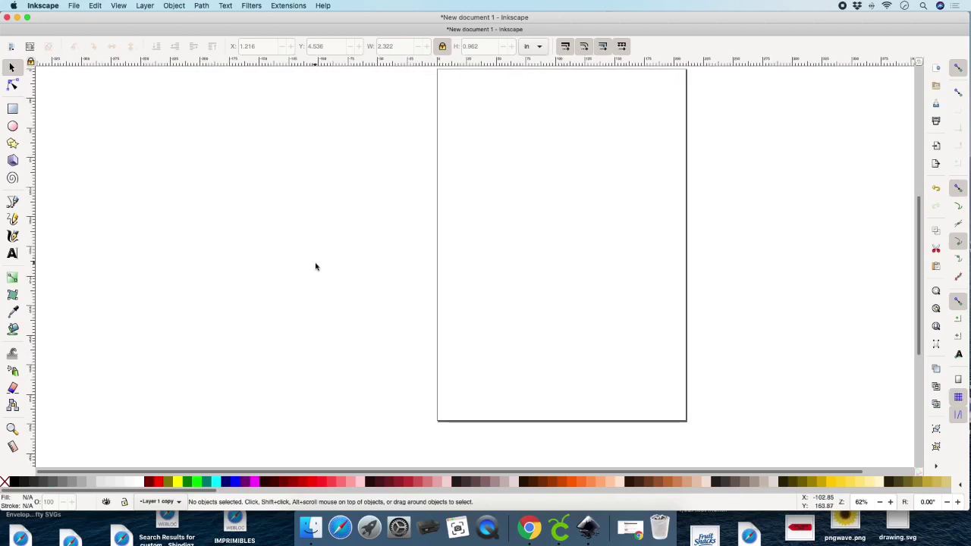
scroll(317, 266, up, 2)
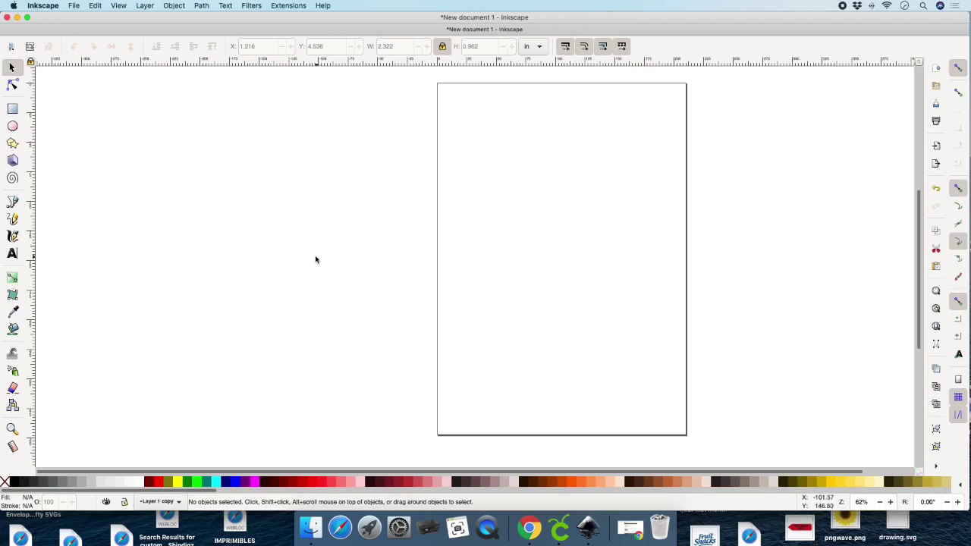
click(12, 254)
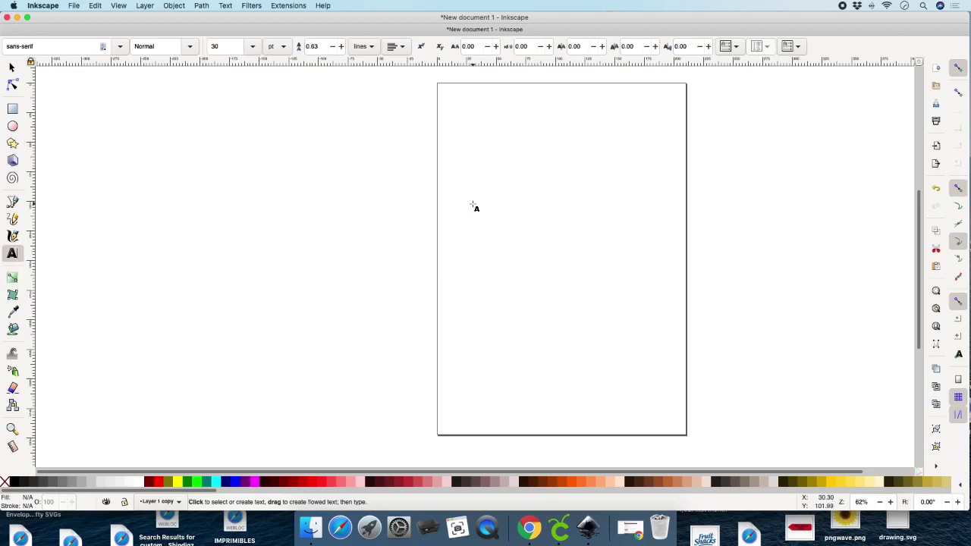
text(Baby )
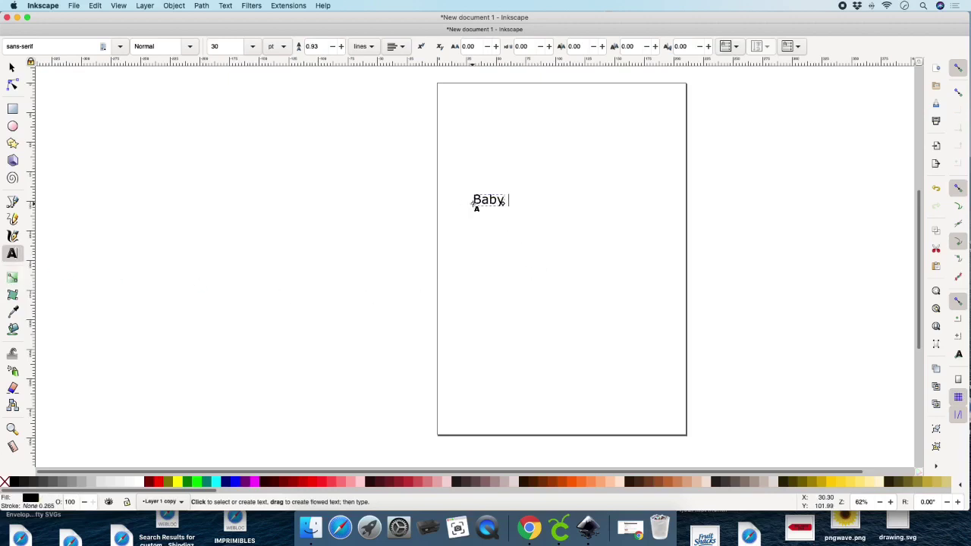
text(Shower,)
key(Return)
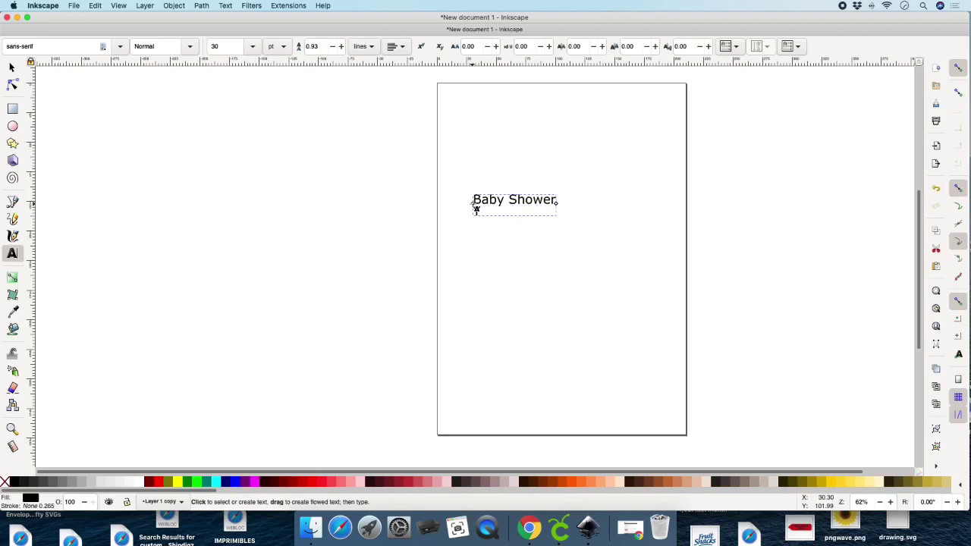
text(Yadiel)
Change the font of the two-line text to "the king"
drag(41, 46, 3, 42)
text(tehkin)
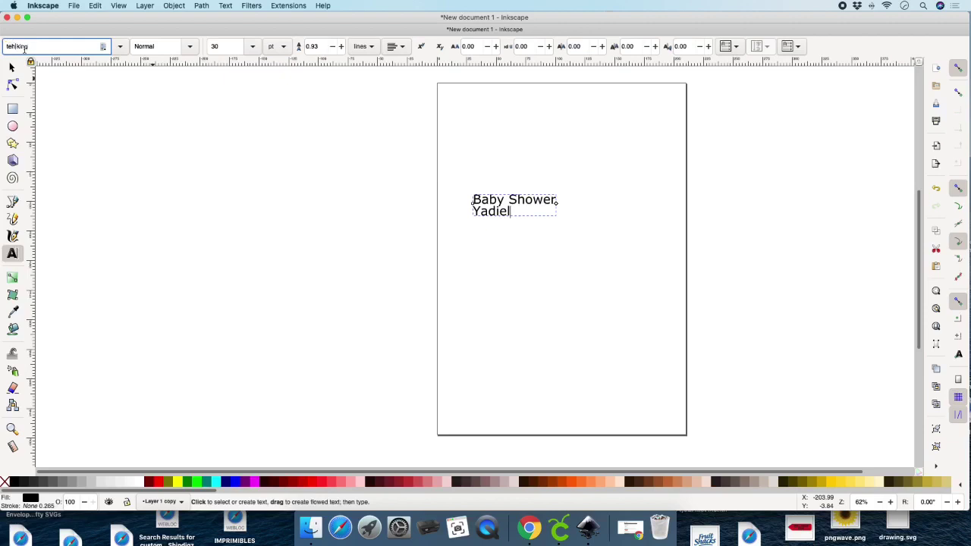
key(BackSpace)
key(BackSpace)
text(he)
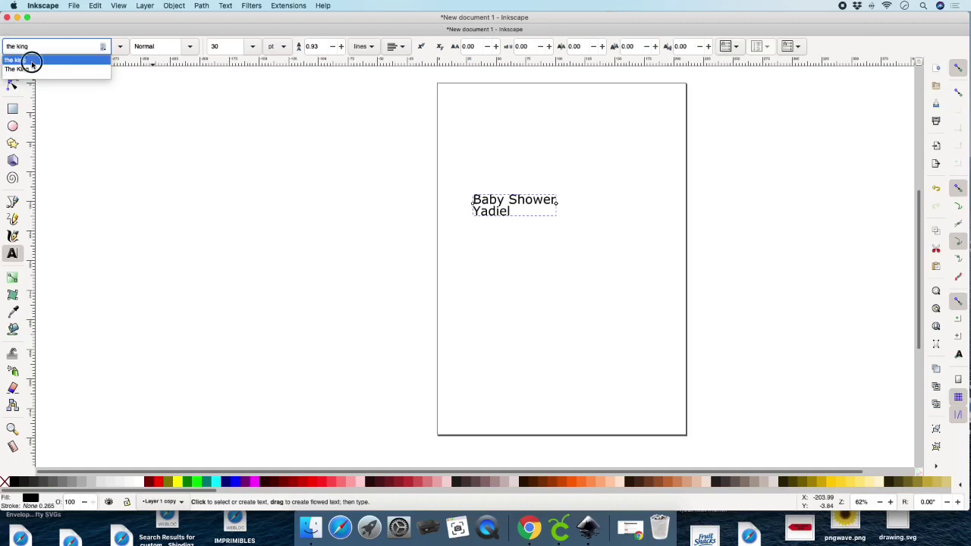
click(32, 61)
scroll(190, 94, down, 1)
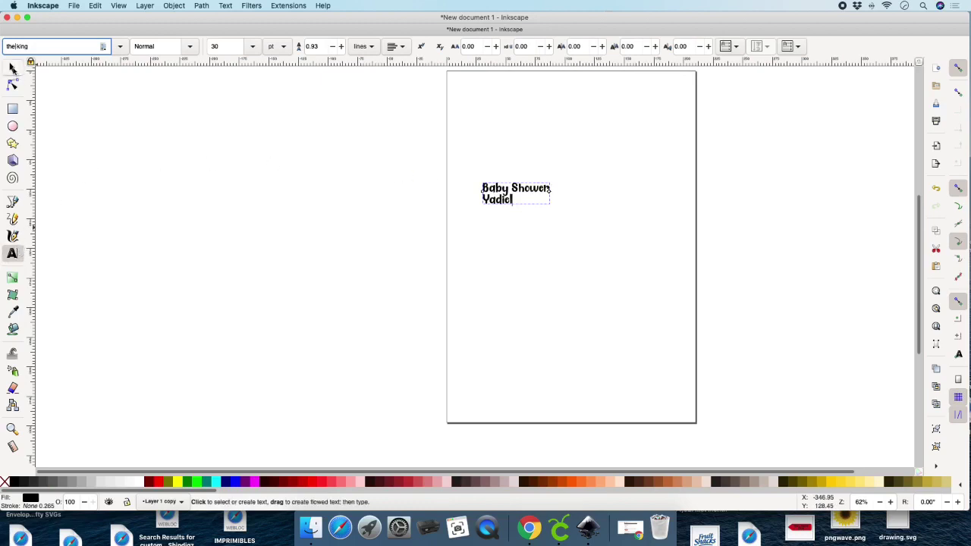
click(12, 68)
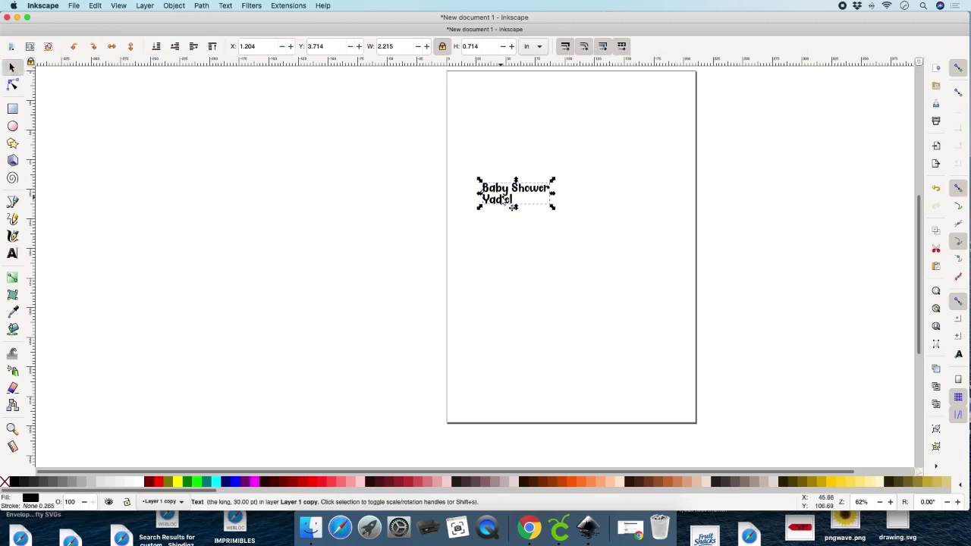
Zoom in on the two-line text to examine its lettering and line layout up close
scroll(596, 226, right, 3)
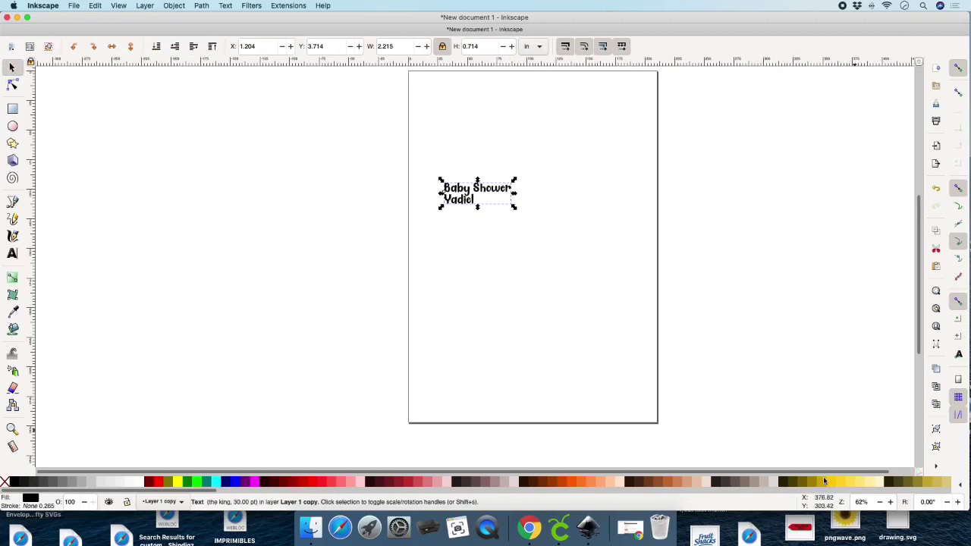
click(891, 502)
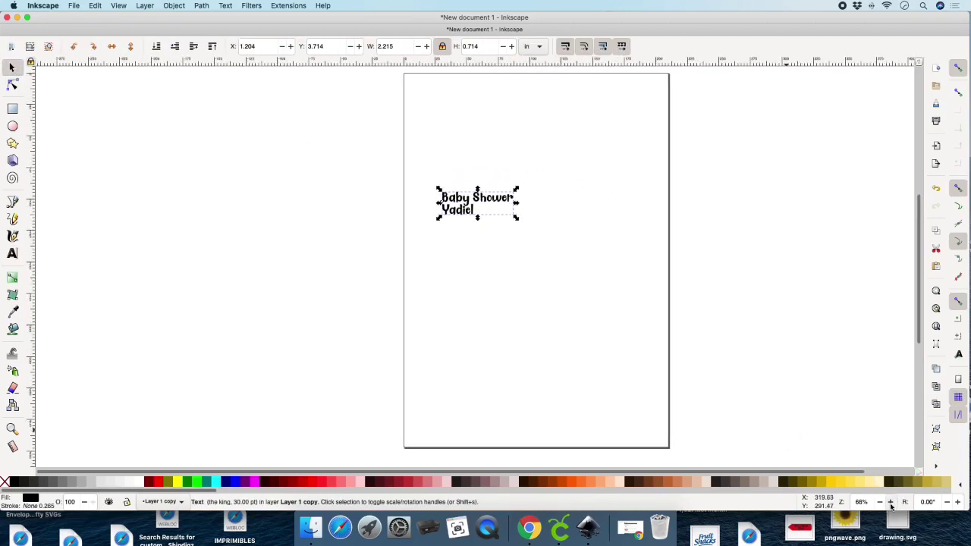
click(890, 501)
click(890, 502)
click(890, 502)
click(890, 502)
click(890, 502)
click(891, 502)
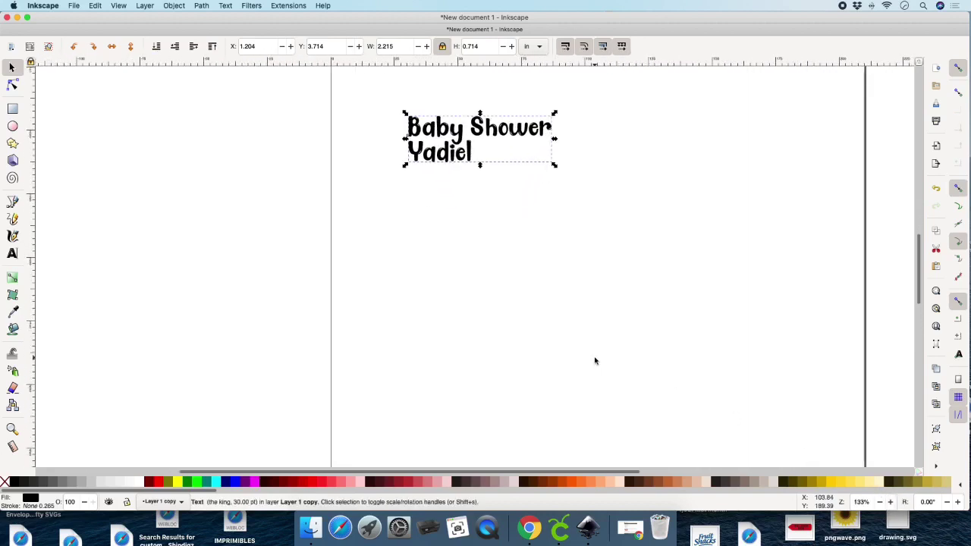
scroll(594, 359, up, 2)
click(890, 502)
click(890, 502)
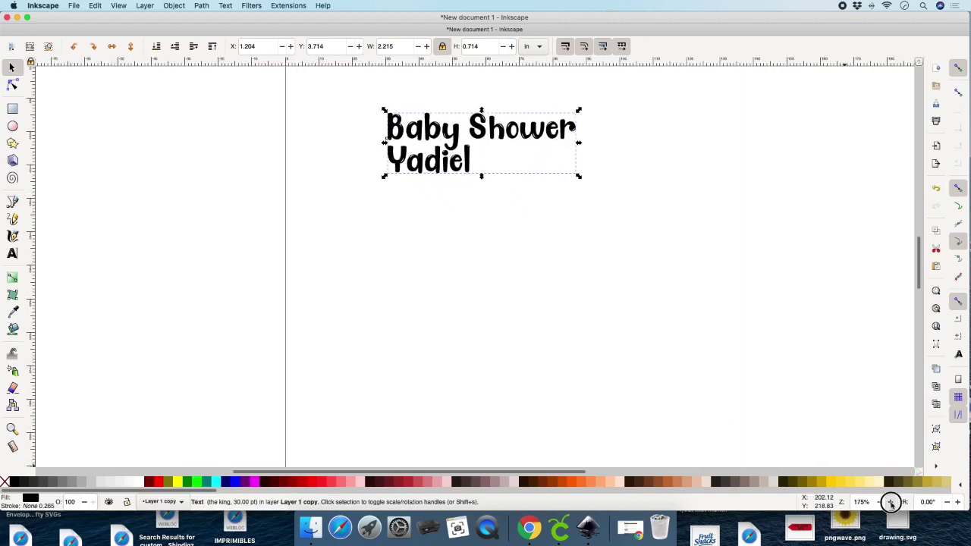
click(890, 502)
scroll(629, 384, up, 2)
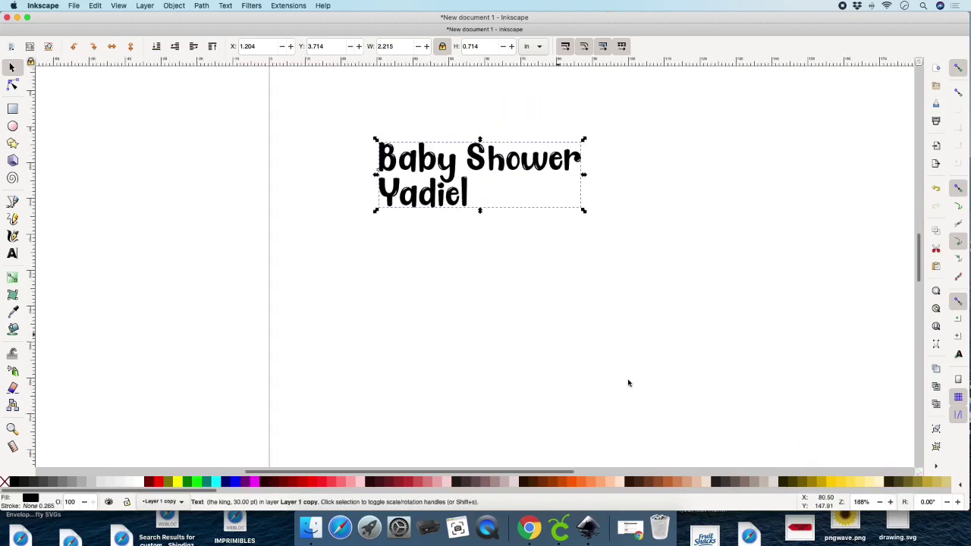
click(890, 502)
scroll(534, 217, up, 1)
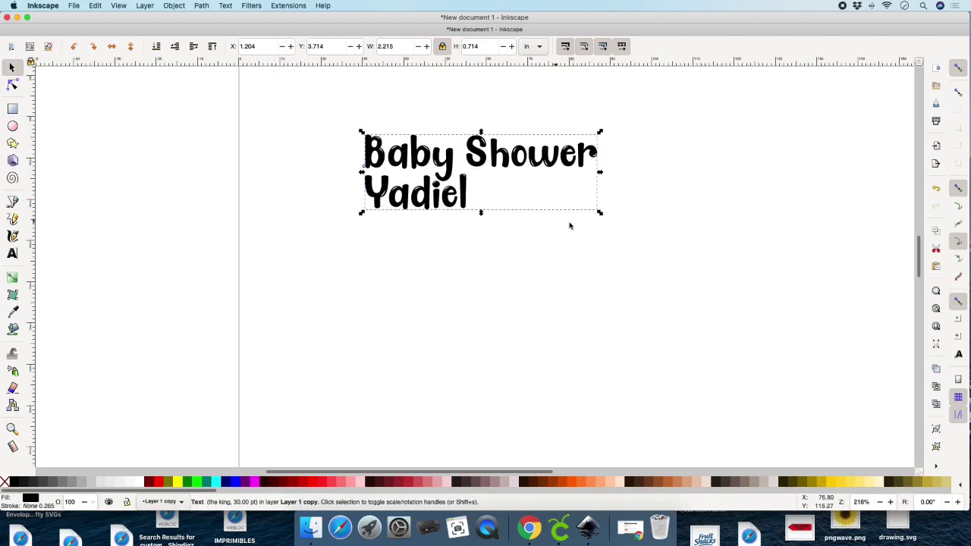
scroll(561, 224, down, 1)
scroll(575, 226, down, 1)
scroll(414, 185, down, 1)
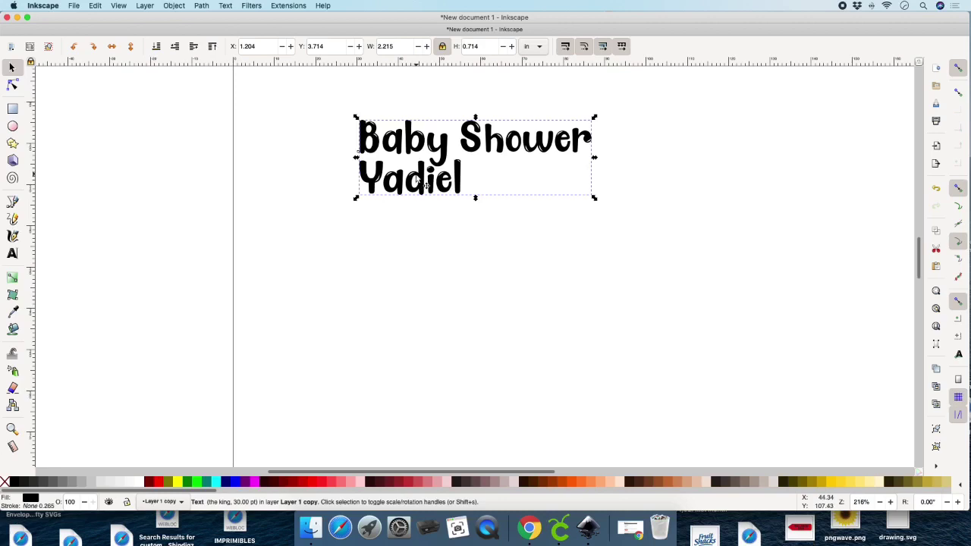
click(410, 158)
scroll(419, 148, up, 3)
scroll(419, 148, down, 3)
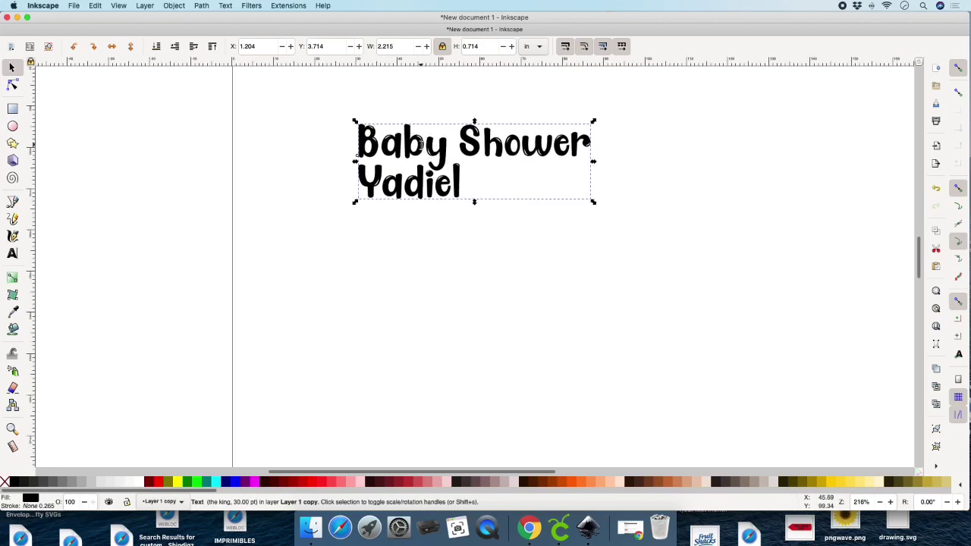
Center-align the two lines of the text
double_click(423, 146)
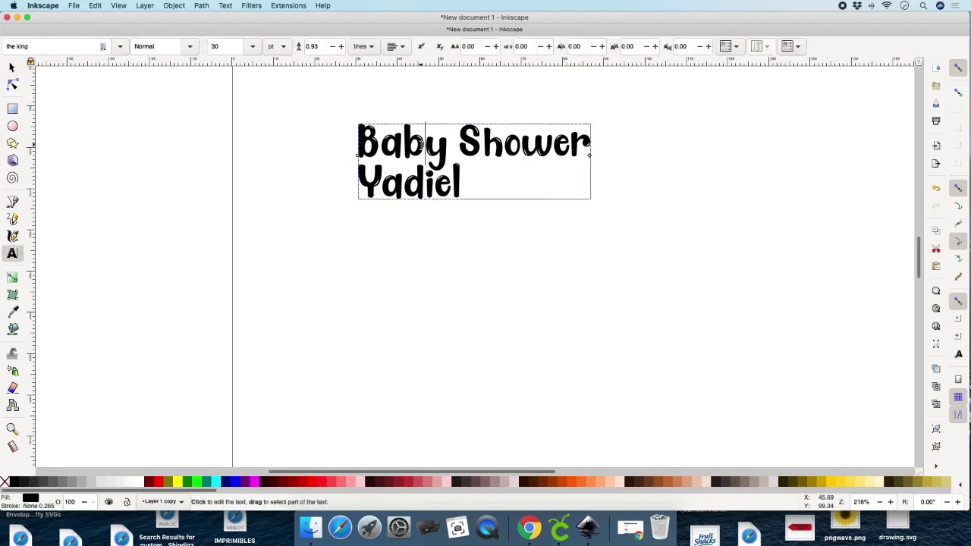
click(402, 48)
click(399, 65)
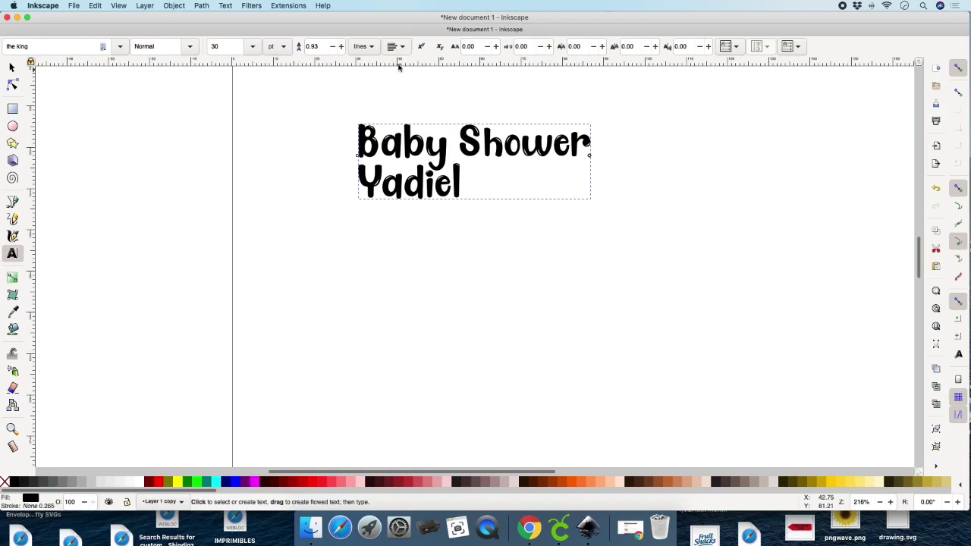
click(403, 48)
click(399, 80)
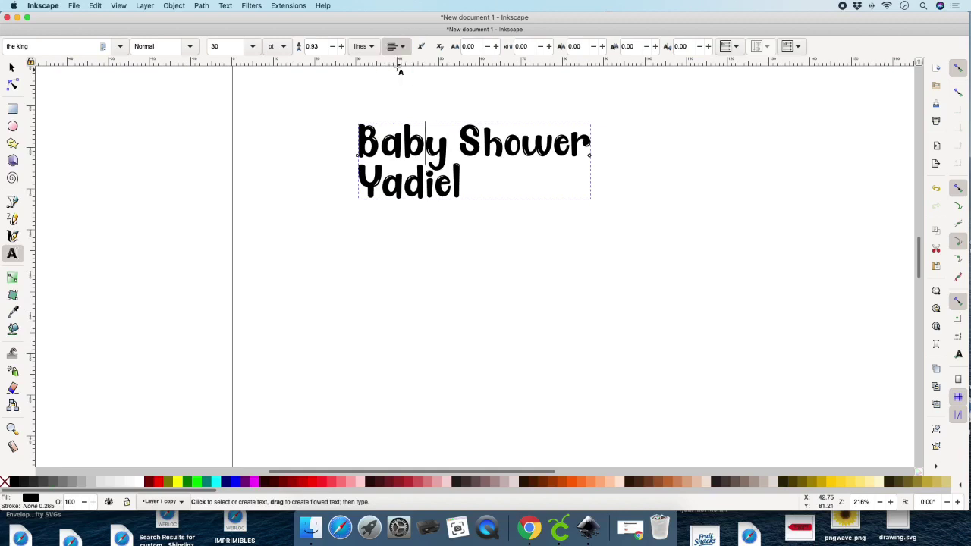
click(463, 245)
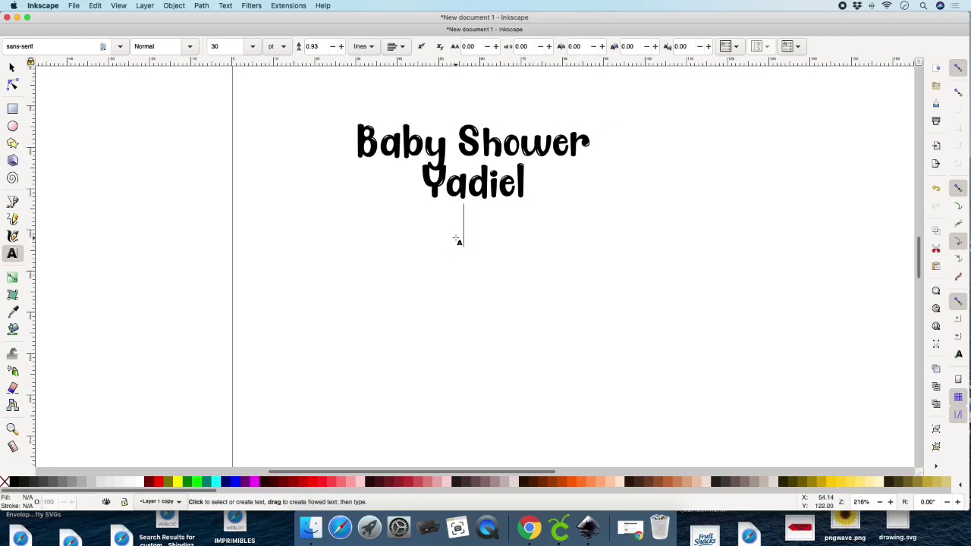
Insert an empty line between "Baby Shower" and the name below it
double_click(425, 177)
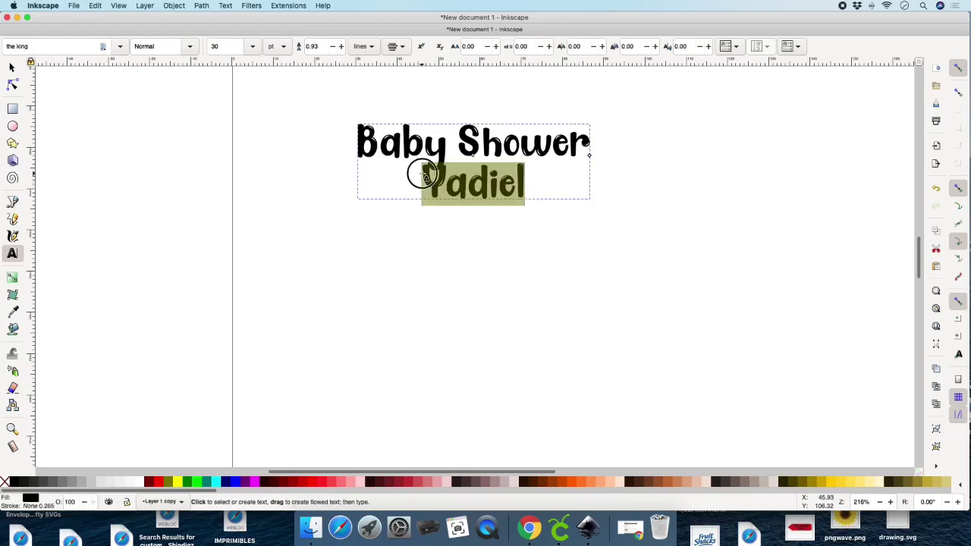
click(423, 176)
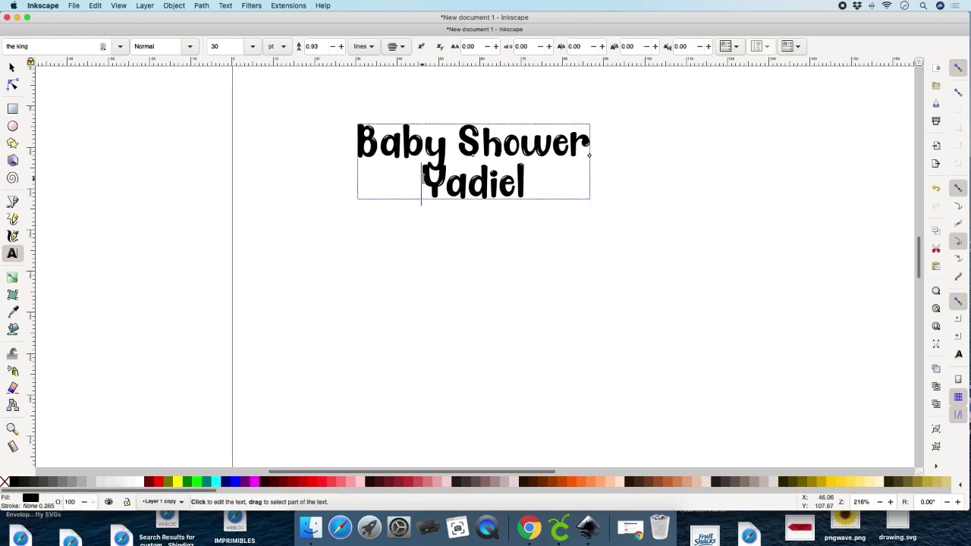
key(Return)
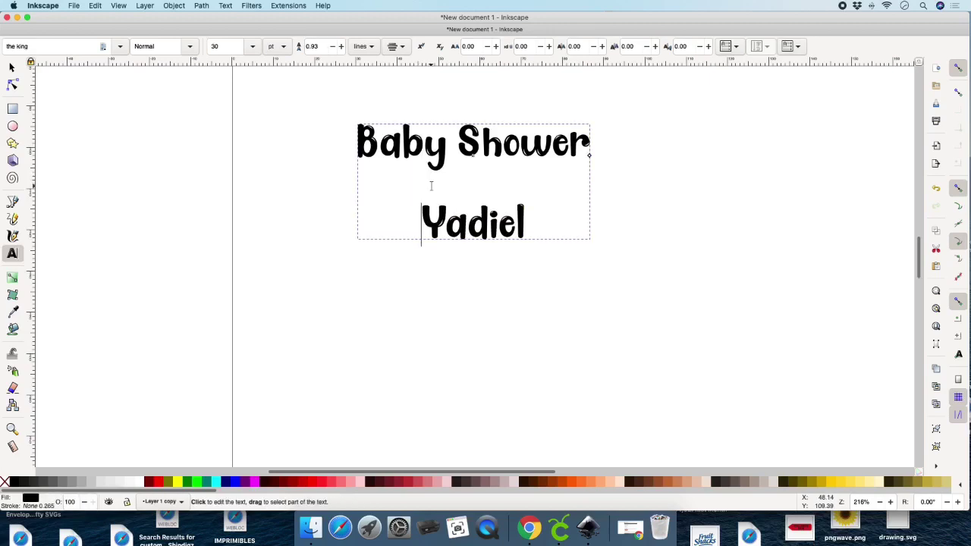
Set the text's line spacing to 0.53 lines to bring the name closer to "Baby Shower"
click(333, 47)
click(333, 47)
click(333, 47)
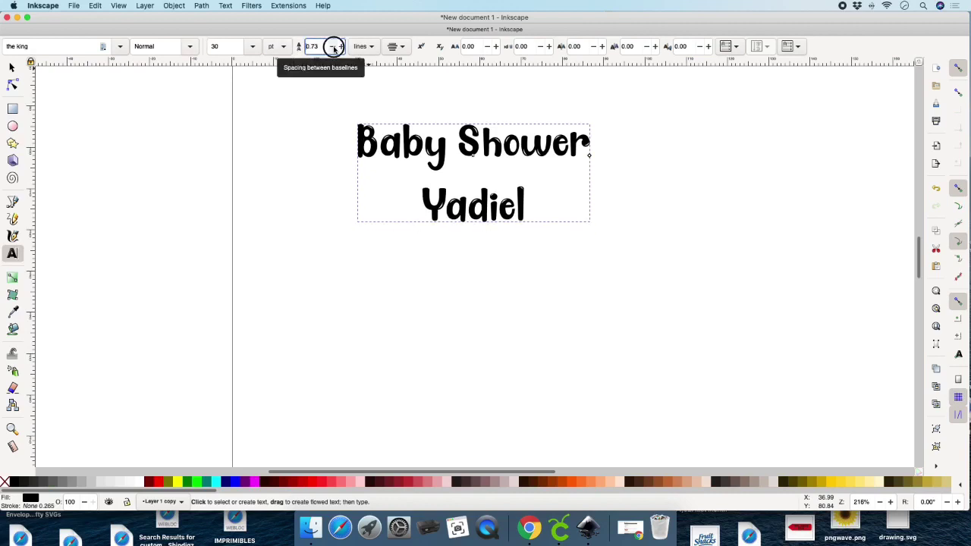
click(333, 47)
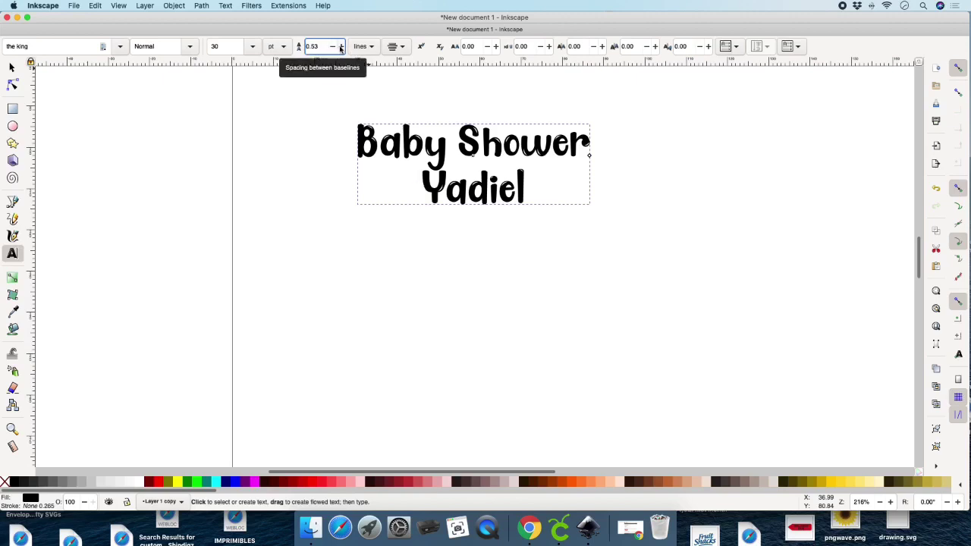
click(340, 47)
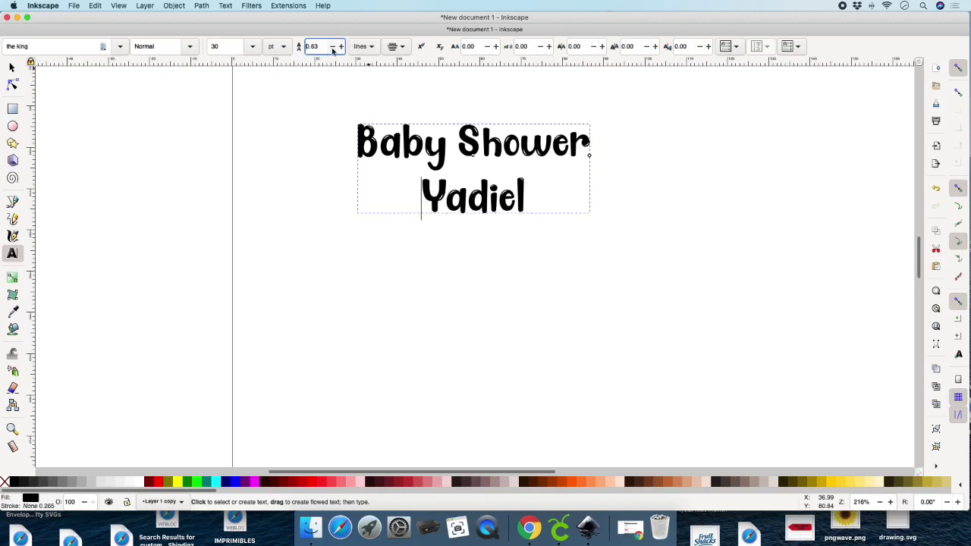
click(332, 49)
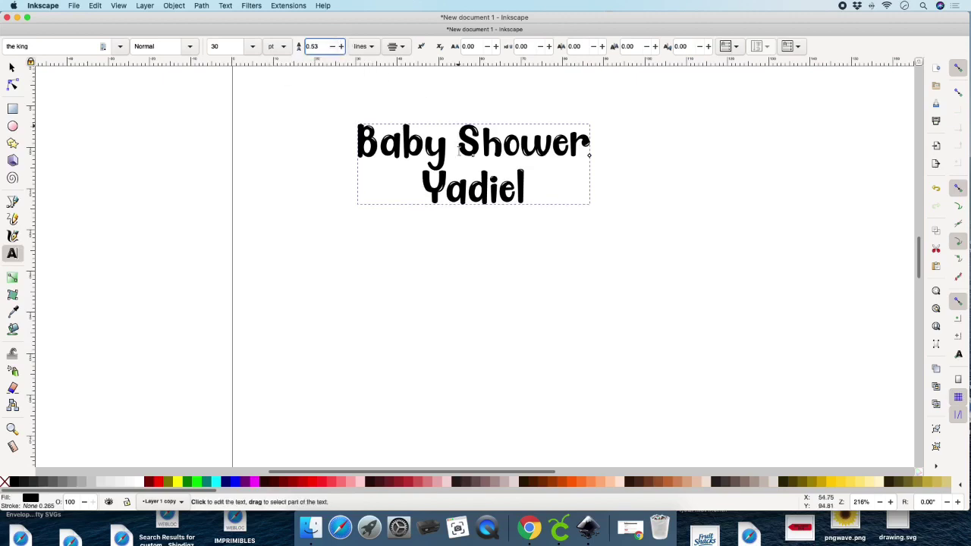
Finish editing the text and select it as a whole object
click(457, 144)
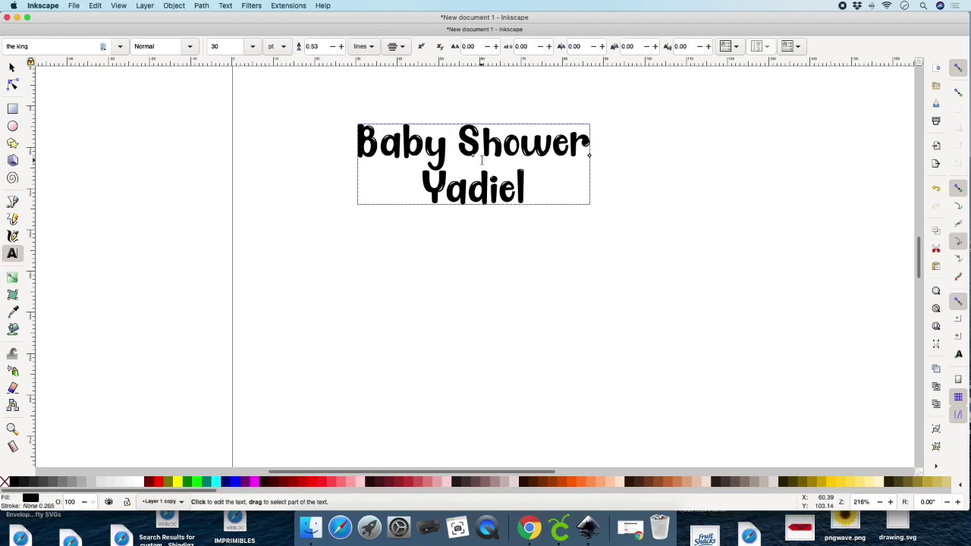
key(Left)
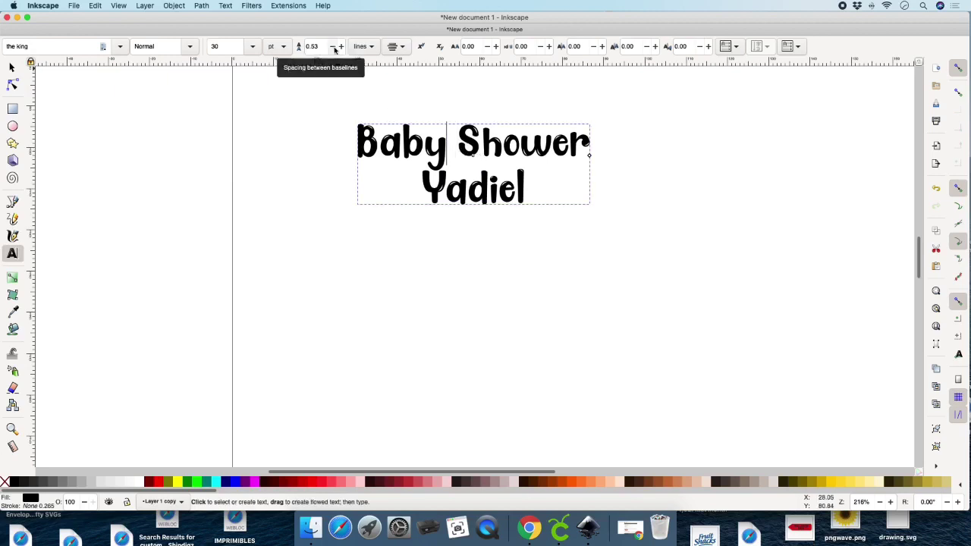
click(459, 144)
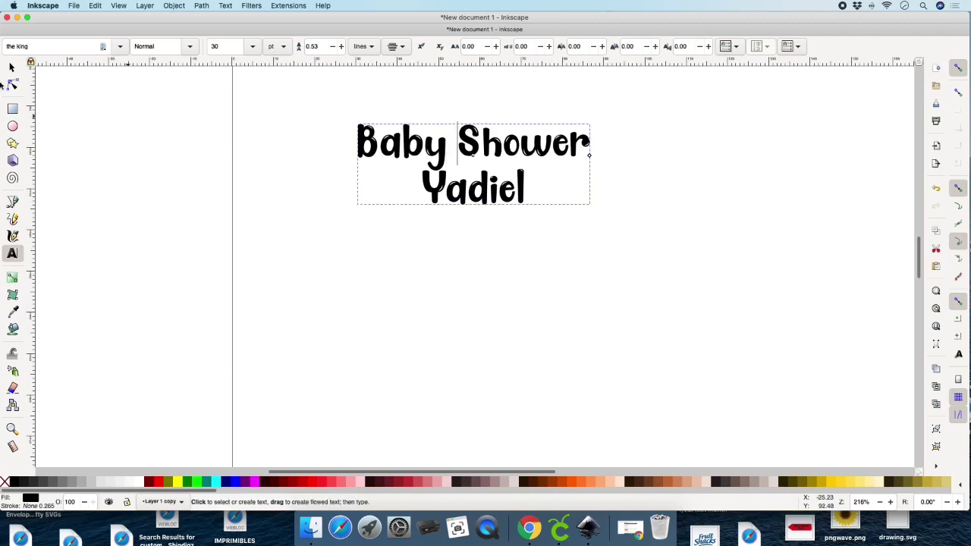
click(12, 69)
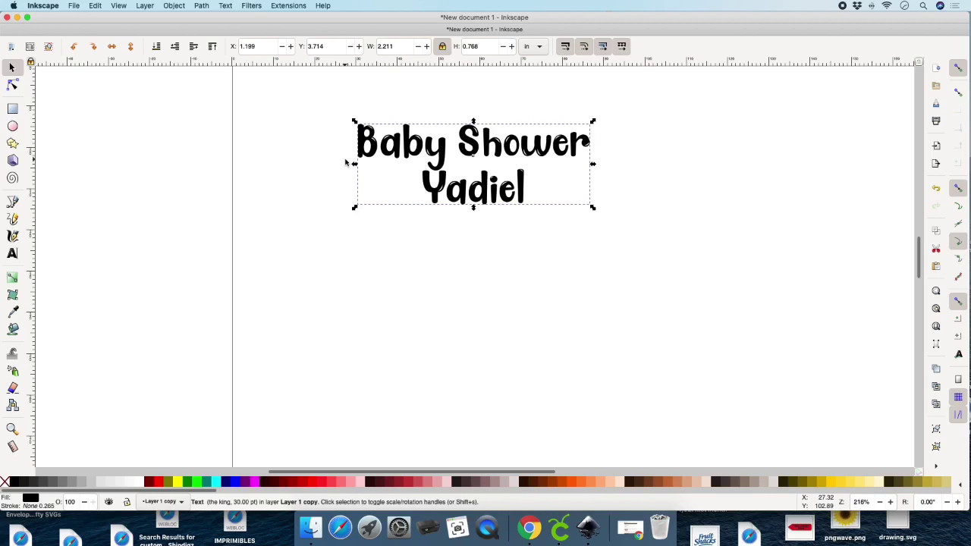
Convert the "Baby Shower" and name text to paths and ungroup it into individual letters
click(204, 6)
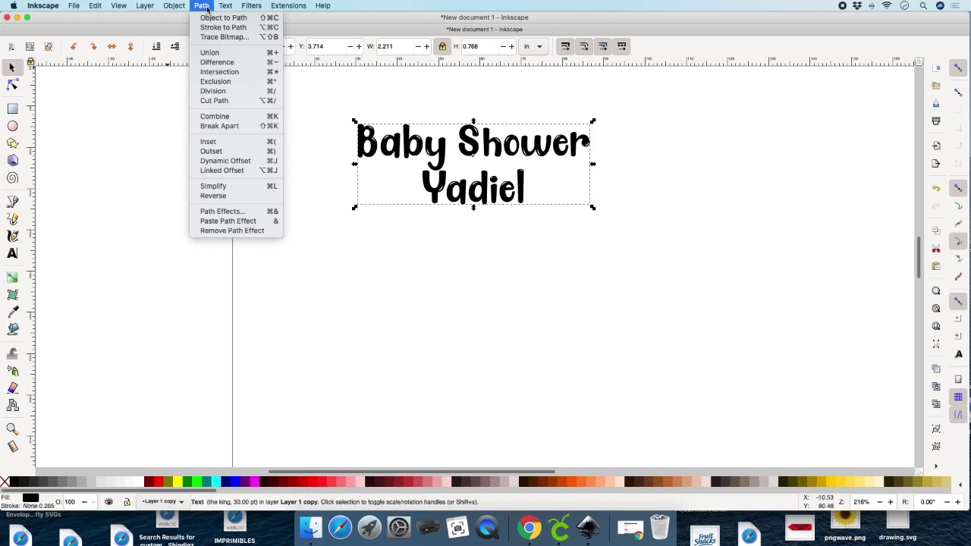
click(214, 21)
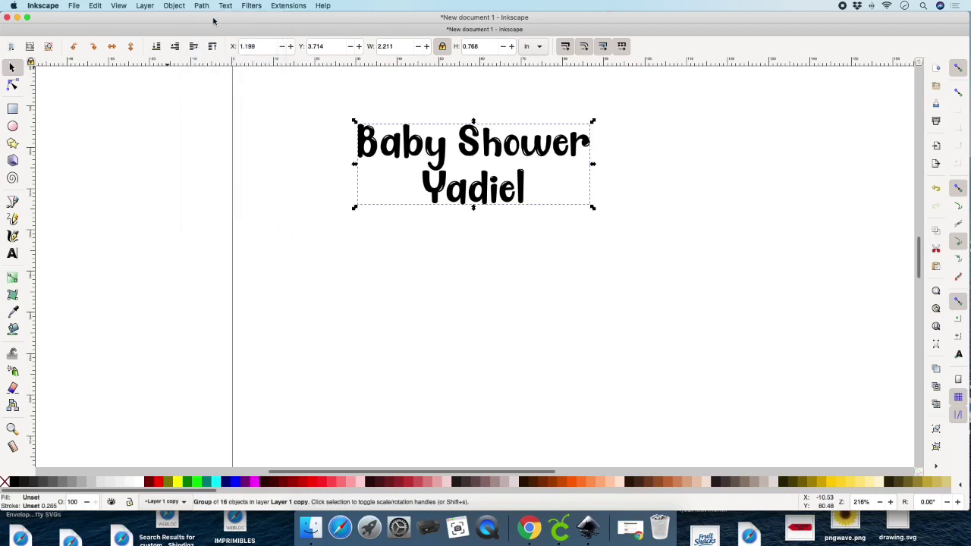
click(173, 6)
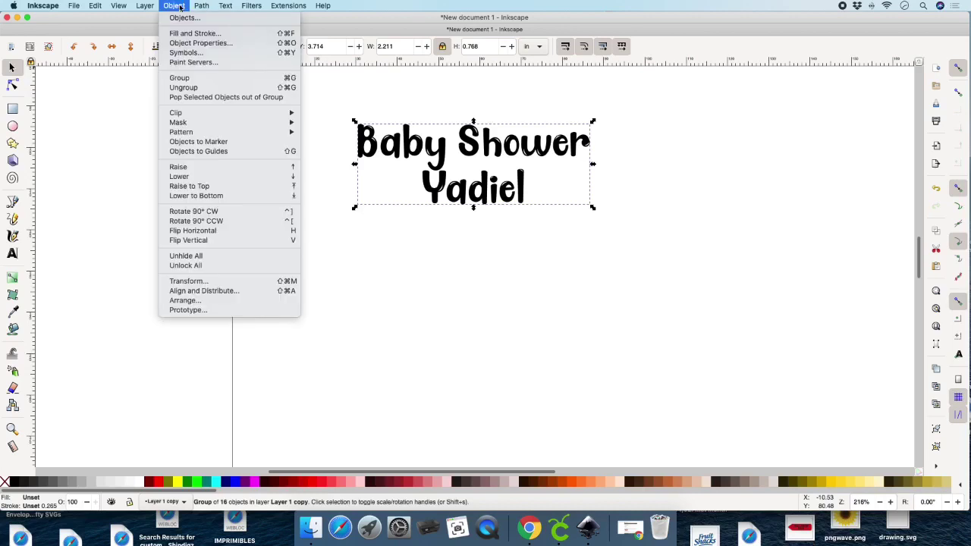
click(182, 88)
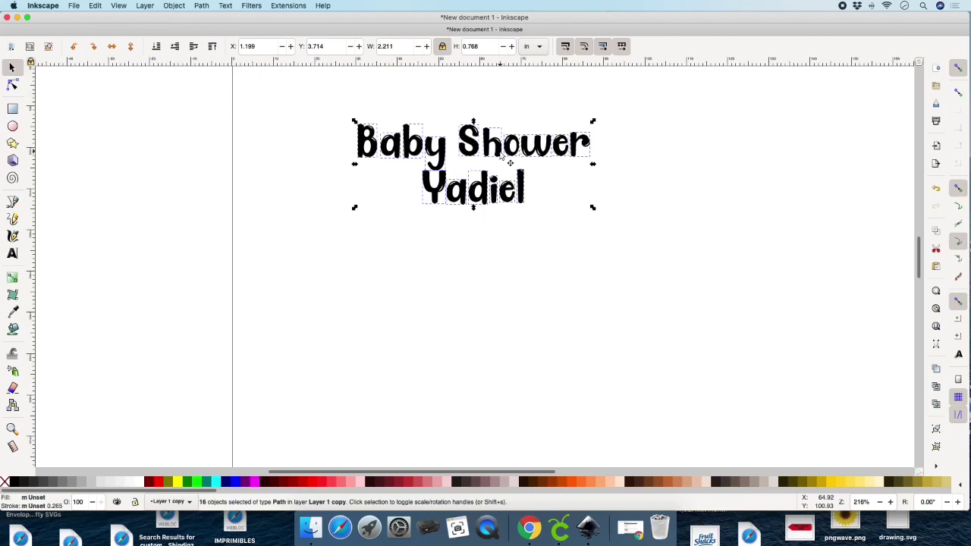
Union all the selected letter paths into a single path
click(201, 7)
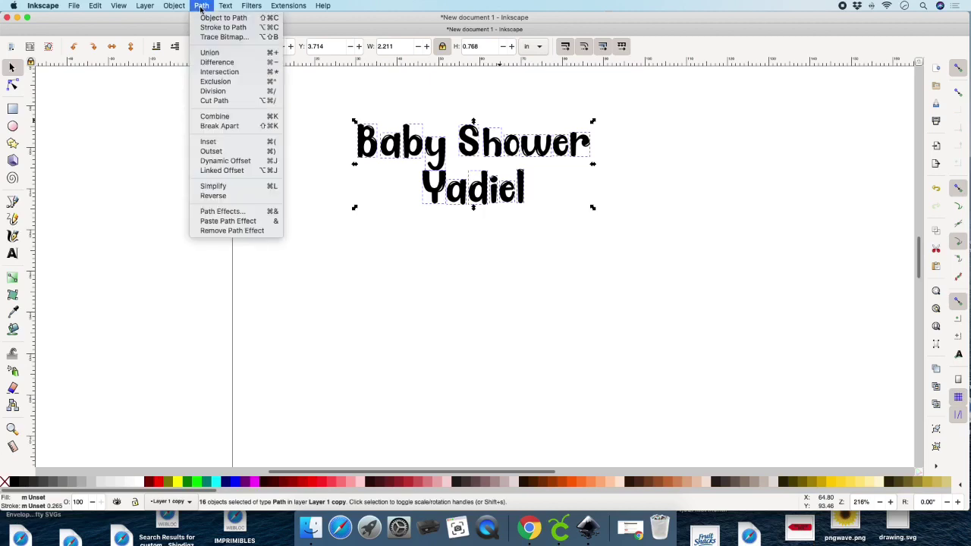
click(218, 54)
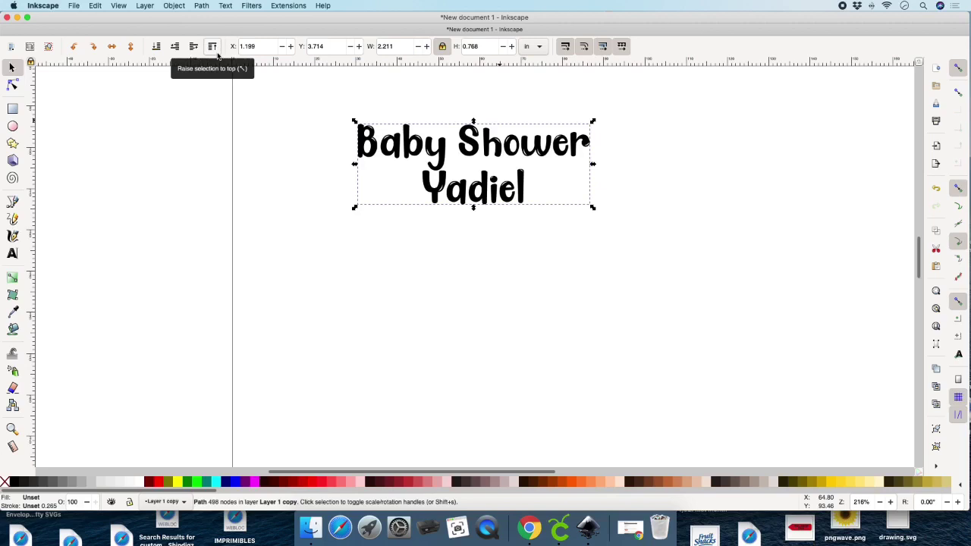
scroll(389, 142, down, 1)
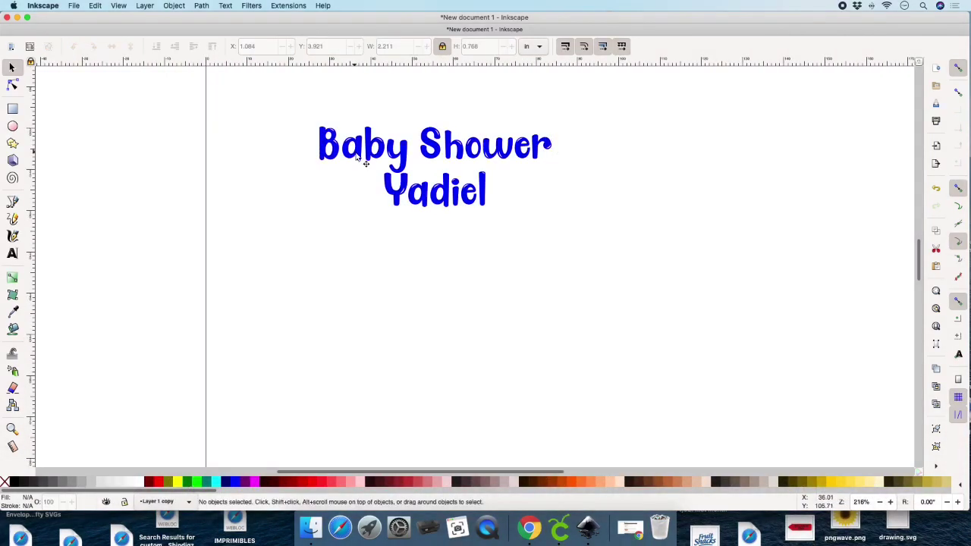
Duplicate the layer holding the blue lettering and move the copied lettering below the original
click(357, 156)
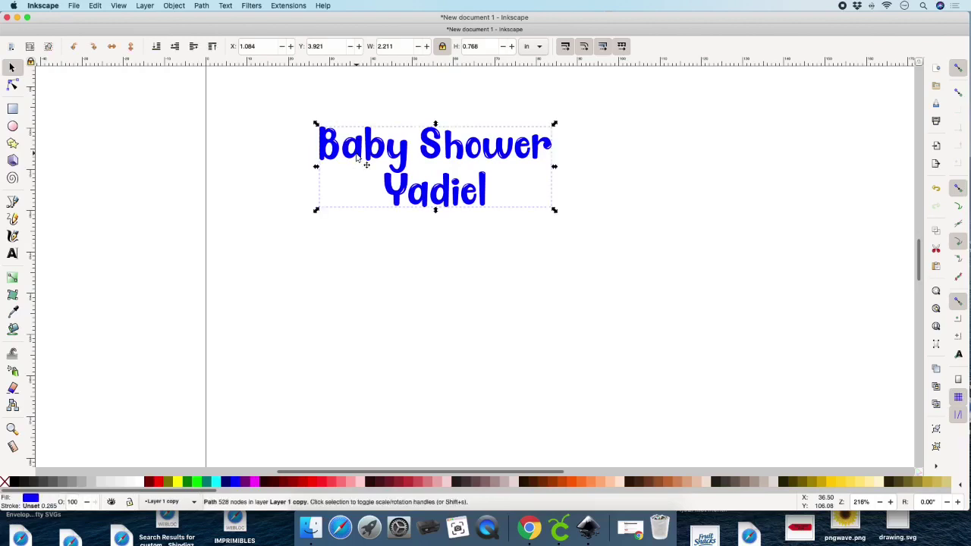
click(147, 6)
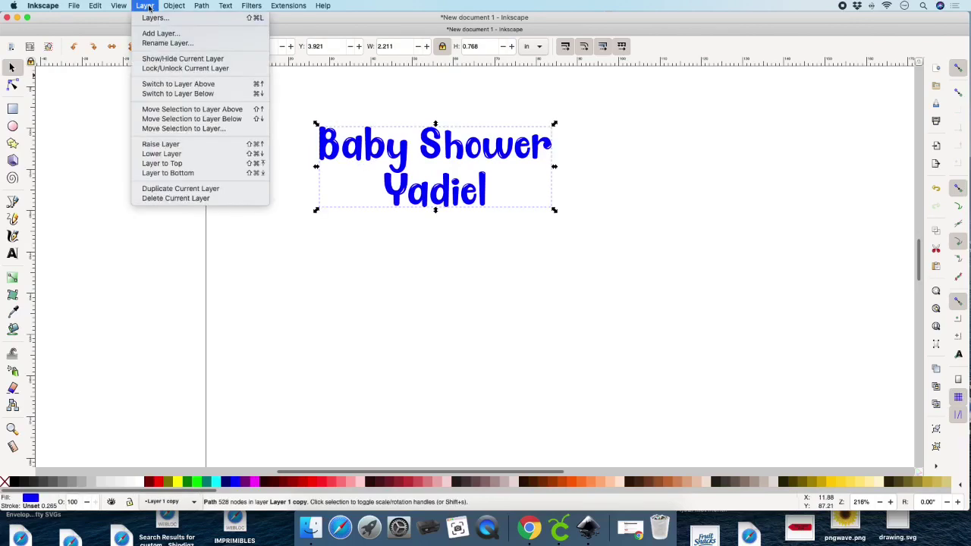
click(196, 191)
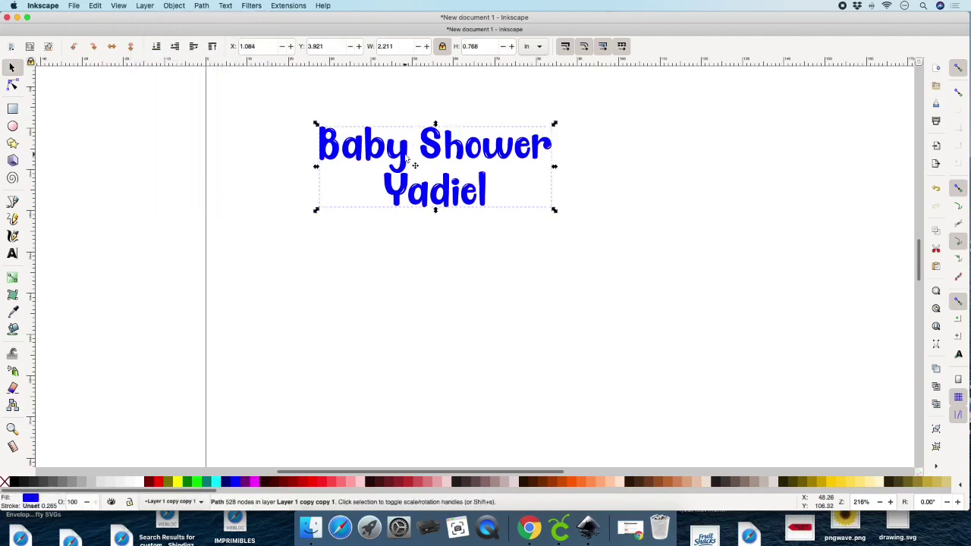
drag(407, 159, 399, 282)
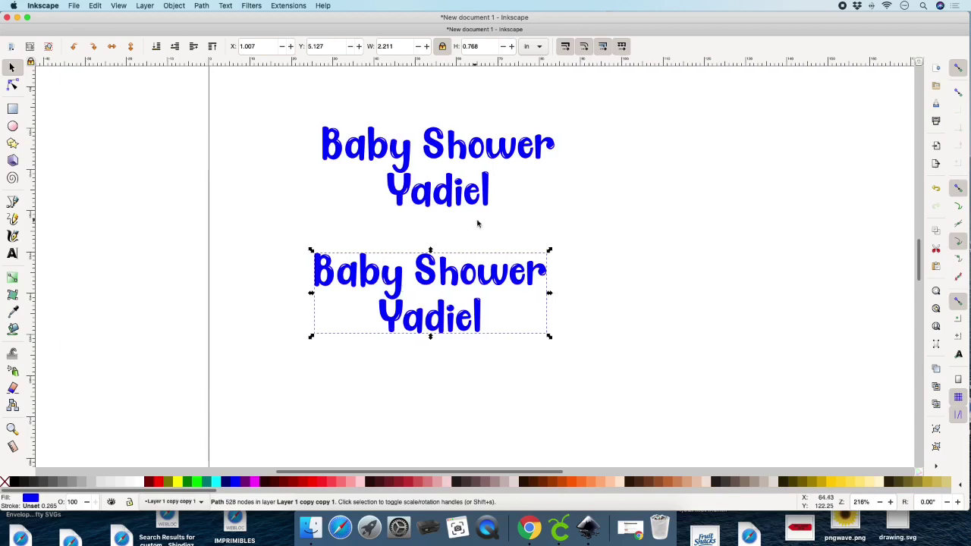
Apply a dynamic offset to the lower lettering copy and expand it outward into a thick border around the letters
scroll(477, 223, down, 2)
scroll(477, 223, left, 2)
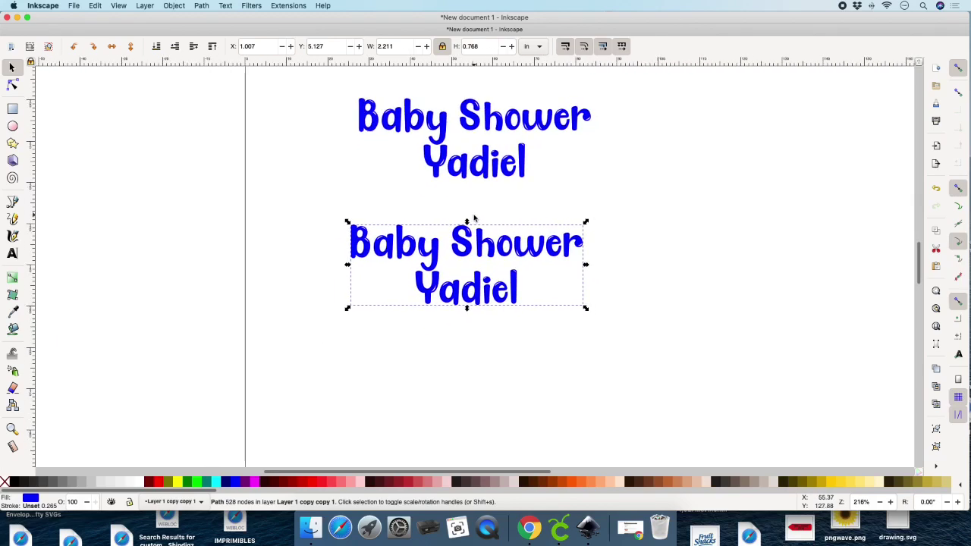
scroll(474, 219, up, 2)
click(202, 6)
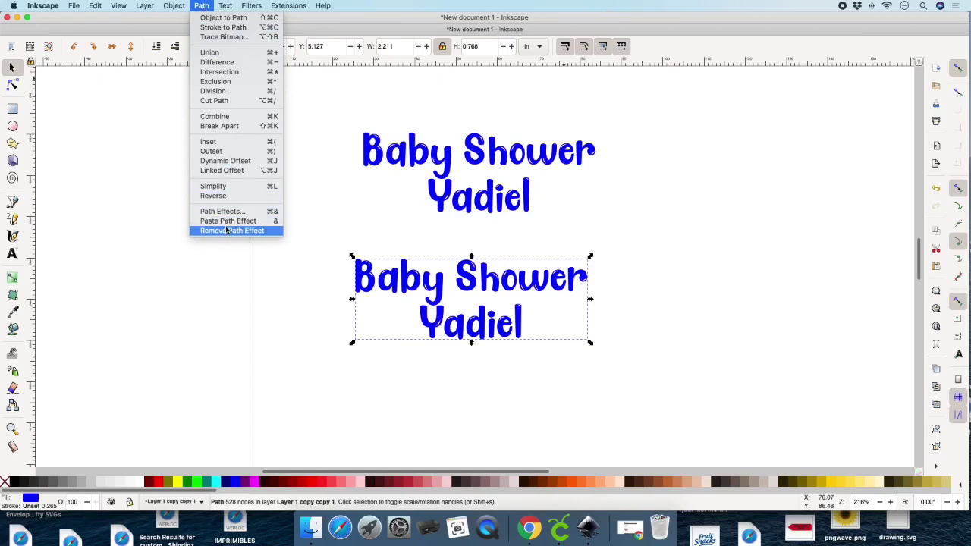
click(225, 161)
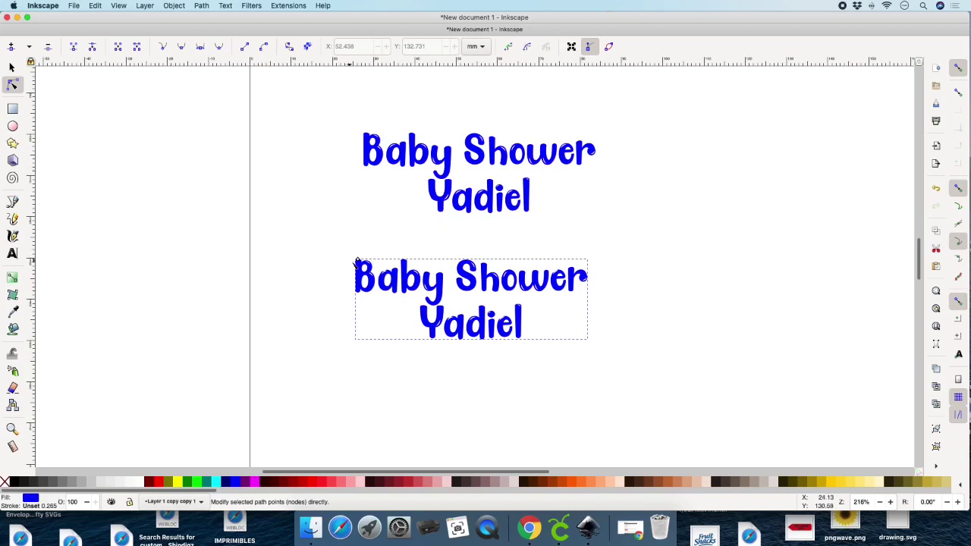
drag(357, 260, 358, 253)
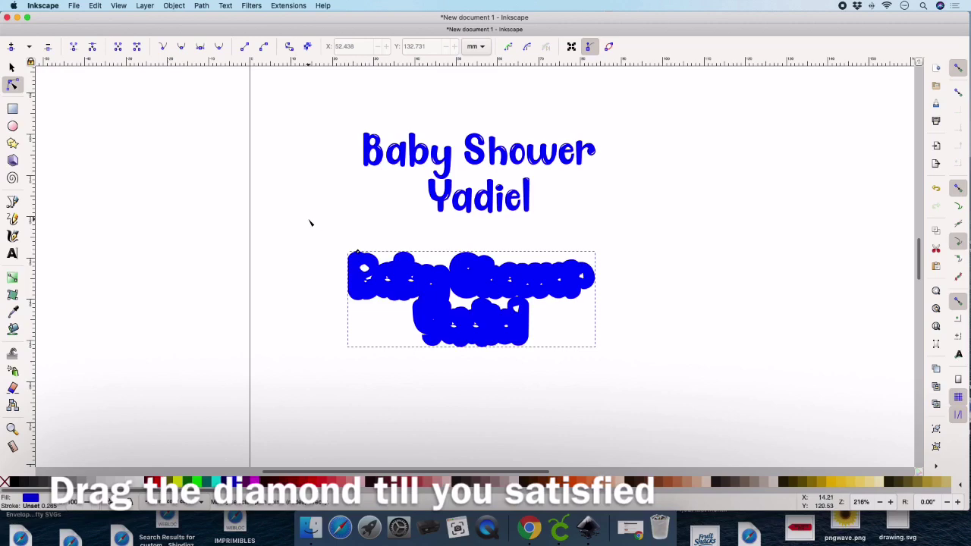
click(428, 334)
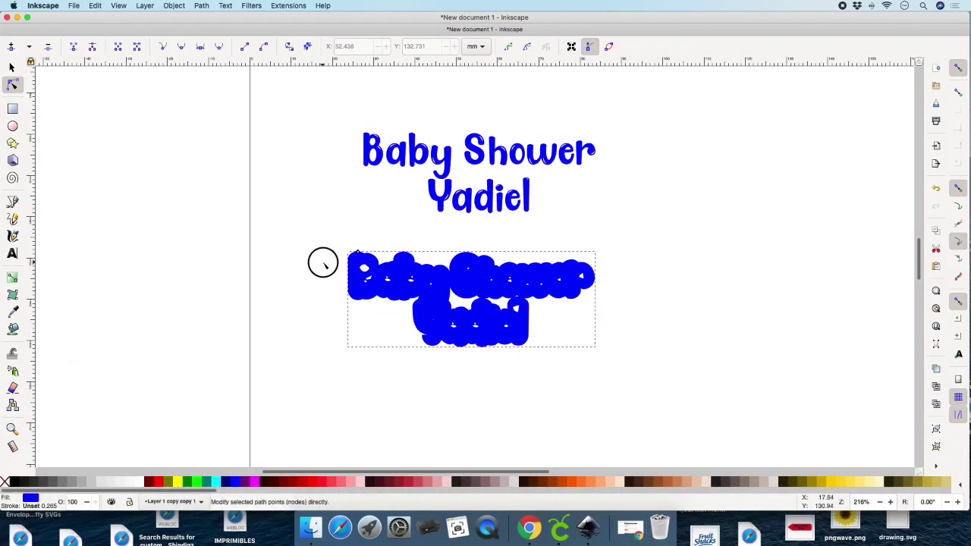
click(323, 263)
click(11, 66)
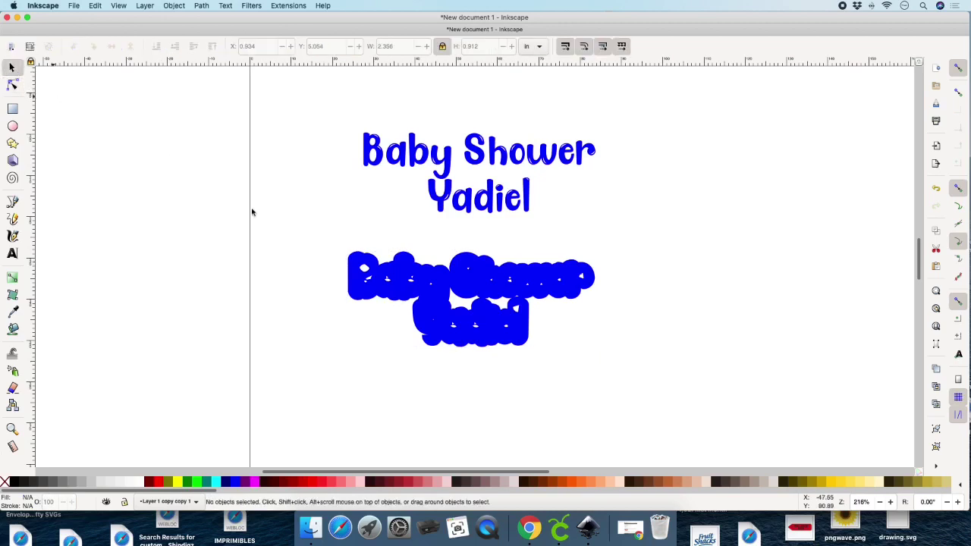
double_click(426, 334)
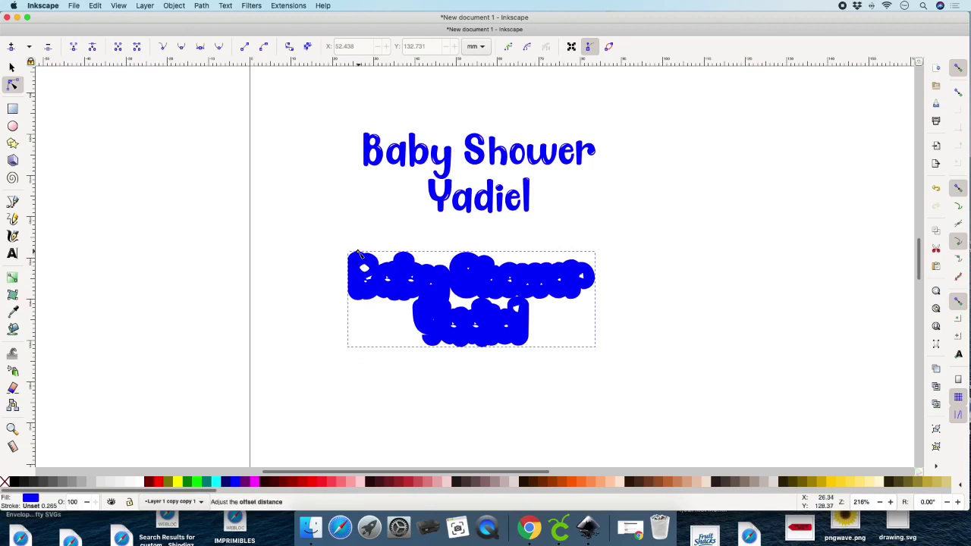
click(325, 227)
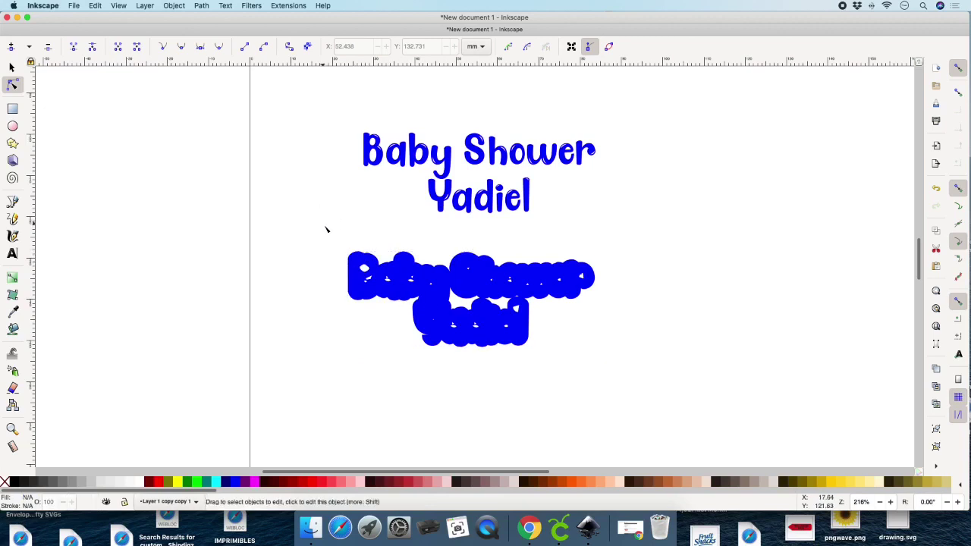
click(13, 67)
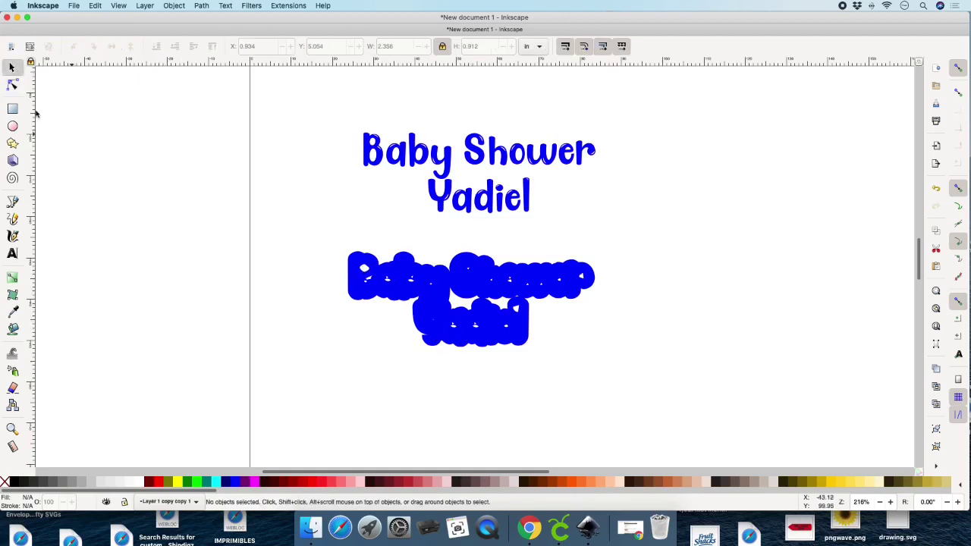
Fine-tune the lower copy's dynamic offset to an outset of about 1.72 pt
click(13, 85)
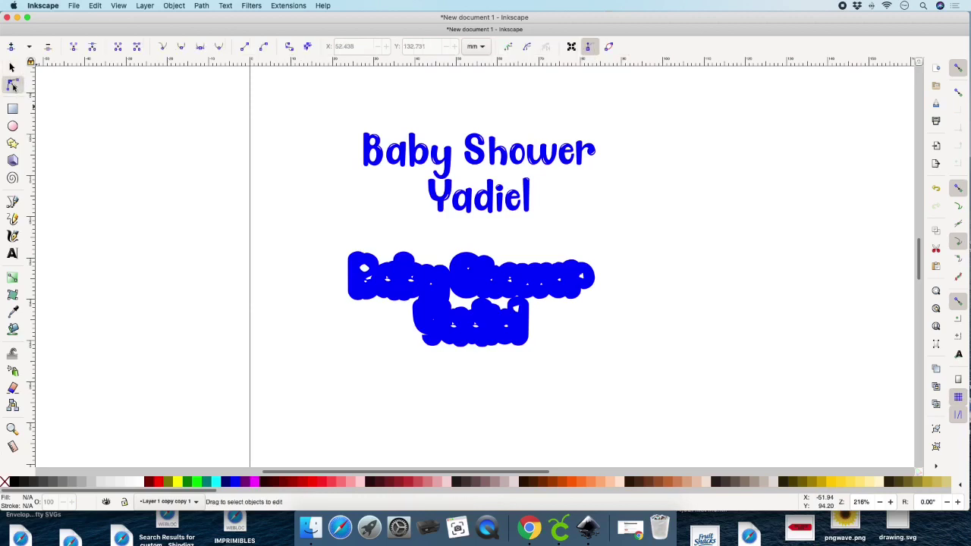
click(375, 285)
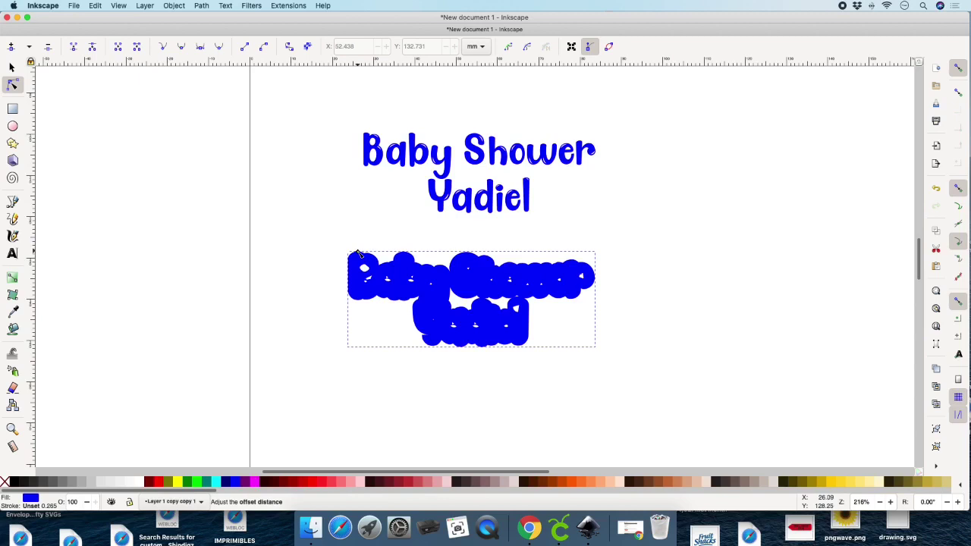
click(358, 253)
drag(358, 252, 358, 253)
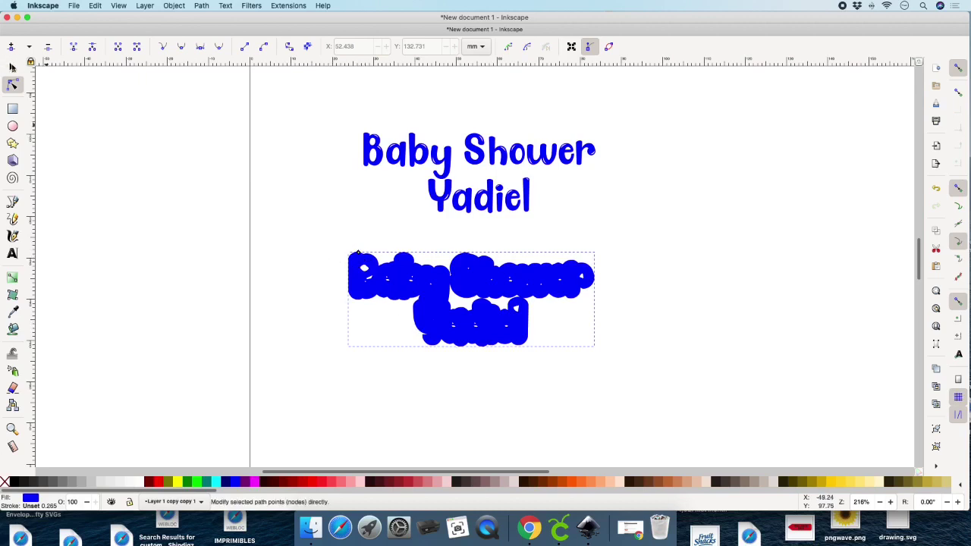
click(11, 67)
Convert the dynamic offset shape to a path and break it apart into separate pieces
scroll(486, 301, right, 1)
scroll(486, 302, down, 1)
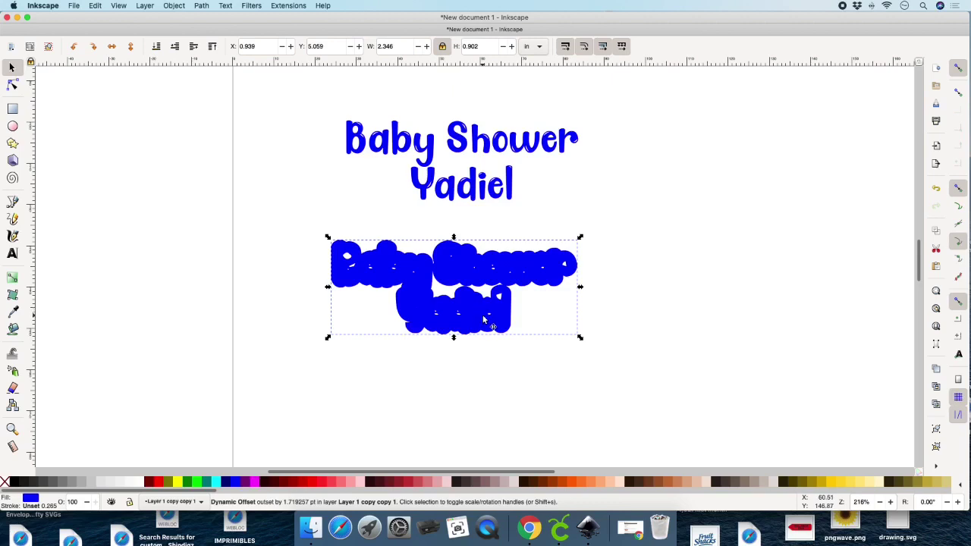
click(202, 6)
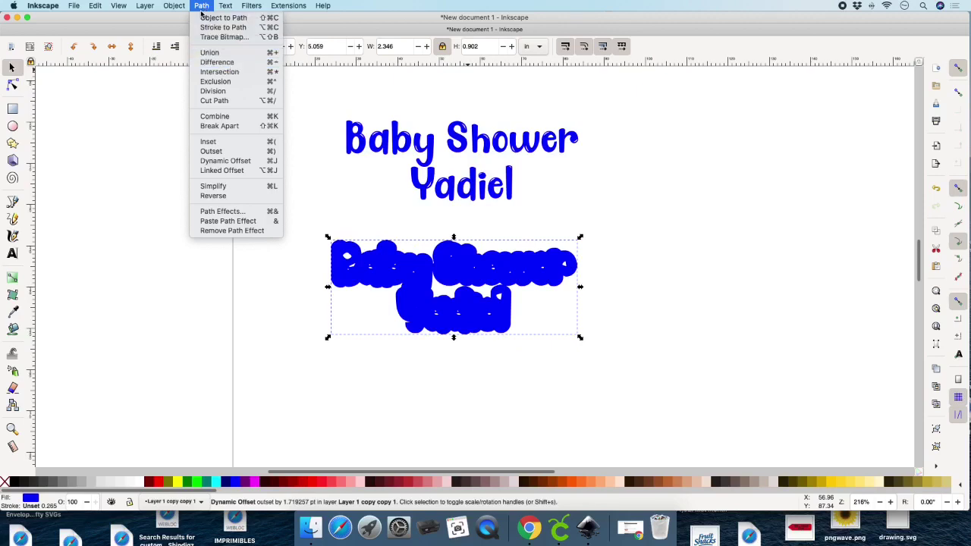
click(213, 20)
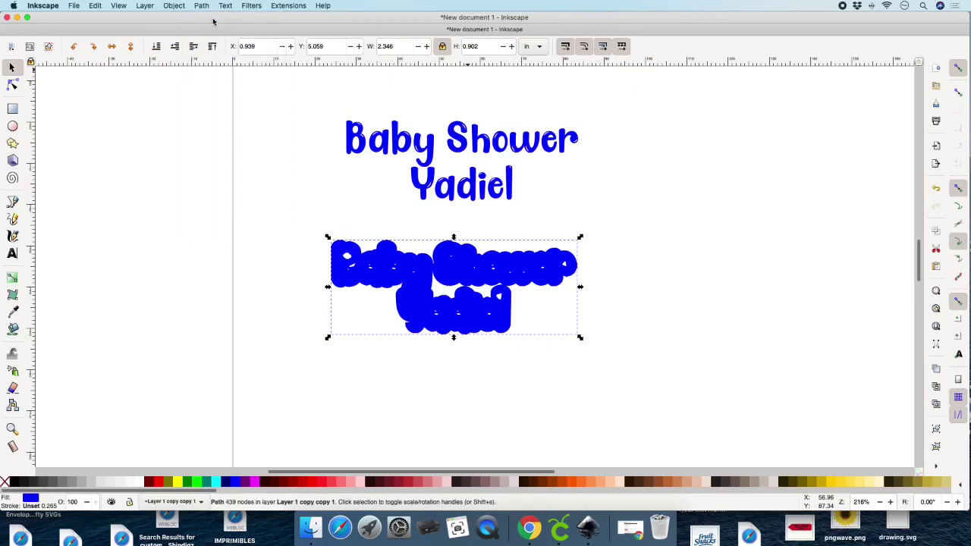
click(203, 6)
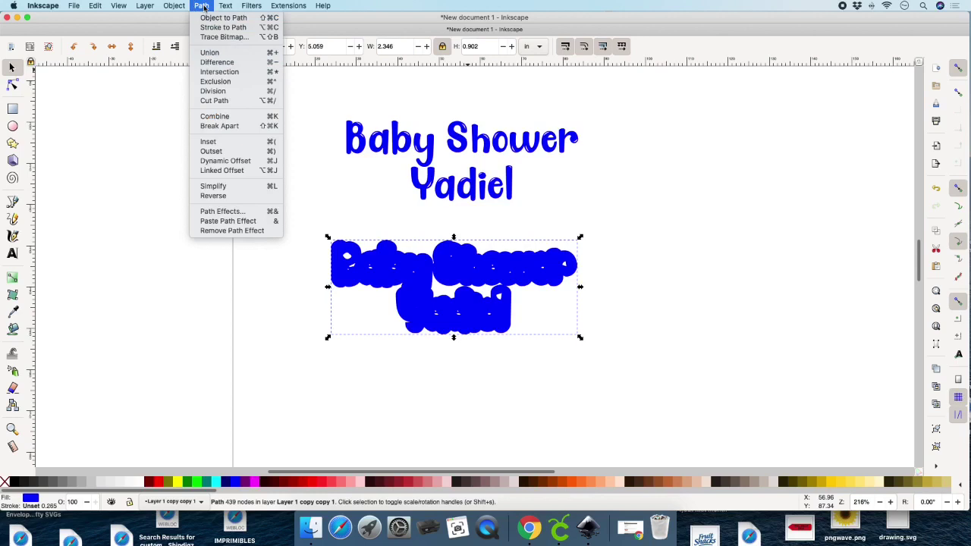
click(219, 126)
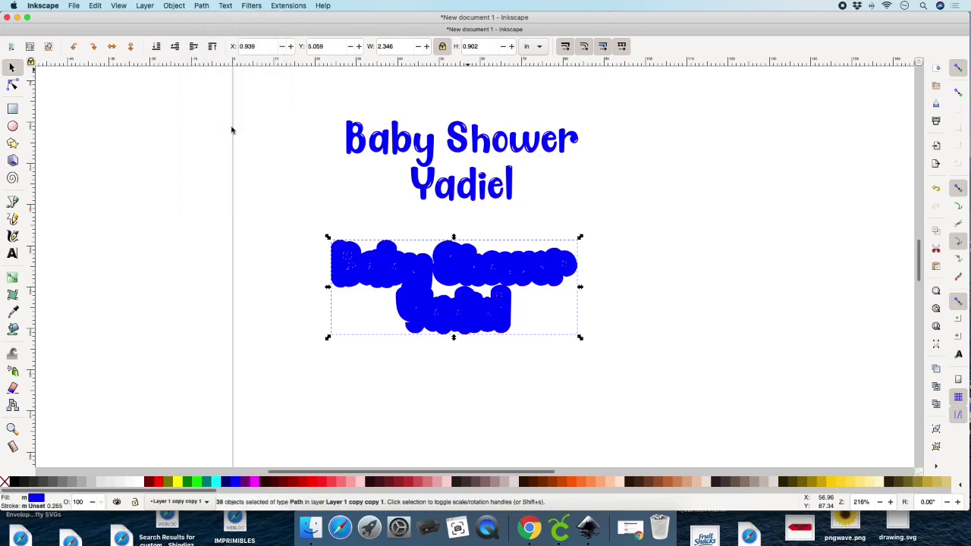
Union the broken-apart pieces into one solid backing shape and fill it with gray
click(200, 6)
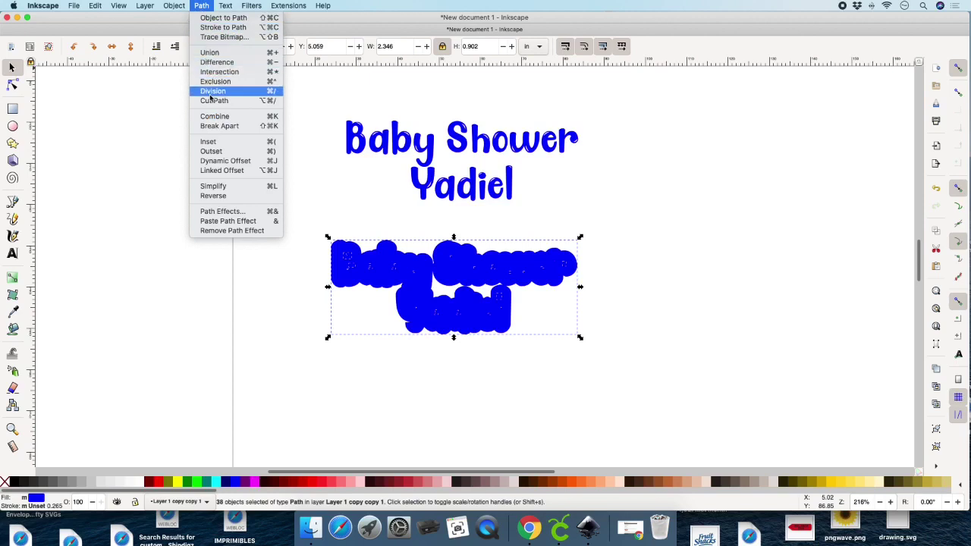
click(209, 53)
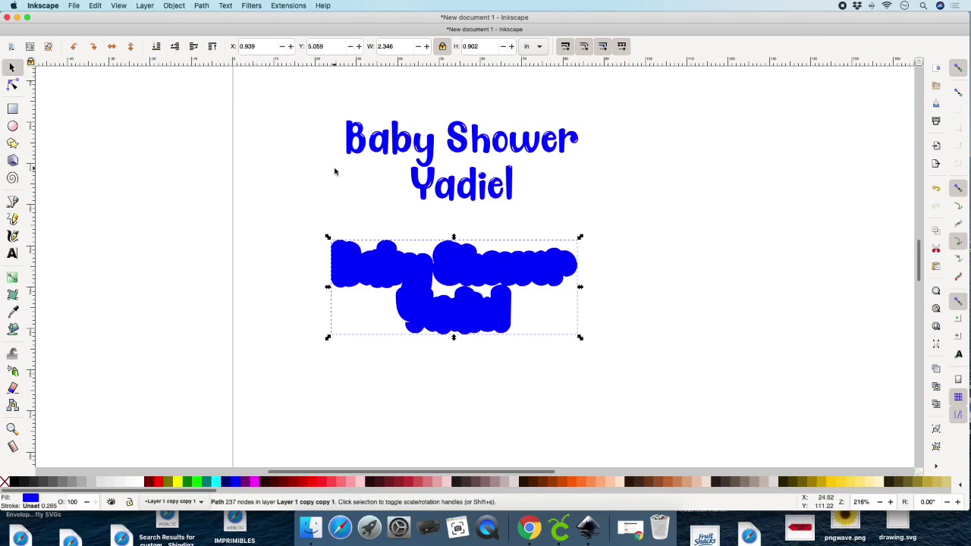
scroll(247, 426, right, 1)
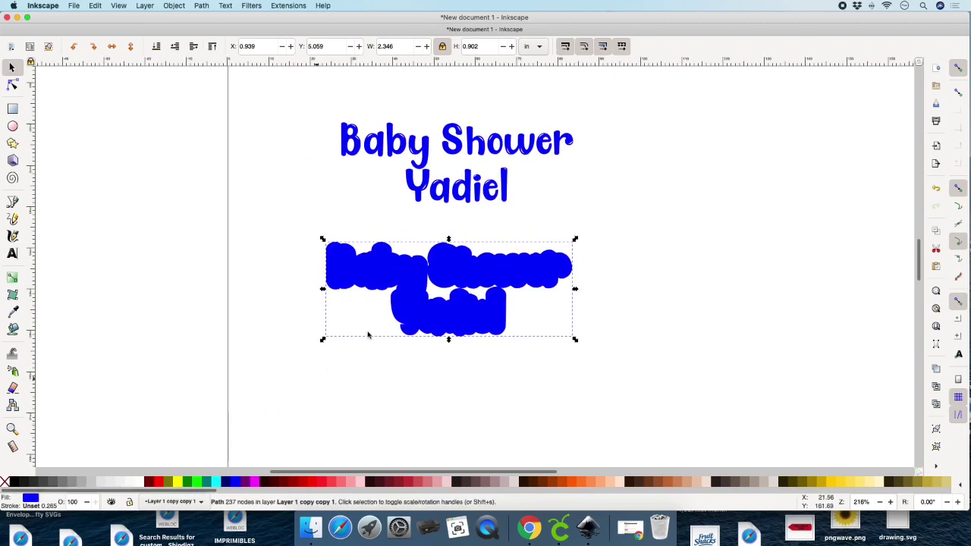
click(85, 483)
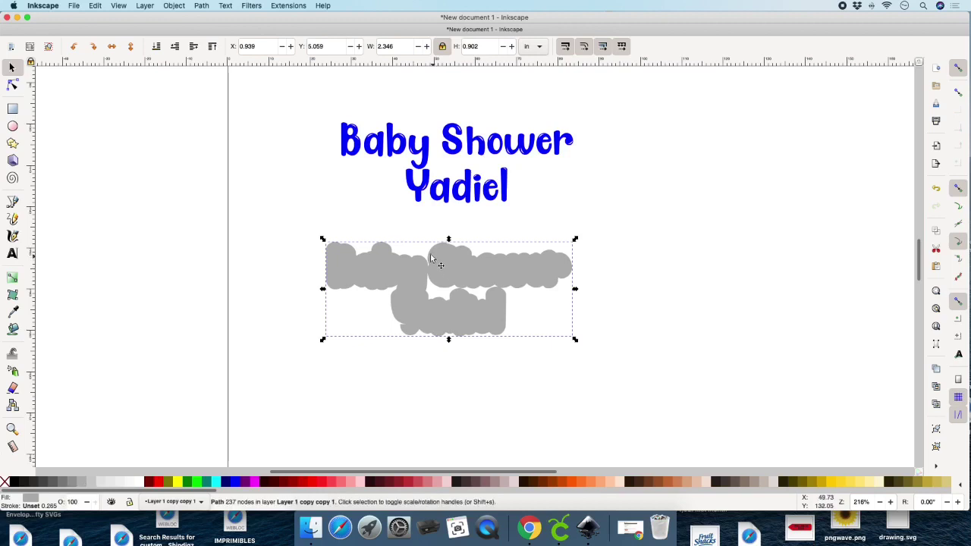
Move the blue lettering down over the gray backing shape and bring the lettering's layer to the top
click(472, 146)
drag(473, 145, 480, 251)
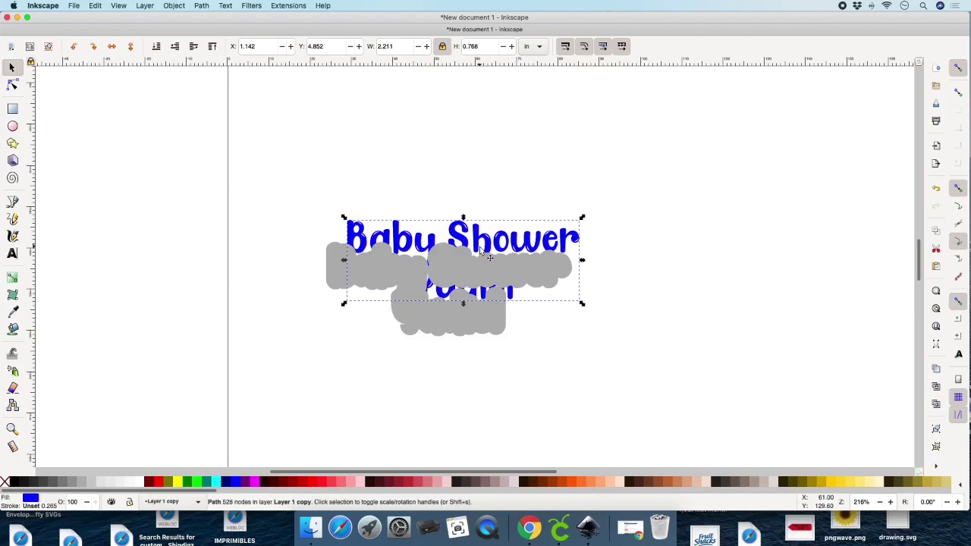
scroll(490, 258, down, 1)
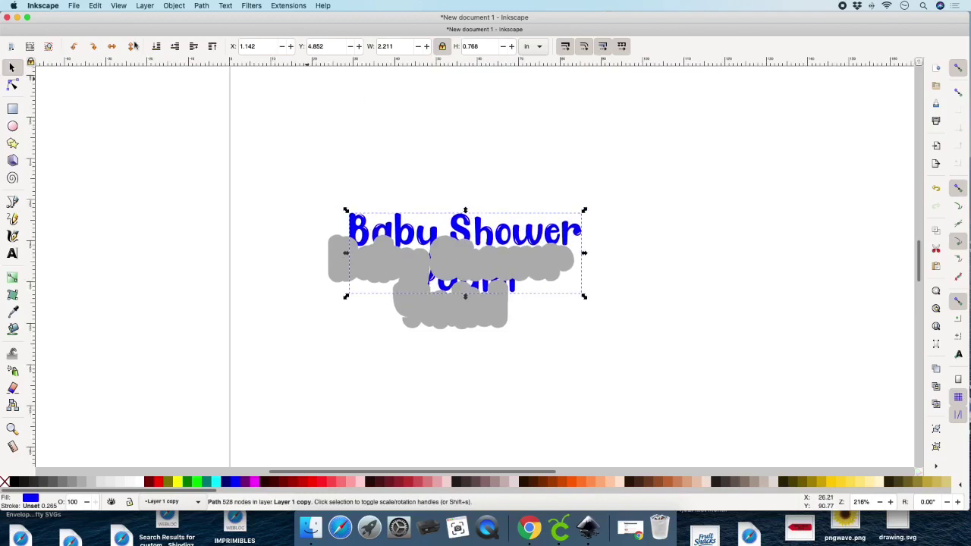
click(145, 5)
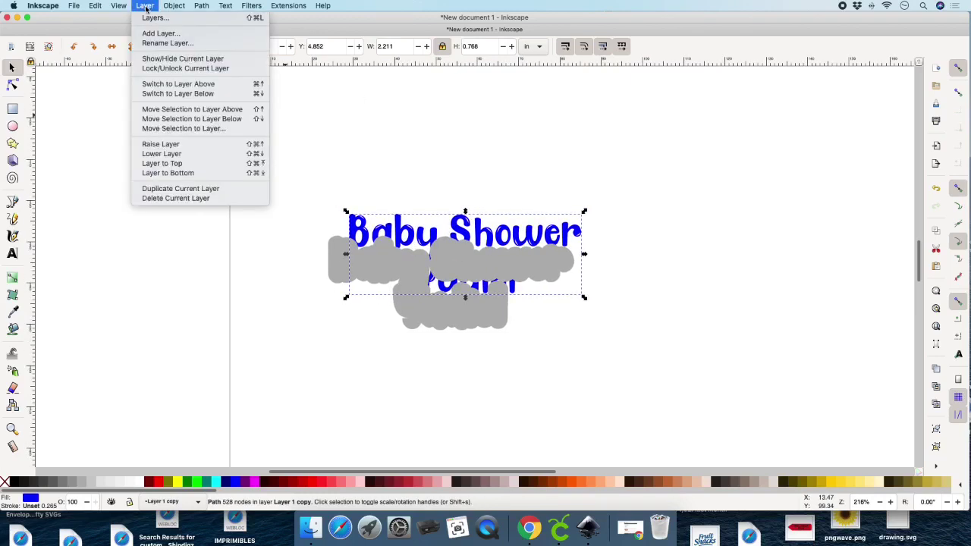
click(183, 163)
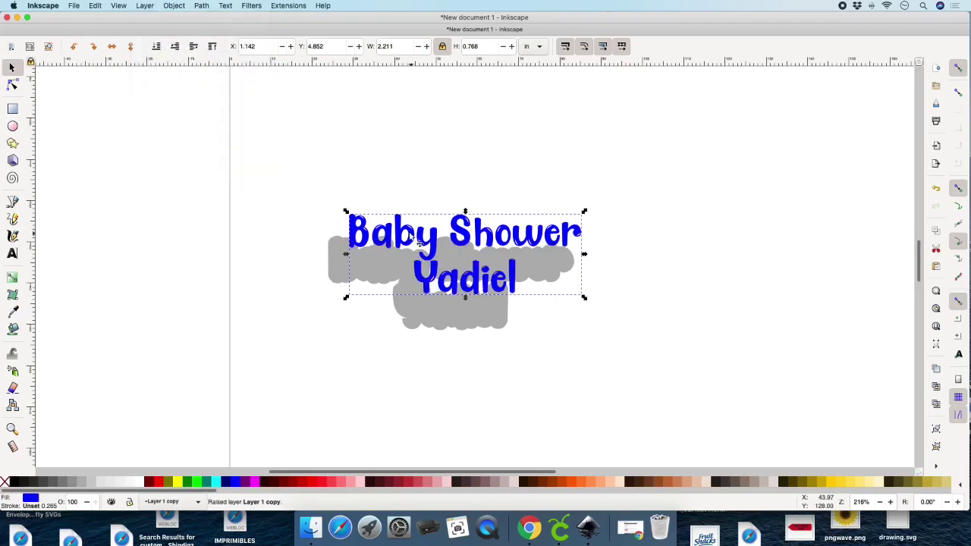
Center the blue lettering on the gray backing at about X 1.001, Y 5.138 in, leaving an even border
drag(406, 244, 394, 268)
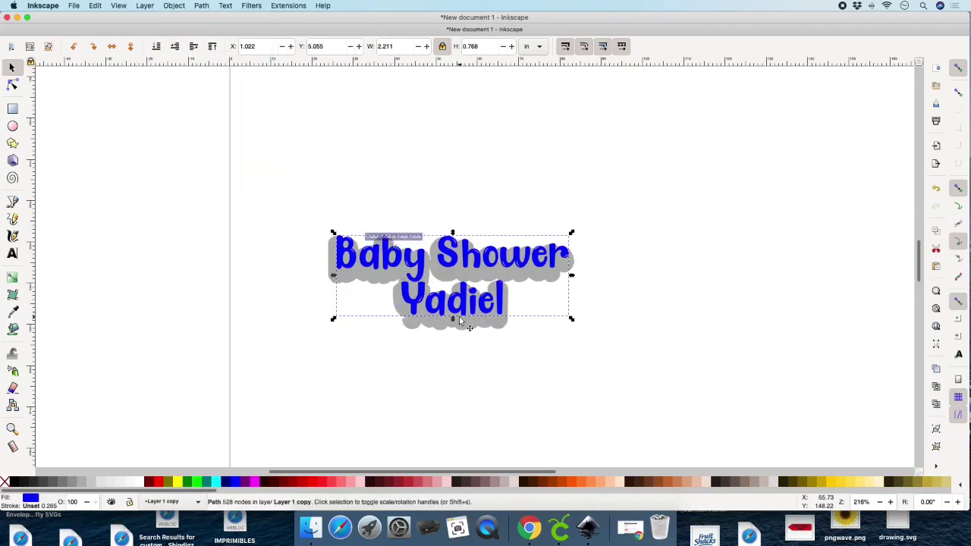
scroll(409, 280, left, 2)
key(Down)
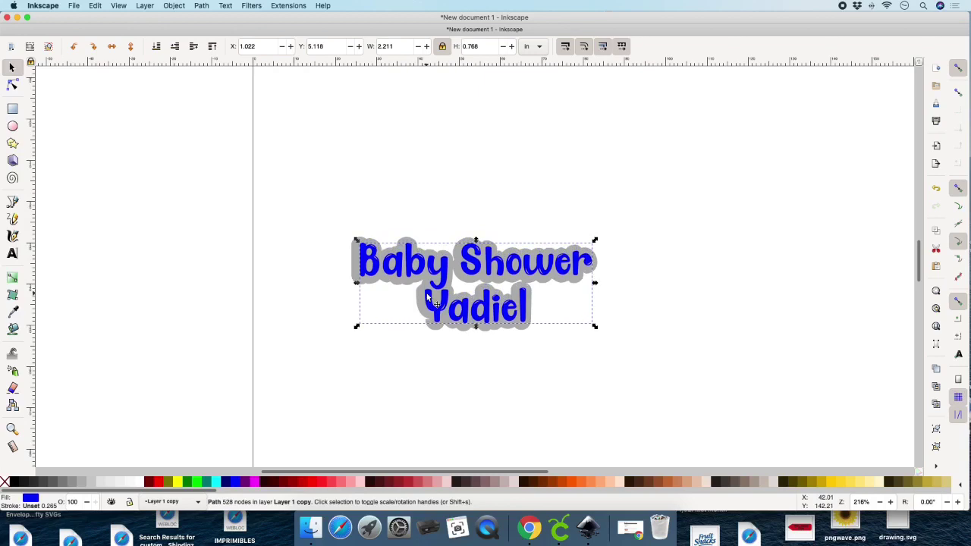
key(Left)
key(Left)
key(Down)
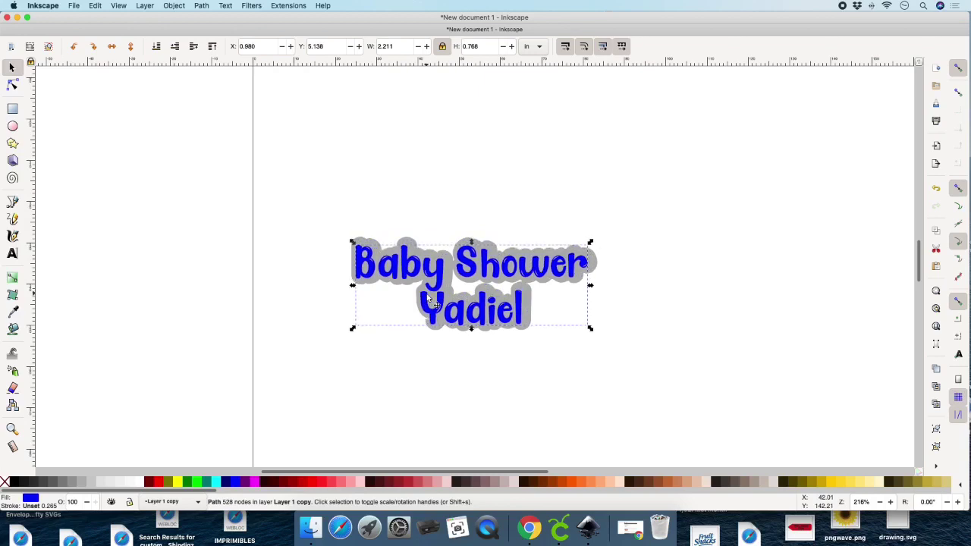
key(Up)
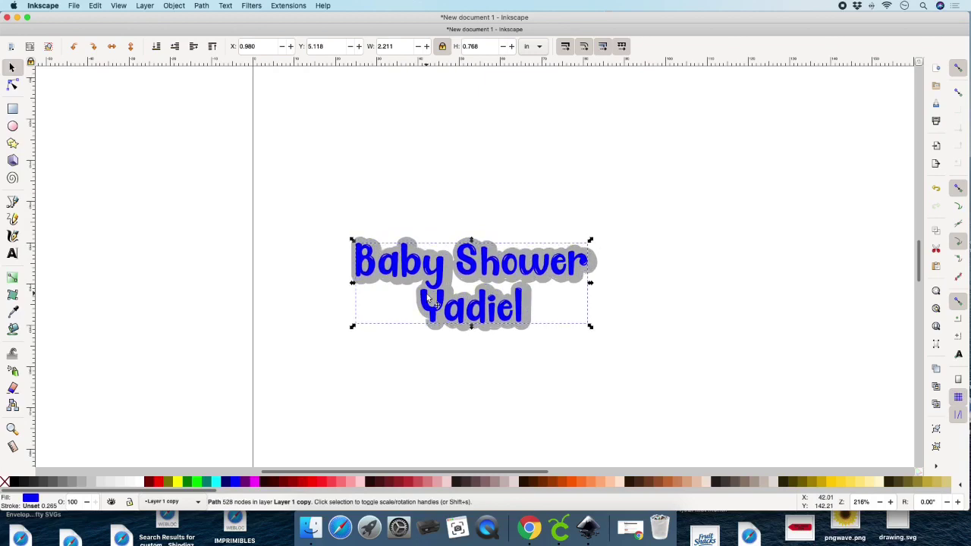
key(Right)
key(Down)
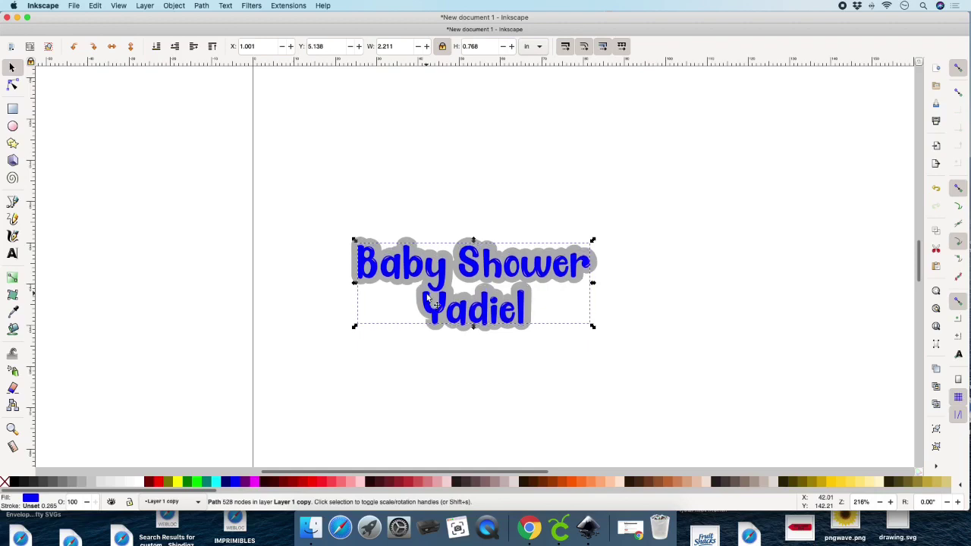
click(480, 202)
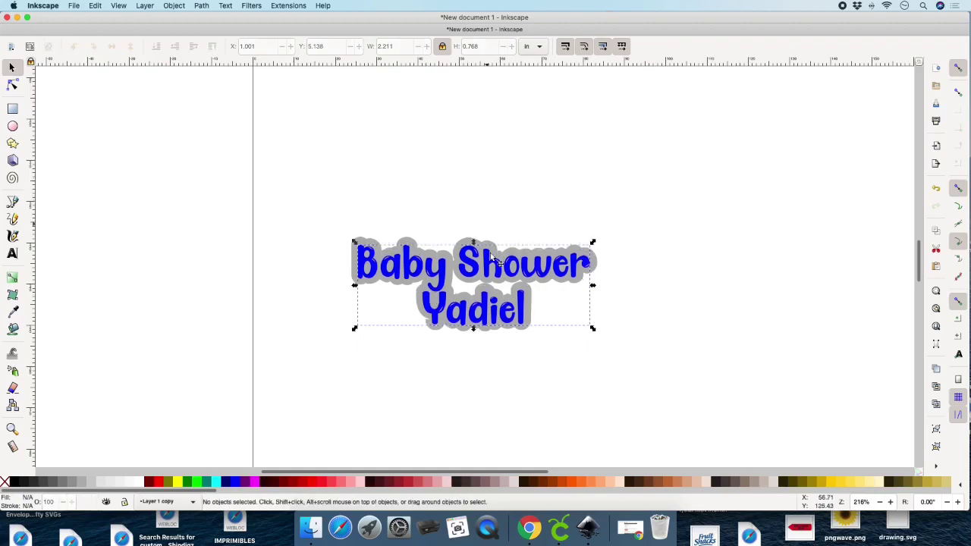
click(474, 244)
click(480, 195)
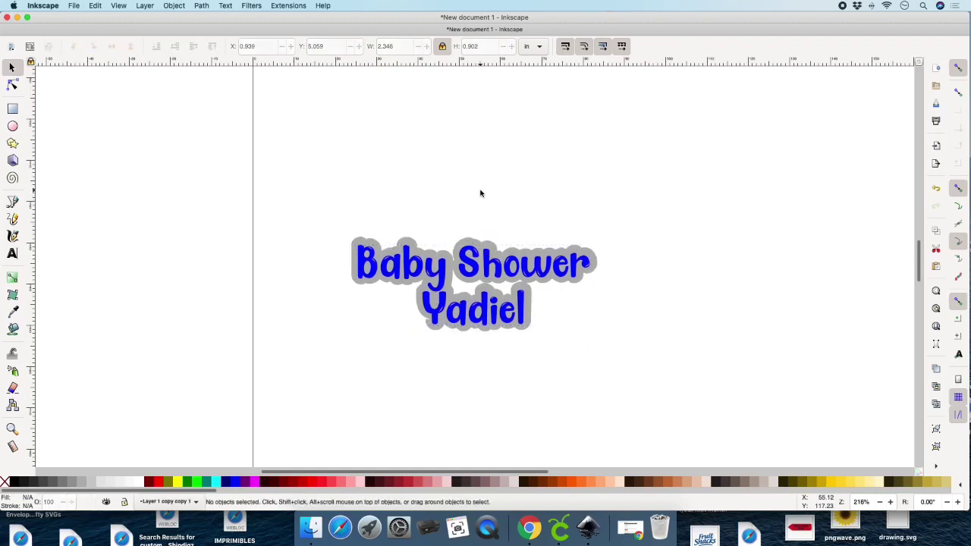
Save the design as testbaby.svg in the Downloads folder in Inkscape SVG format, allowing access to that folder
click(73, 5)
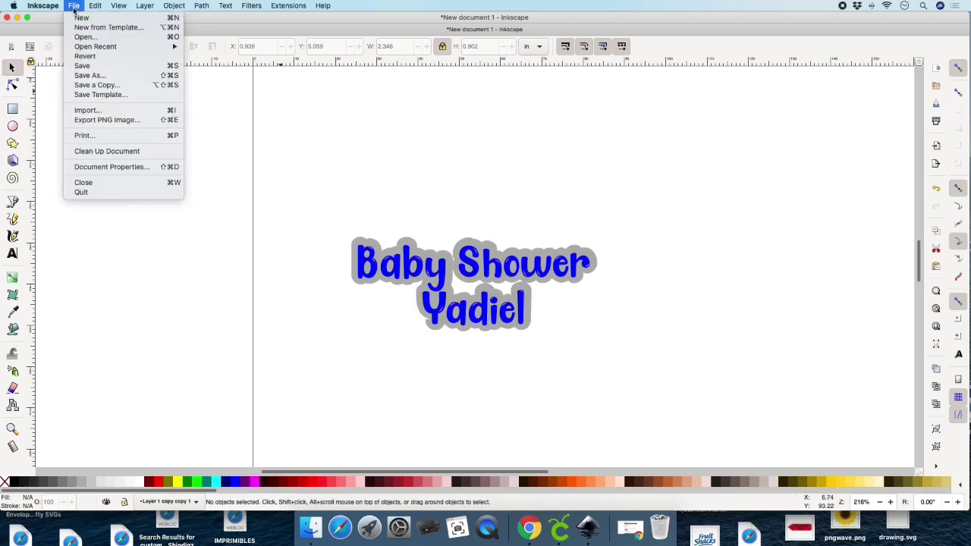
click(107, 74)
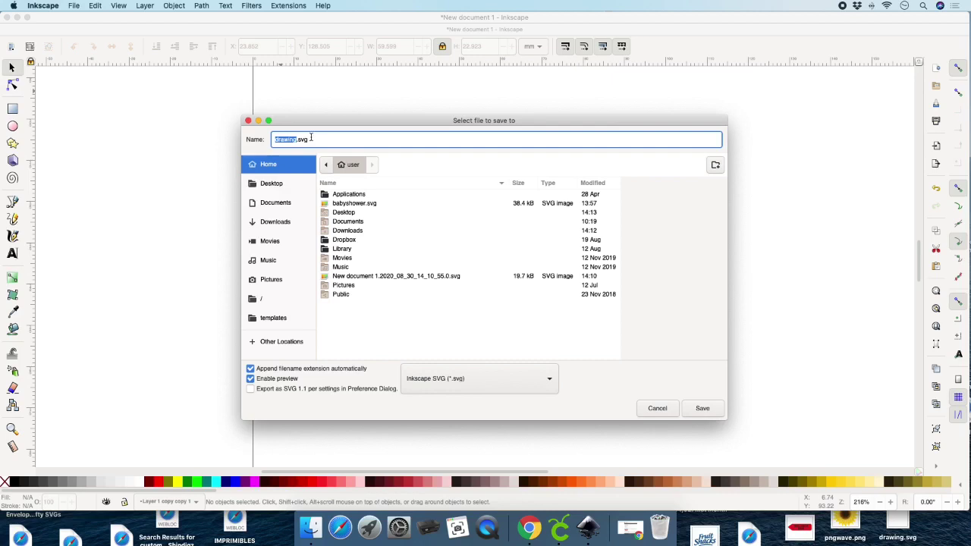
text(testbaby)
click(274, 221)
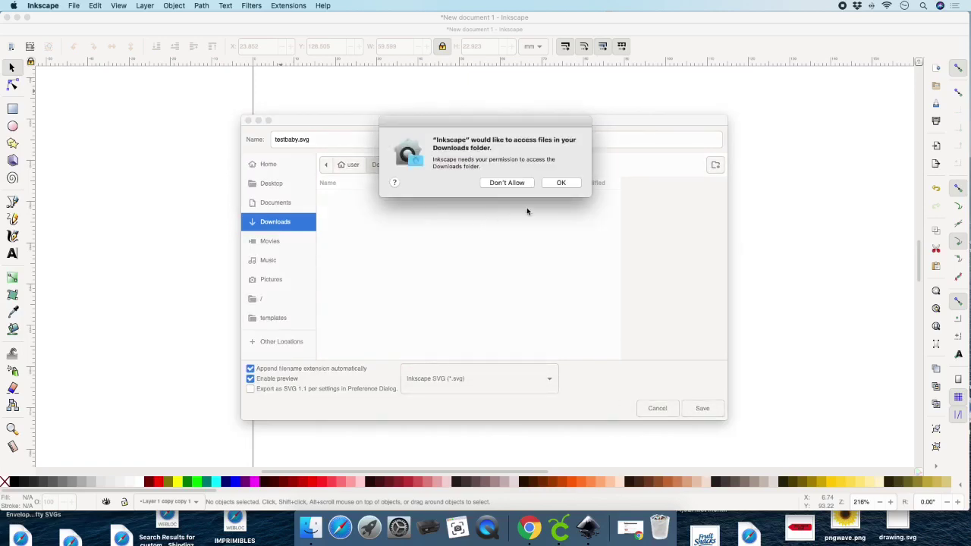
click(563, 183)
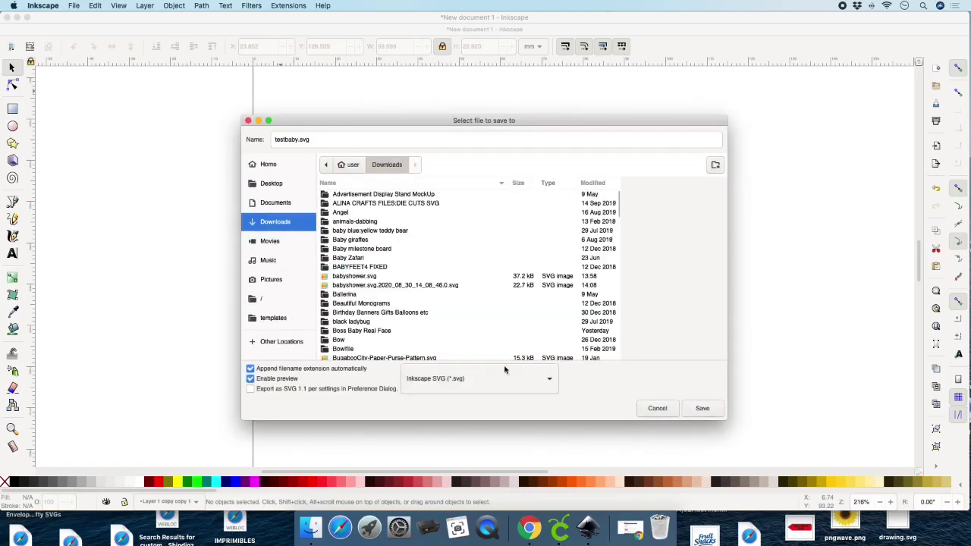
click(702, 408)
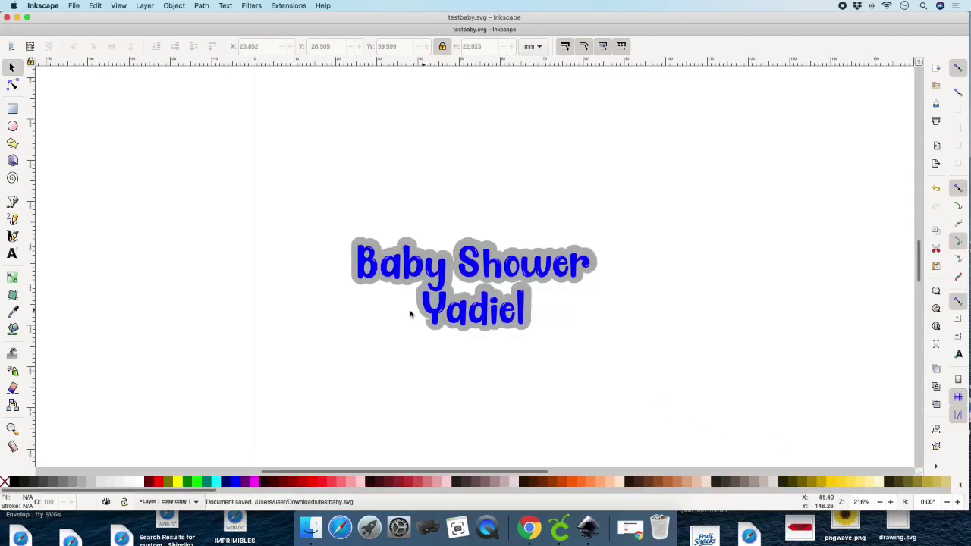
Switch to Cricut Design Space and start uploading a new image
click(559, 527)
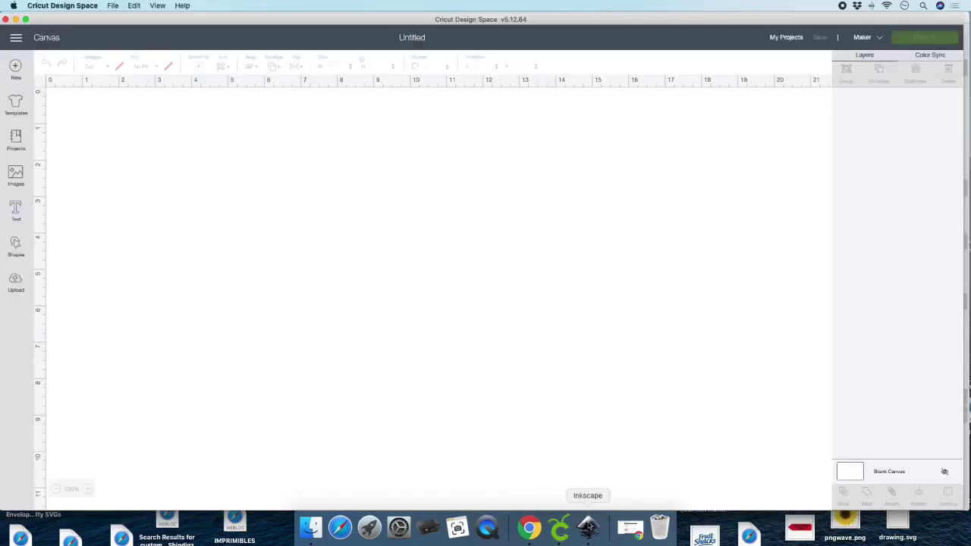
click(16, 281)
click(269, 249)
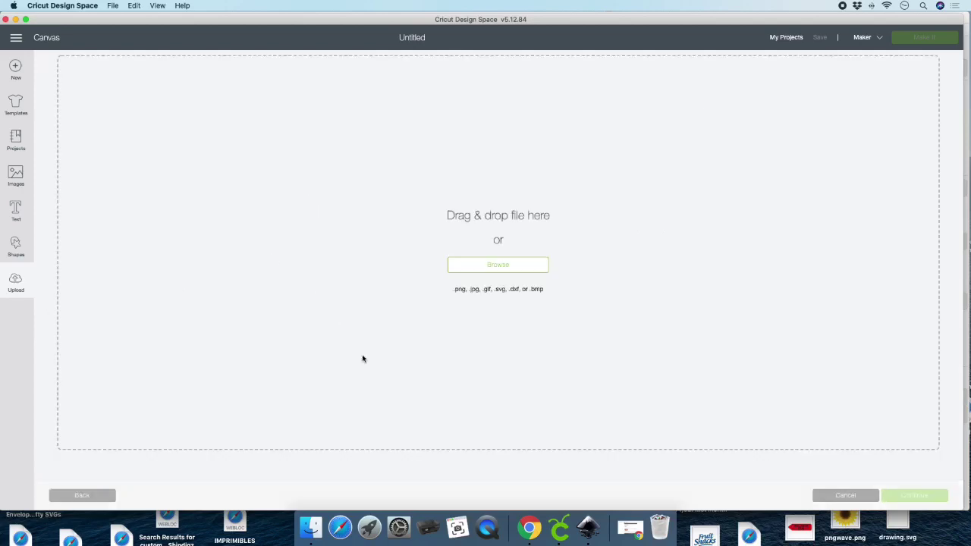
Find babyshower.svg in the Finder's Downloads folder and add it to the image upload area
click(310, 529)
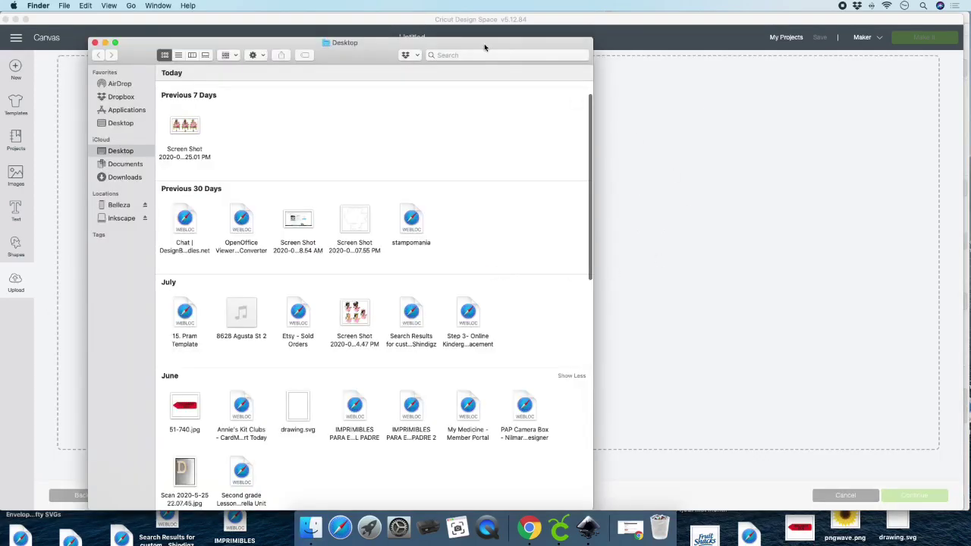
mouse_move(484, 45)
mouse_down()
mouse_move(837, 125)
mouse_move(932, 124)
mouse_move(472, 43)
mouse_up()
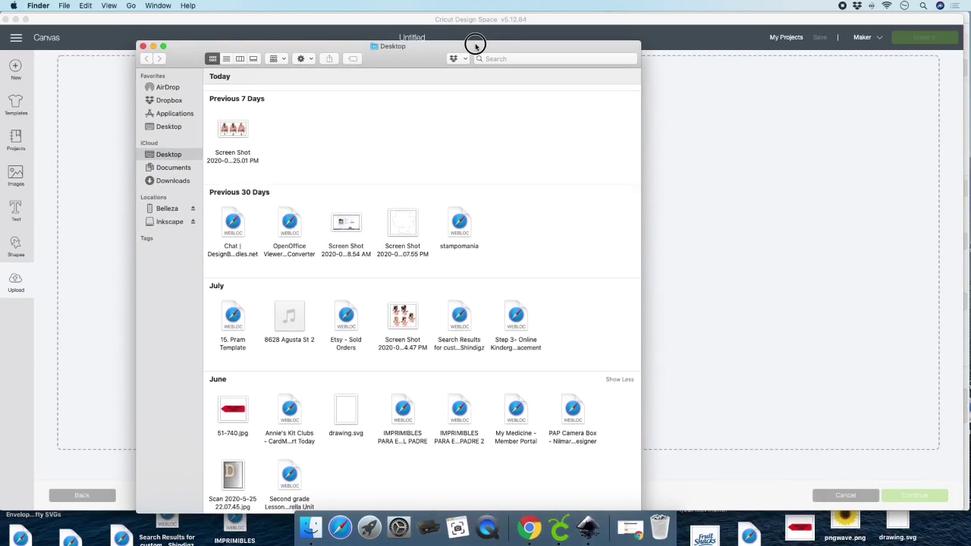
click(173, 181)
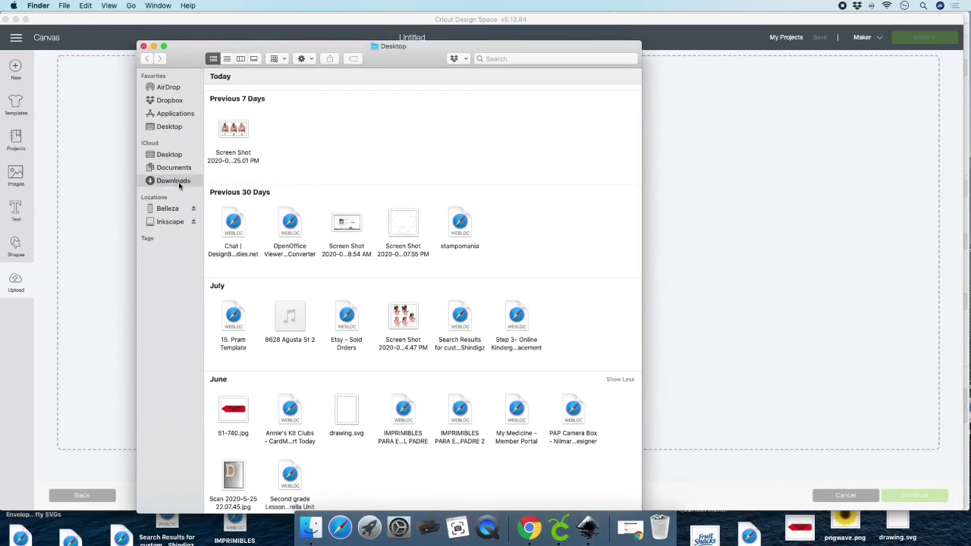
scroll(338, 284, down, 5)
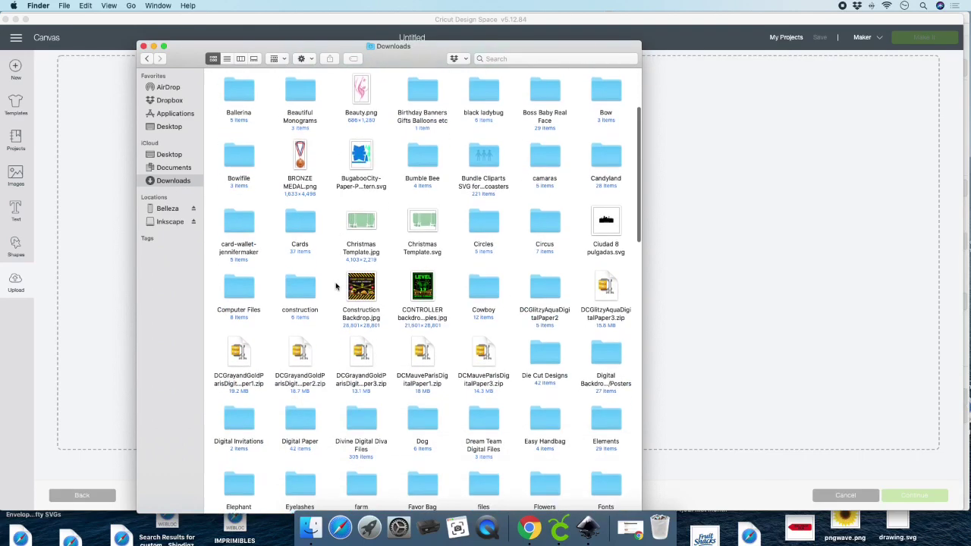
scroll(335, 285, up, 3)
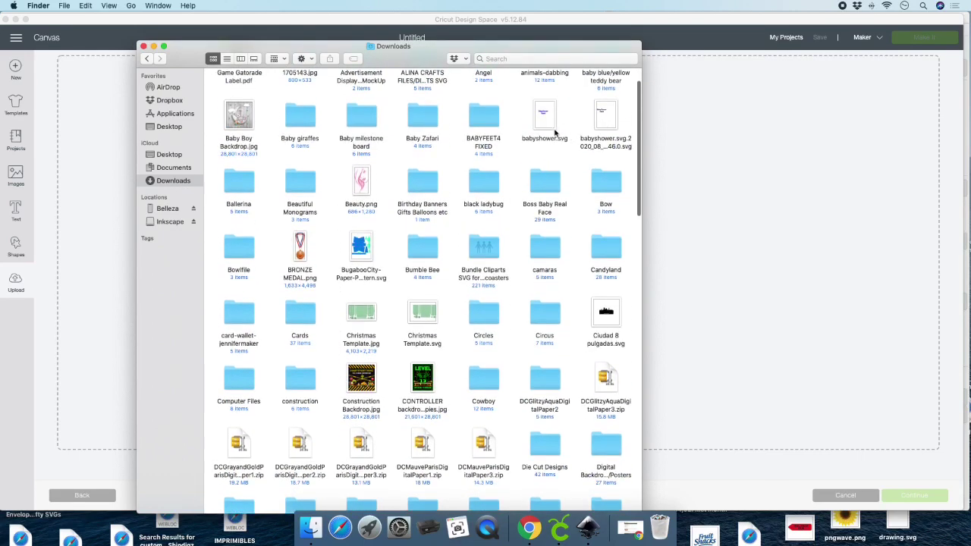
drag(542, 122, 685, 215)
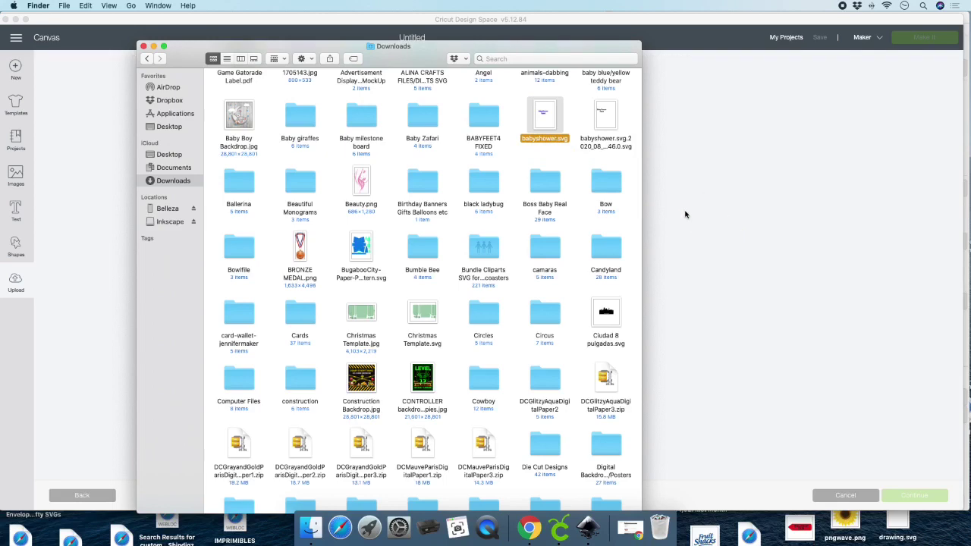
key(Escape)
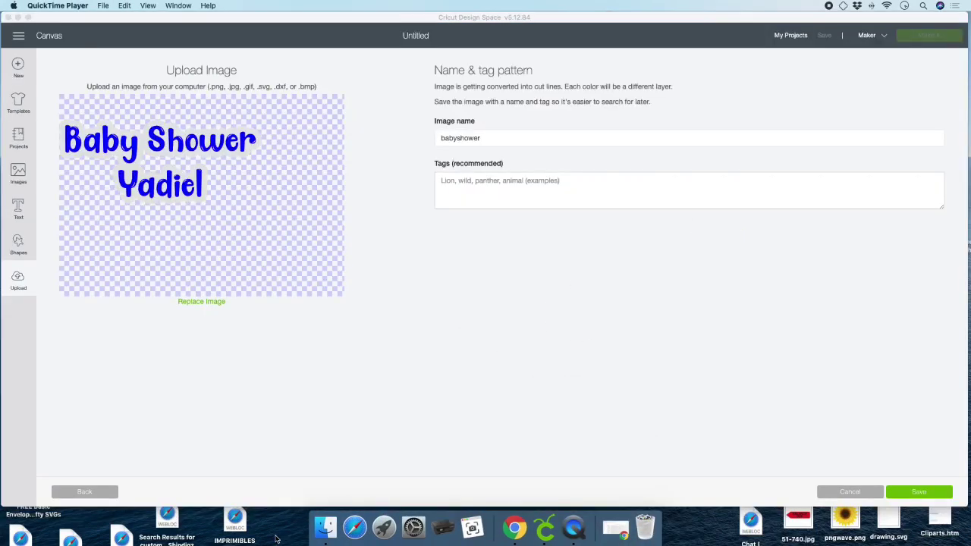
Name the uploaded image "baby shower elephant", tag it "baby shower elephant", and save it
click(458, 140)
click(457, 139)
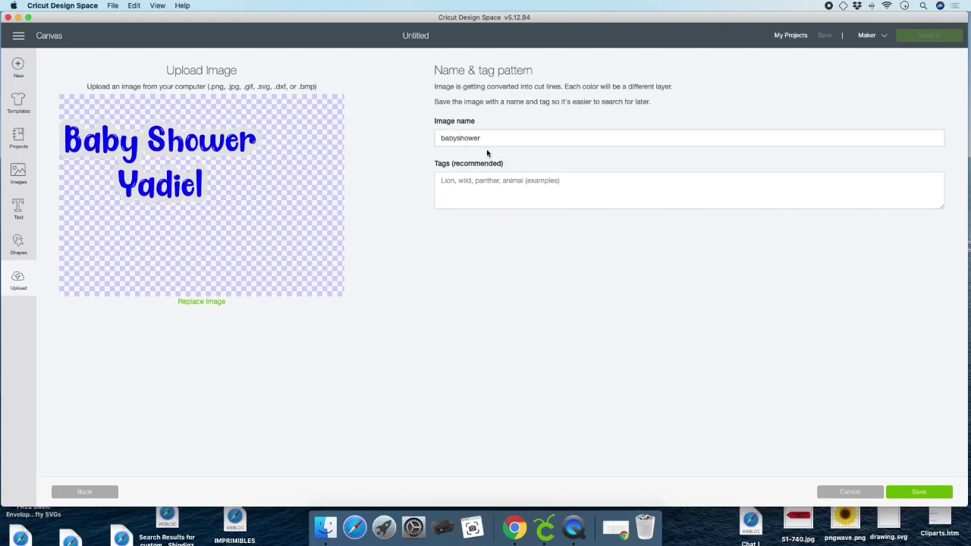
click(523, 200)
text(baby shower elephant)
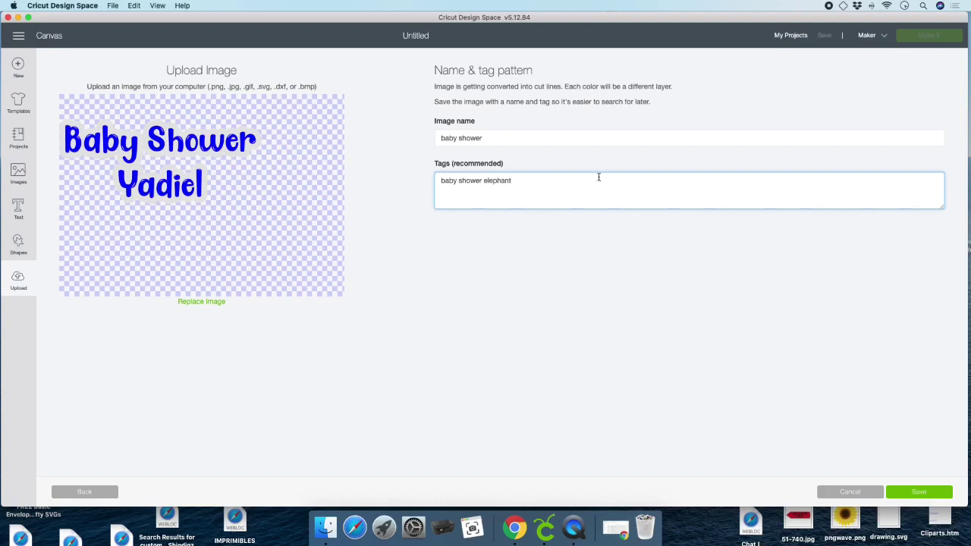
click(505, 138)
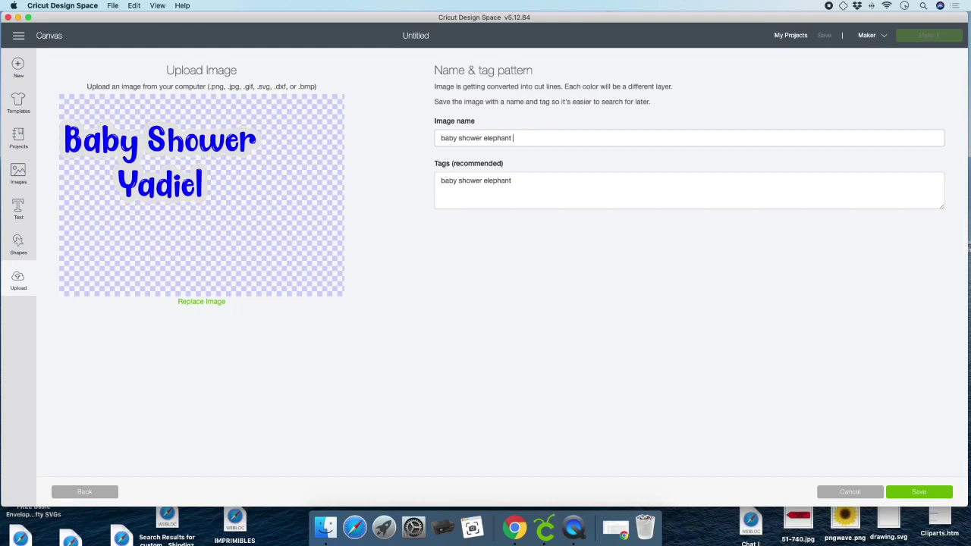
click(897, 493)
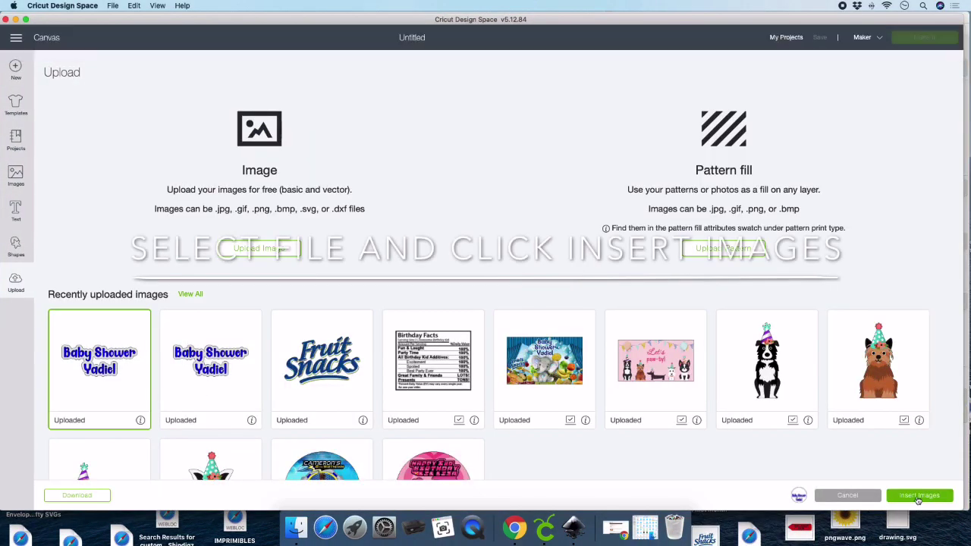
Insert the newly uploaded lettering image on the canvas and move it to about X 4.646, Y 3.198
click(918, 496)
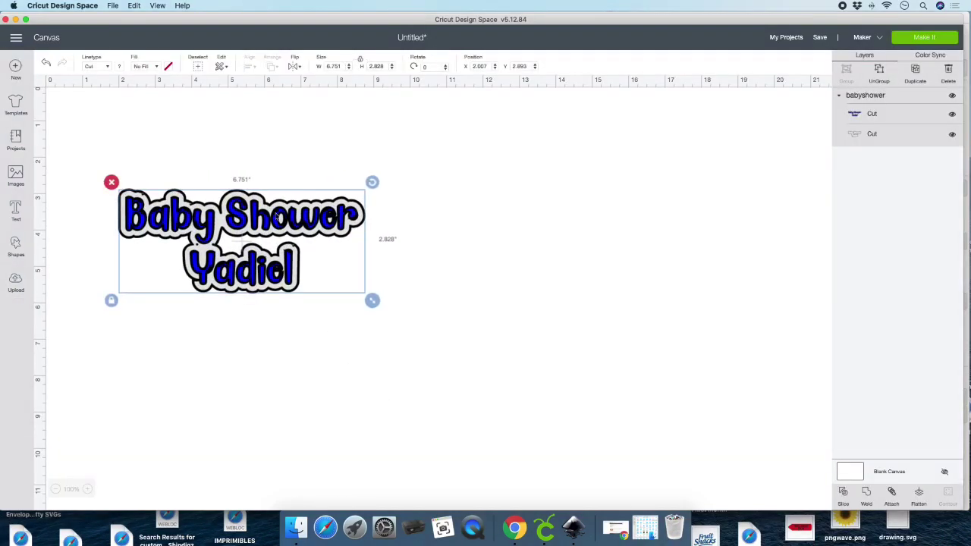
drag(281, 200, 378, 214)
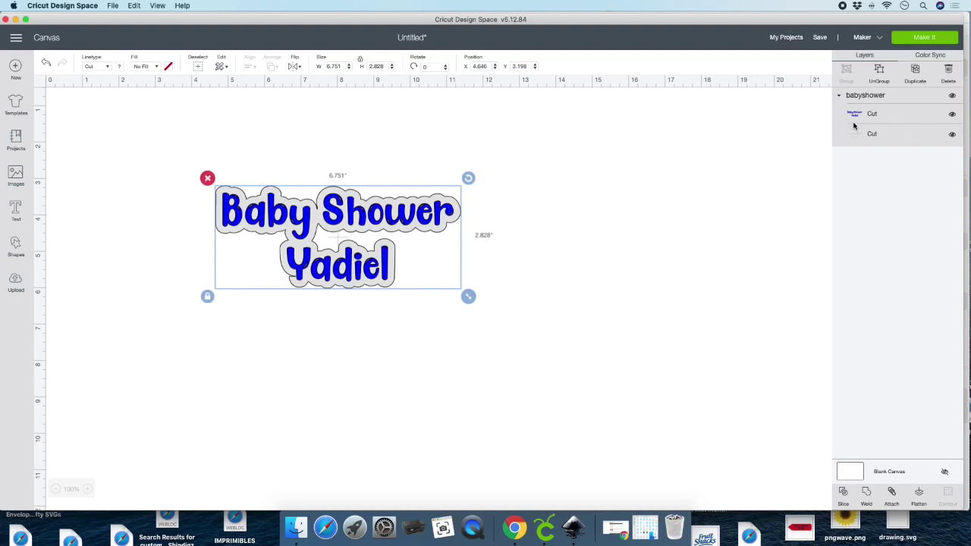
Ungroup the inserted design and move the blue lettering to the right, clear of the gray backing
click(880, 71)
click(356, 220)
drag(356, 220, 742, 235)
Change the gray backing shape's material color to white
click(358, 220)
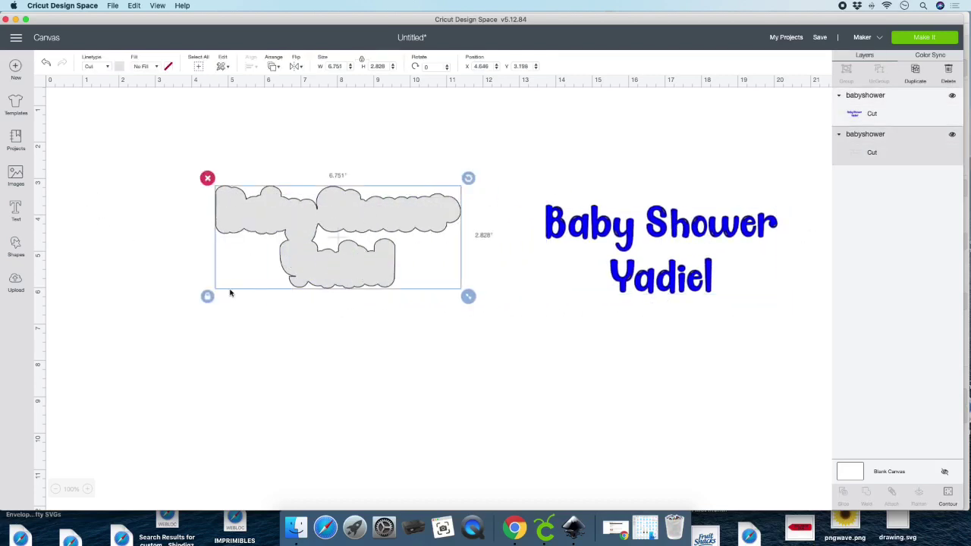
scroll(425, 273, down, 1)
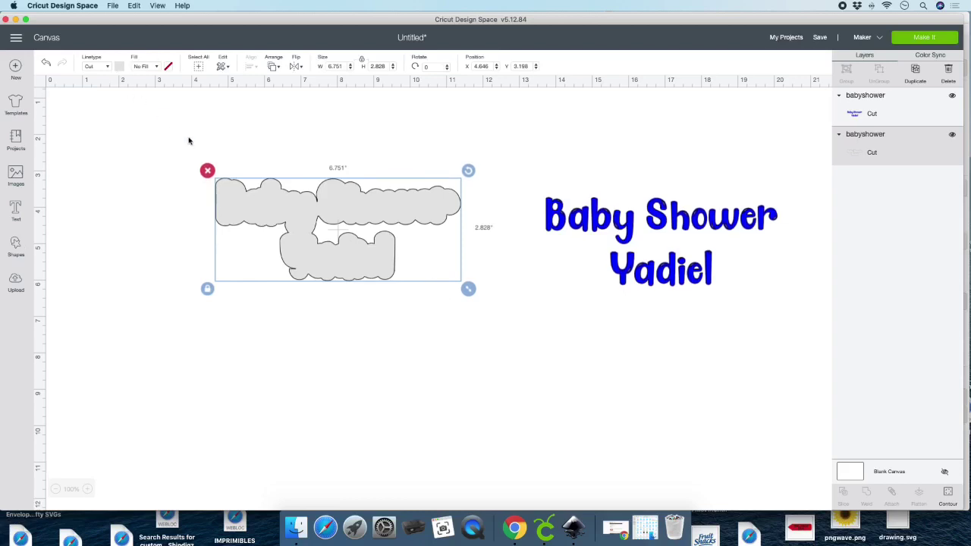
click(119, 66)
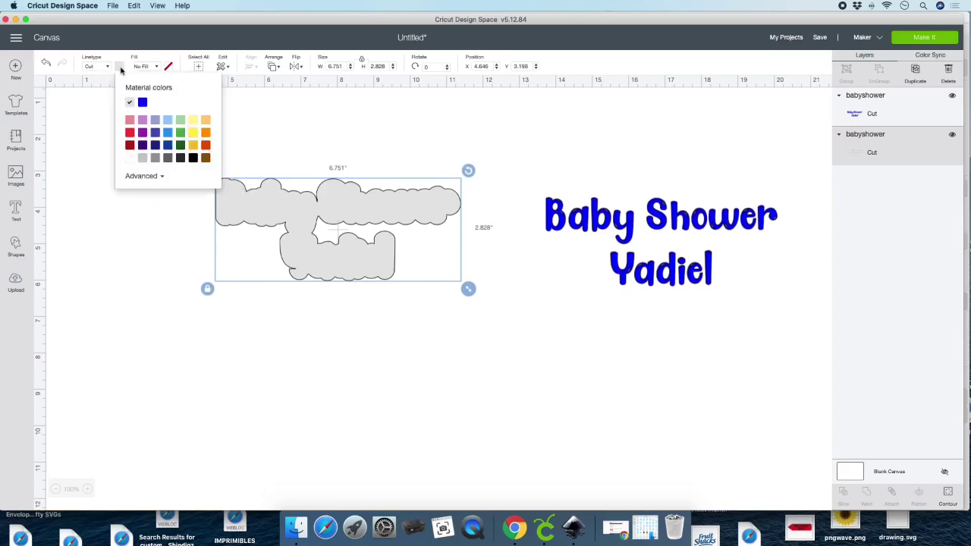
click(130, 159)
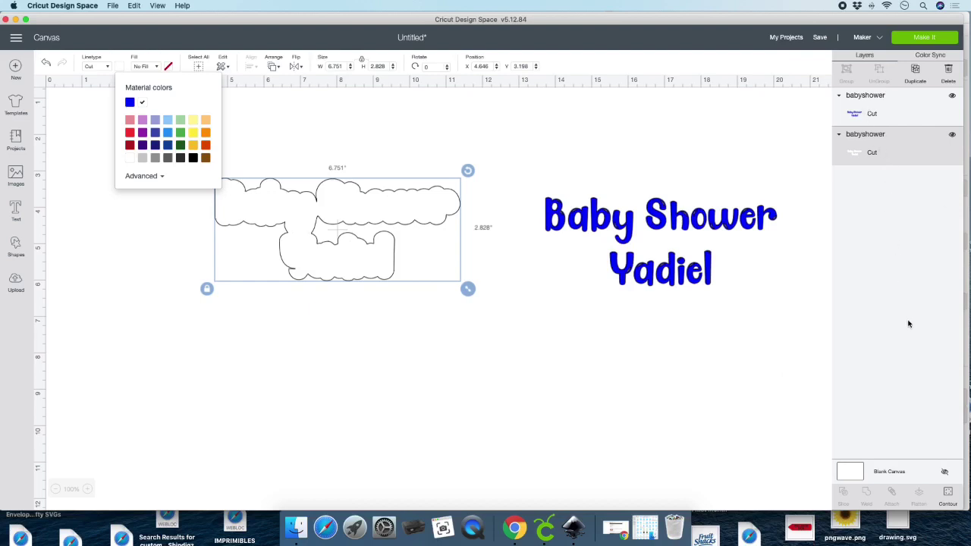
Change the blank canvas color to brown
click(853, 476)
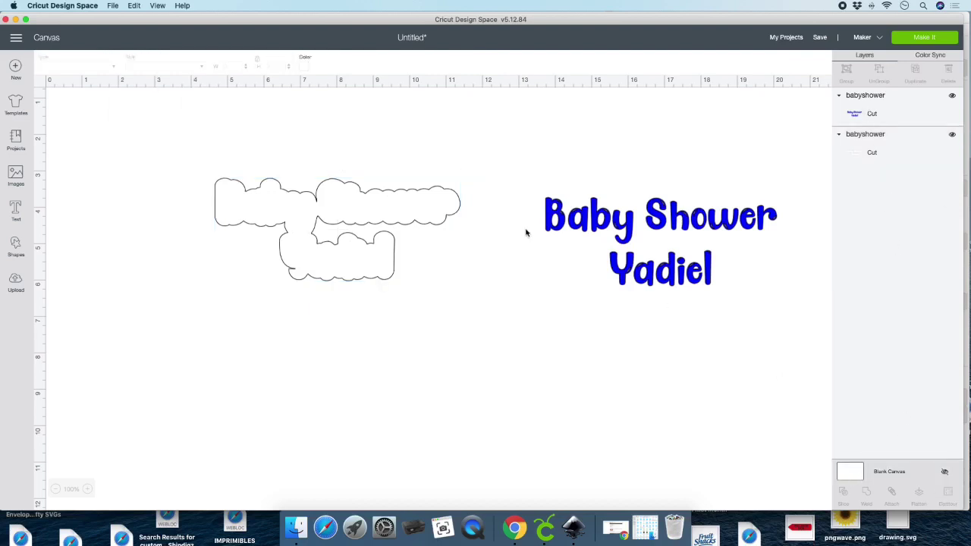
click(305, 68)
click(390, 157)
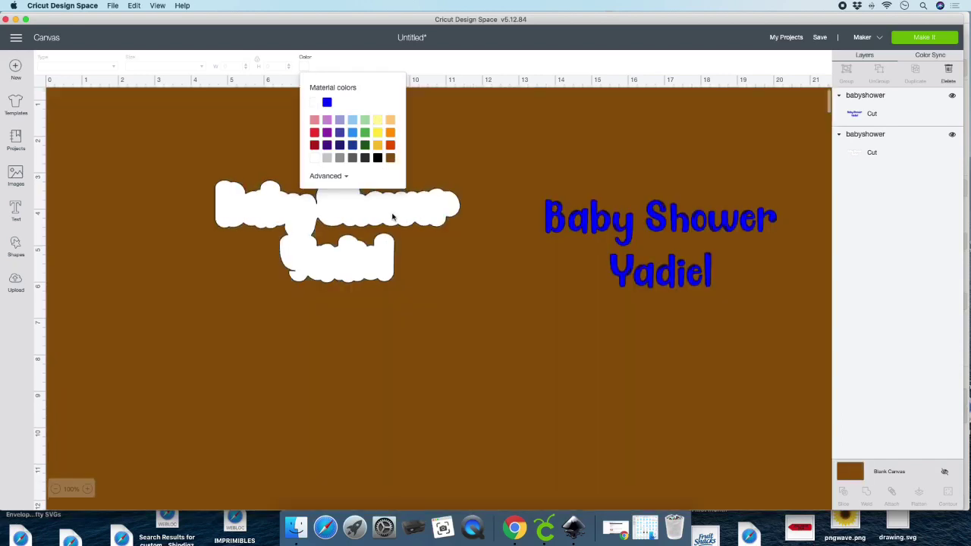
Move the blue lettering onto the white backing at about X 4.844, Y 3.424 and change its material color to dark navy blue
drag(625, 224, 304, 215)
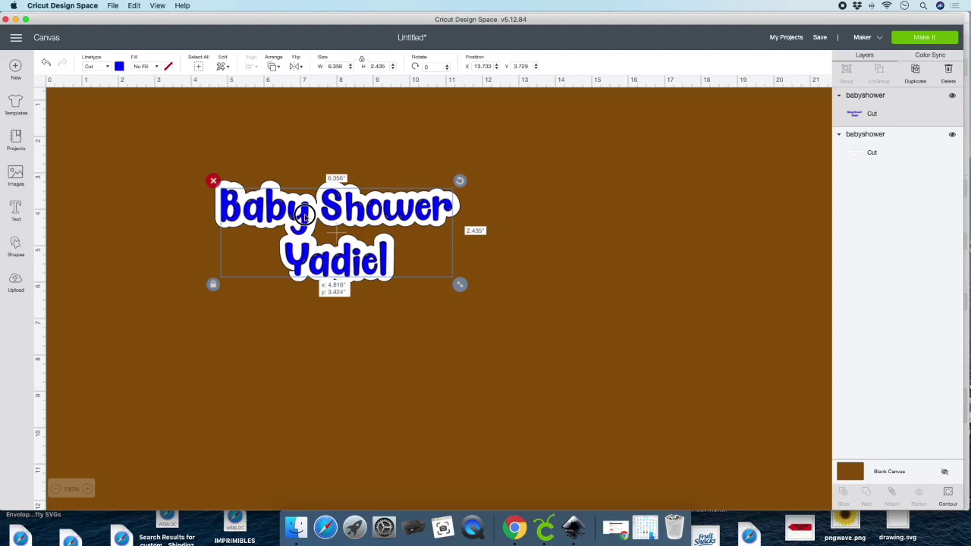
click(371, 179)
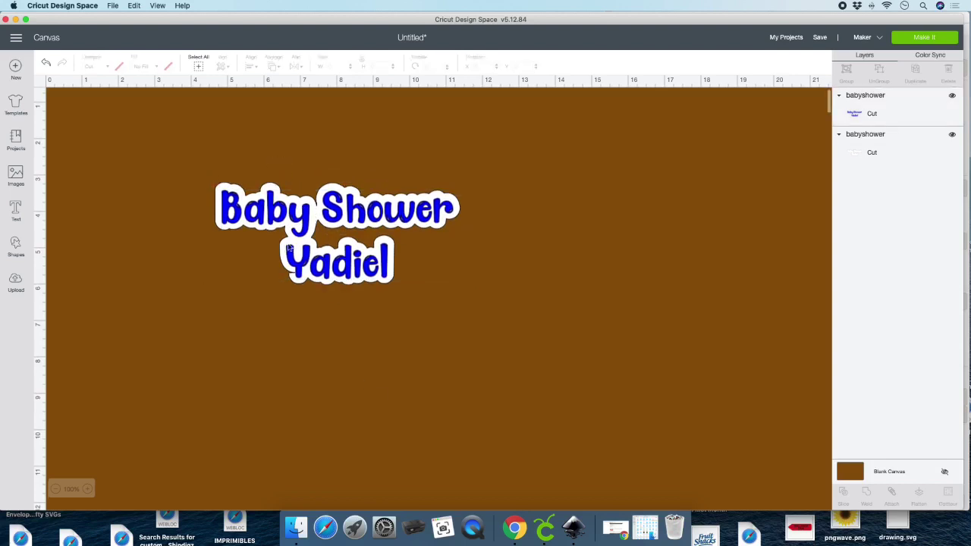
click(308, 229)
click(120, 66)
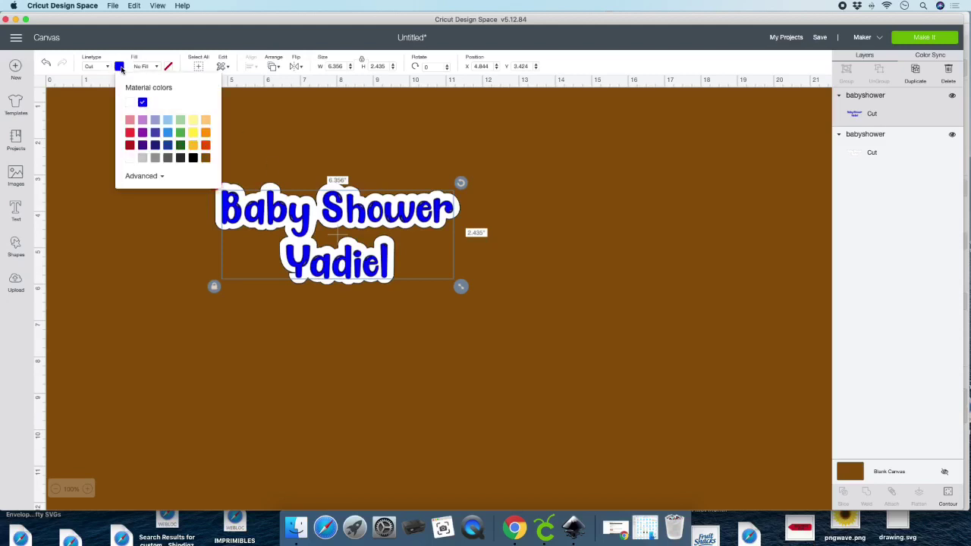
click(155, 146)
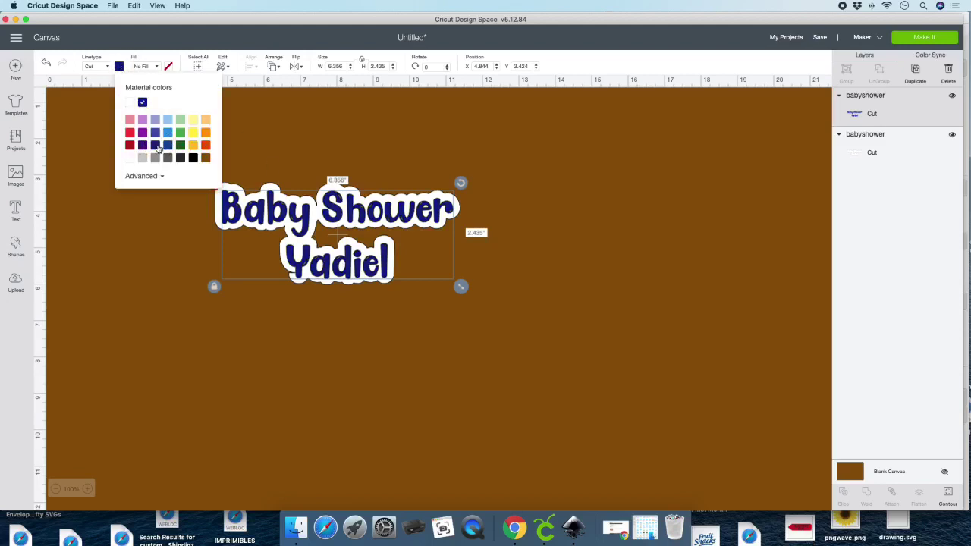
click(280, 159)
Select the lettering and its white backing together and flatten them into one printable layer
drag(186, 144, 557, 371)
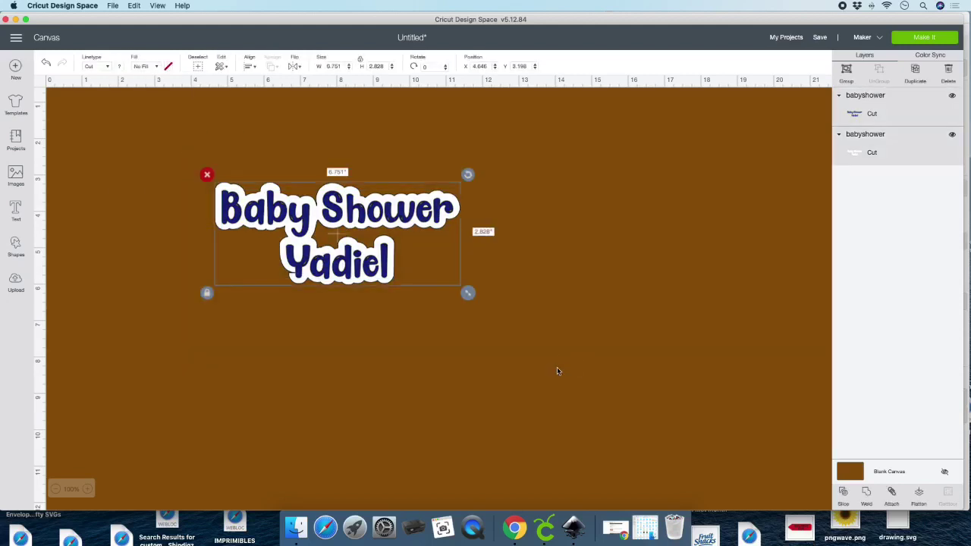
scroll(351, 149, down, 2)
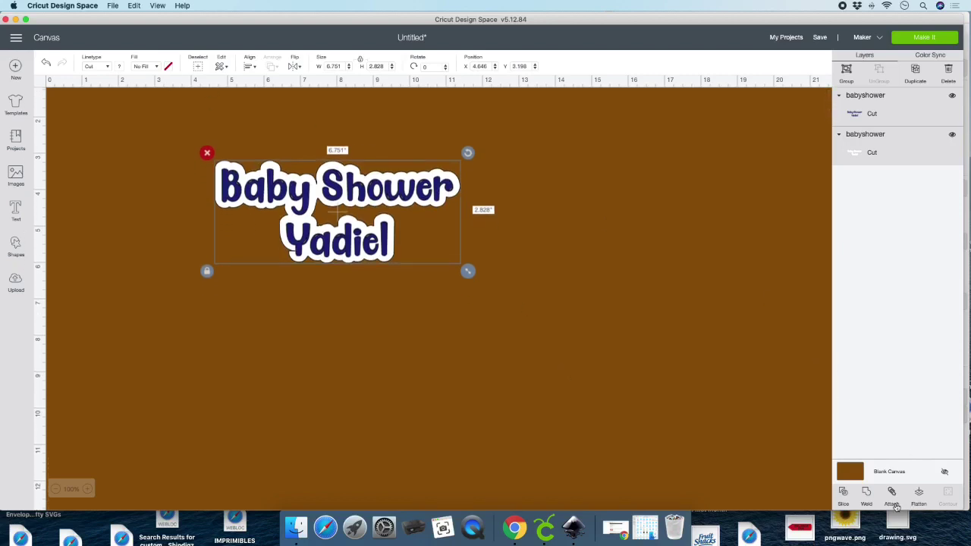
click(918, 494)
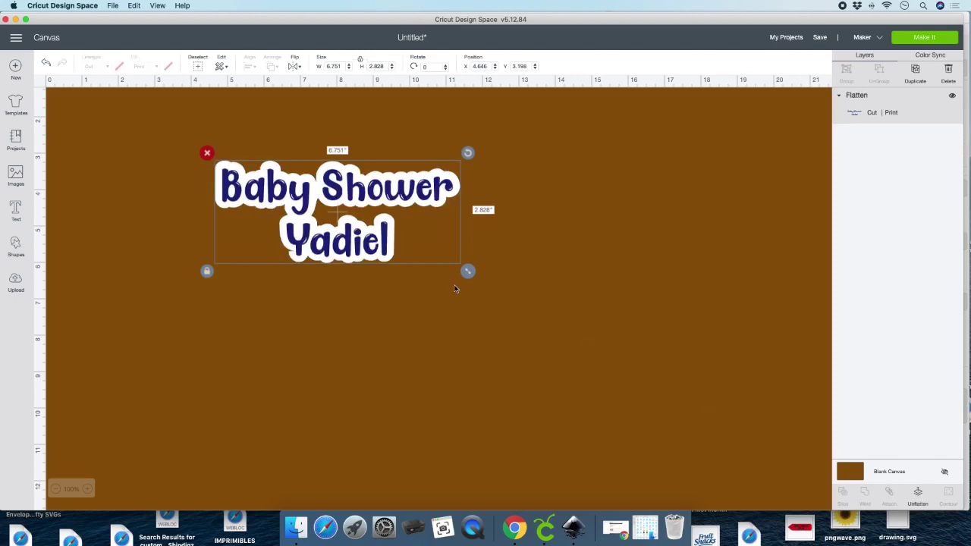
Shrink the flattened design to about 4.057 in wide and place it in the canvas's upper-right area at about X 17.049, Y 1.823
drag(467, 271, 386, 235)
drag(392, 170, 831, 127)
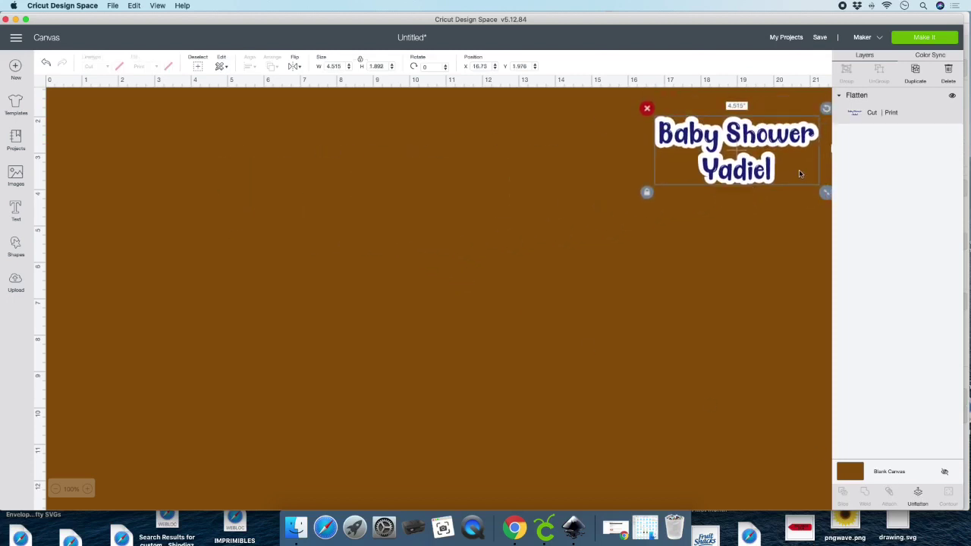
drag(825, 190, 809, 185)
drag(772, 134, 783, 129)
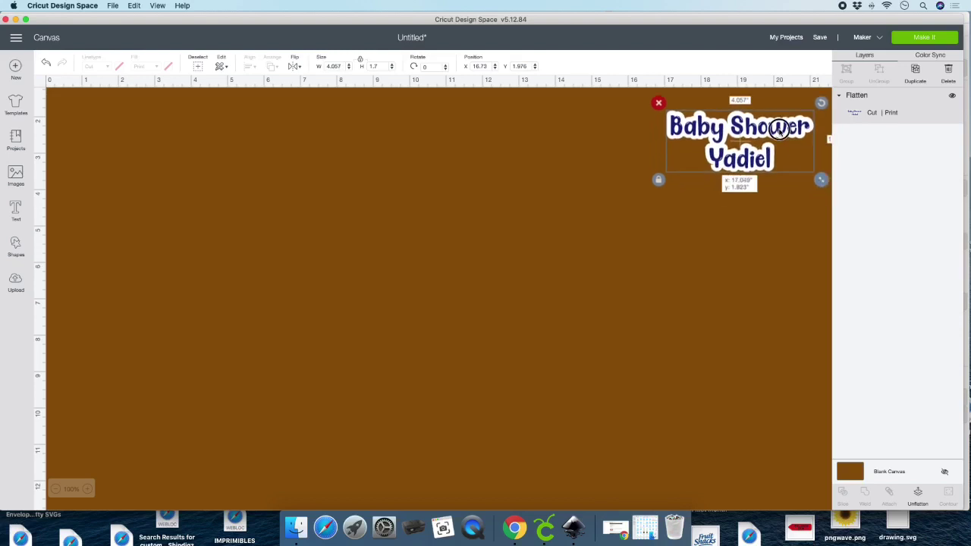
click(789, 219)
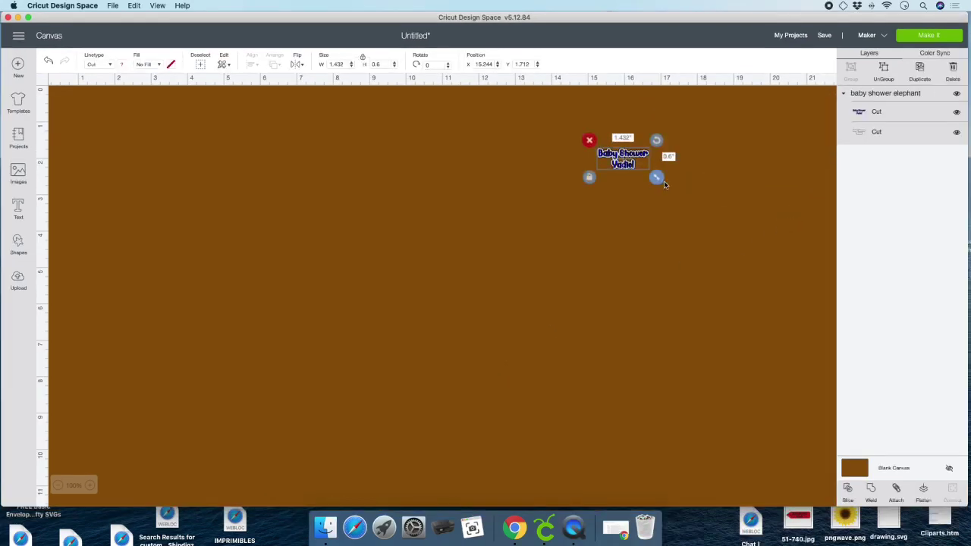
Enlarge the grouped baby shower elephant lettering to about 4.196 in wide and change its gray backing layer's material color to white
drag(659, 179, 756, 291)
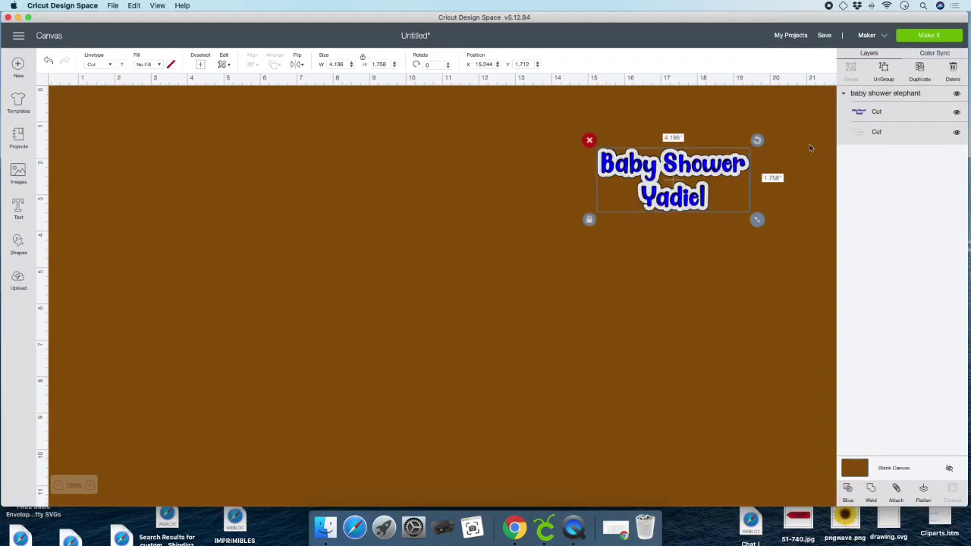
click(893, 130)
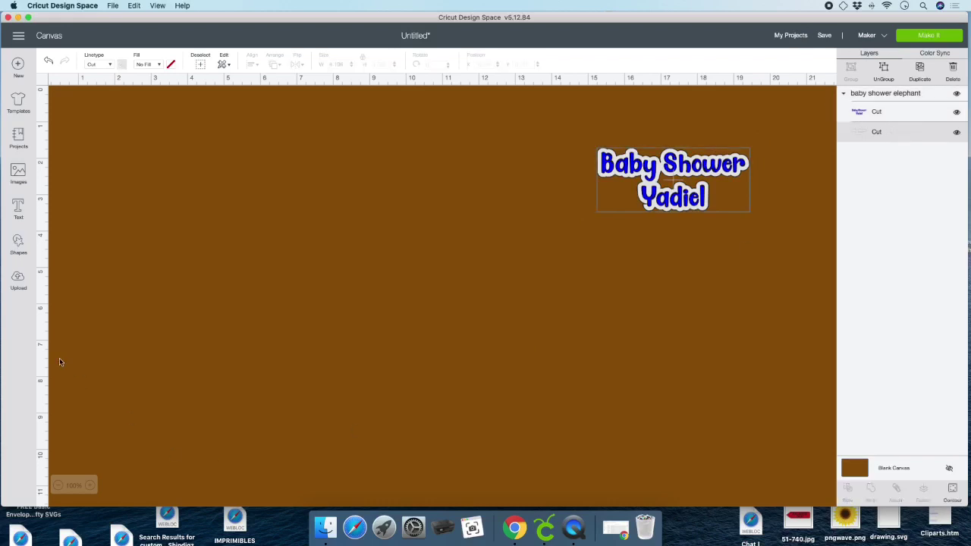
scroll(68, 334, down, 1)
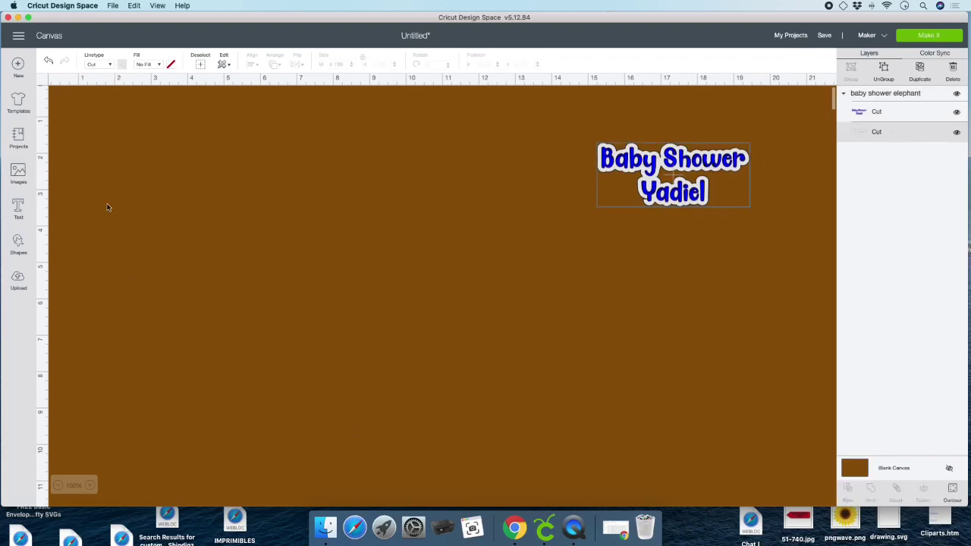
click(120, 65)
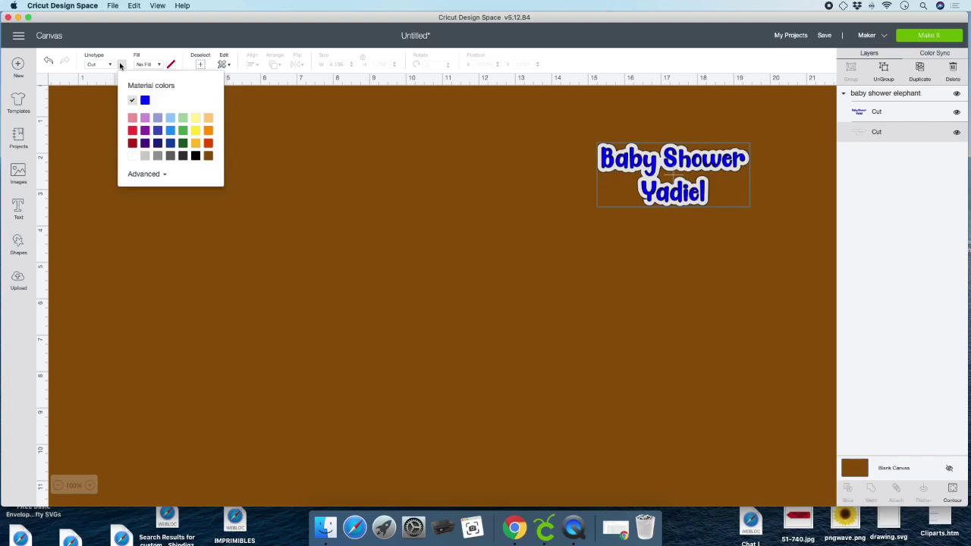
click(133, 156)
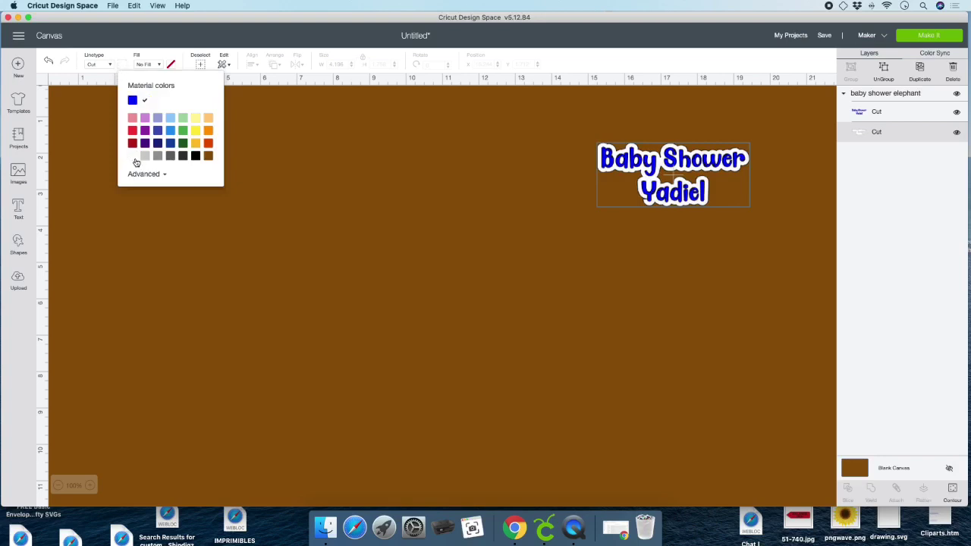
click(341, 187)
Move the lettering design to about X 16.91, Y 0.476, duplicate it five times, and stack the copies below it
drag(657, 148, 703, 124)
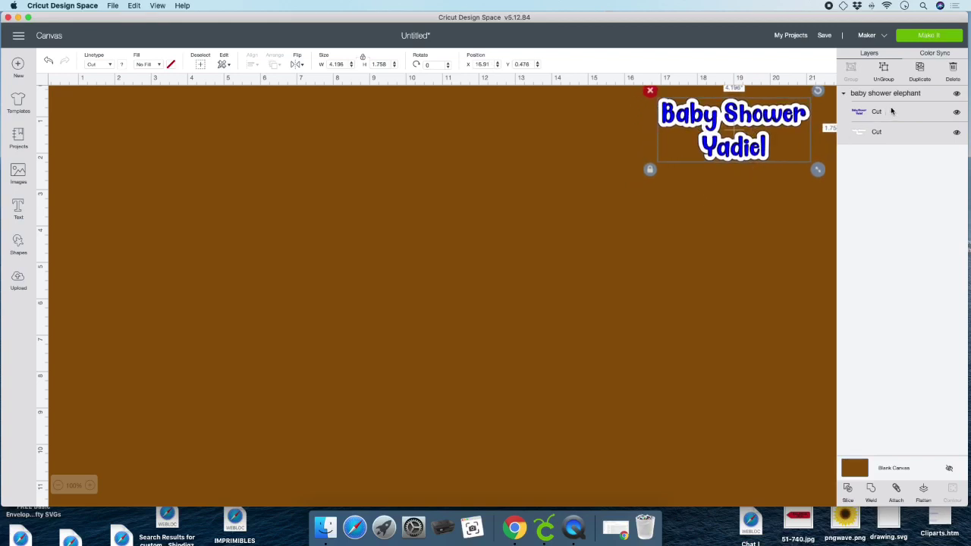
click(920, 71)
drag(767, 167, 764, 211)
click(920, 69)
click(920, 70)
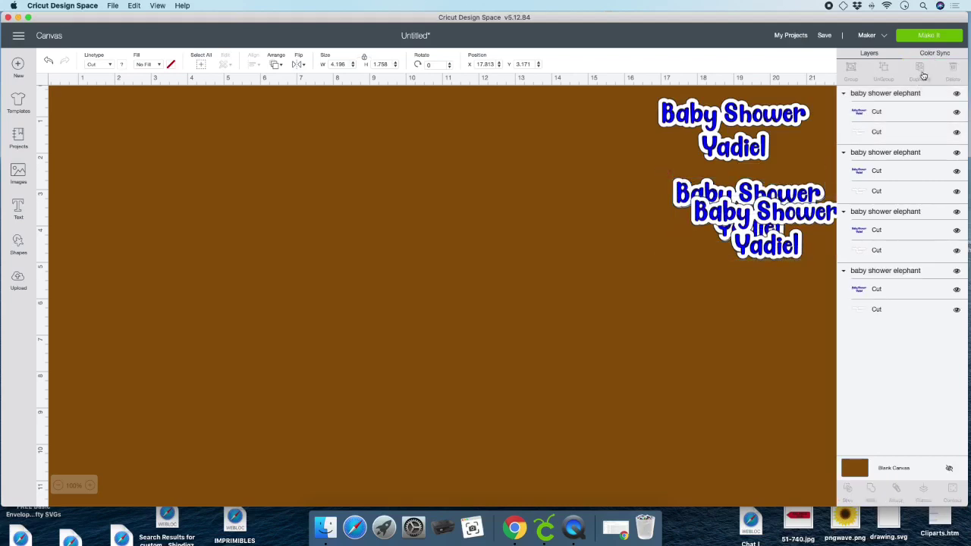
click(920, 70)
drag(789, 261, 728, 225)
click(920, 69)
click(689, 170)
click(744, 331)
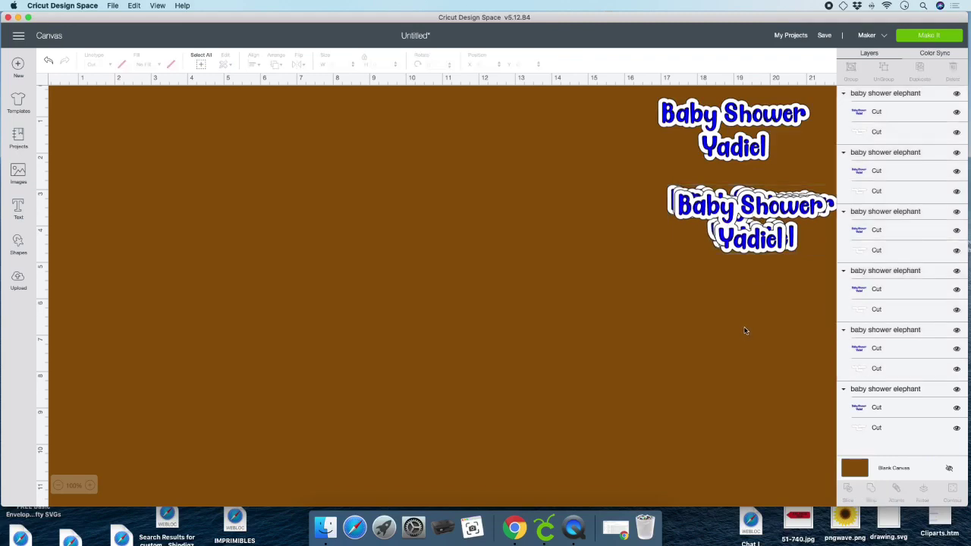
Search the image library for "elephant sky balloons curtain" and filter the ownership to uploaded images
click(18, 172)
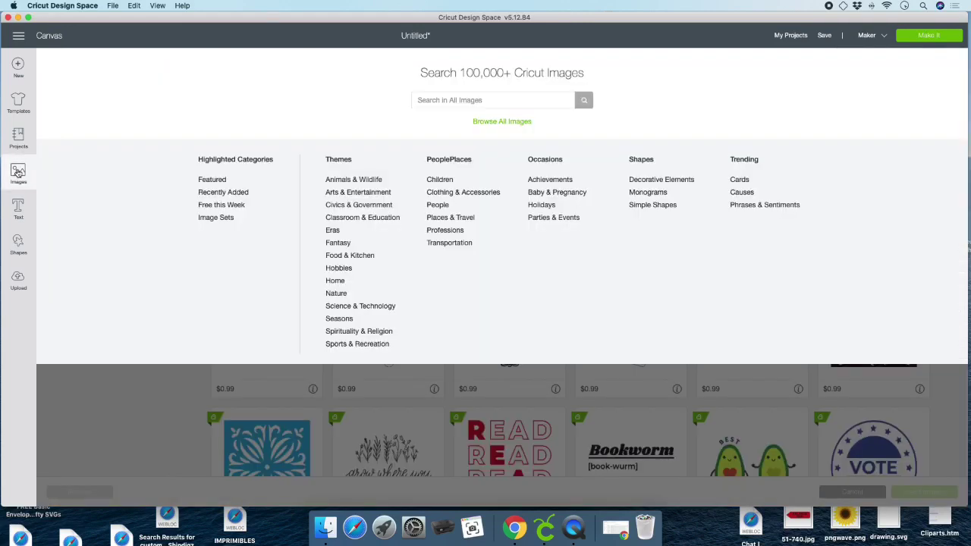
click(438, 100)
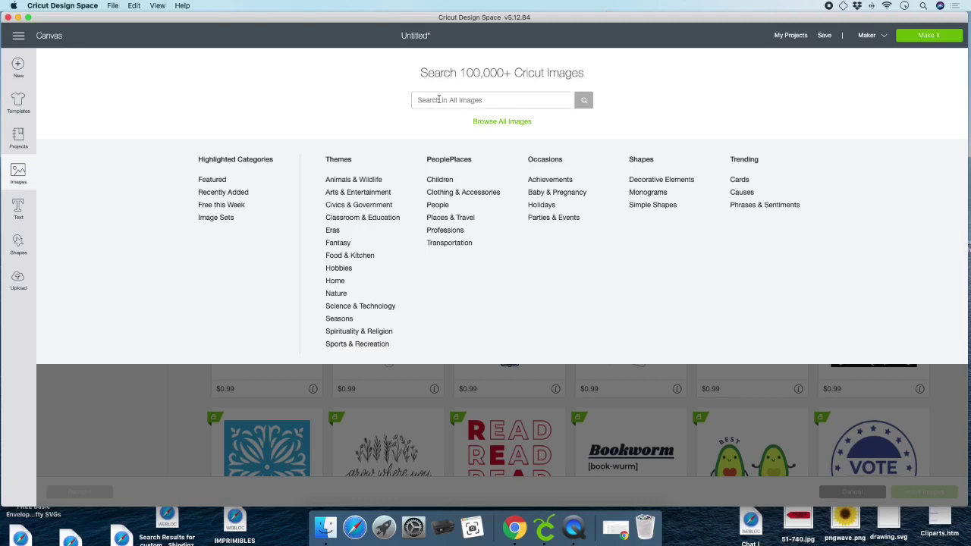
text(elephant sky balloons curtain)
key(Return)
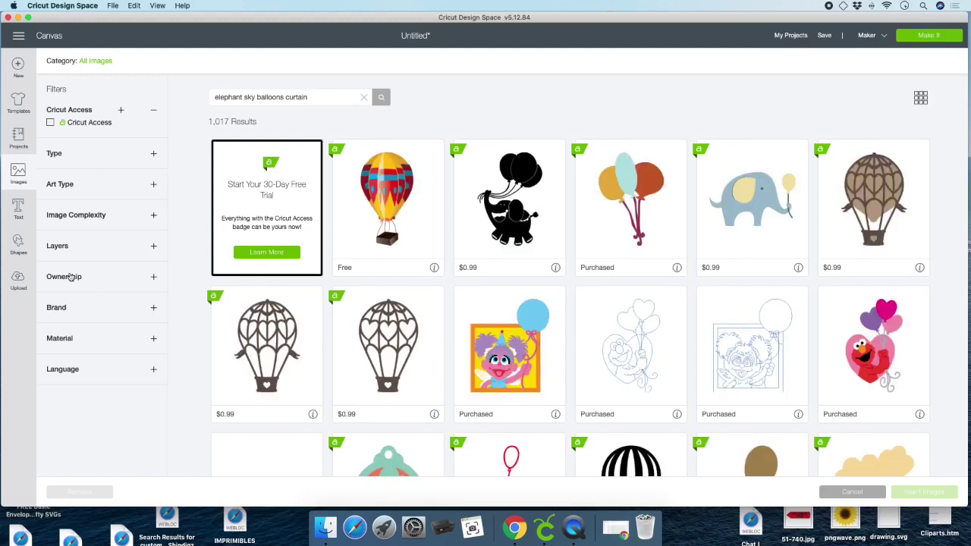
click(68, 278)
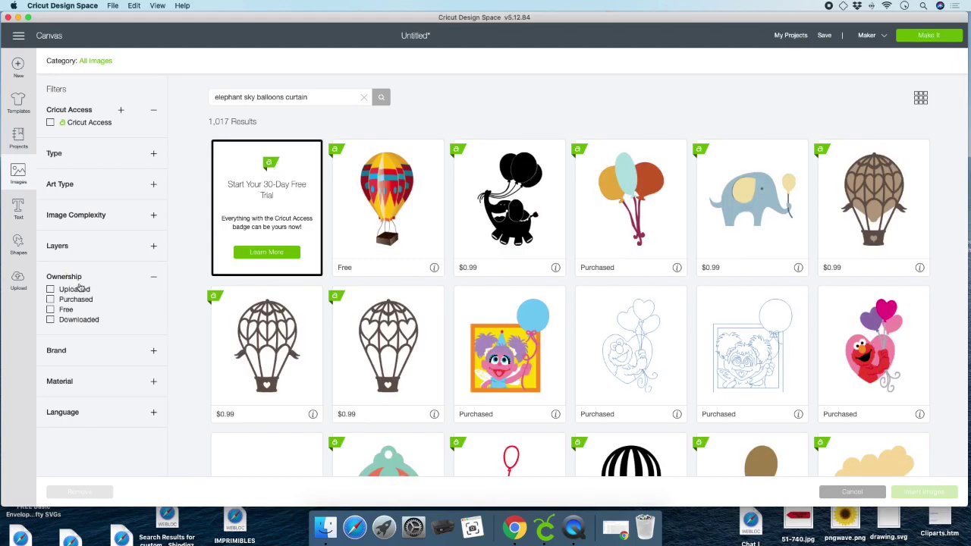
click(51, 289)
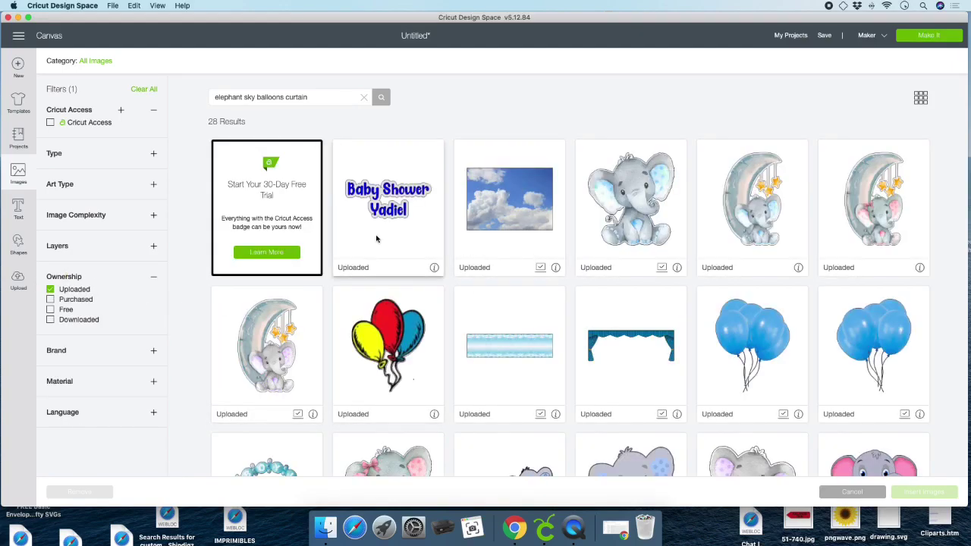
Insert the uploaded sky, blue-eared vintage elephant, blue balloon arch, and blue valance curtain images onto the canvas
click(528, 210)
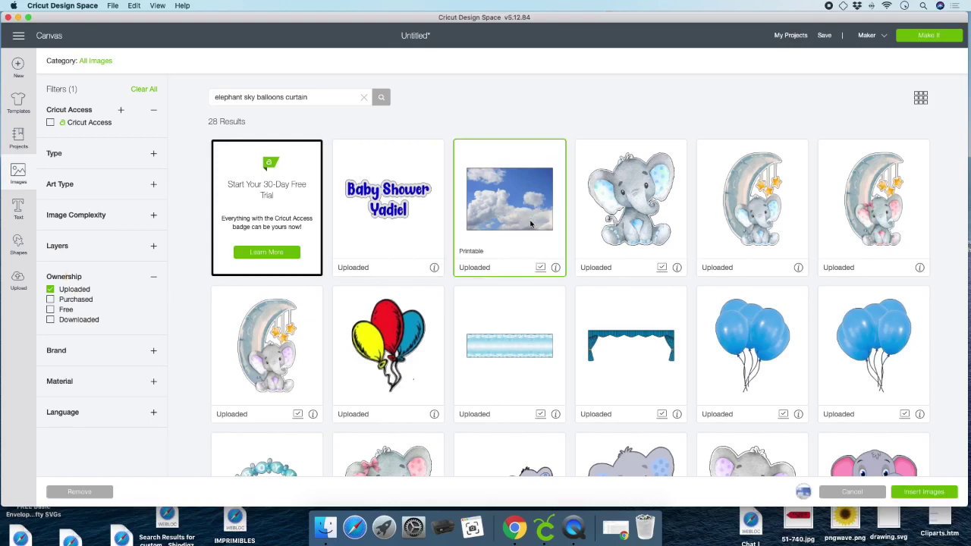
click(644, 216)
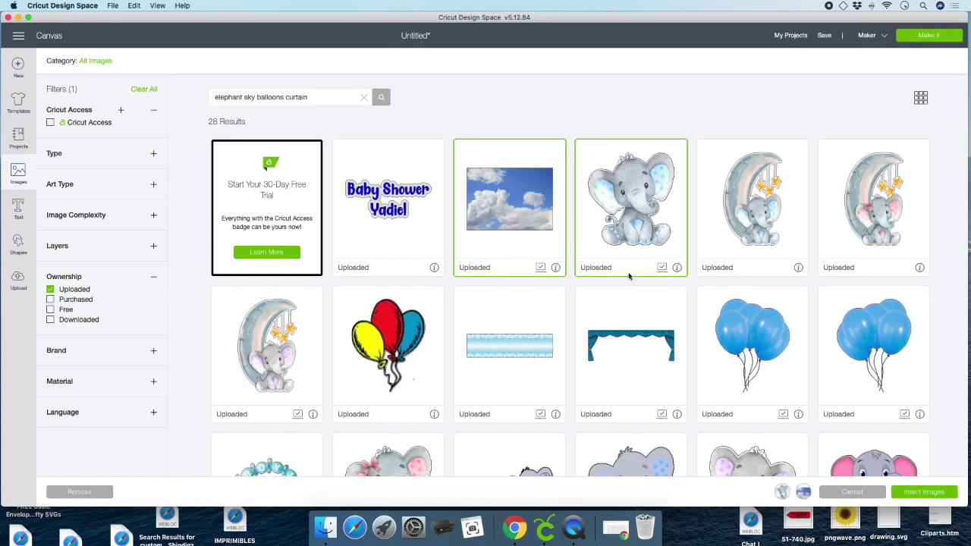
scroll(629, 277, down, 2)
click(288, 414)
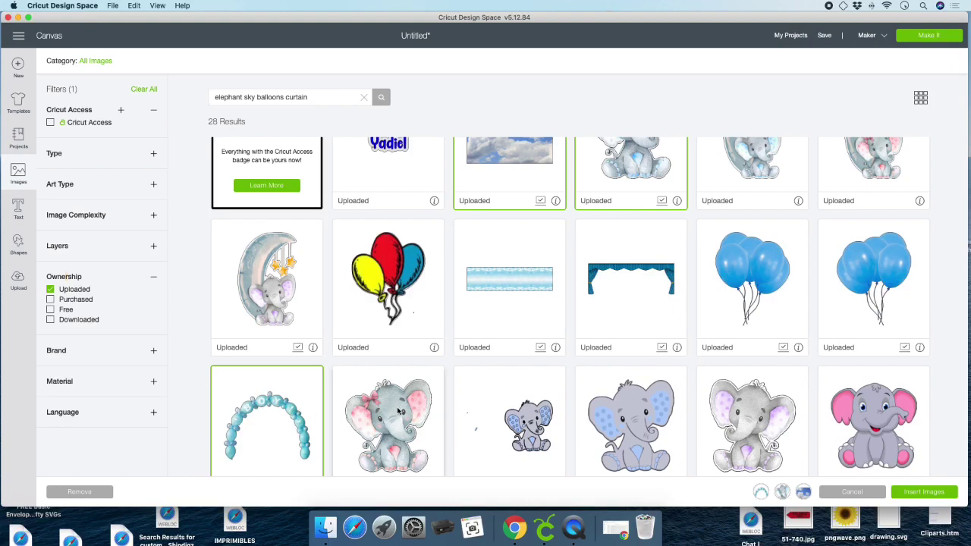
scroll(397, 406, down, 10)
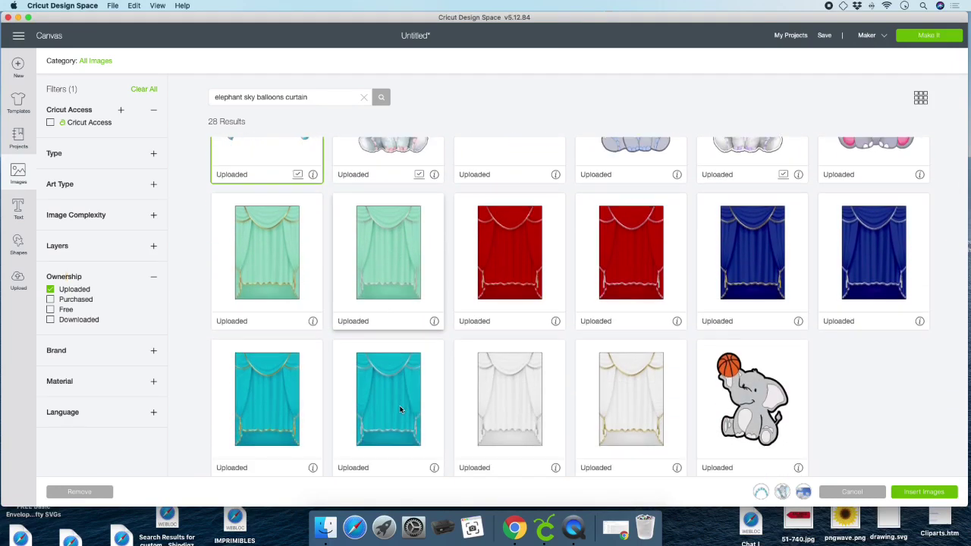
scroll(402, 376, up, 9)
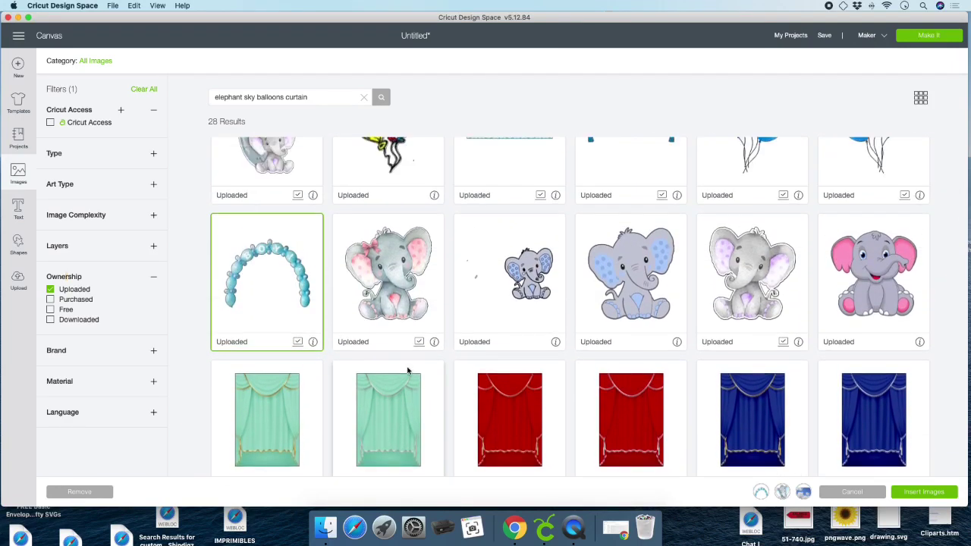
click(640, 231)
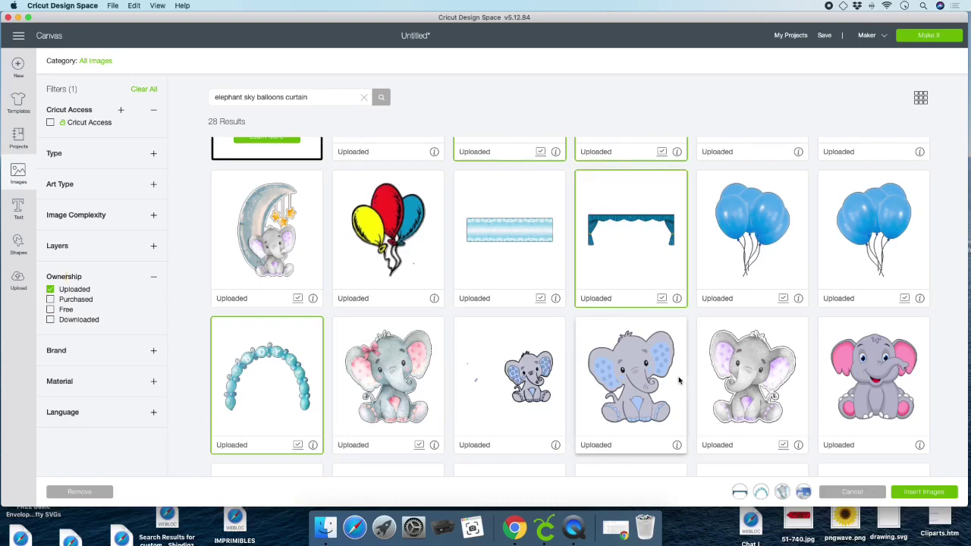
scroll(576, 243, up, 4)
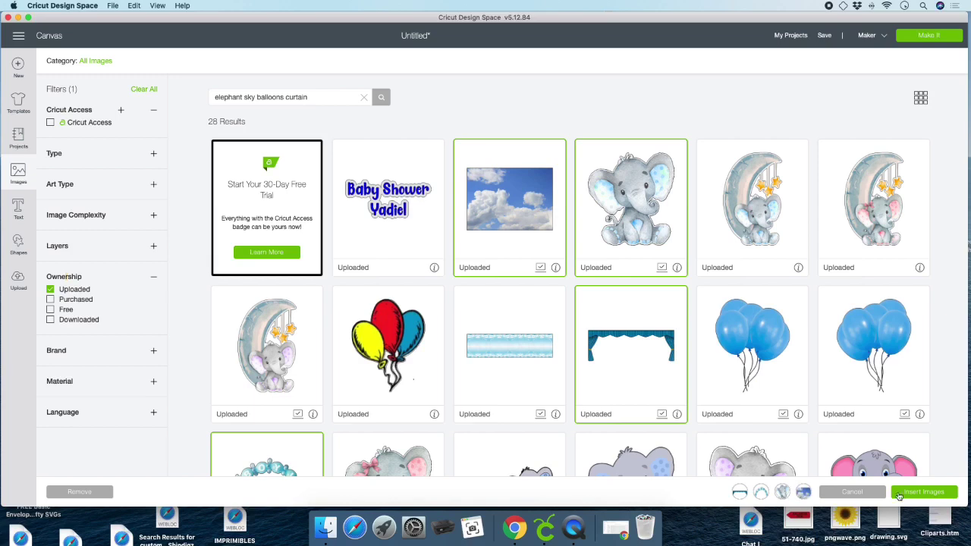
click(923, 491)
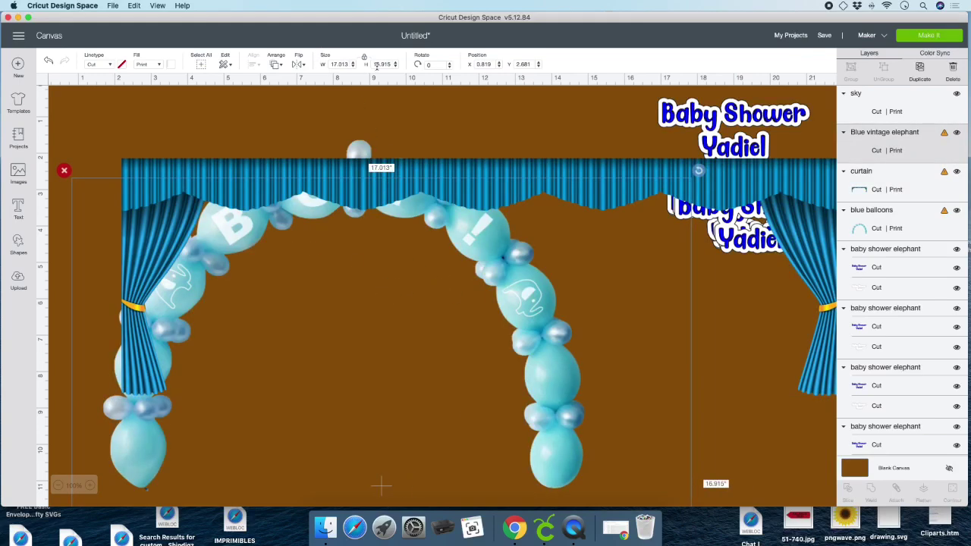
Set the Blue vintage elephant image's width to 4 in
drag(348, 64, 307, 65)
text(4)
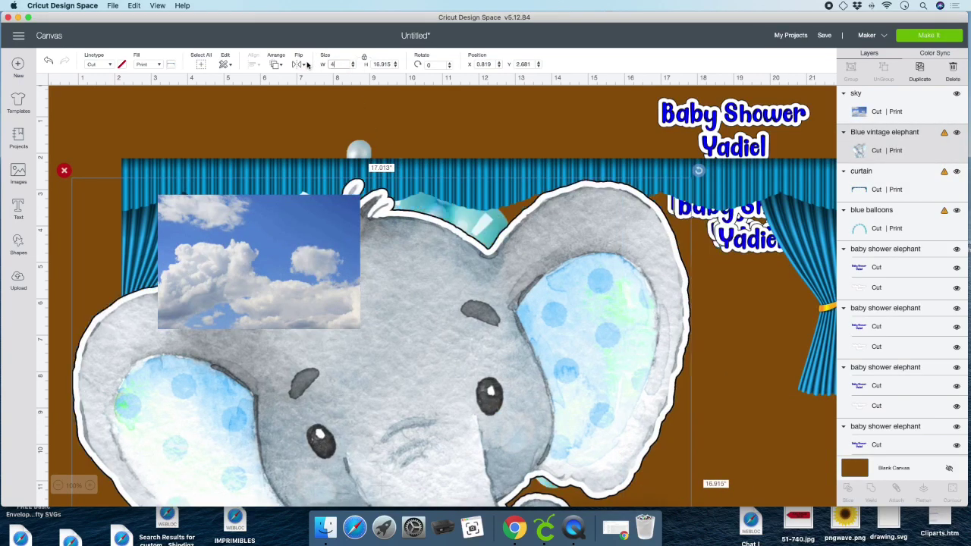
key(Return)
Set the widths of the curtain image and the blue balloon arch to 4 in each
click(420, 256)
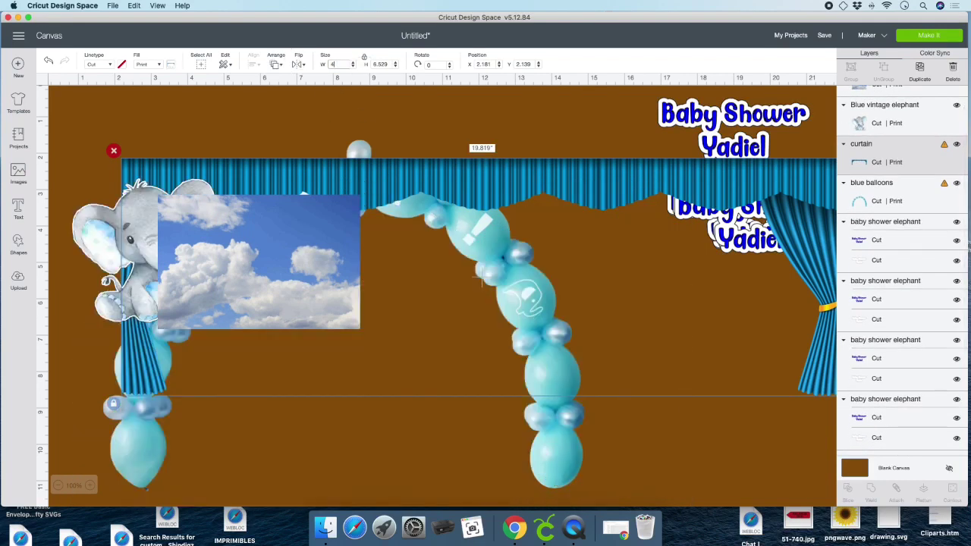
key(Return)
click(447, 169)
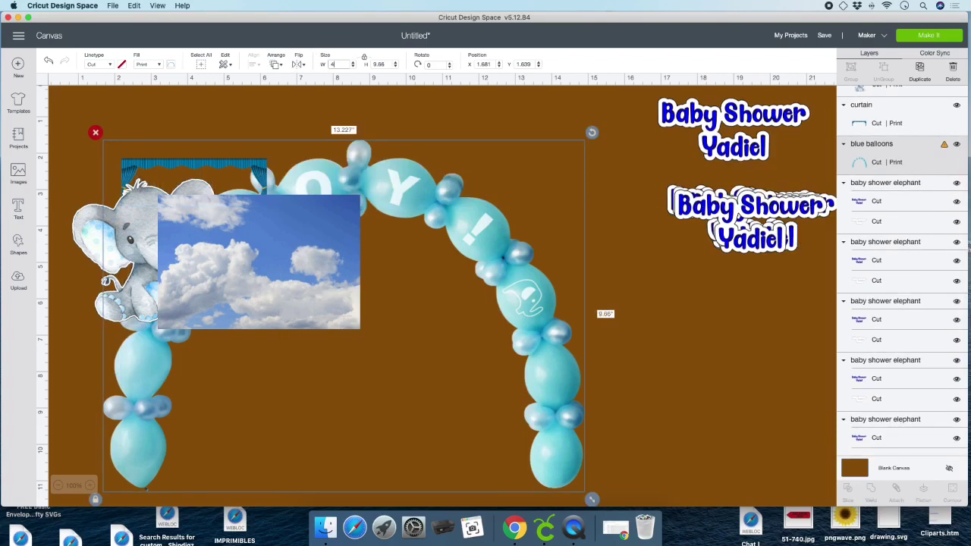
key(Return)
click(393, 167)
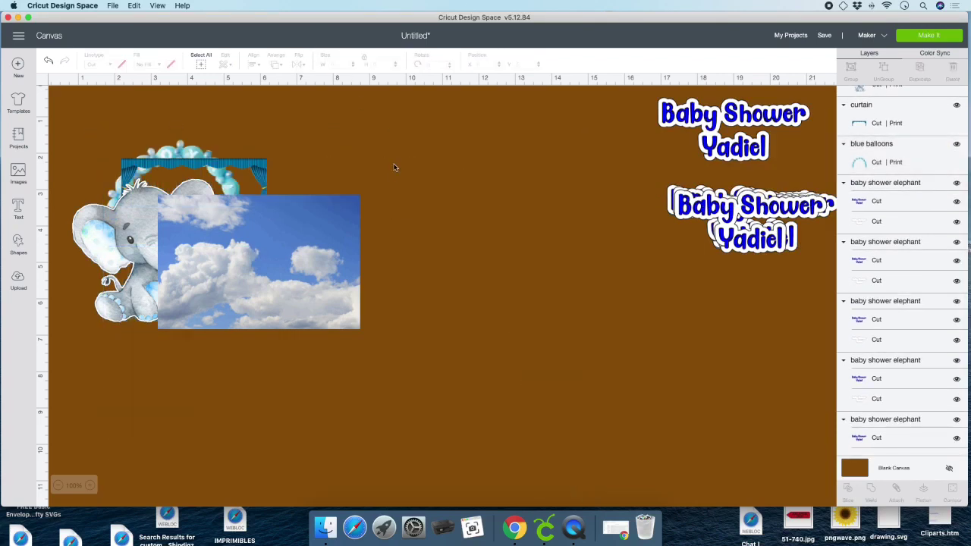
Move the sky image to about X 10.153, Y 0.75 and duplicate it several times
drag(535, 136, 549, 147)
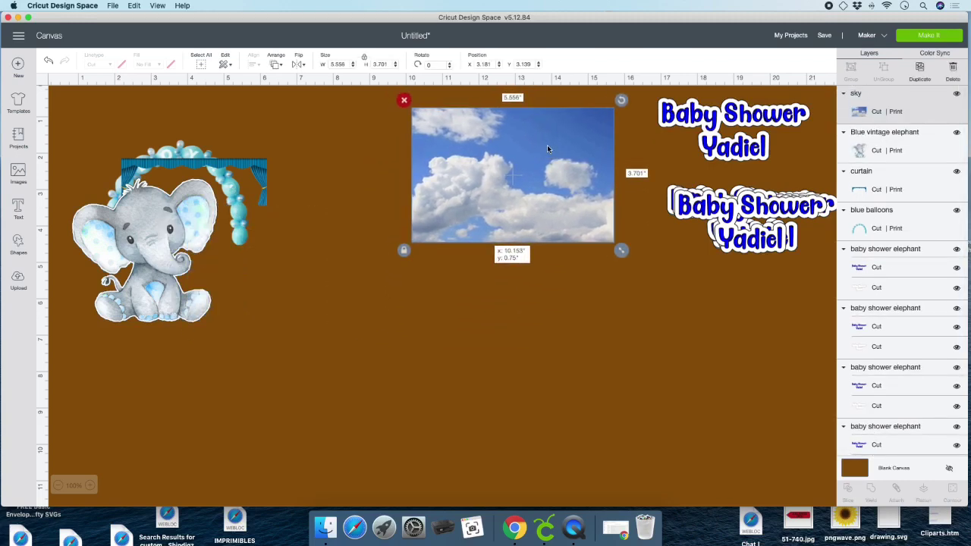
click(919, 69)
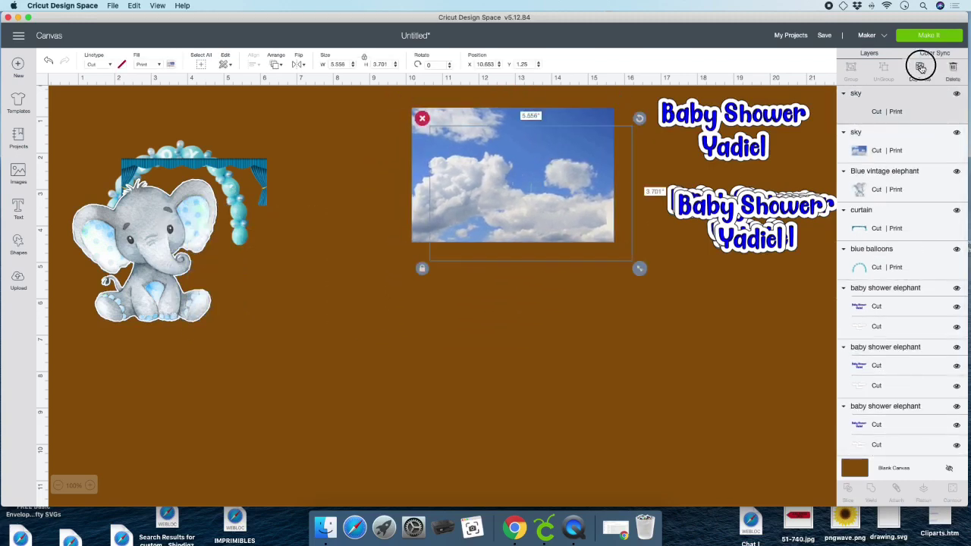
click(920, 68)
click(920, 68)
Stack the sky copies below the duplicated Baby Shower lettering, leaving one sky image in the middle of the canvas
drag(591, 276, 724, 360)
drag(533, 274, 688, 357)
drag(578, 263, 746, 360)
drag(542, 236, 715, 351)
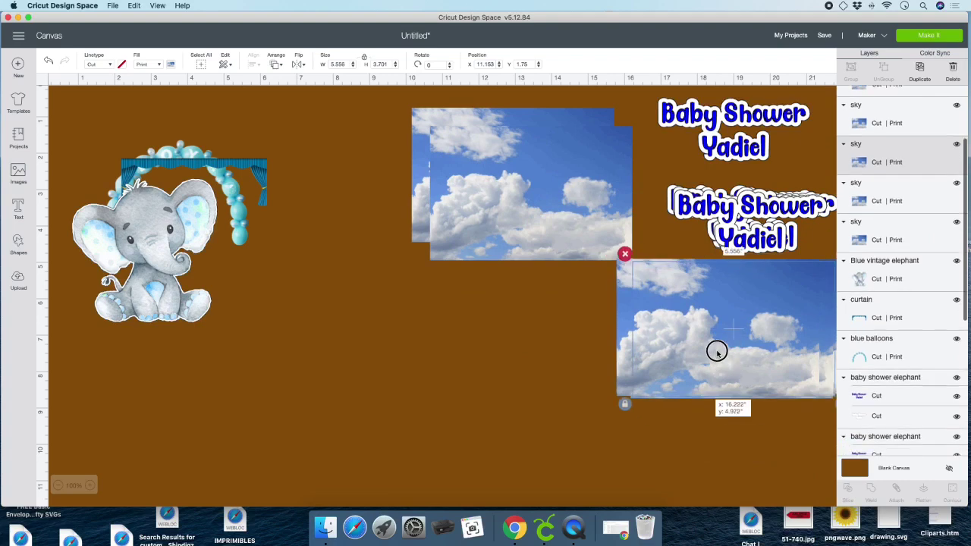
drag(531, 311, 690, 323)
drag(495, 172, 445, 304)
click(372, 250)
Place the single lettering design beside the sky and move the curtain, balloon arch, and elephant to the open area below it
drag(672, 144, 300, 143)
drag(182, 165, 375, 348)
click(206, 276)
drag(206, 276, 400, 394)
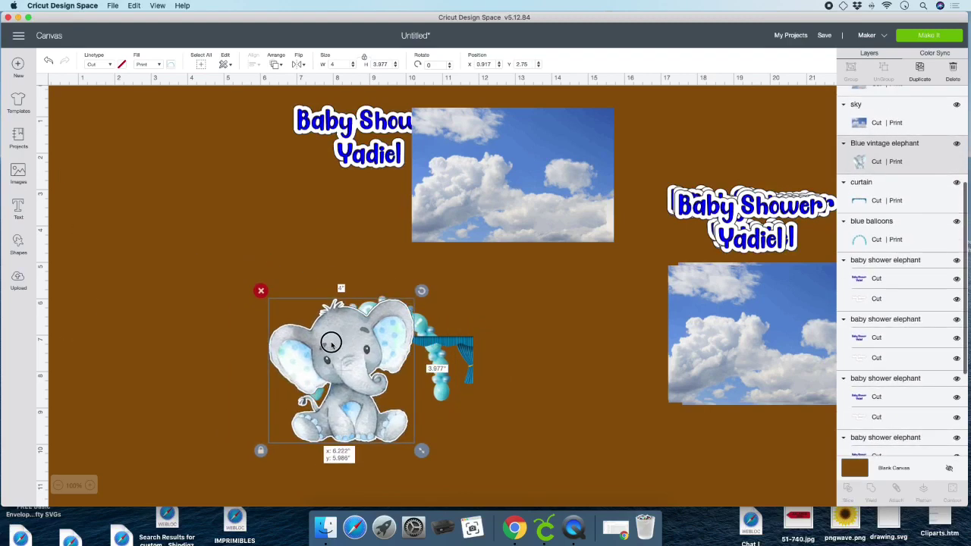
Select the elephant, curtain, and balloon arch together and duplicate the set several times
drag(227, 277, 478, 448)
click(920, 69)
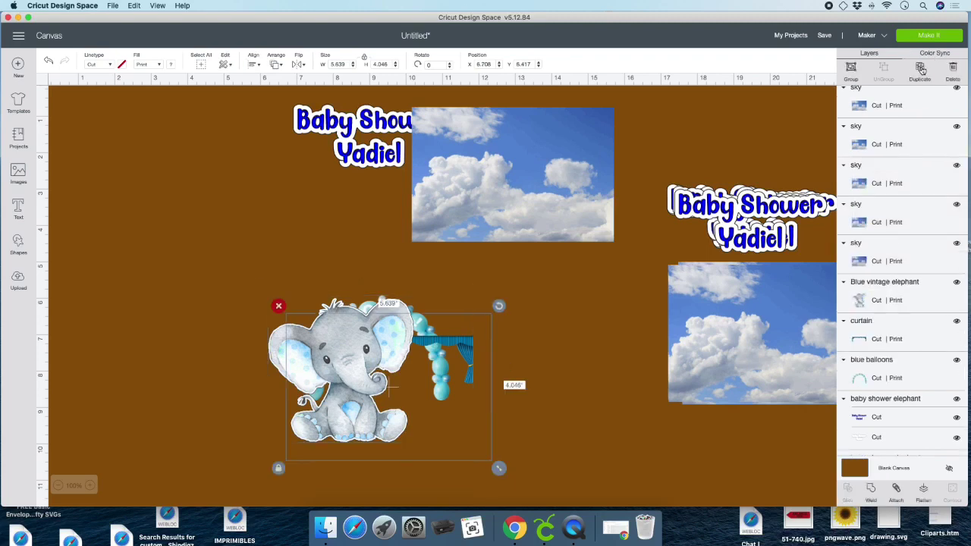
click(919, 69)
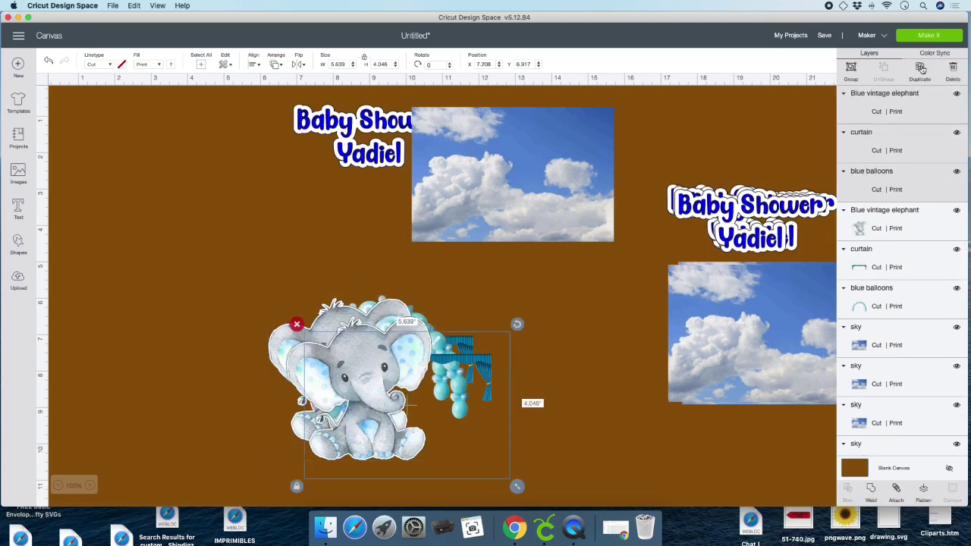
click(920, 69)
click(536, 298)
Stack the elephant, curtain, and balloon copies over the spare skies, and move the single sky to about X 8.972, Y 2.944
drag(390, 386, 709, 318)
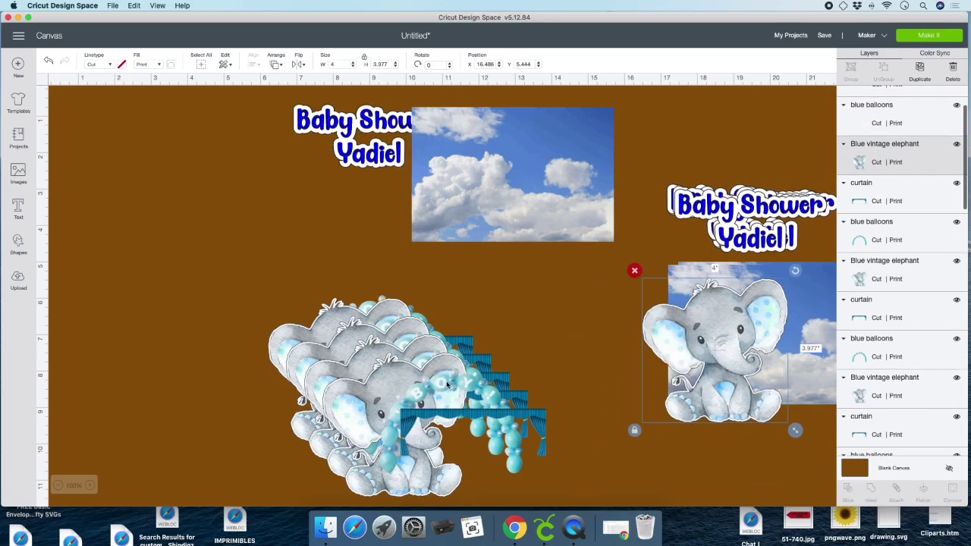
drag(411, 371, 739, 325)
drag(605, 346, 712, 327)
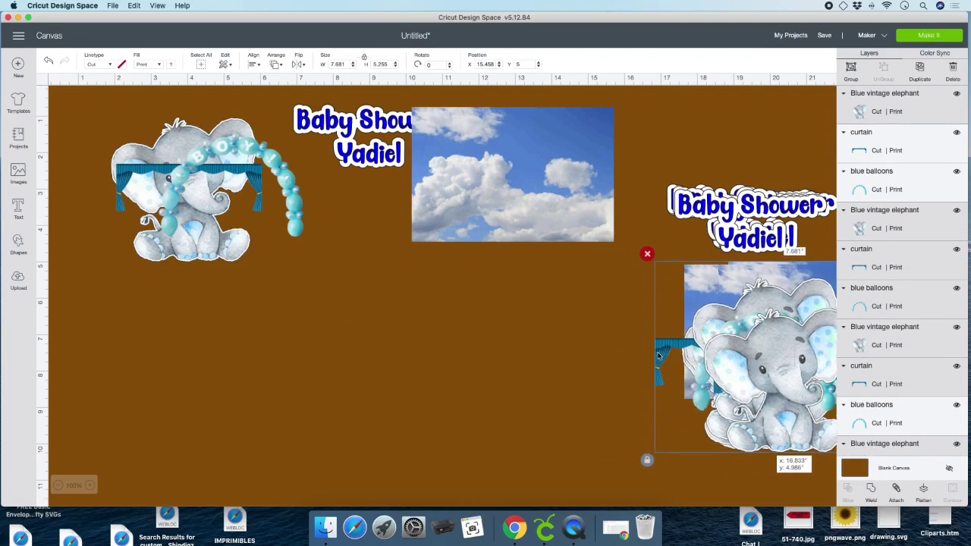
click(605, 348)
drag(460, 190, 418, 270)
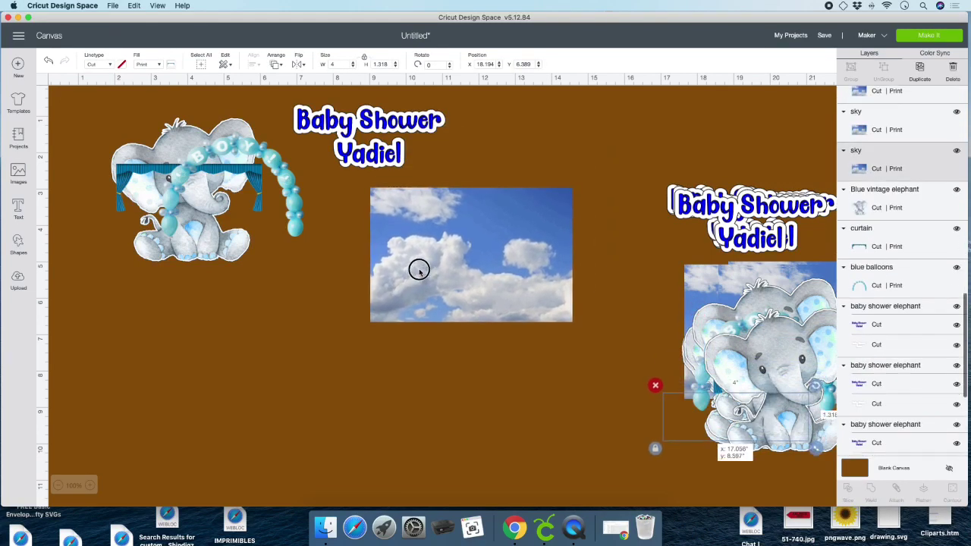
click(470, 258)
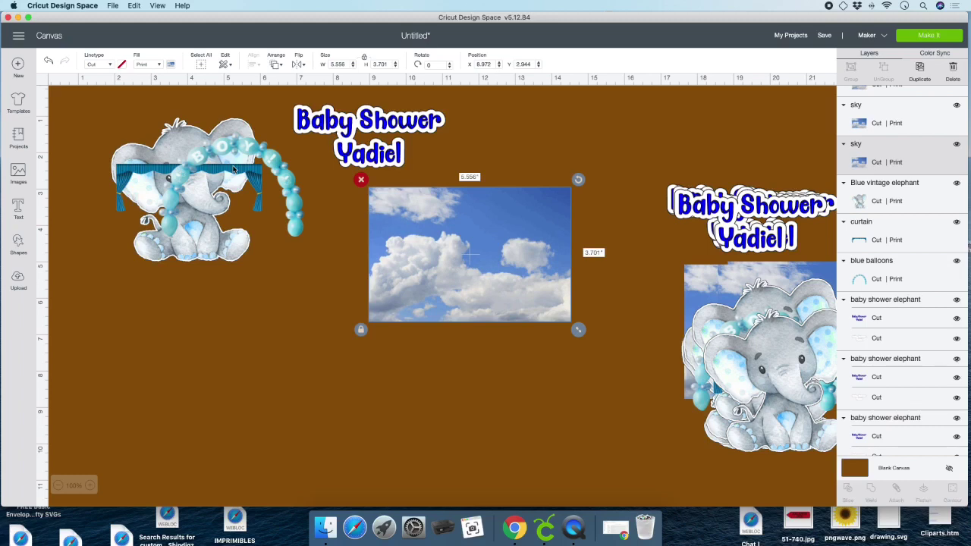
Insert a square about 3.11 in wide and place it below the single elephant artwork
click(18, 243)
click(67, 178)
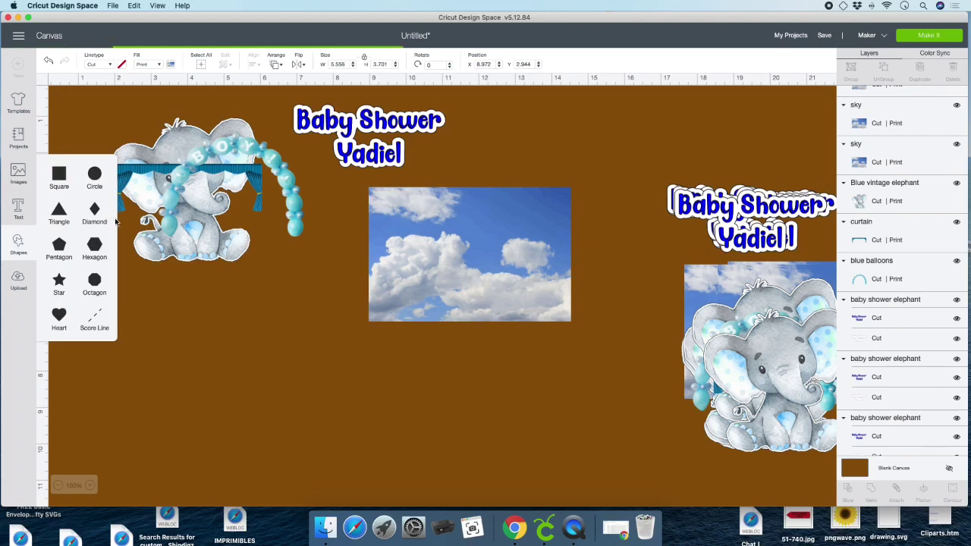
drag(160, 197, 251, 313)
drag(315, 405, 228, 400)
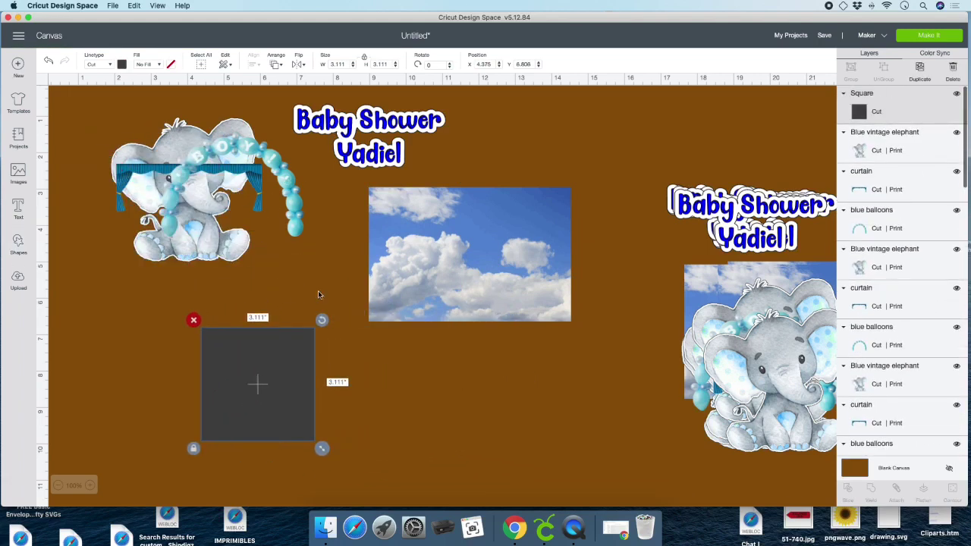
Unlock the square's proportions and set its size to 5.25 in wide by 5.5 in high
click(365, 59)
click(338, 64)
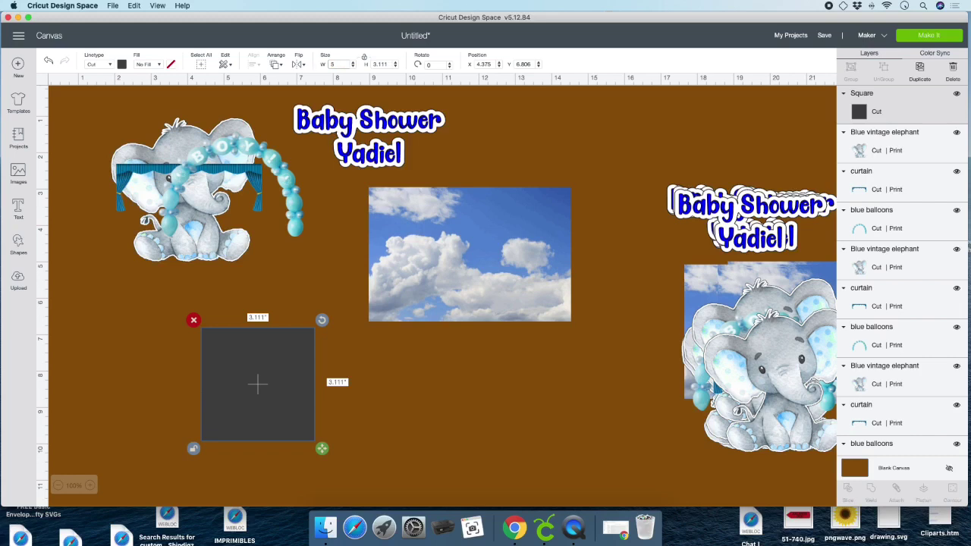
text(5.25)
key(Tab)
text(5)
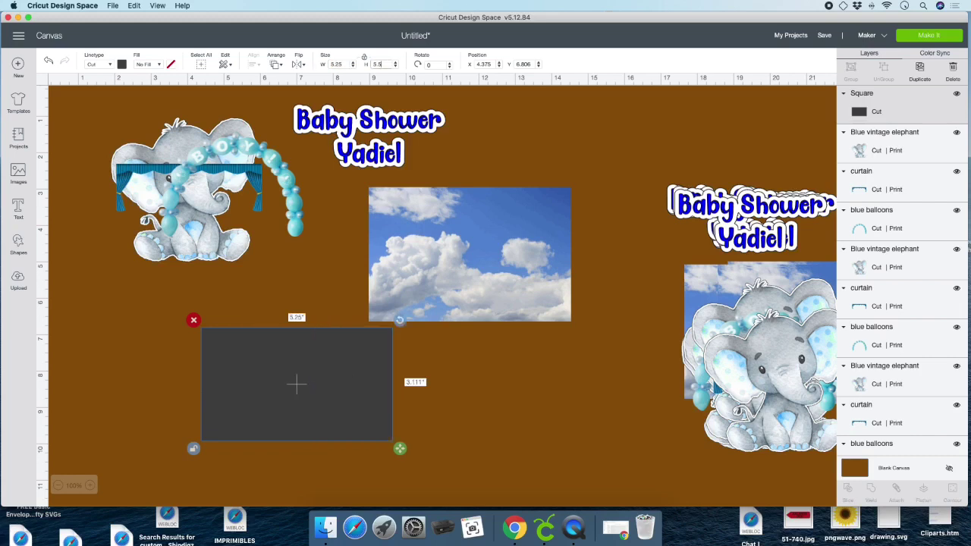
key(Return)
Move the square to the middle of the canvas and place the single sky image behind it at about X 7.75, Y 3.542
drag(364, 410, 500, 290)
drag(558, 247, 252, 338)
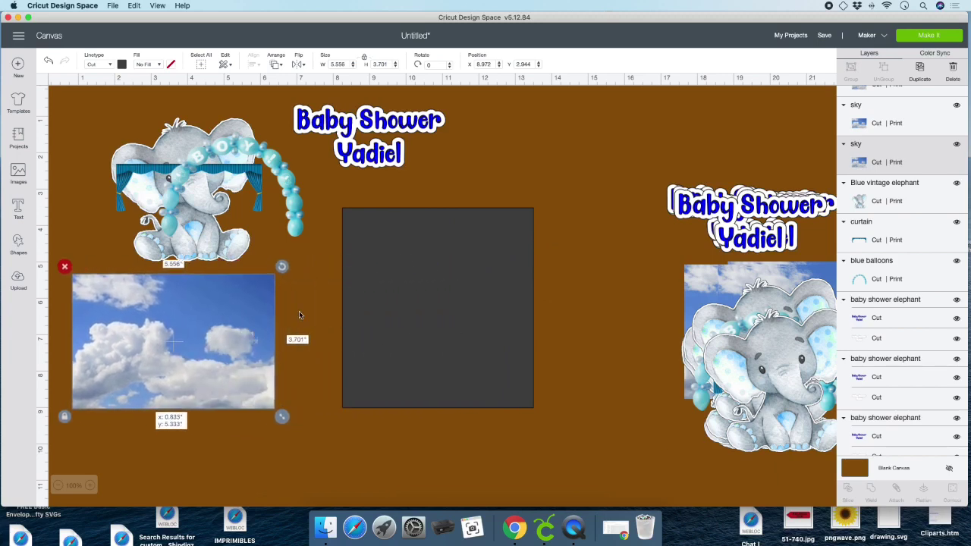
click(428, 252)
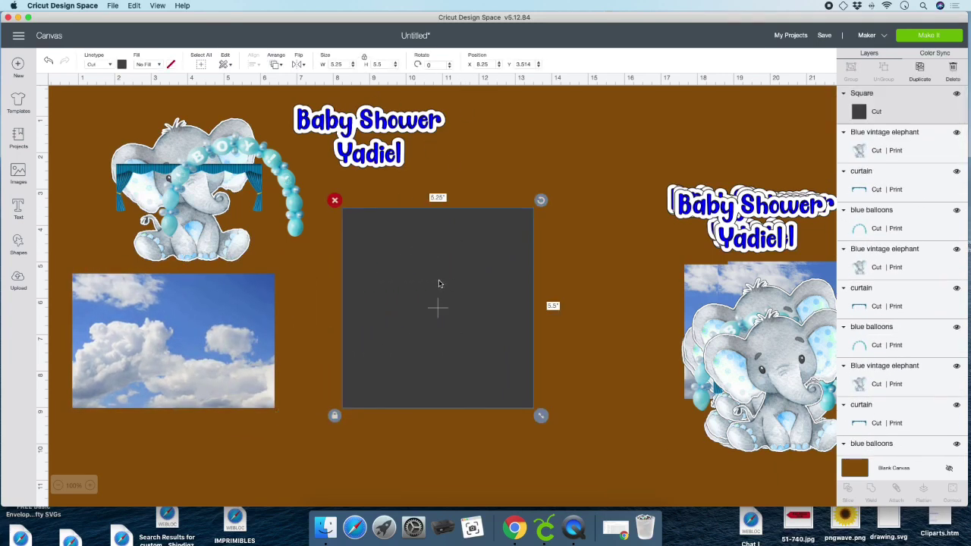
mouse_move(440, 281)
mouse_down()
mouse_move(451, 274)
mouse_move(431, 287)
mouse_up()
drag(235, 363, 471, 293)
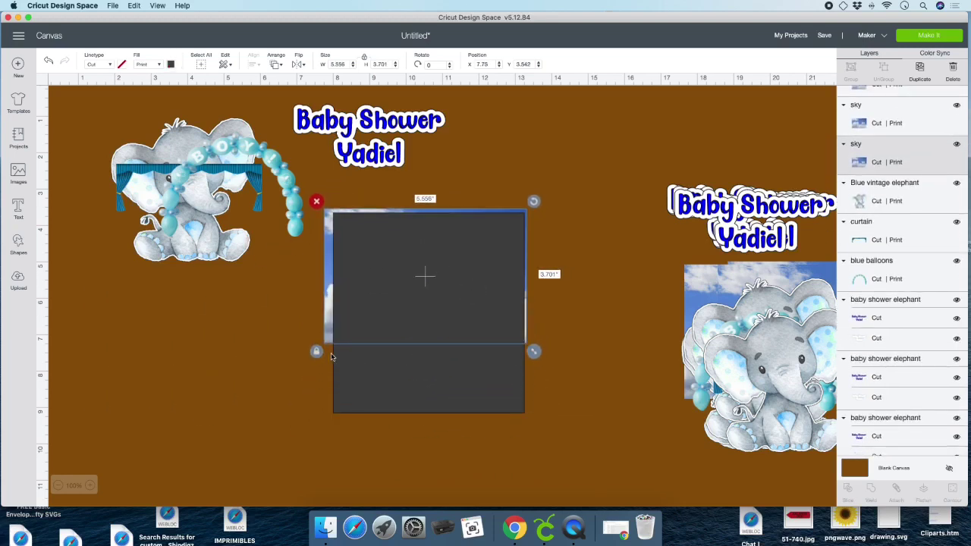
Enlarge the sky image to about 8.569 by 5.709 in and center the square over it
mouse_move(534, 352)
mouse_down()
mouse_move(572, 486)
mouse_move(548, 341)
mouse_move(536, 346)
mouse_up()
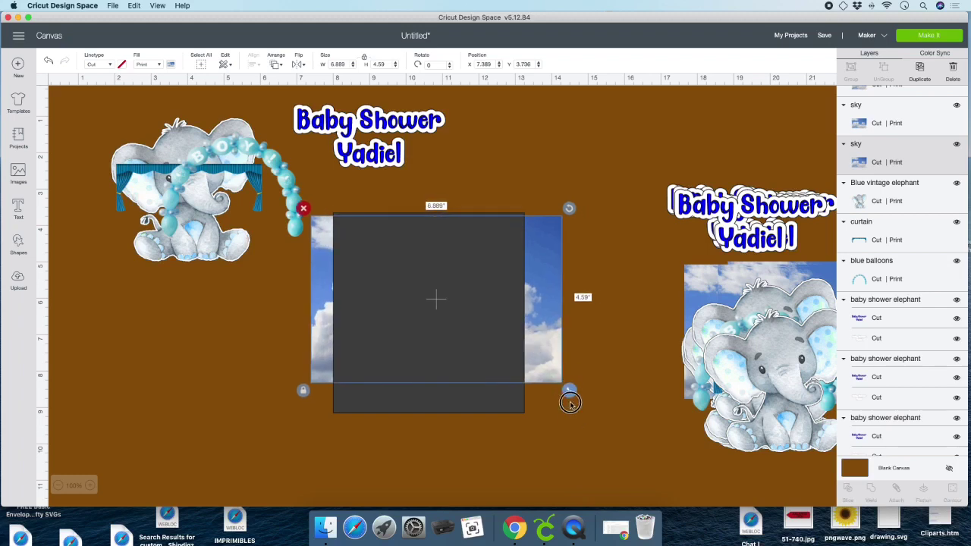
drag(570, 391, 630, 431)
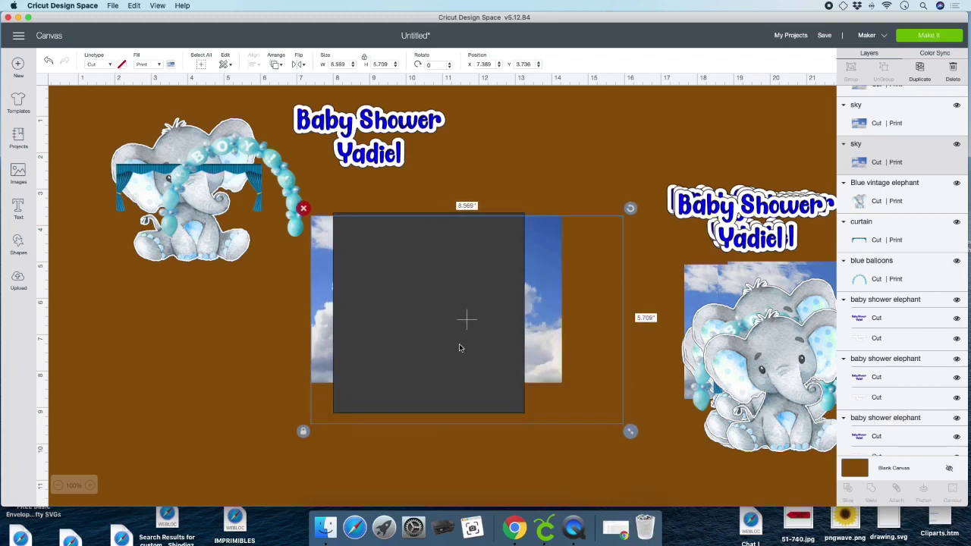
drag(412, 299, 444, 306)
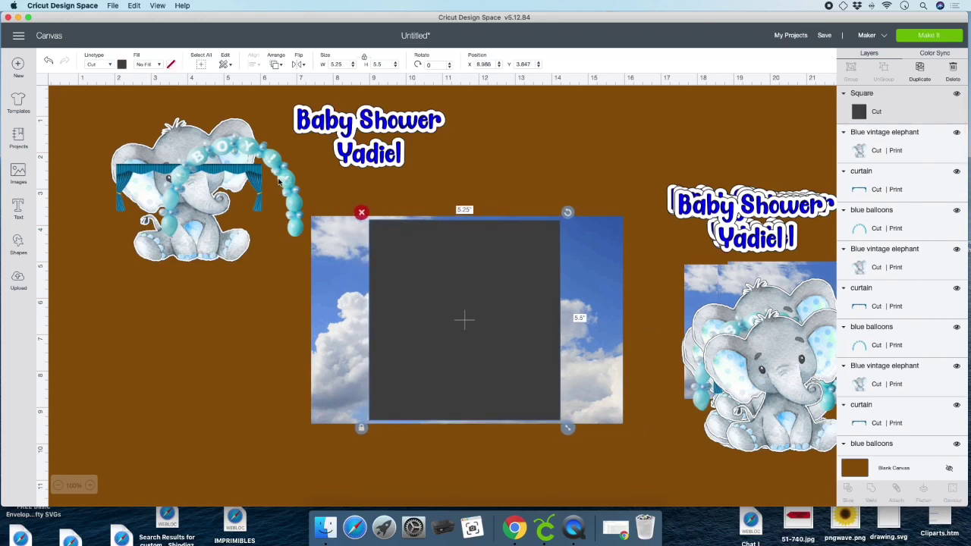
Move the single balloon arch, curtain, and lettering design away from the sky to the area around the single elephant
drag(279, 182, 186, 151)
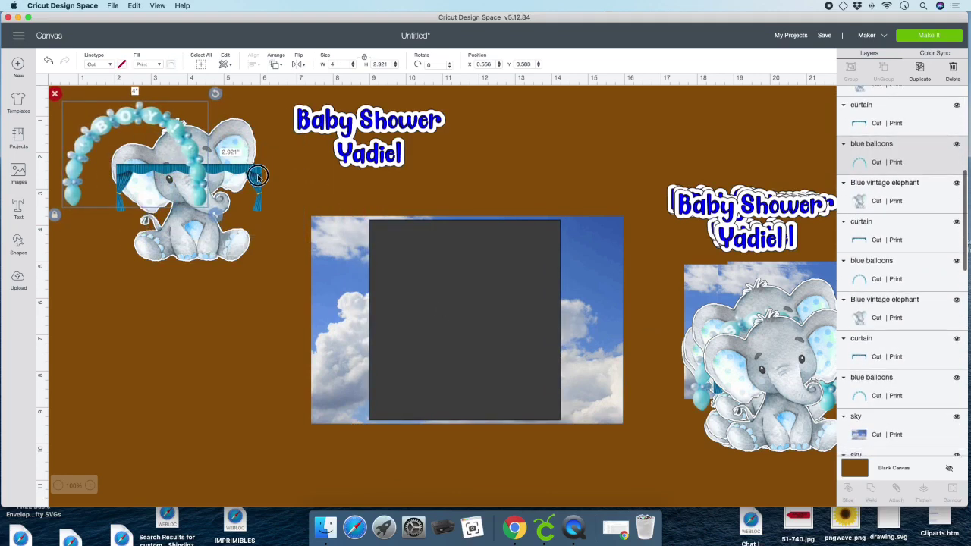
drag(376, 152, 236, 135)
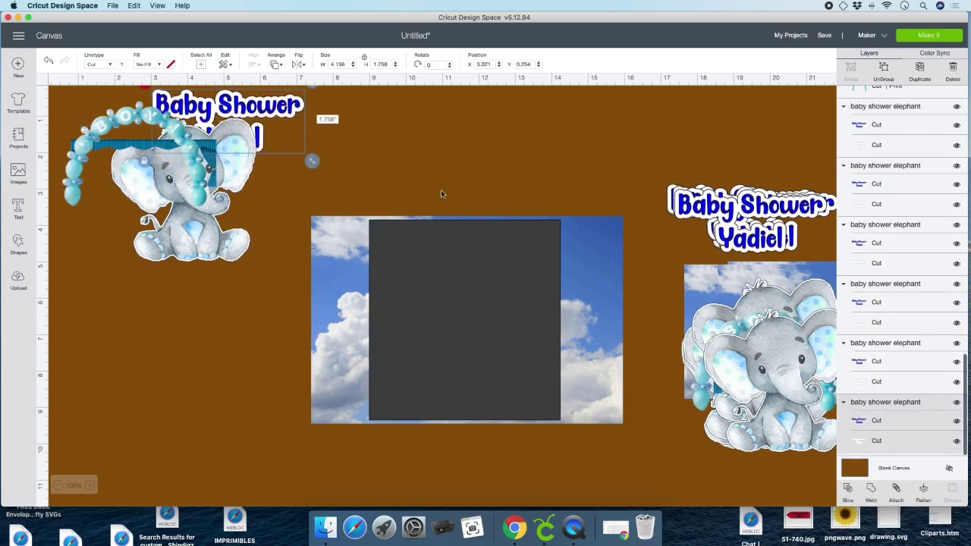
click(441, 195)
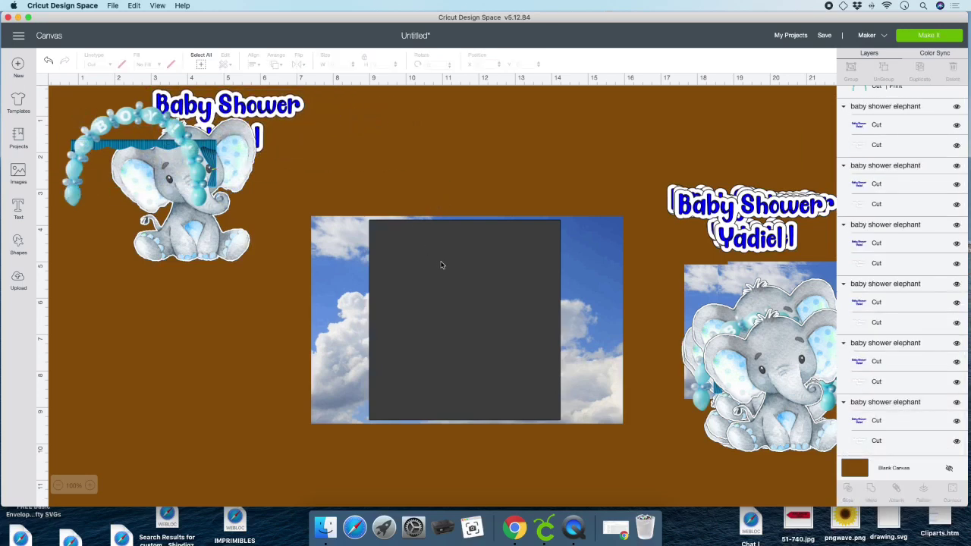
Select the square and the enlarged sky image together and slice them
drag(307, 179, 633, 467)
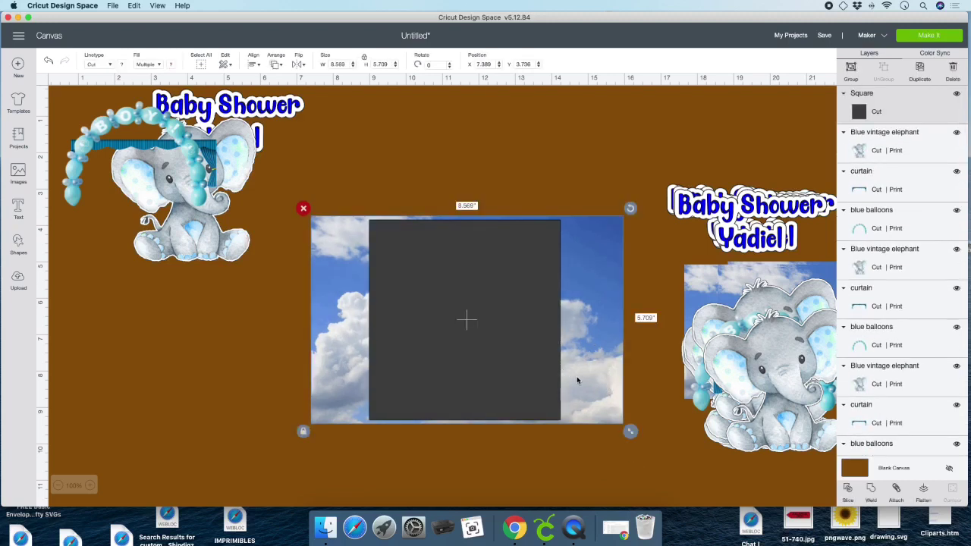
scroll(577, 381, down, 1)
scroll(448, 270, down, 1)
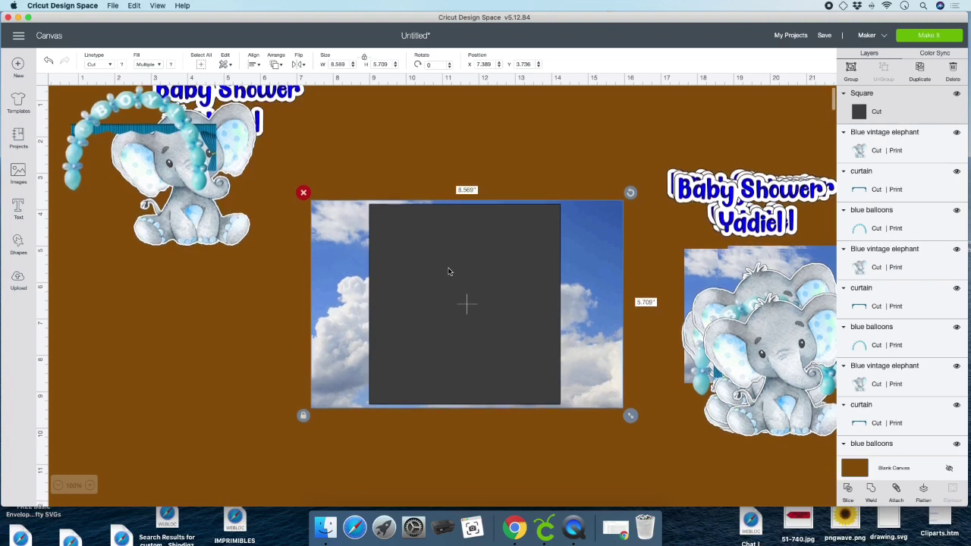
scroll(448, 272, down, 1)
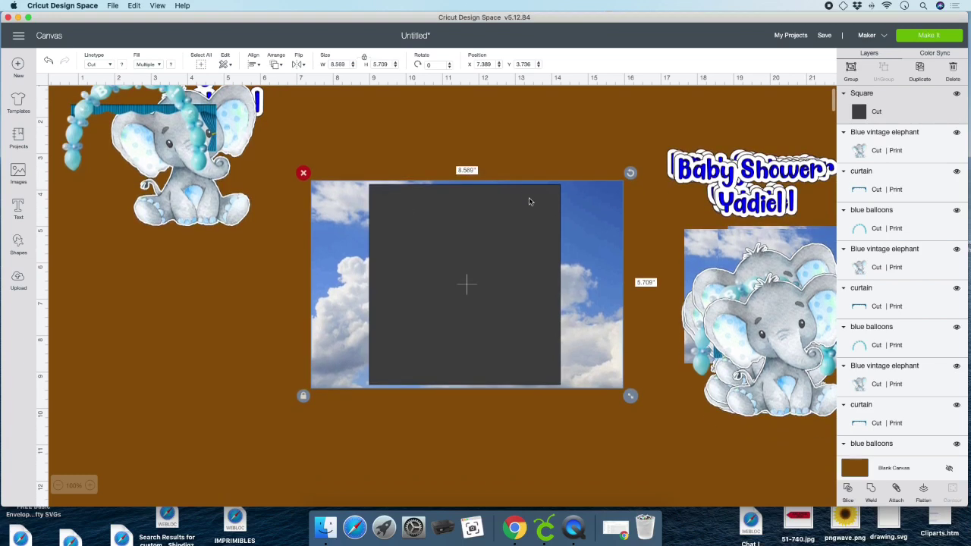
click(848, 489)
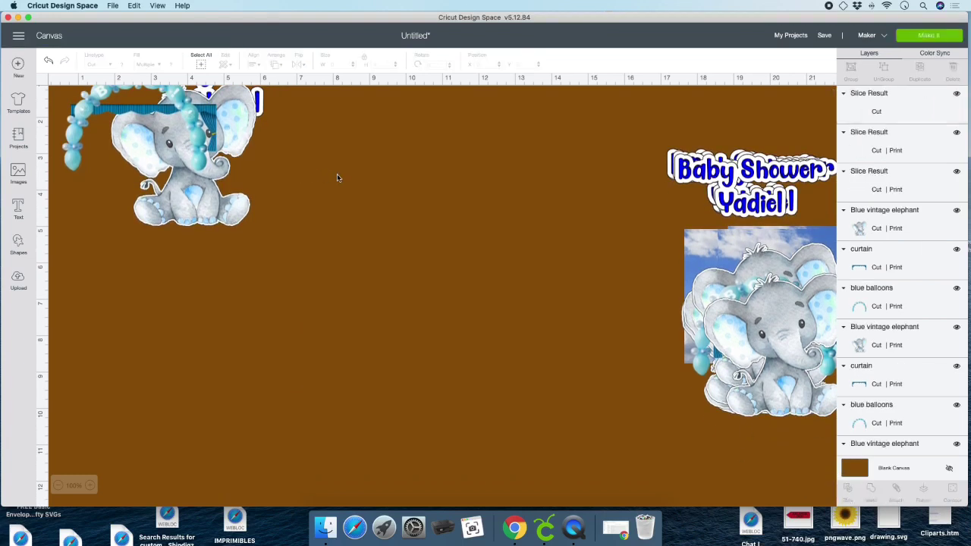
Separate the sliced square and the cut-out sky, and delete the leftover outer sky frame
drag(425, 249, 734, 375)
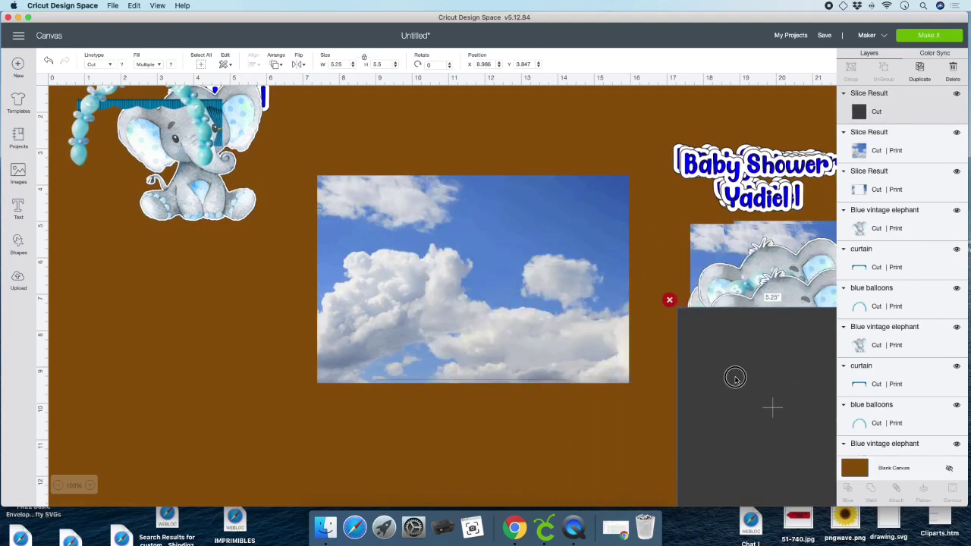
drag(427, 240, 281, 269)
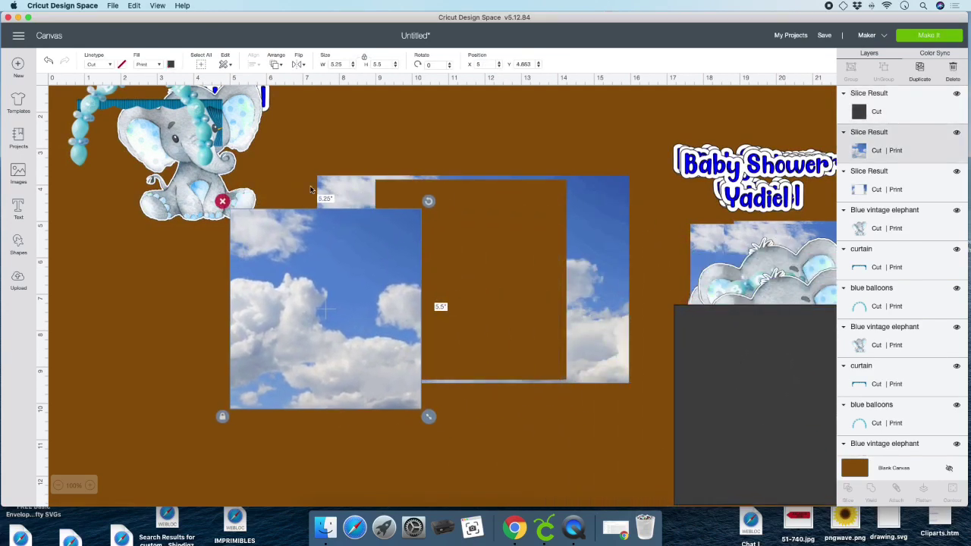
click(332, 186)
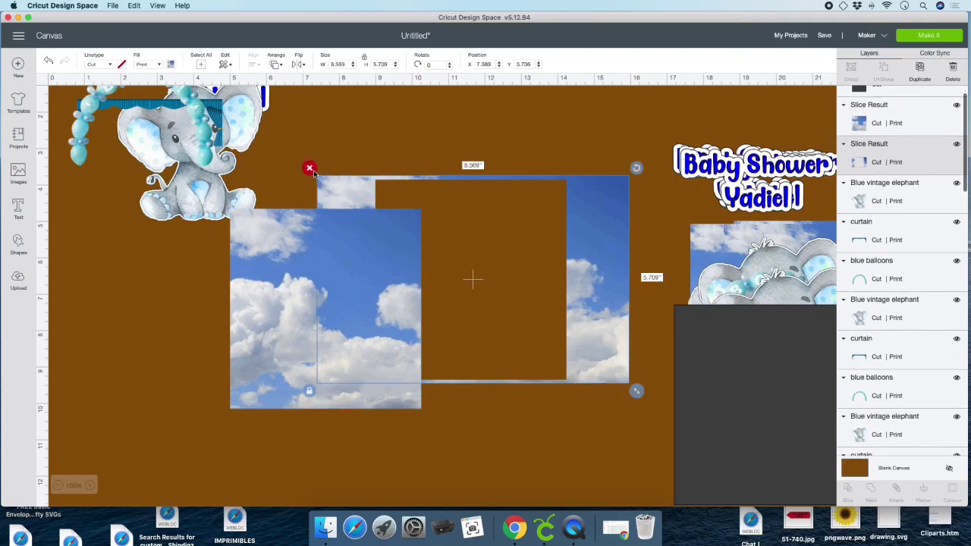
click(309, 168)
Move the cut-out sky to about X 7.5, Y 3.556 and the dark square to about X 2.292, Y 6.167
drag(308, 269, 396, 233)
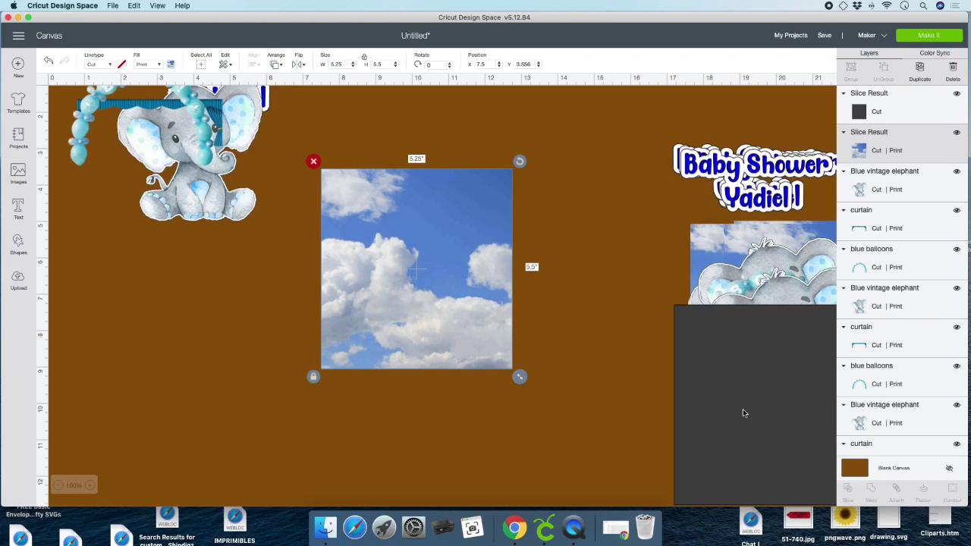
drag(746, 420, 204, 377)
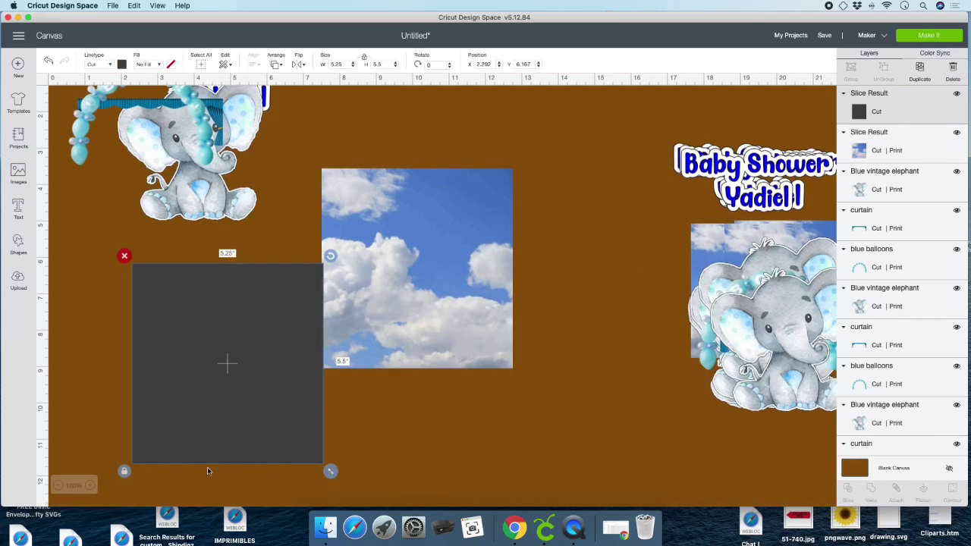
Shrink the dark square to about 5.222 by 2.167 in and align it along the cut-out sky's upper edge
drag(331, 471, 354, 349)
drag(328, 304, 481, 221)
drag(546, 255, 521, 255)
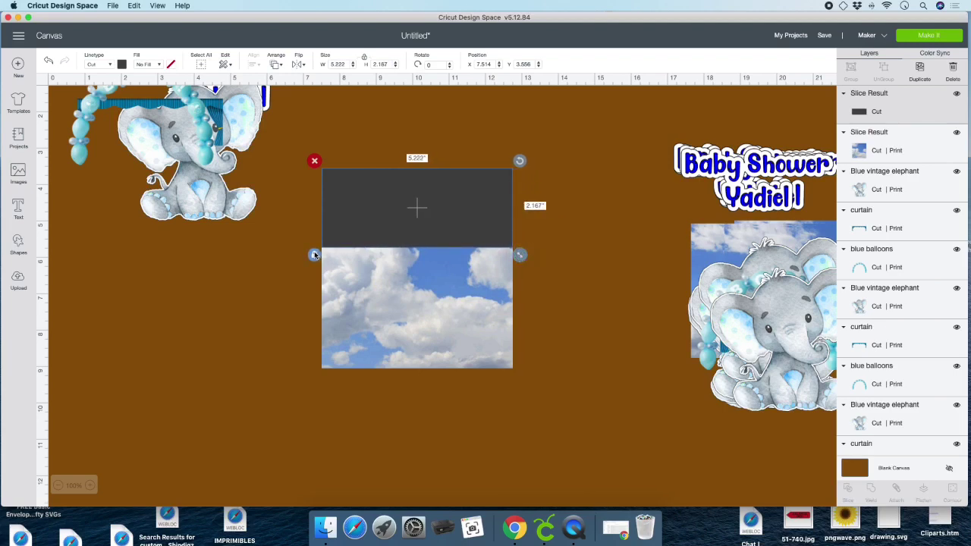
Set the dark rectangle's width to 5.25 in and its height to 1.4 in
click(353, 66)
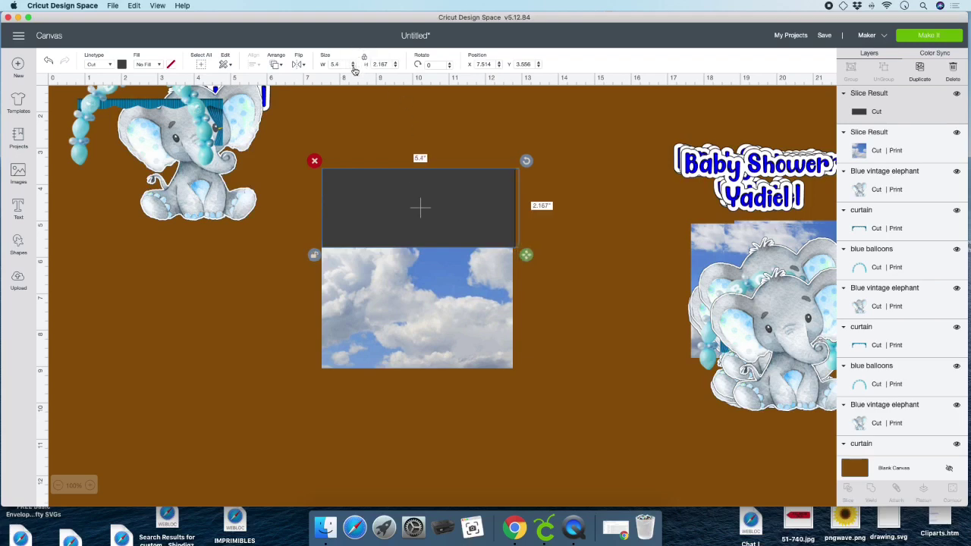
click(353, 66)
click(342, 63)
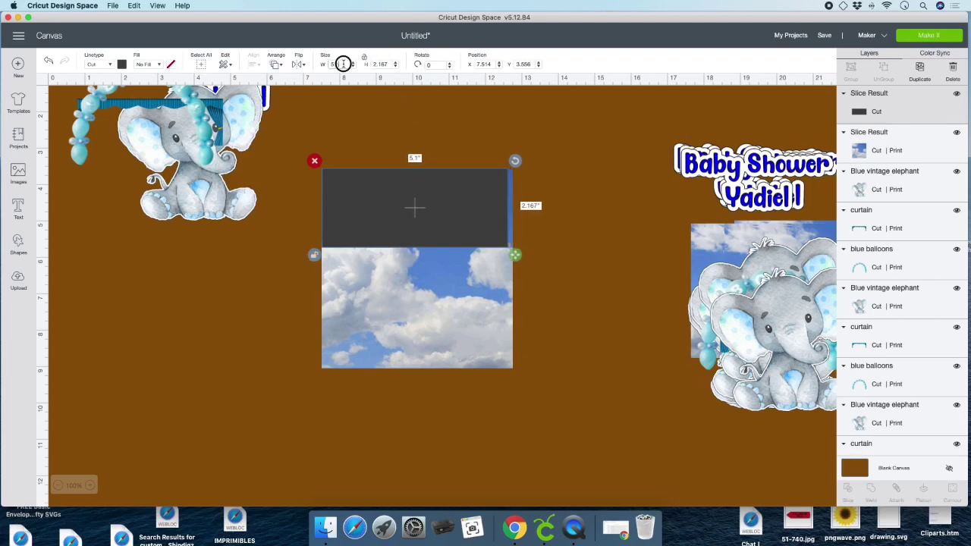
click(353, 62)
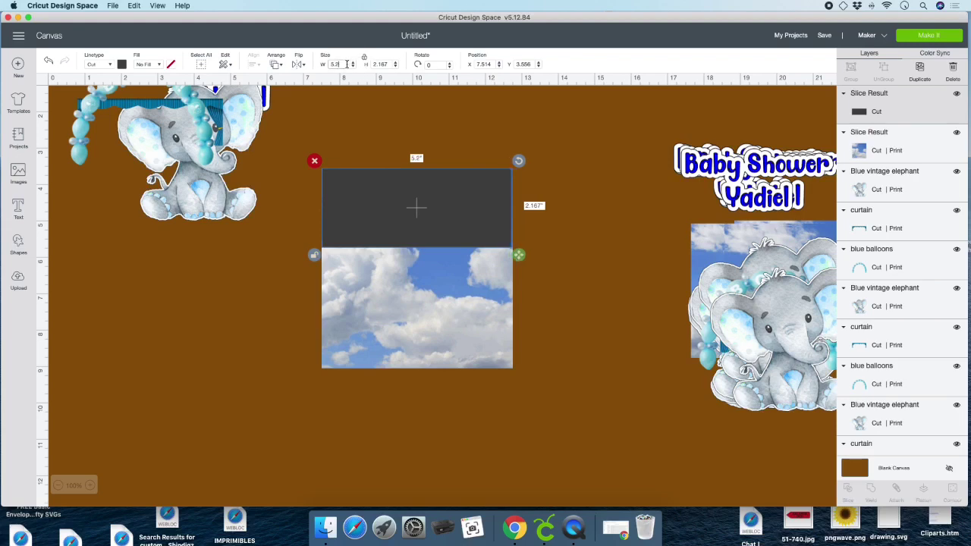
text(5)
key(Tab)
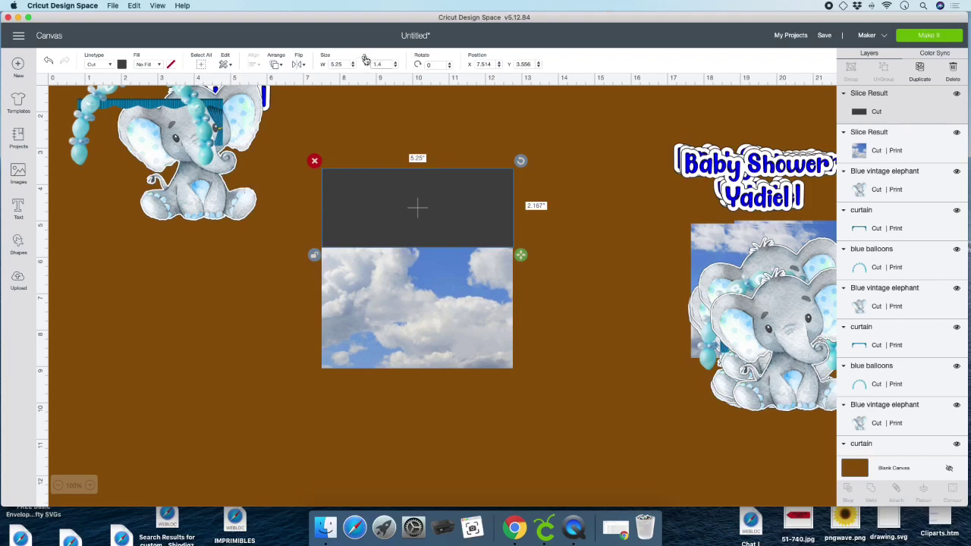
text(1.4)
key(Return)
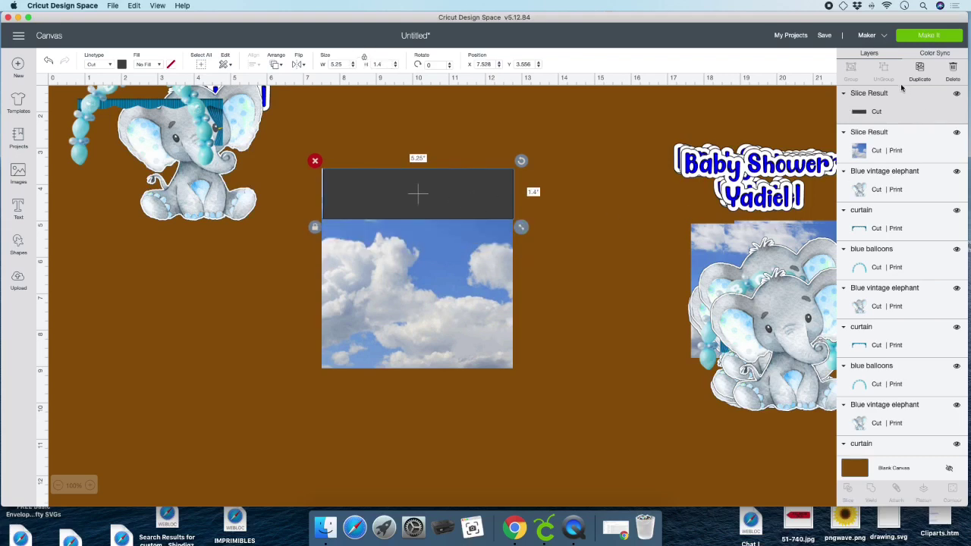
Duplicate the dark strip and align the two strips with the sky's upper and lower edges
click(920, 68)
drag(448, 222, 427, 352)
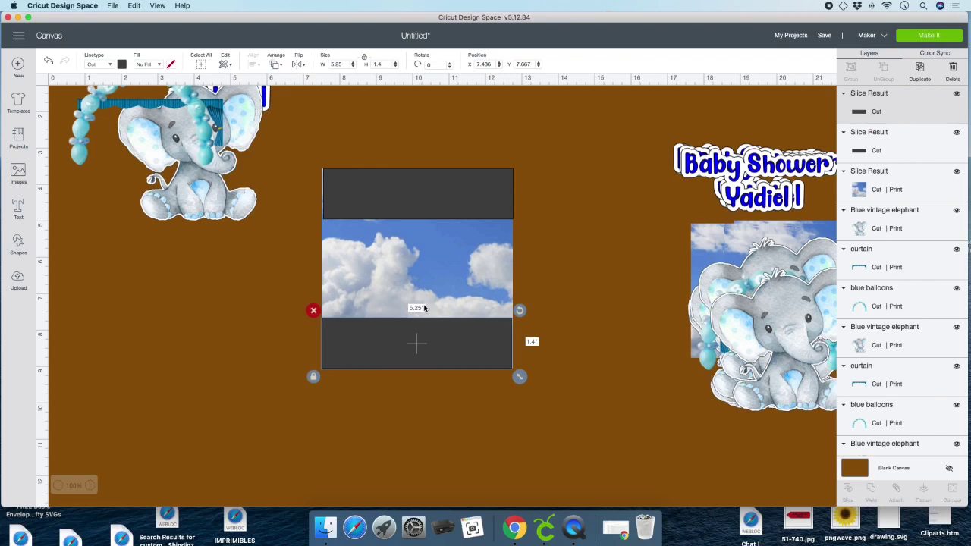
click(392, 207)
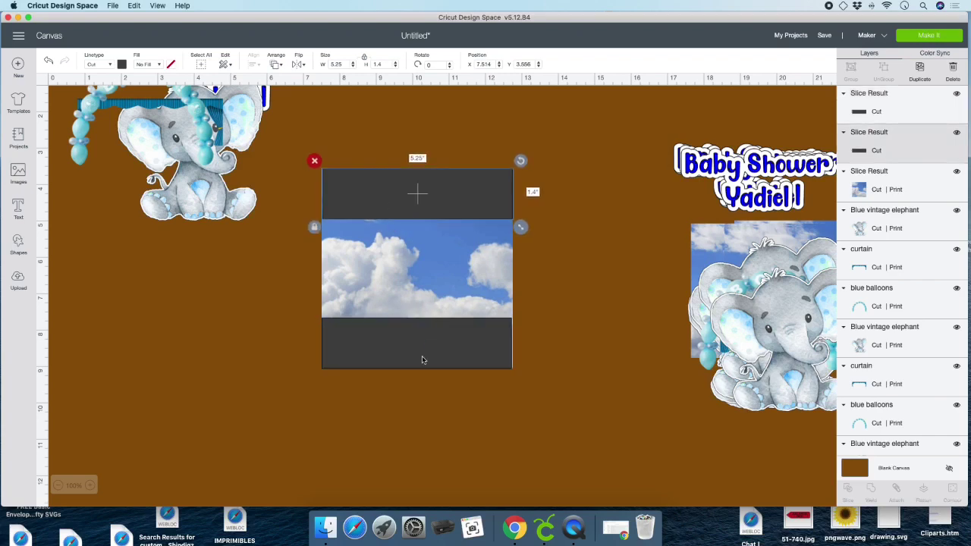
drag(421, 358, 423, 357)
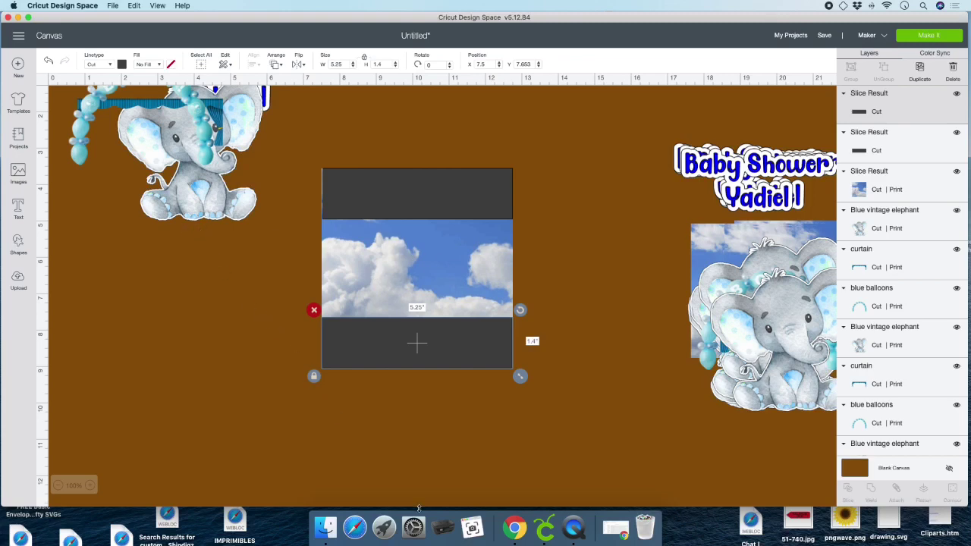
drag(393, 200, 392, 199)
Search the uploaded images for "bar code nutrition facts" and insert the Baby Shower nutrition facts label and the bar code
click(25, 181)
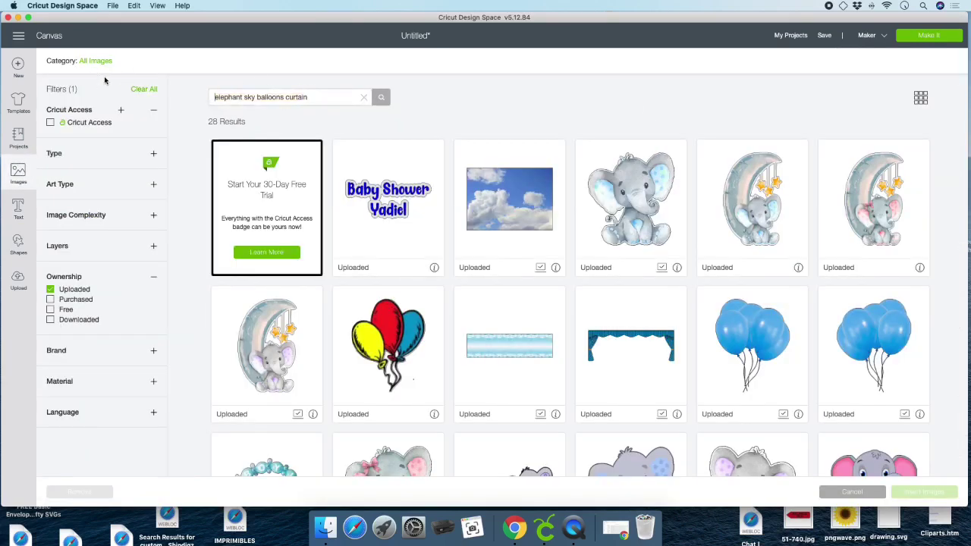
text(bar code )
text(nutrition fa)
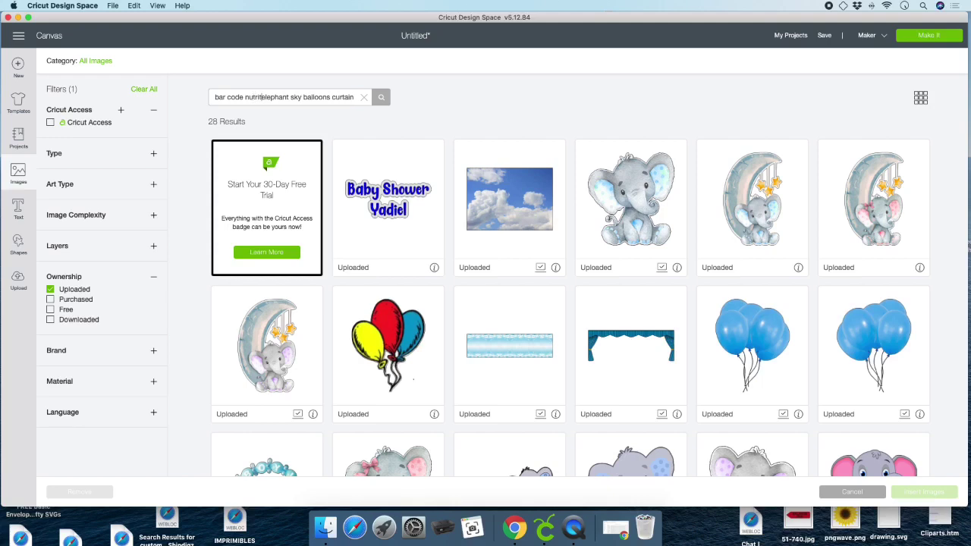
text(cts)
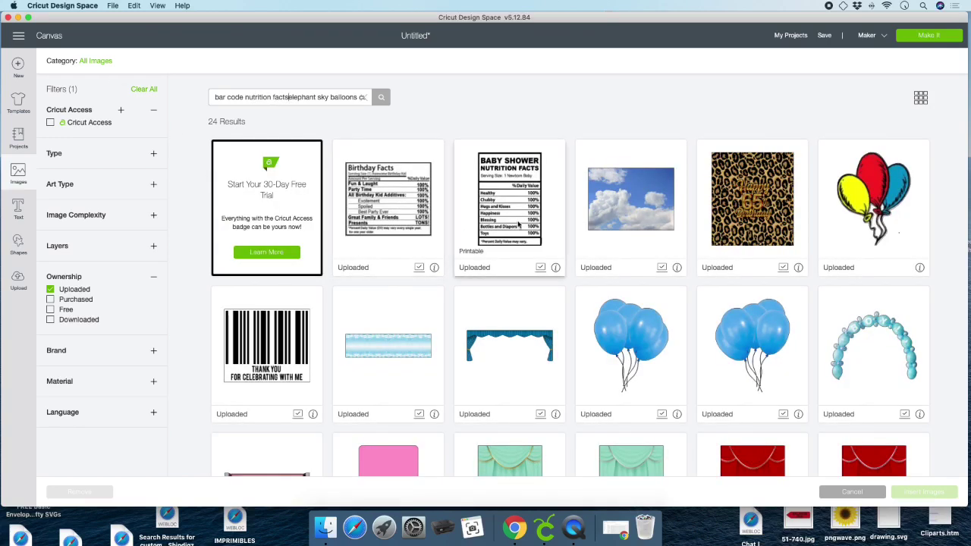
click(519, 222)
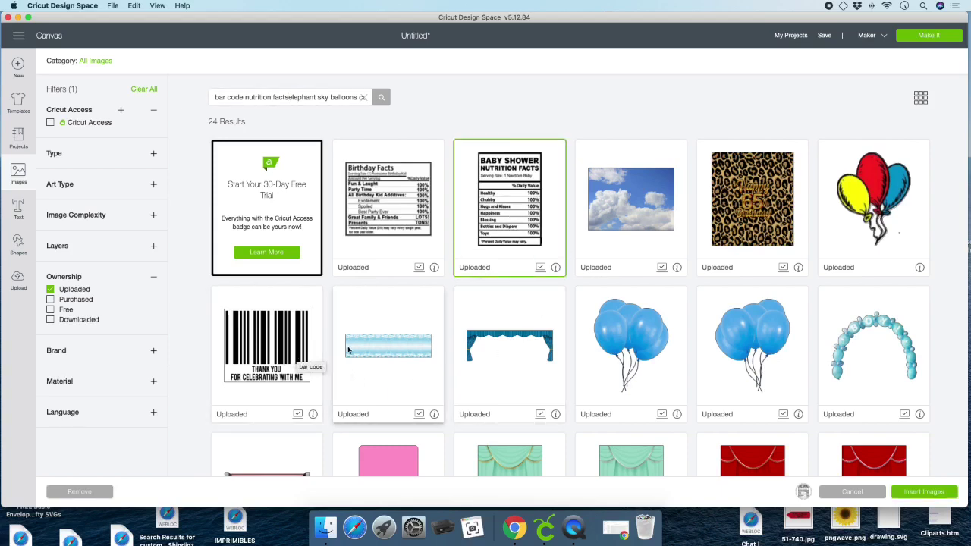
click(250, 354)
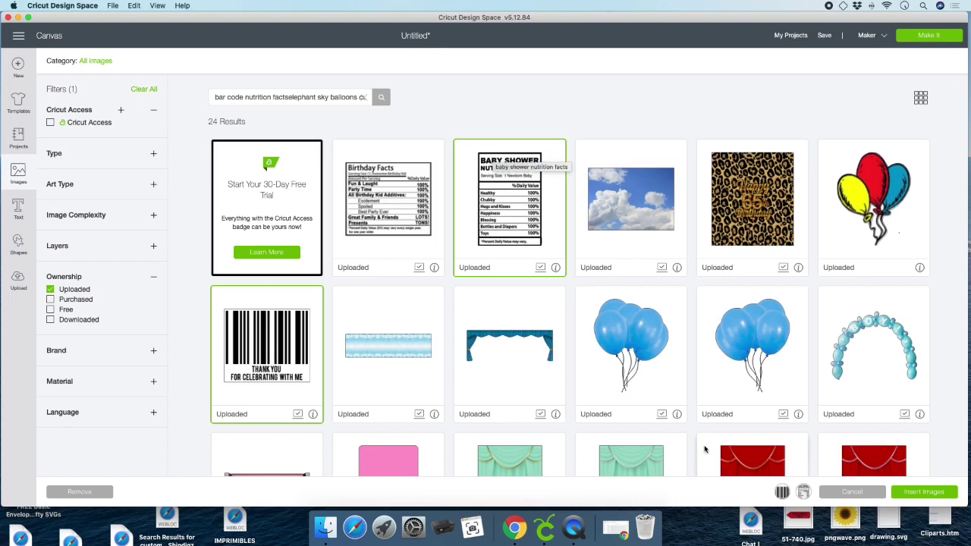
click(951, 496)
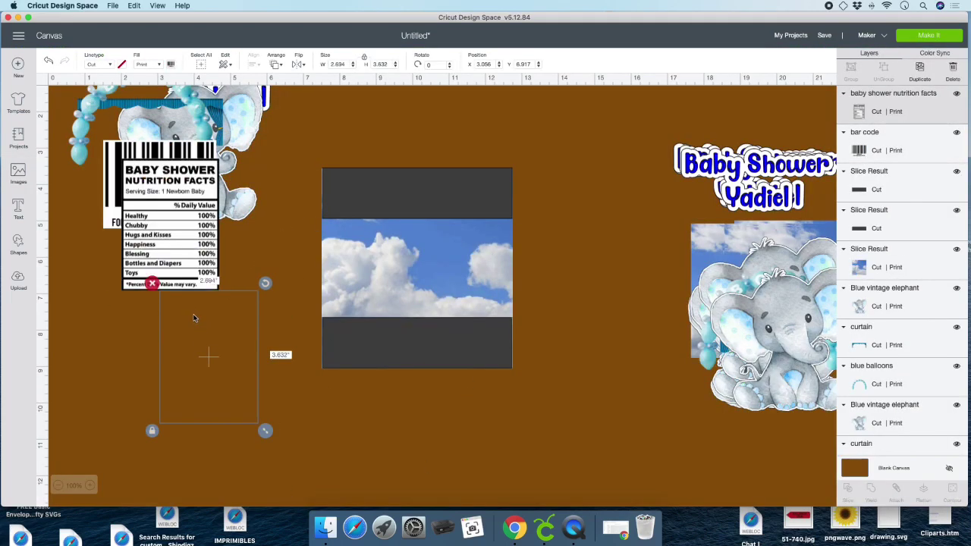
Gather the bar code with the nutrition facts label, duplicate the pair twice, and move the copies over to the spare elephant designs
click(171, 246)
drag(165, 213, 206, 398)
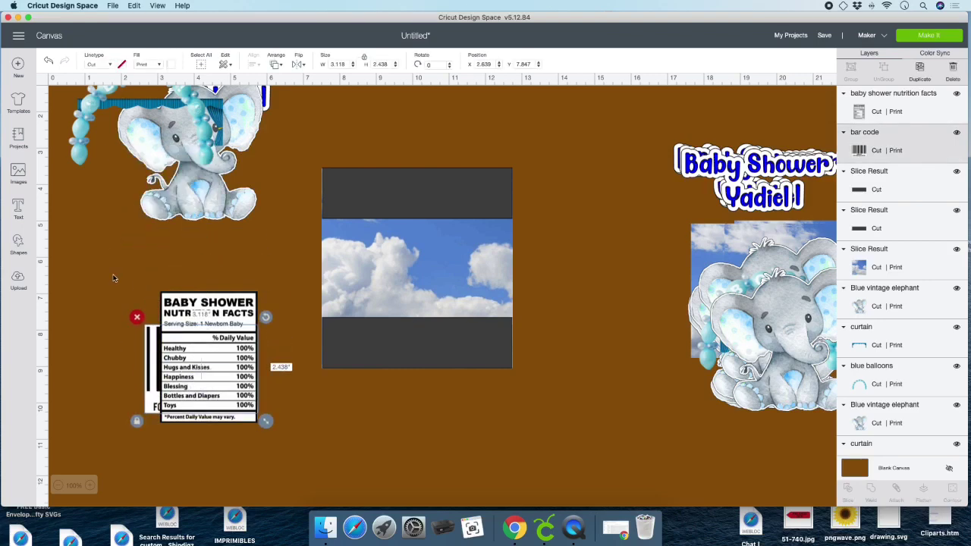
drag(103, 259, 277, 461)
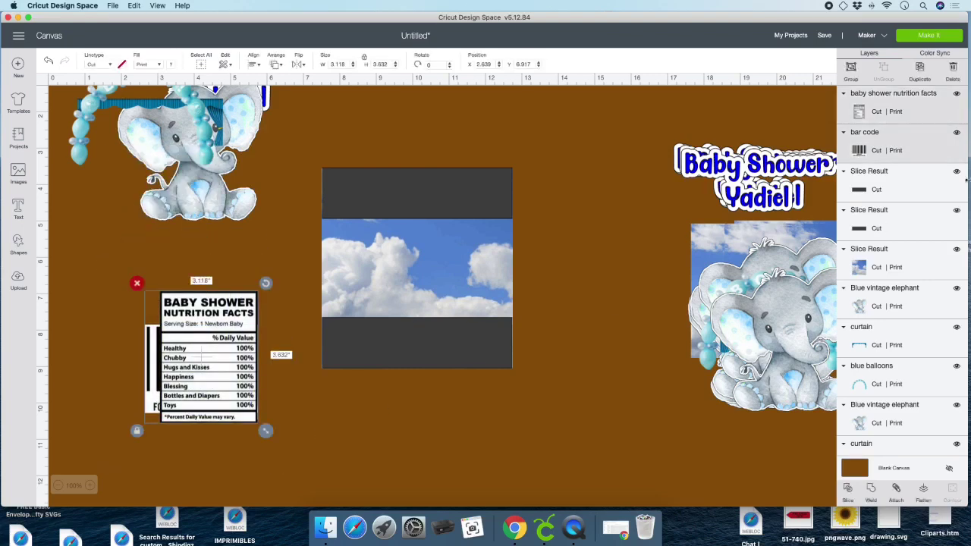
click(921, 69)
click(922, 69)
drag(229, 349, 702, 264)
drag(200, 332, 717, 325)
drag(204, 384, 734, 347)
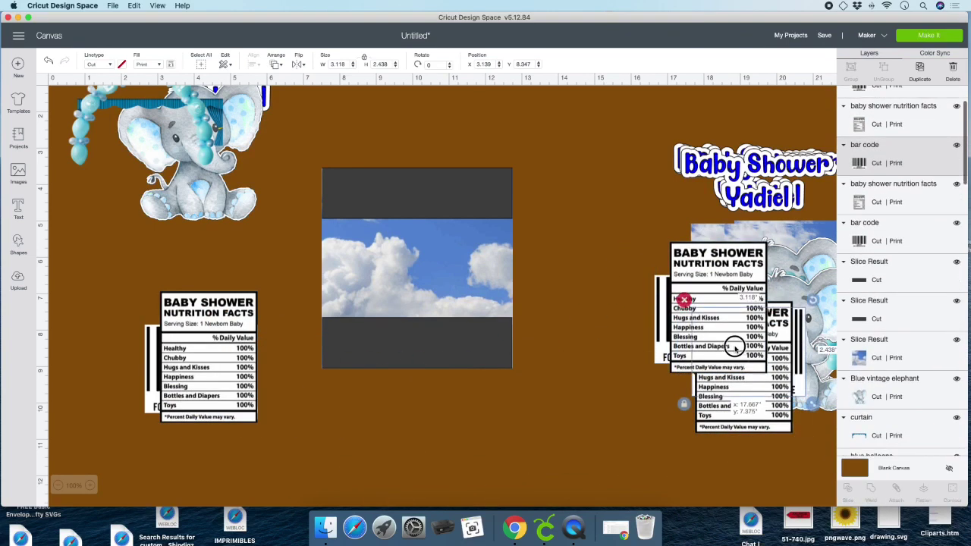
Shrink the nutrition label to about 0.891 by 1.201 in and the bar code to fit, placing both at opposite ends of the lower dark strip
click(175, 350)
drag(262, 428, 346, 345)
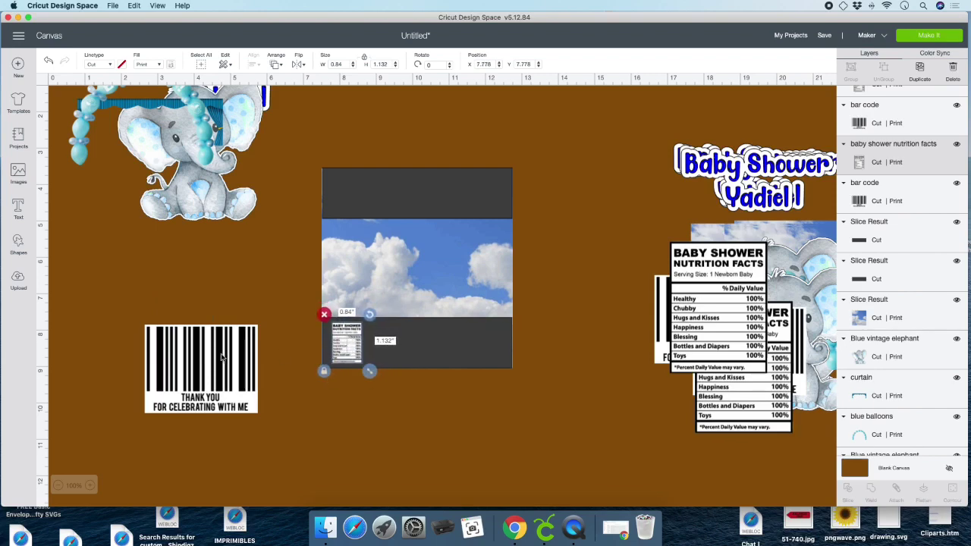
click(241, 377)
drag(242, 377, 509, 350)
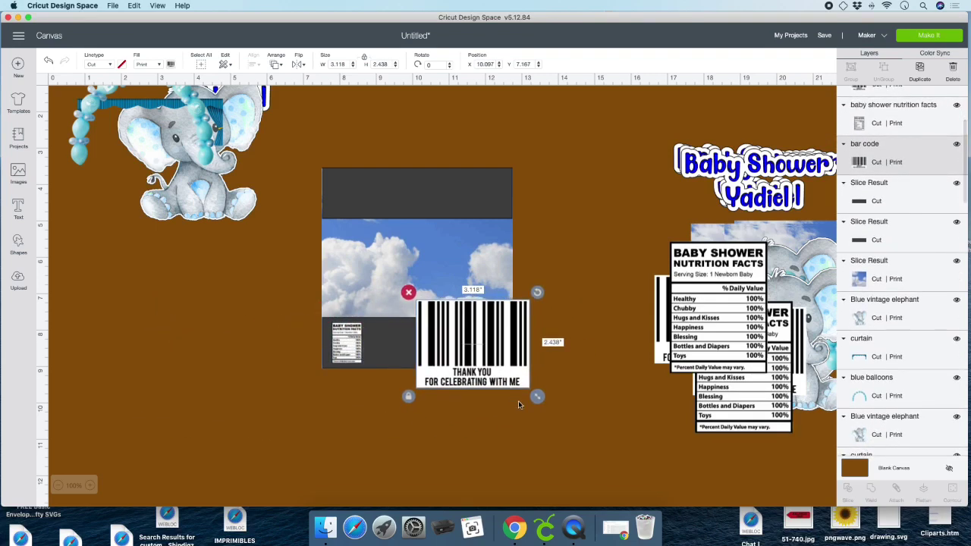
drag(522, 400, 480, 351)
click(347, 343)
drag(369, 371, 365, 350)
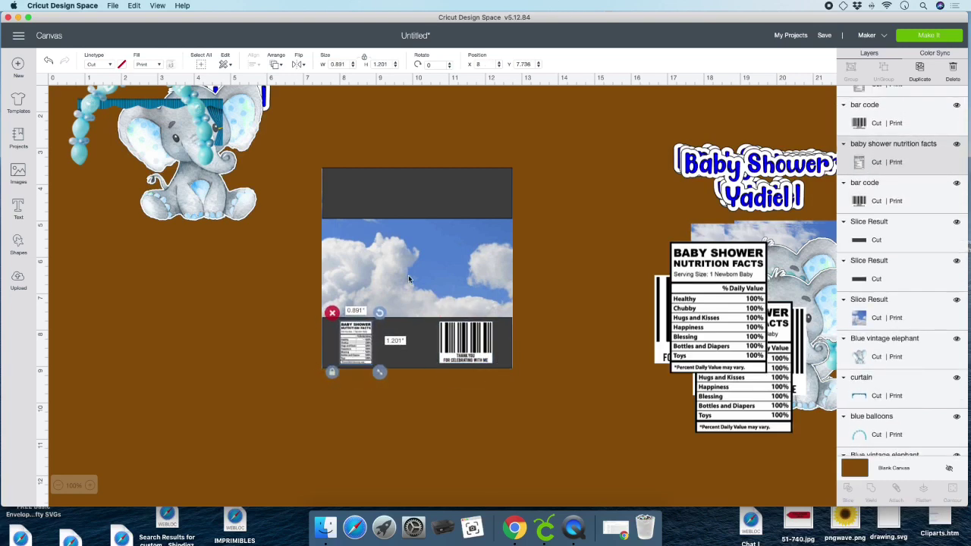
Lay the single curtain over the elephant, then bring the single elephant, curtain, balloon arch and lettering to the front
click(351, 183)
drag(400, 191, 399, 191)
drag(218, 102, 216, 140)
scroll(327, 127, up, 2)
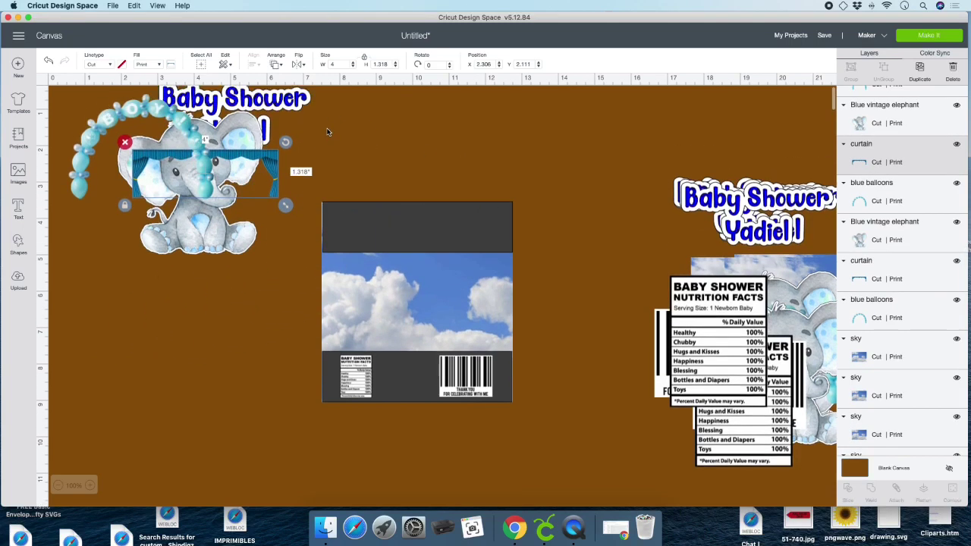
drag(76, 97, 255, 270)
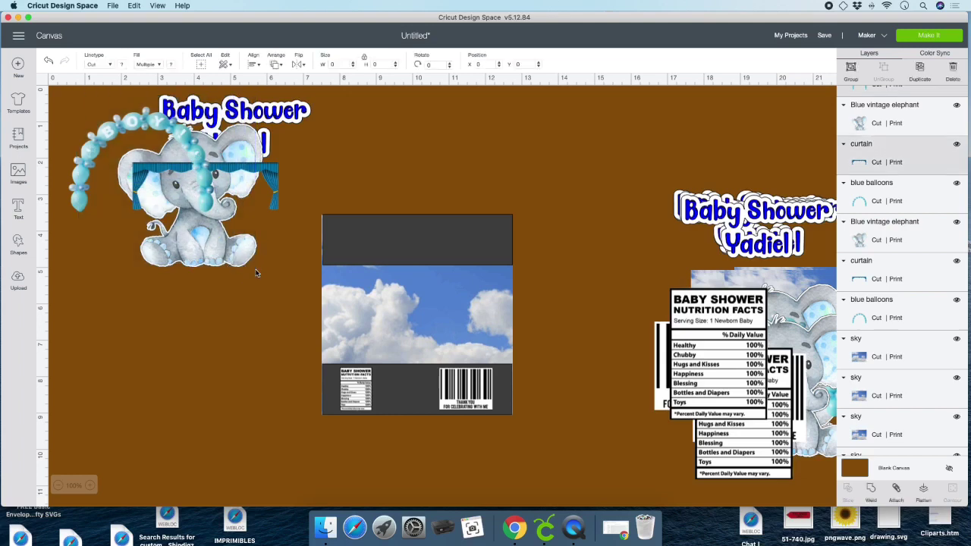
click(275, 65)
click(293, 125)
click(190, 327)
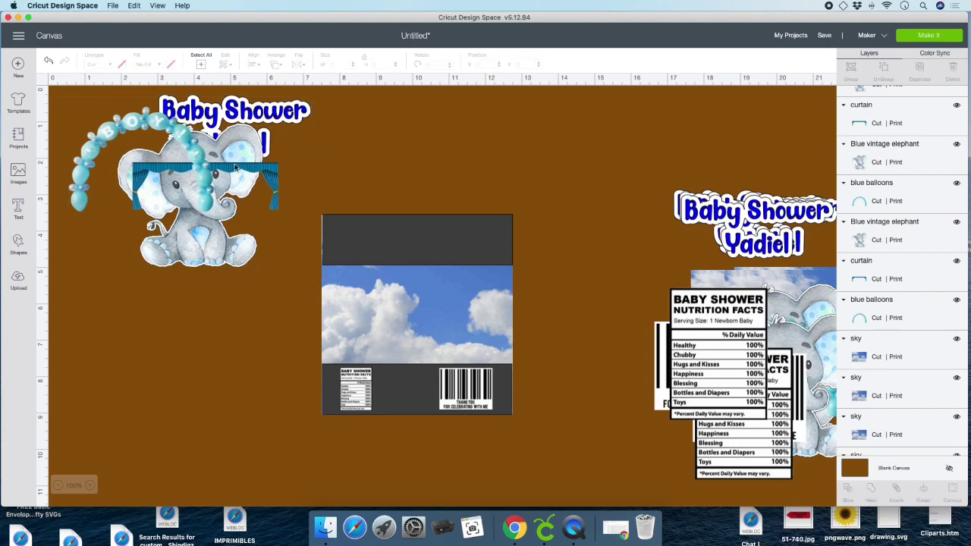
Place the curtain over the left half of the sky between the dark strips, stretched to about 2.569 by 2.72 in
drag(246, 168, 425, 271)
drag(479, 321, 519, 371)
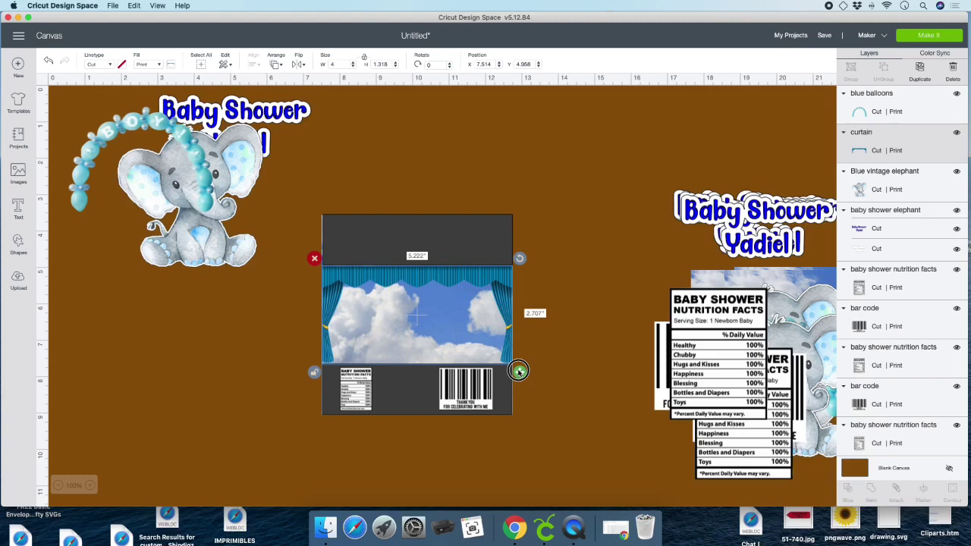
drag(519, 371, 422, 373)
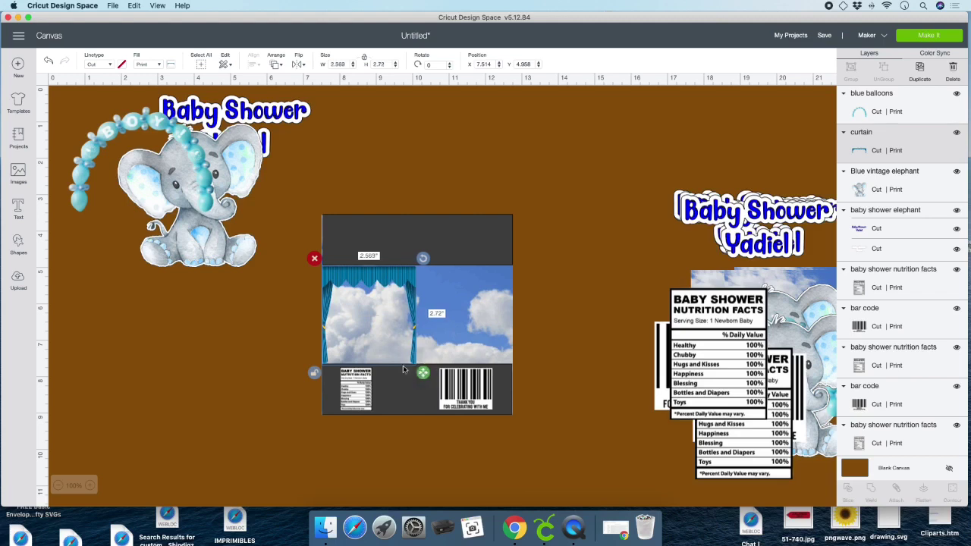
Shrink the single elephant to about 1.764 by 1.754 in and place it inside the curtain on the sky
click(220, 167)
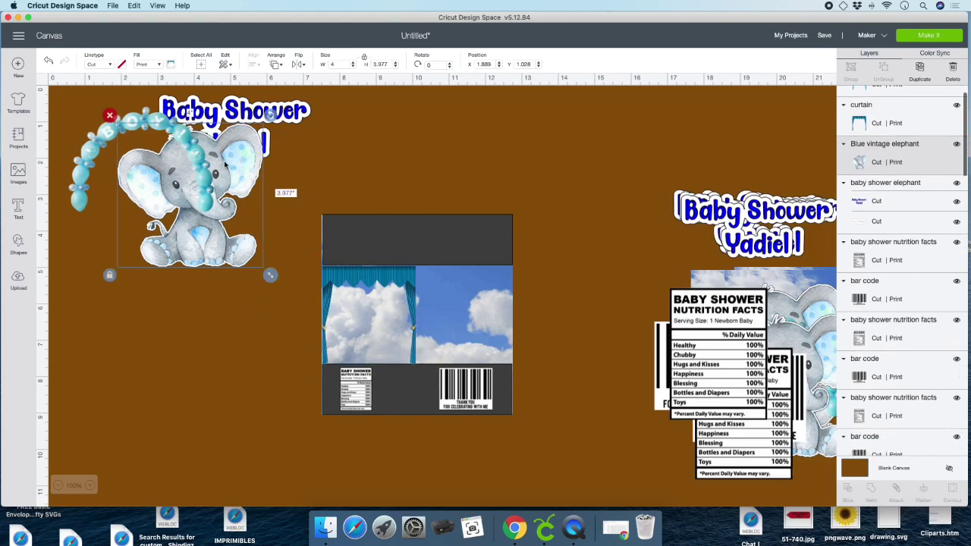
drag(225, 165, 397, 299)
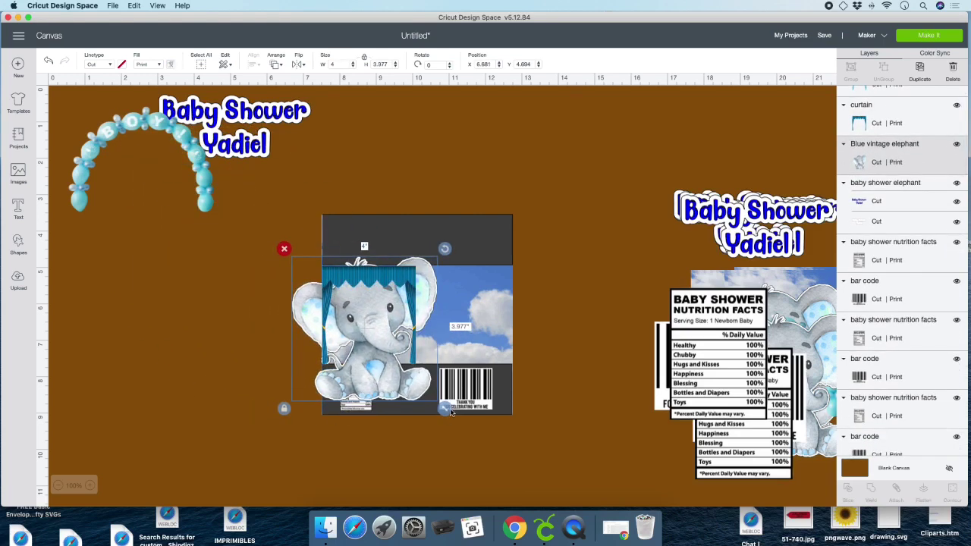
drag(449, 411, 349, 321)
click(357, 316)
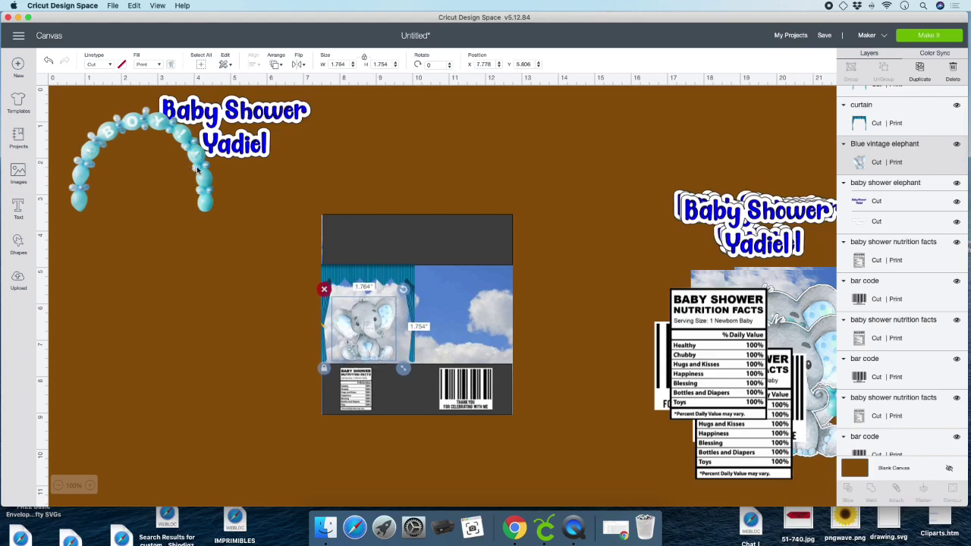
Place the balloon arch over the elephant inside the curtain, resized to about 2.389 by 1.852 in
drag(200, 173, 457, 324)
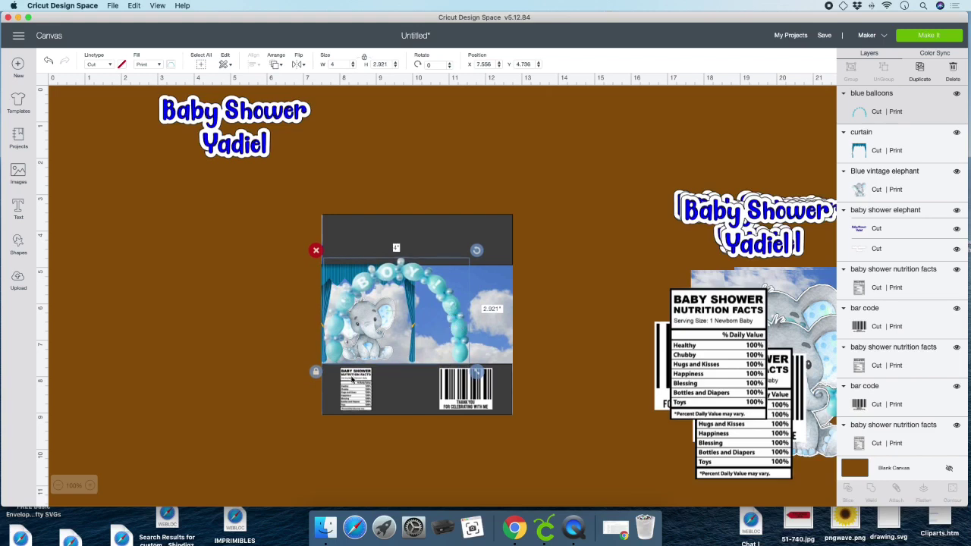
drag(479, 372, 421, 330)
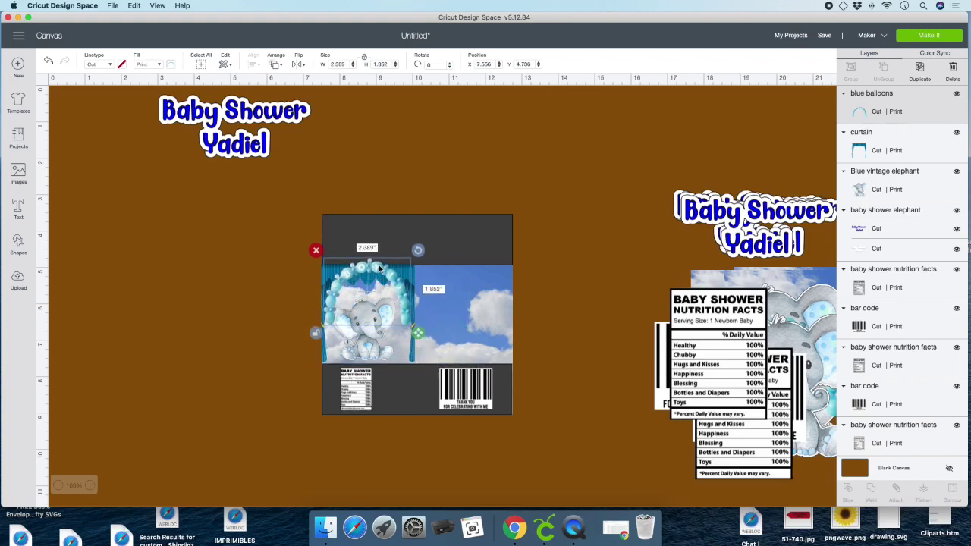
drag(379, 267, 379, 277)
Place the Baby Shower name lettering on the open sky beside the curtain and resize it to about 2.557 by 1.258 in
click(245, 143)
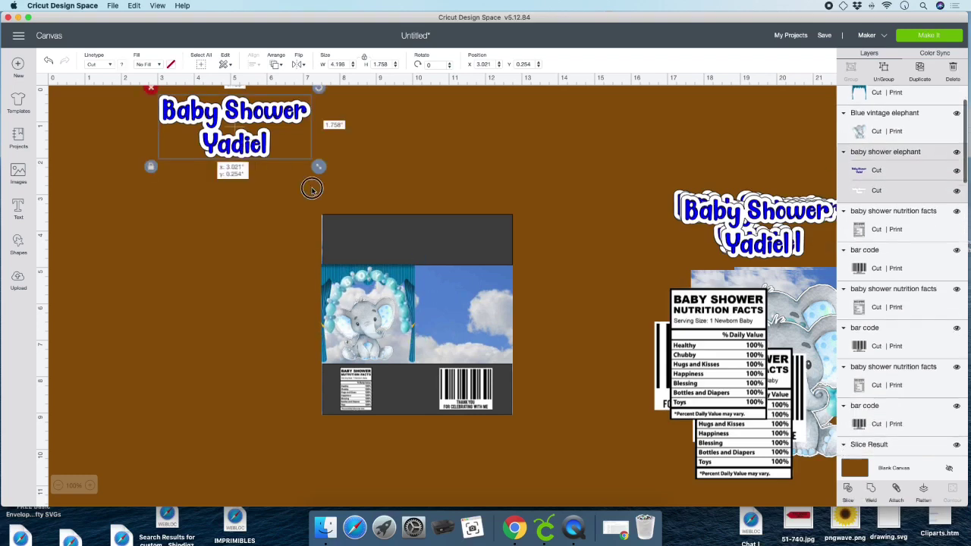
drag(248, 151, 512, 344)
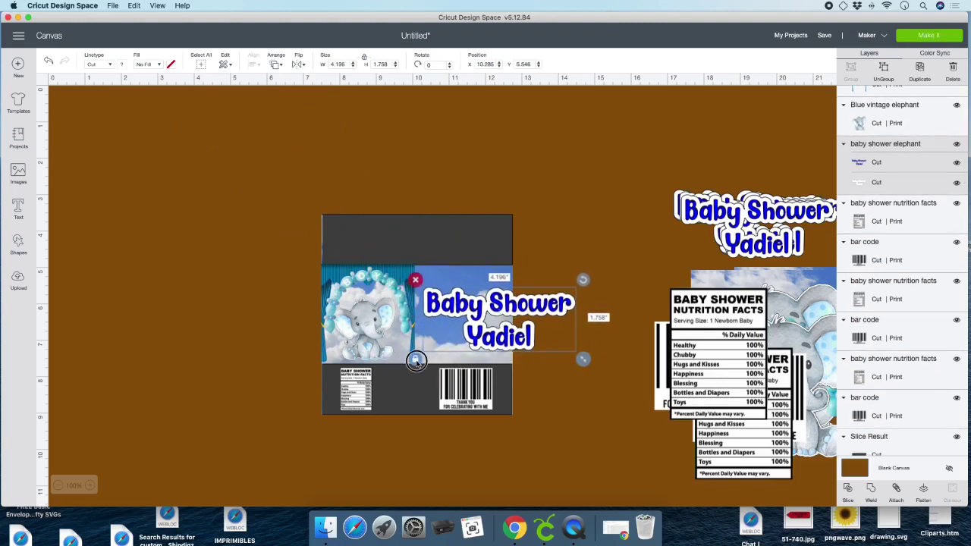
drag(582, 362, 513, 343)
drag(473, 300, 470, 306)
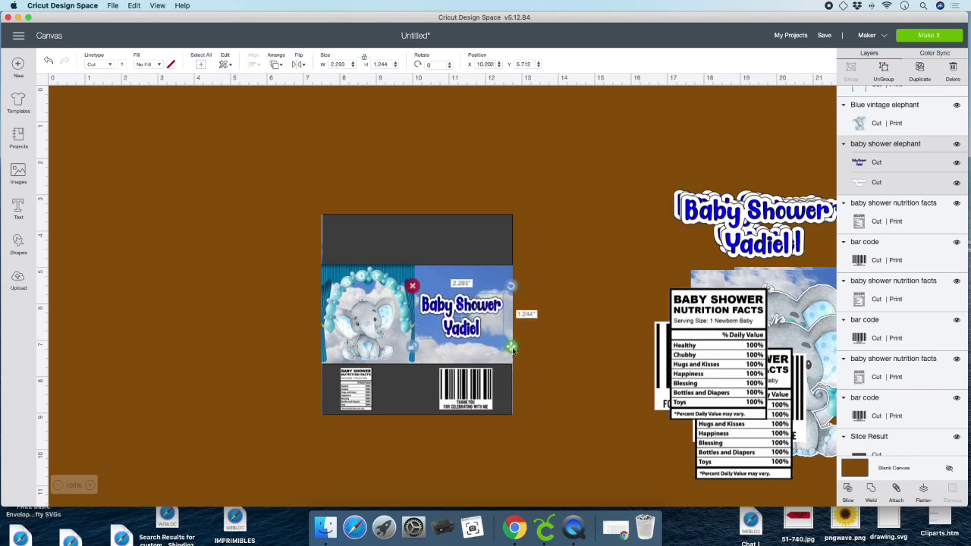
drag(512, 348, 522, 349)
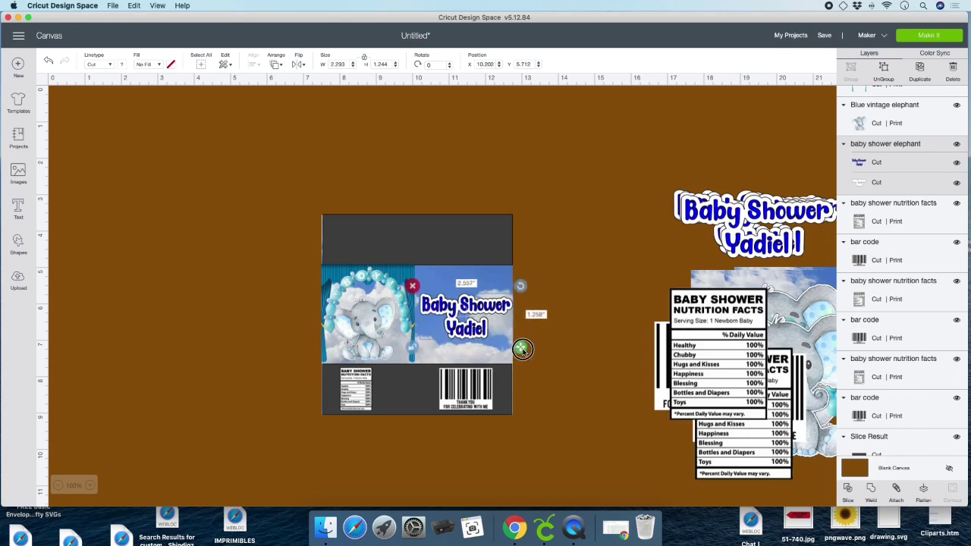
Fine-tune the lettering's position beside the curtain and align the upper dark strip with the sky's top edge
drag(489, 319, 482, 311)
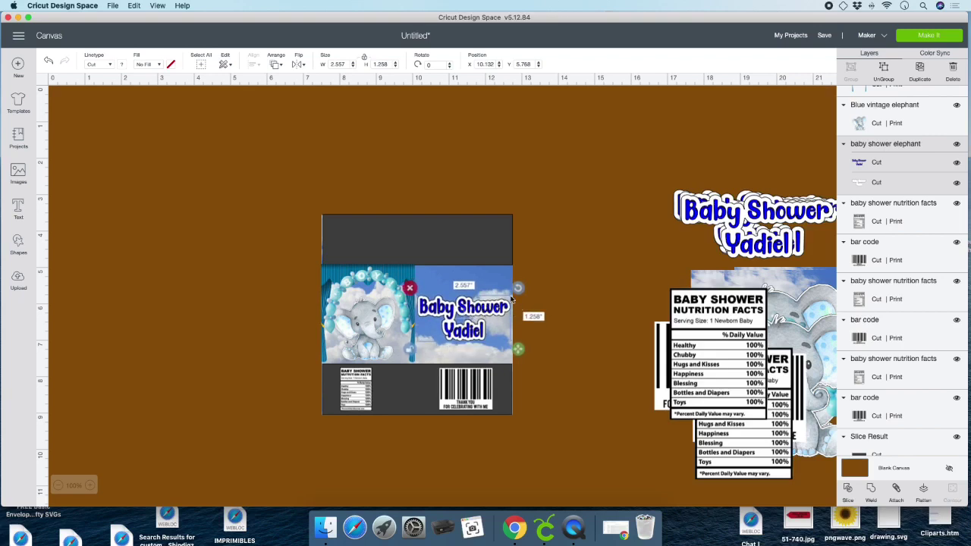
click(515, 351)
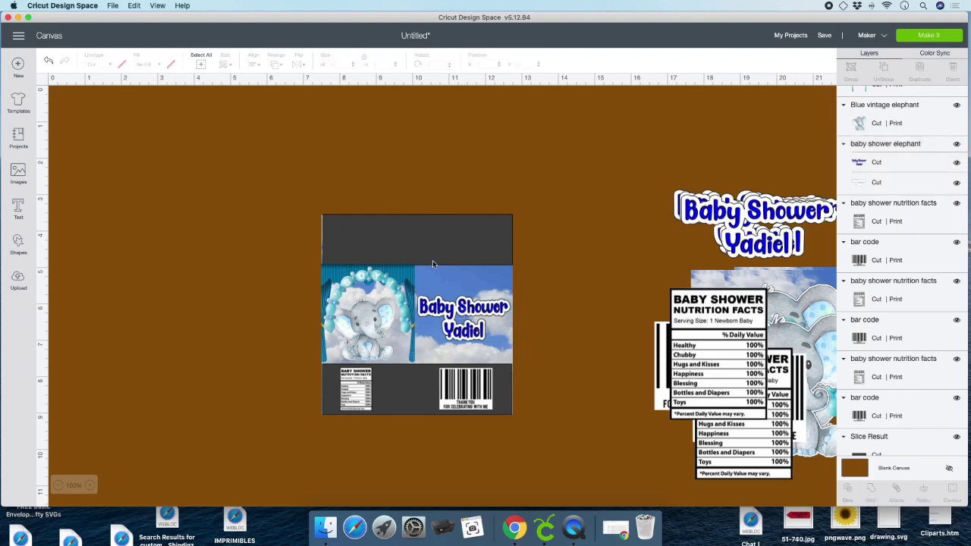
click(408, 397)
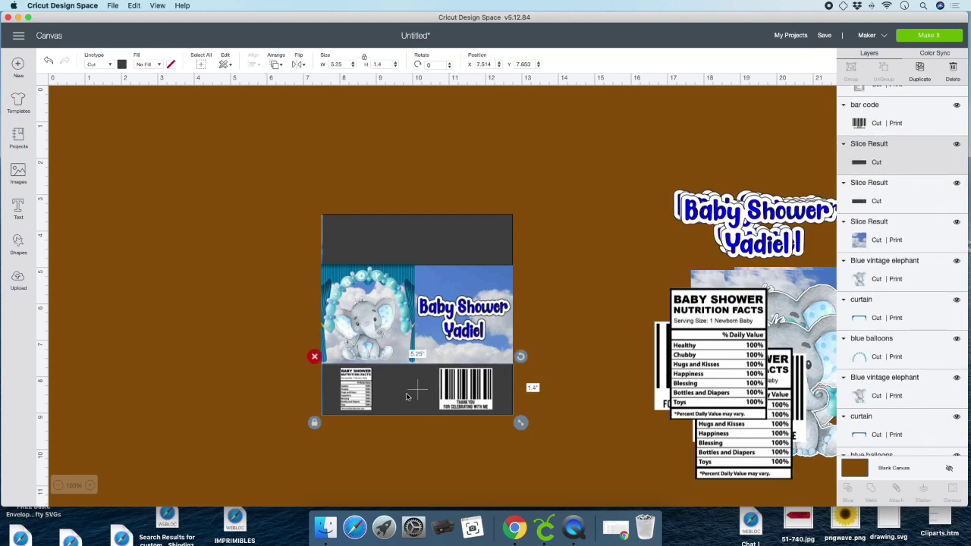
drag(394, 236, 395, 238)
drag(395, 238, 392, 237)
Add a square shape, unlock its proportions, size it to 5.25 by 5.5 in and place it beside the label
click(19, 241)
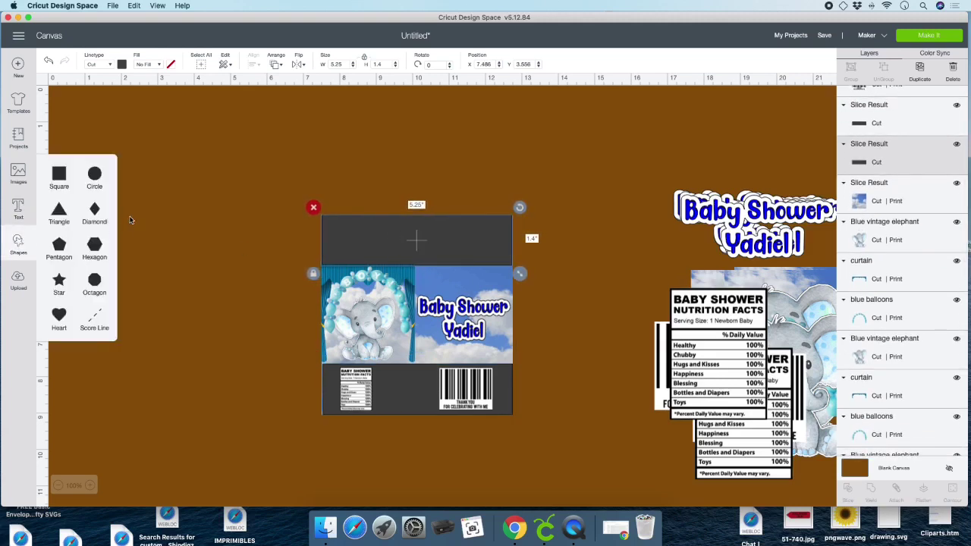
click(59, 174)
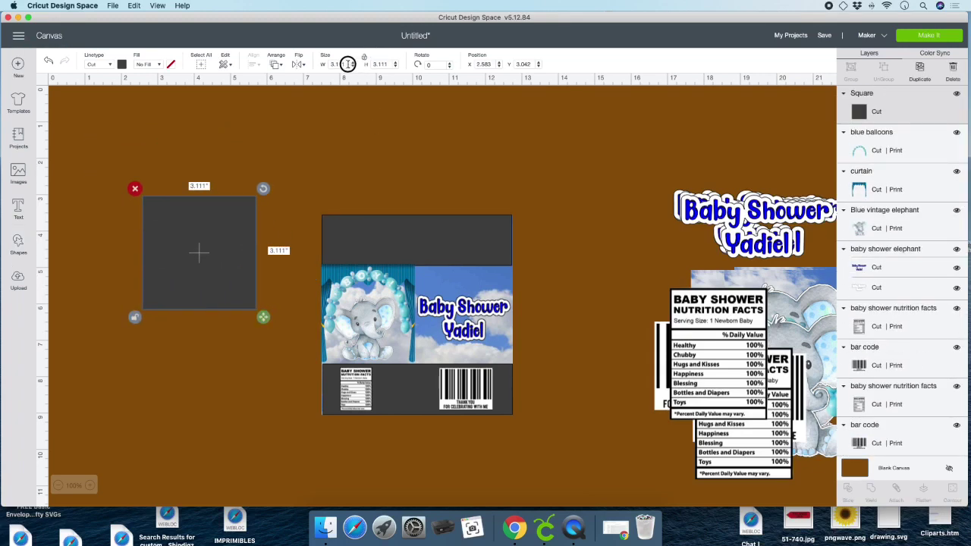
click(342, 64)
text(5.25)
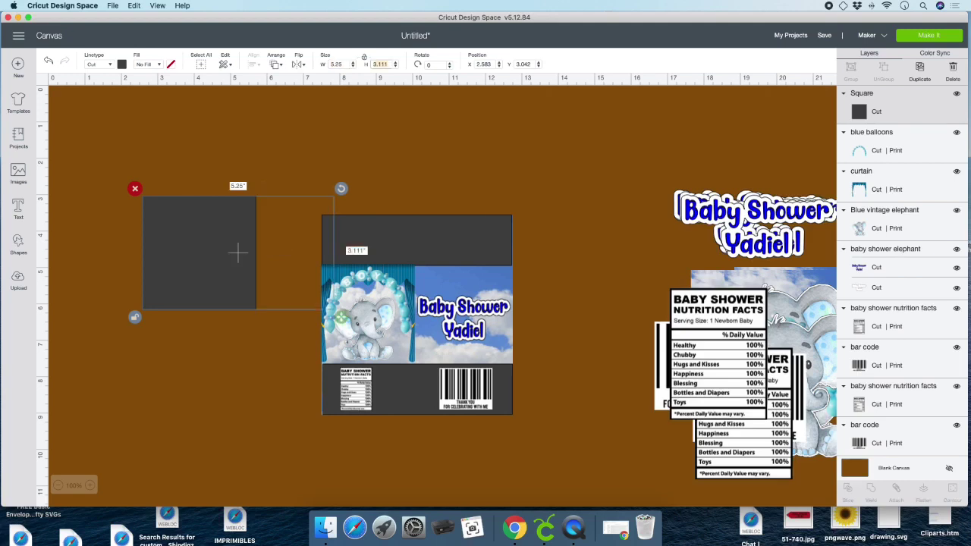
key(Tab)
text(5)
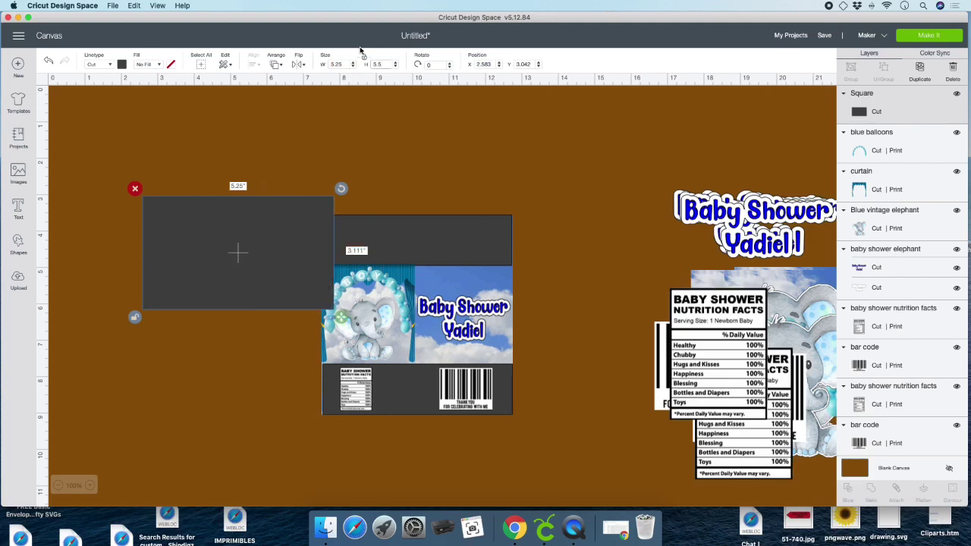
text(.5)
key(Return)
drag(289, 275, 251, 248)
Recolor the label's upper dark strip dark red, duplicate it and align the copy with the new rectangle's top edge
click(395, 253)
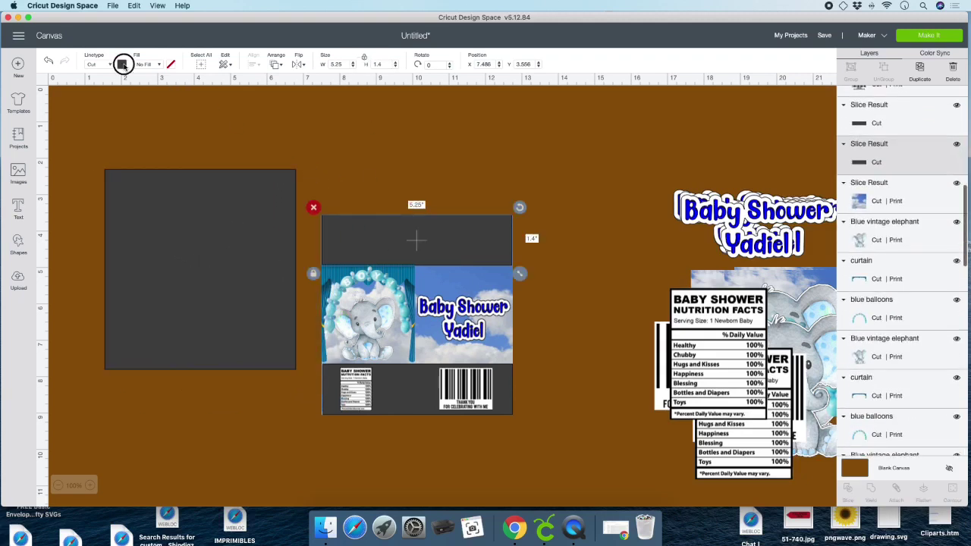
click(122, 64)
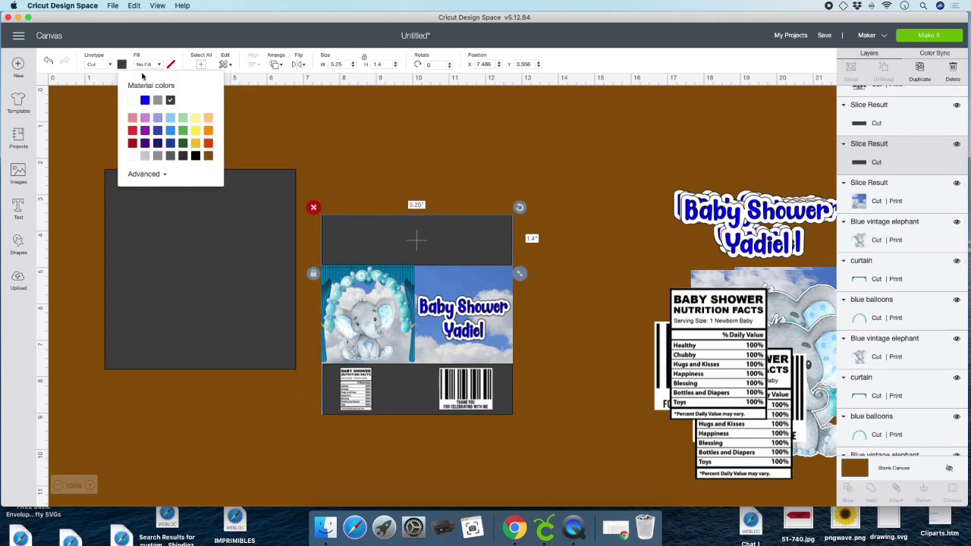
click(131, 142)
click(919, 71)
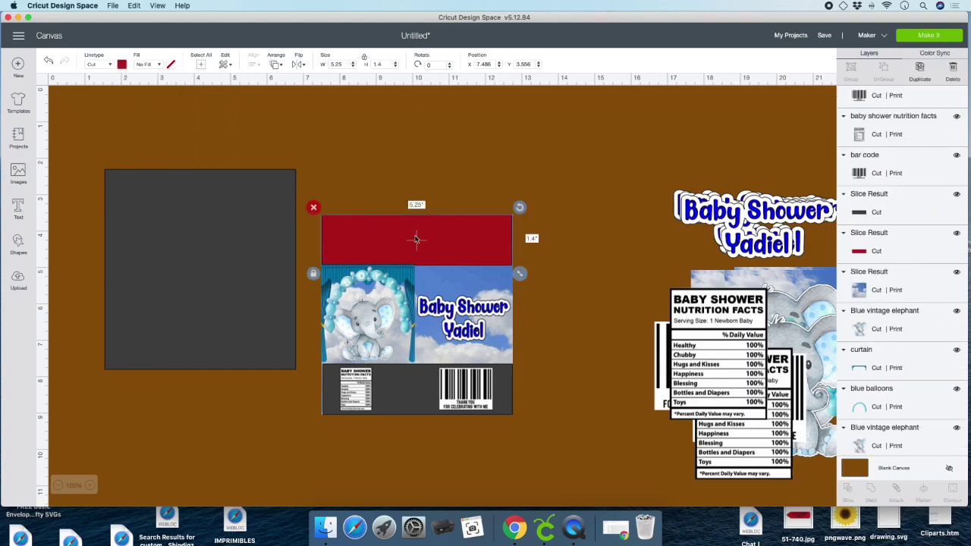
drag(387, 239, 184, 188)
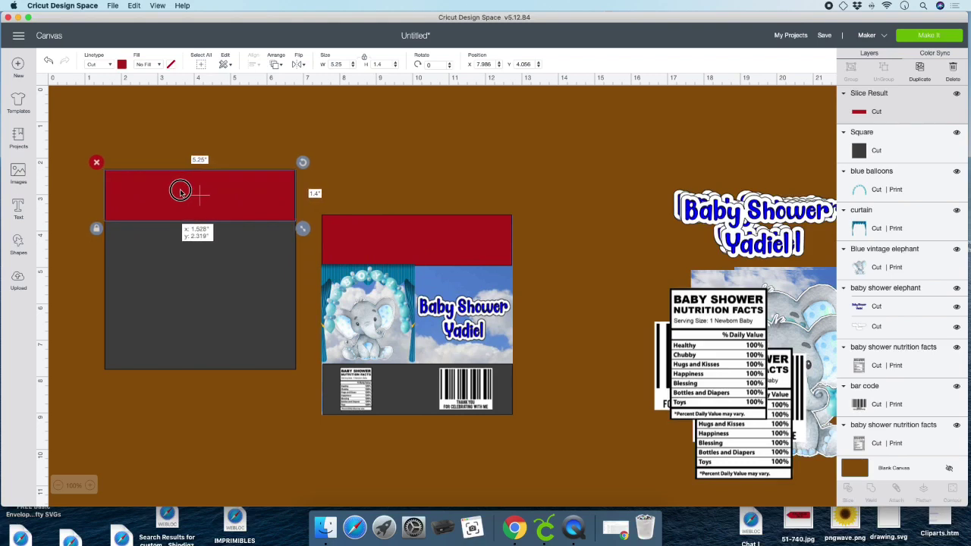
Bring the original red strip to the front along the rectangle's bottom edge and group both strips with the rectangle
drag(363, 241, 145, 341)
click(276, 65)
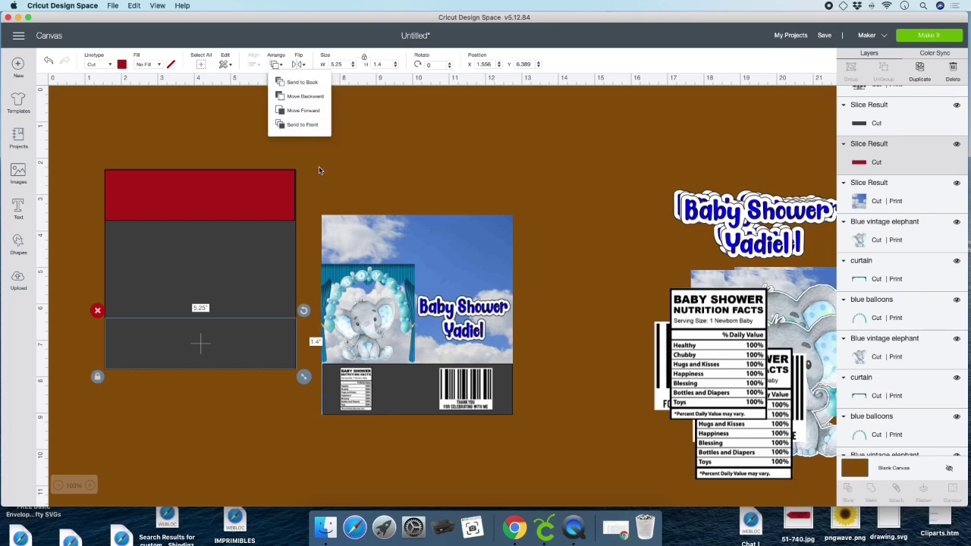
click(303, 125)
drag(86, 154, 241, 376)
click(851, 70)
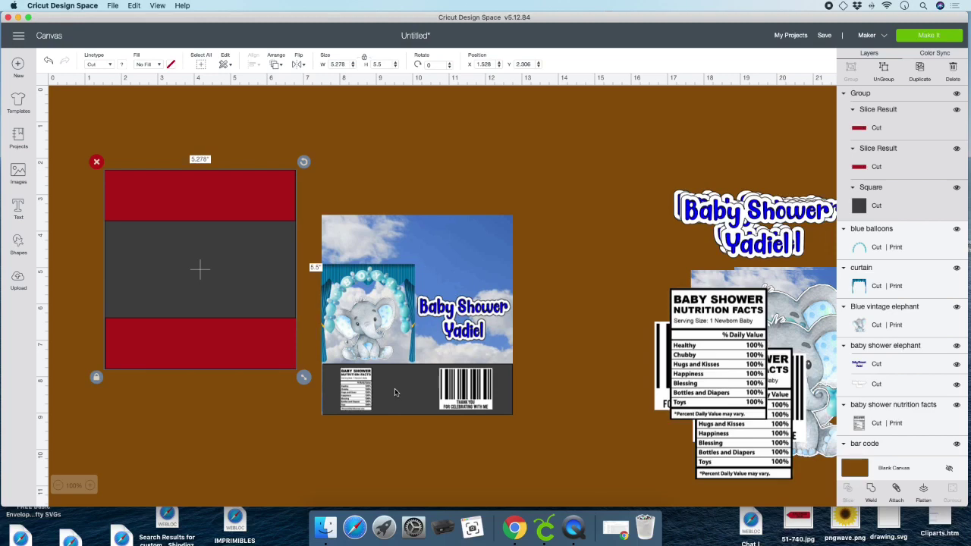
Set the grouped red-strip template to 5.25 by 5.5 in and move it below the label
drag(257, 282, 253, 323)
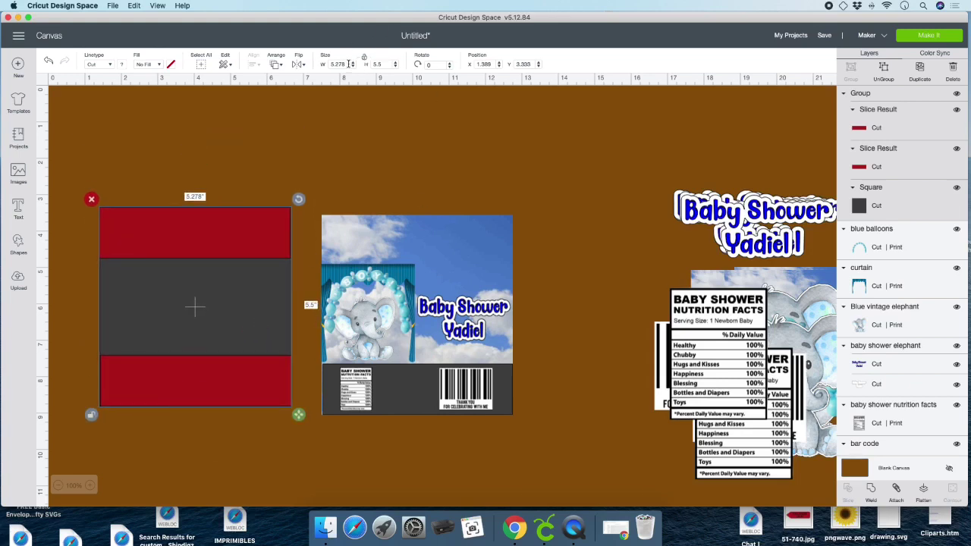
text(5)
key(Tab)
text(5)
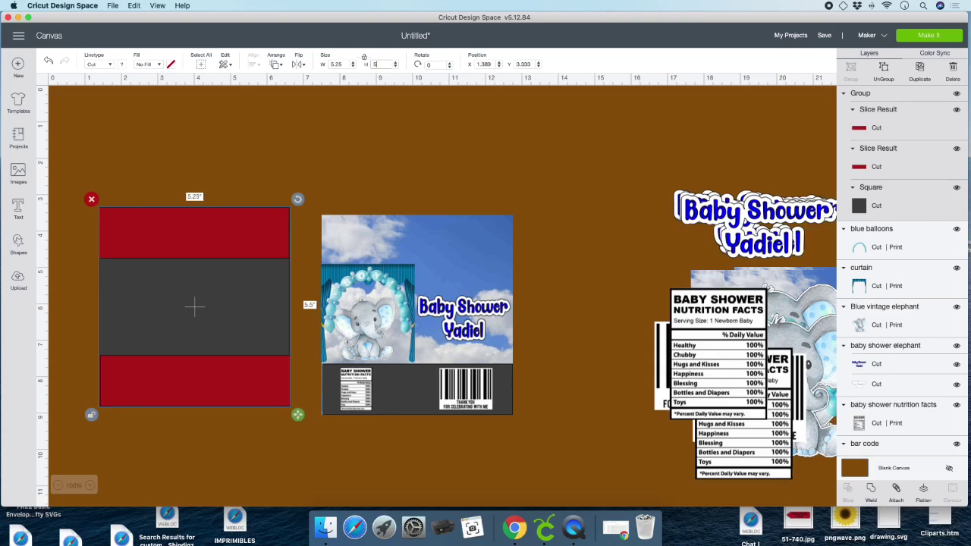
click(364, 60)
drag(232, 248, 254, 510)
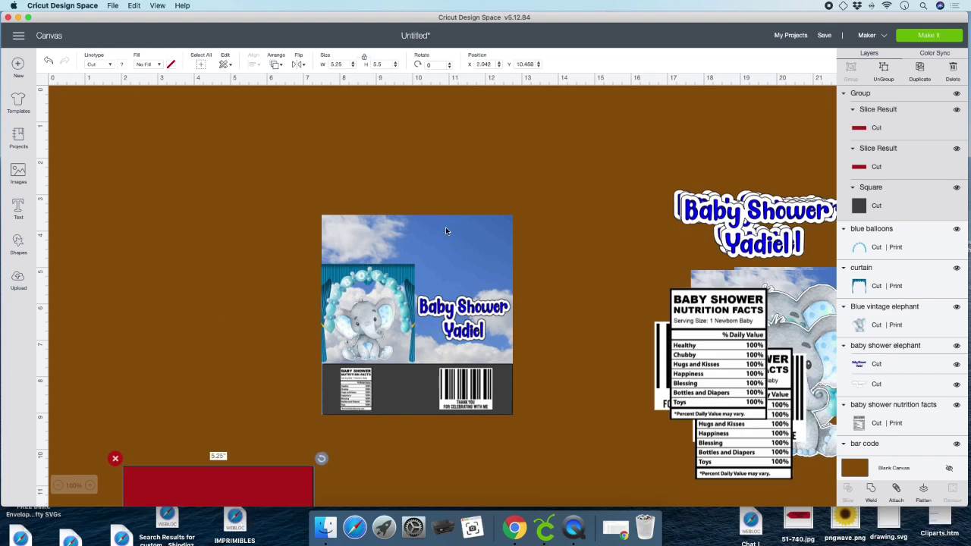
Delete the dark strip behind the label's nutrition facts and bar code
click(410, 399)
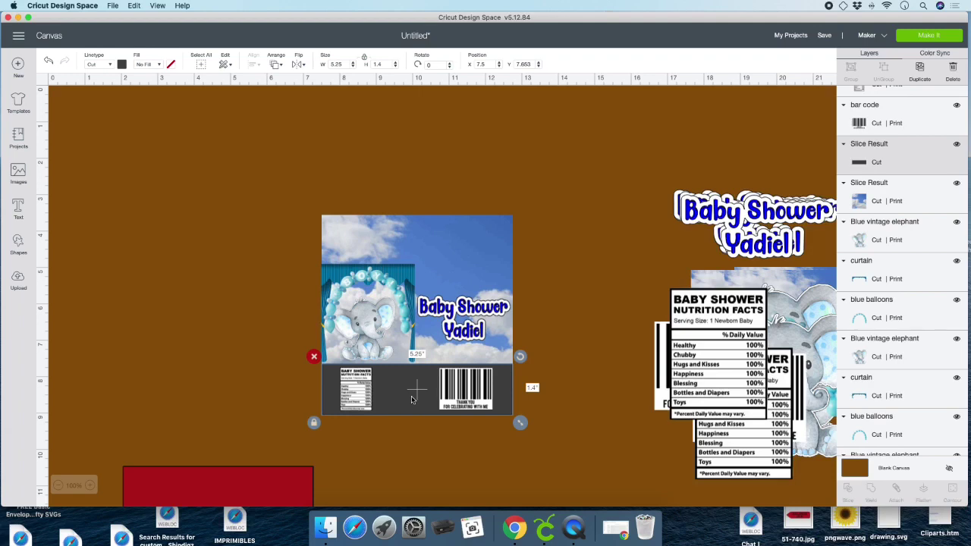
click(314, 356)
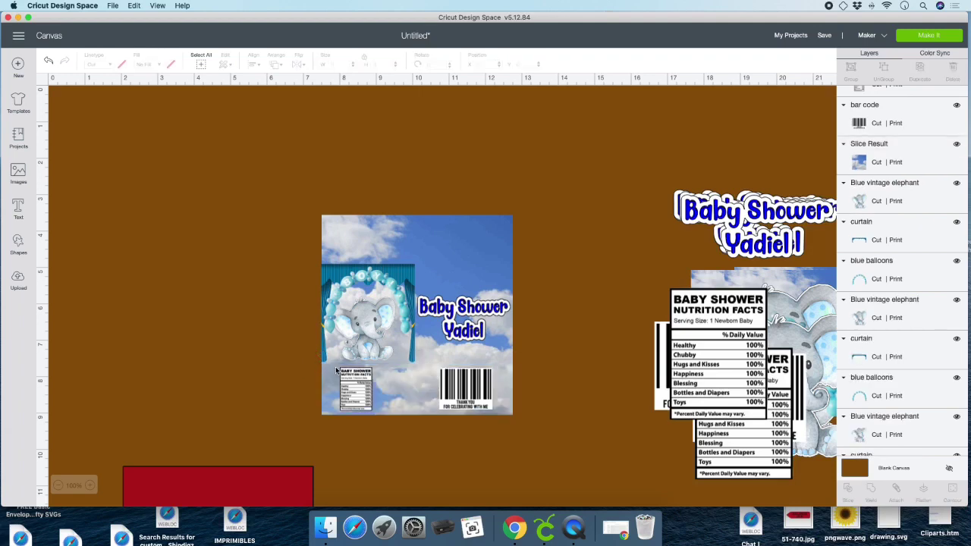
Flatten all the label's layers into one printable image and move it up on the canvas
drag(287, 179, 529, 434)
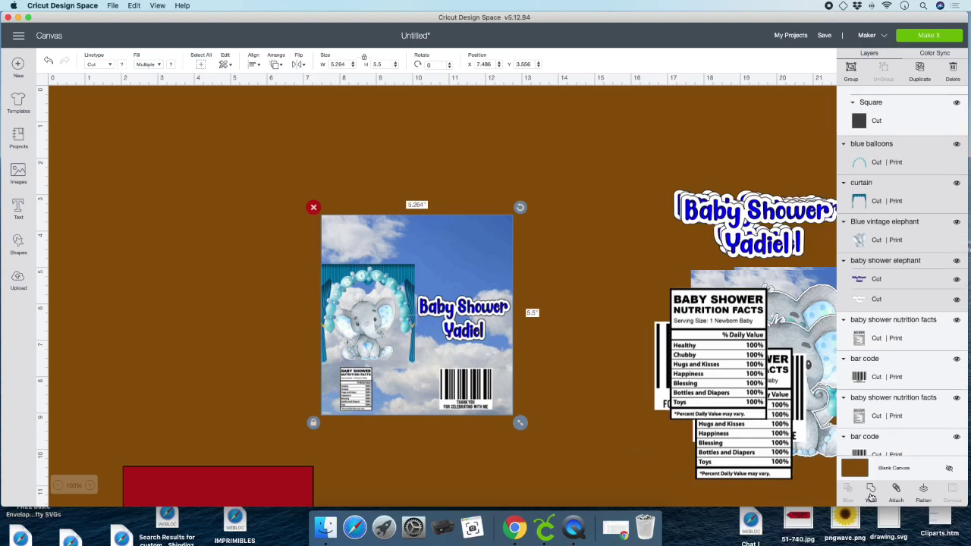
click(922, 491)
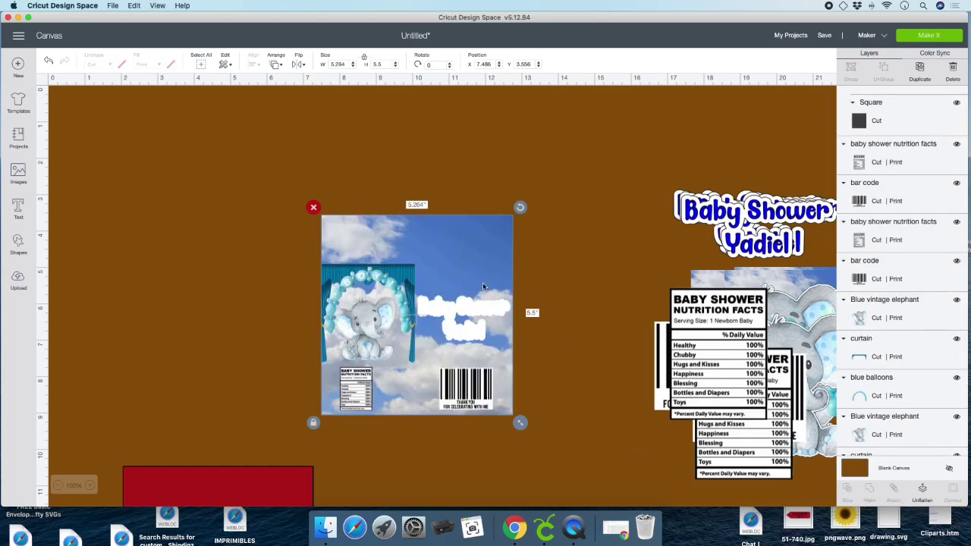
drag(483, 287, 315, 198)
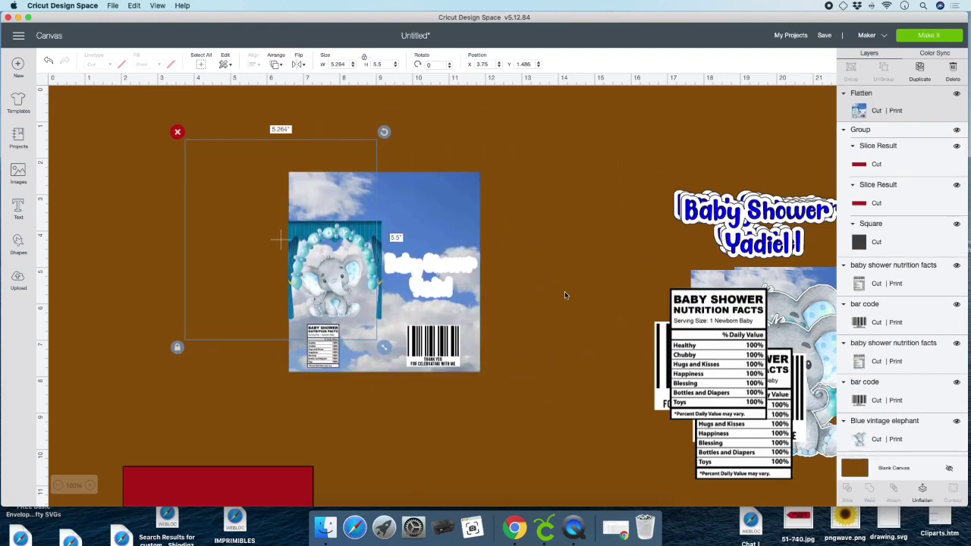
Unflatten the label and detach its layers from one another
click(924, 492)
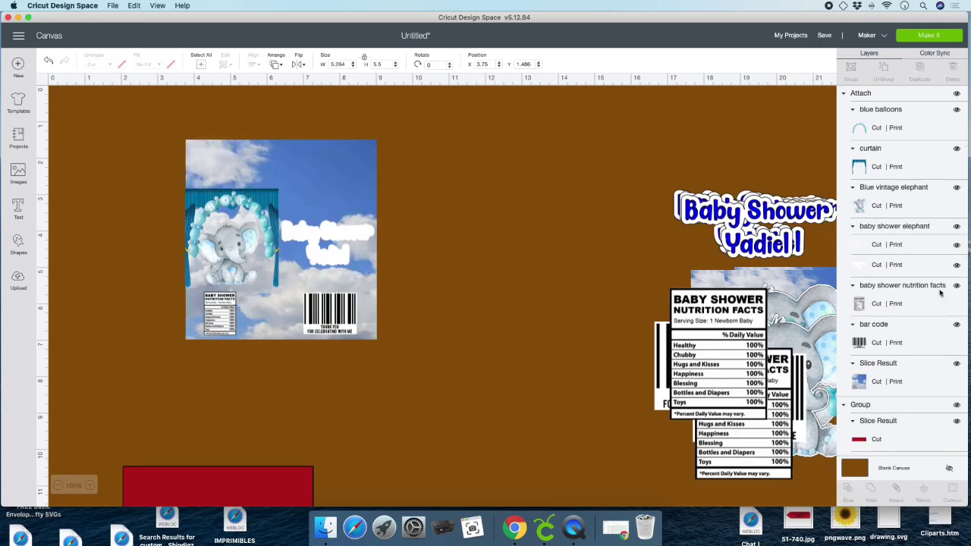
drag(310, 240, 289, 238)
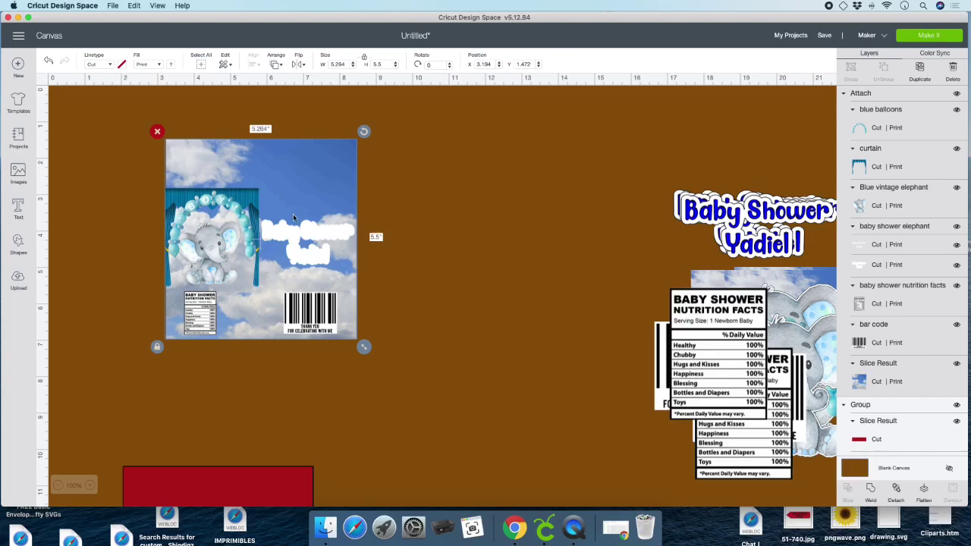
click(895, 493)
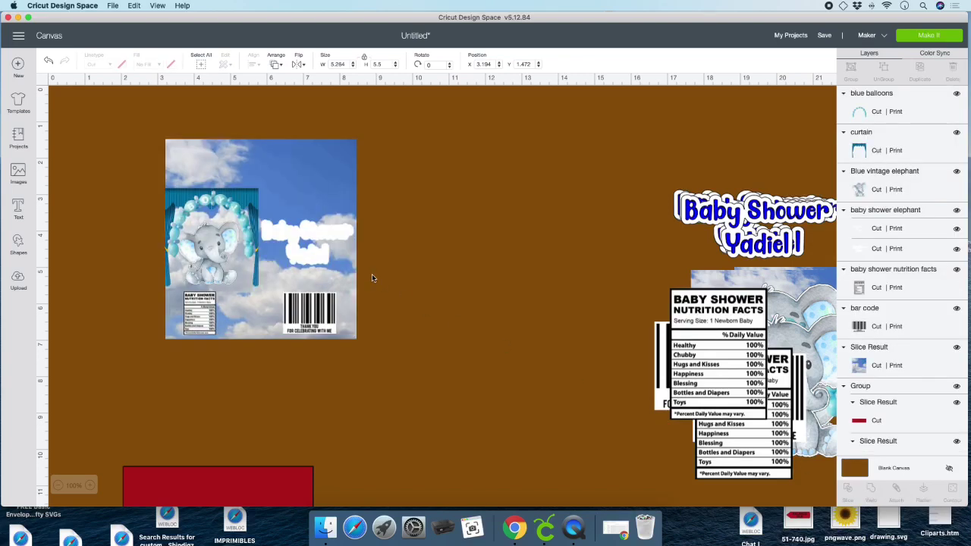
Move the whitened Baby Shower name lettering off the label onto the empty canvas beside it
click(918, 230)
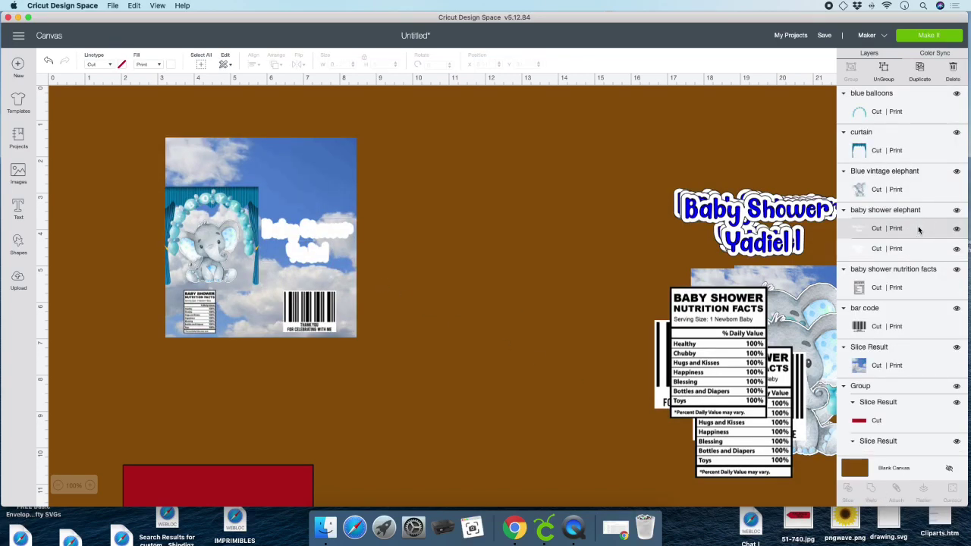
click(309, 235)
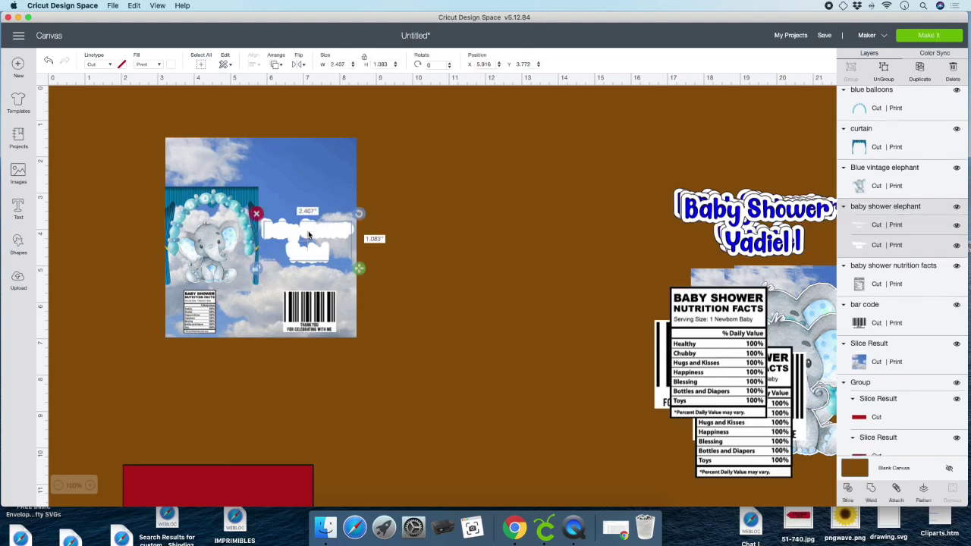
drag(309, 234, 478, 228)
click(566, 263)
drag(401, 192, 544, 294)
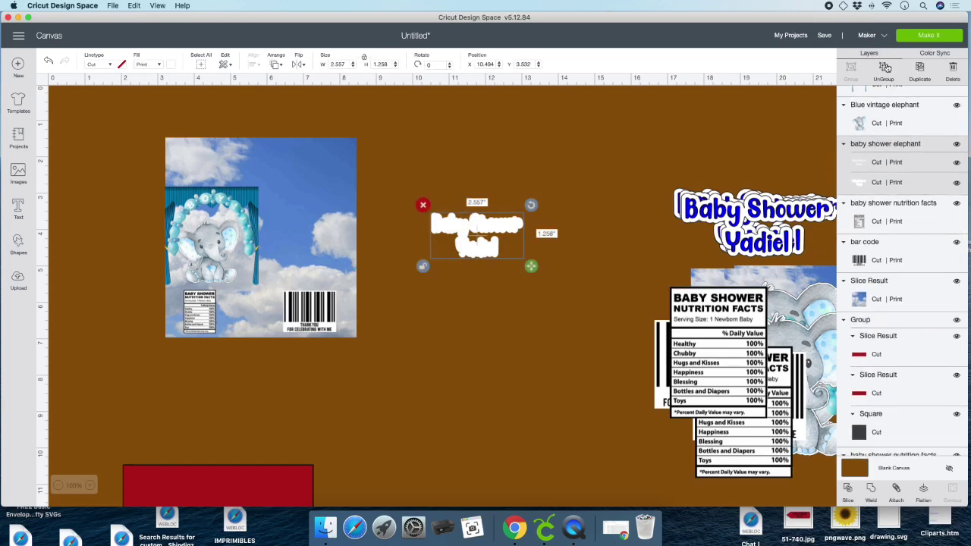
Ungroup the lettering and move its text layer apart from the white backing layer
key(Delete)
drag(475, 227, 470, 279)
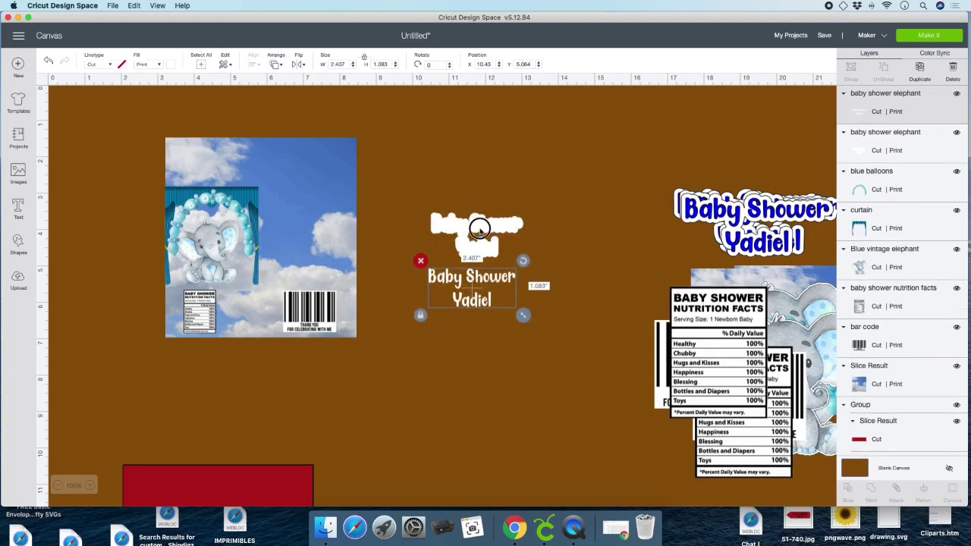
mouse_move(470, 227)
mouse_down()
mouse_move(453, 204)
mouse_move(461, 211)
mouse_up()
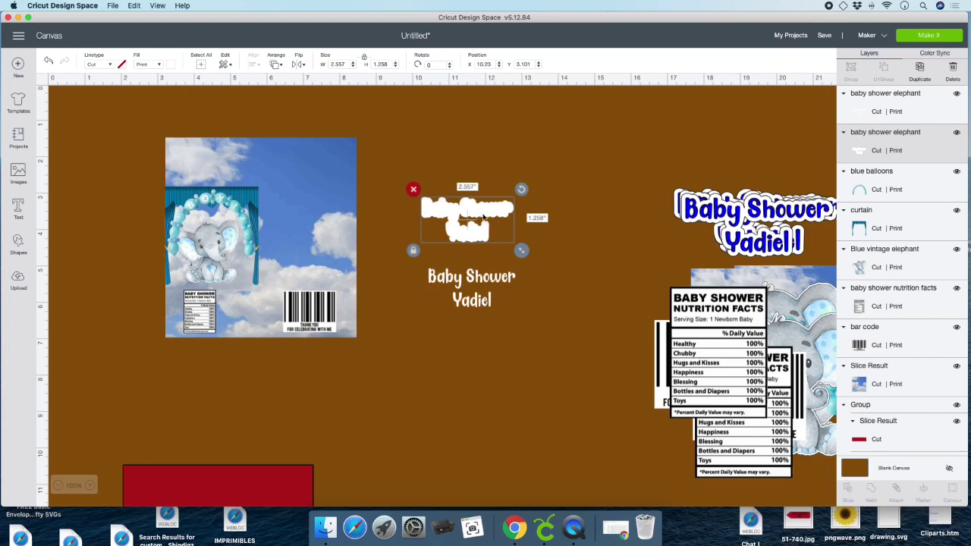
Set the lettering's print color to blue and center the text on its white backing
click(478, 280)
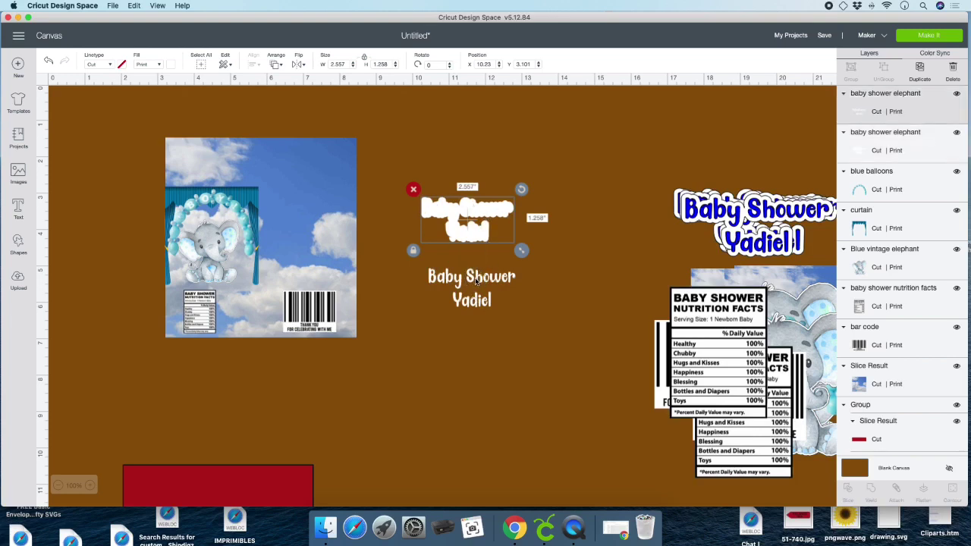
click(171, 69)
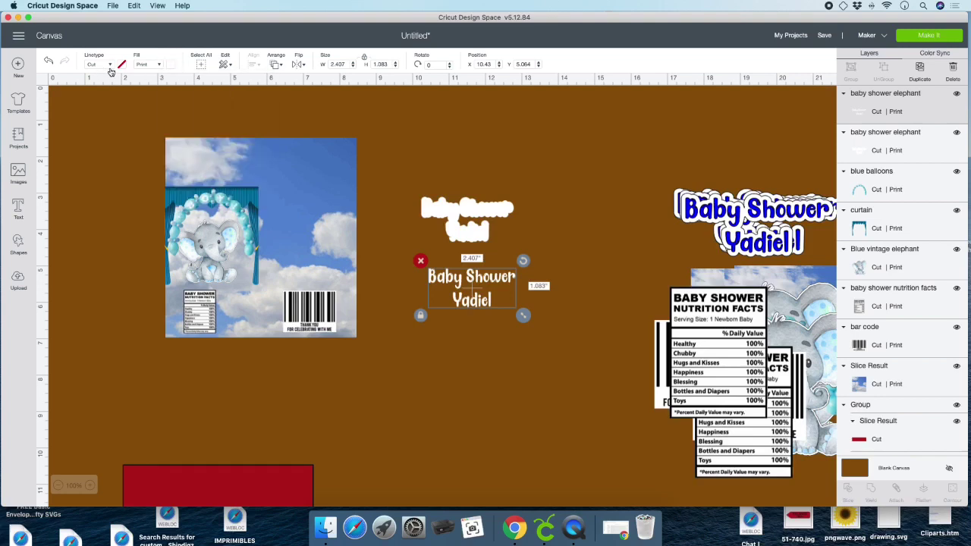
click(169, 66)
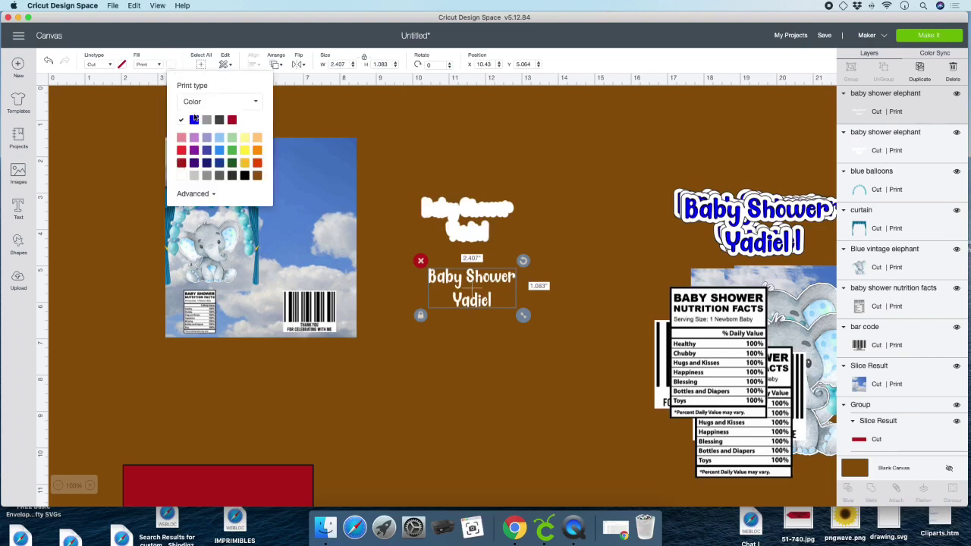
drag(483, 301, 478, 230)
Flatten the blue text with its white backing and place the lettering on the label's sky beside the curtain
drag(410, 168, 514, 263)
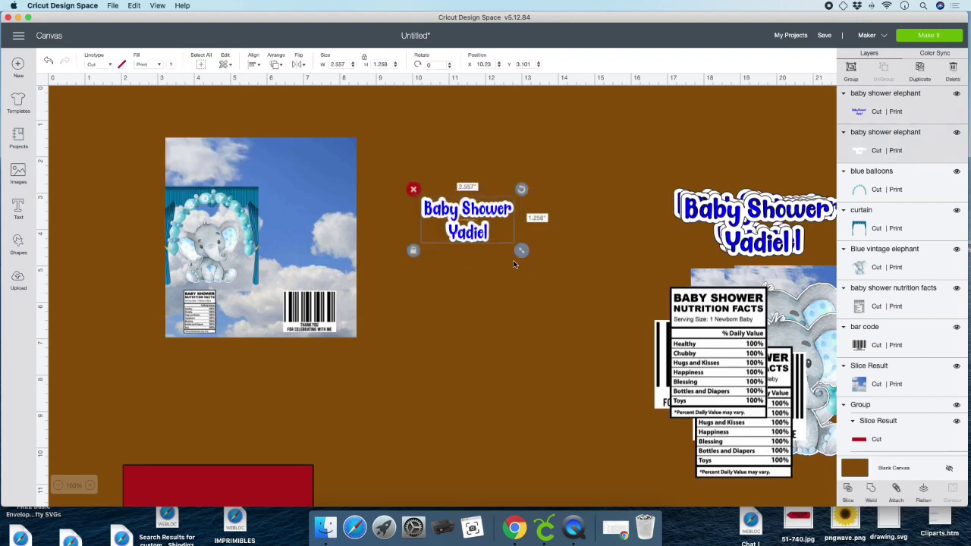
click(923, 493)
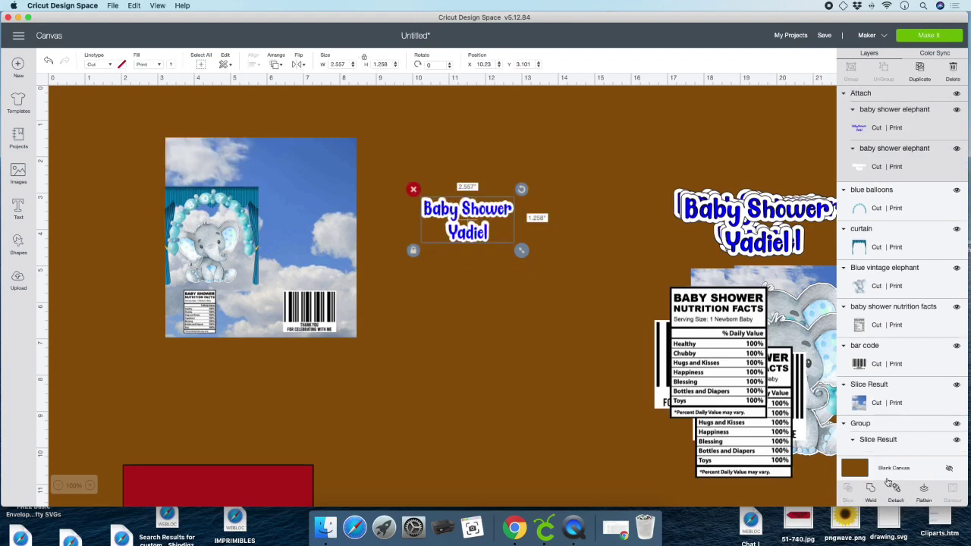
drag(480, 234, 320, 248)
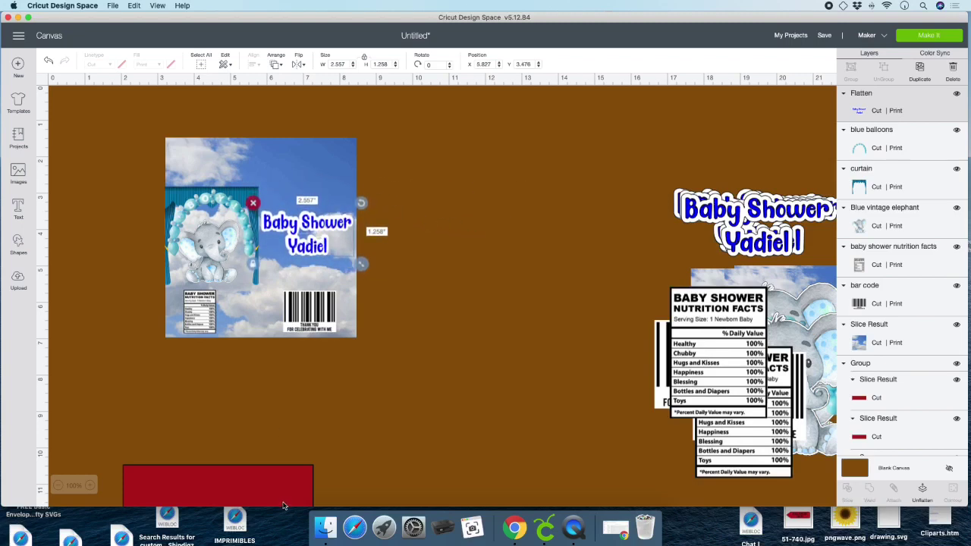
Flatten all the elements of the sky label into one printable layer and move it down onto the red 5.25 by 5.5 in template
drag(283, 504, 336, 170)
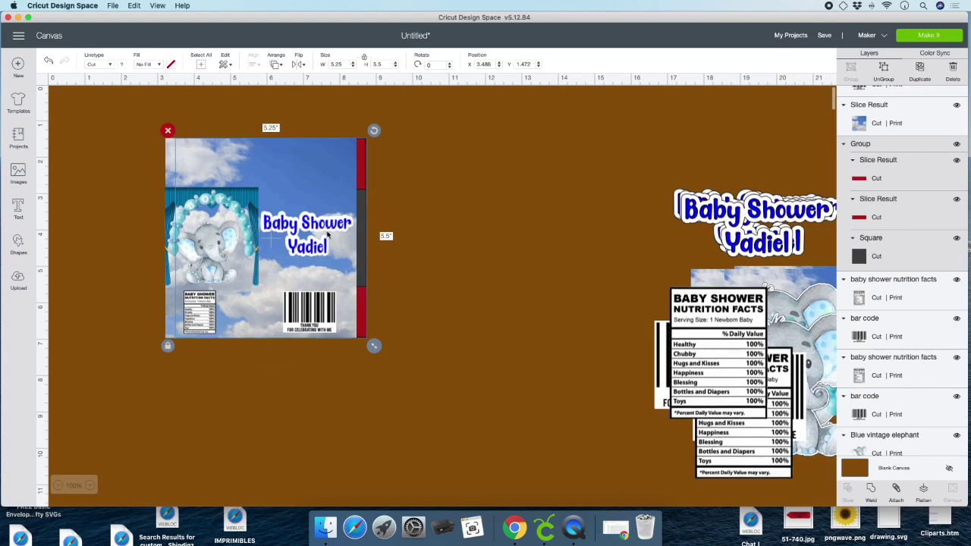
drag(363, 240, 234, 478)
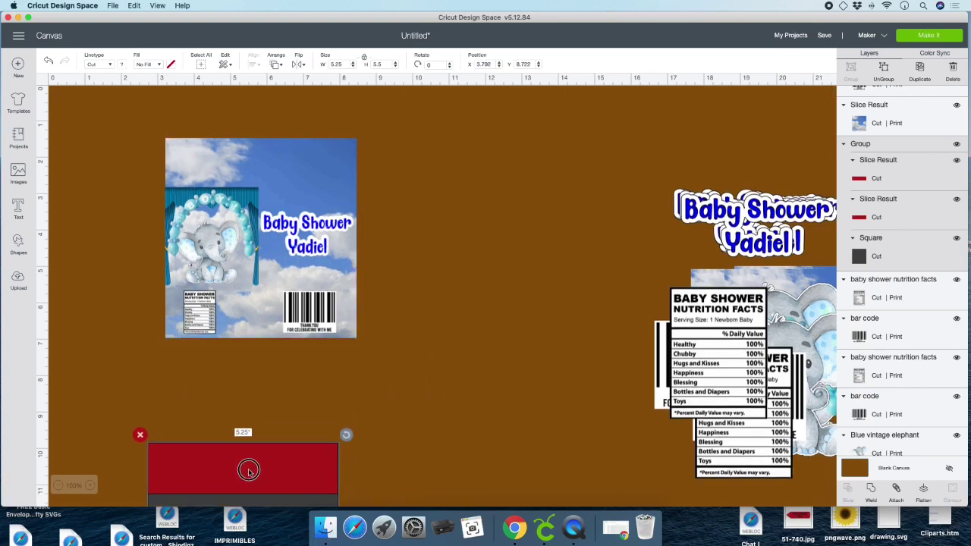
drag(132, 115, 410, 387)
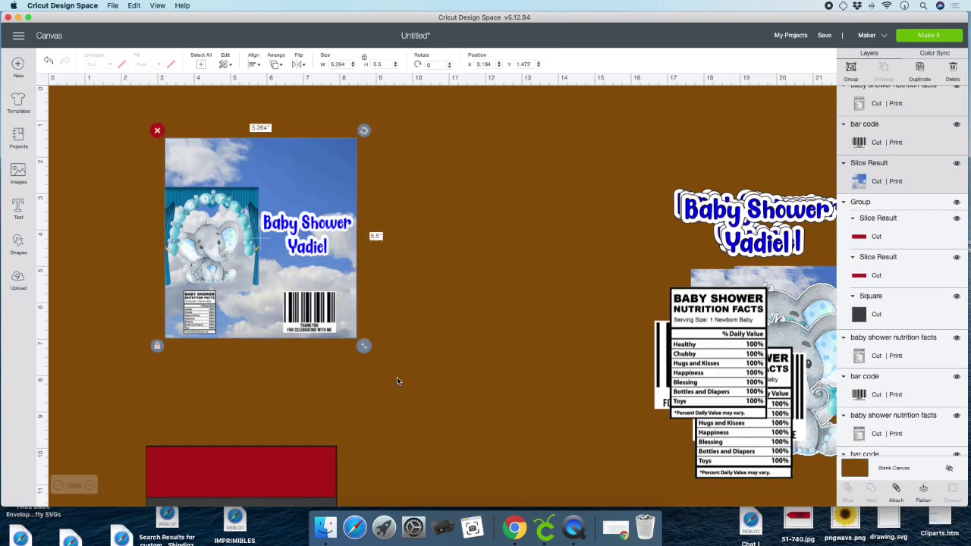
click(921, 494)
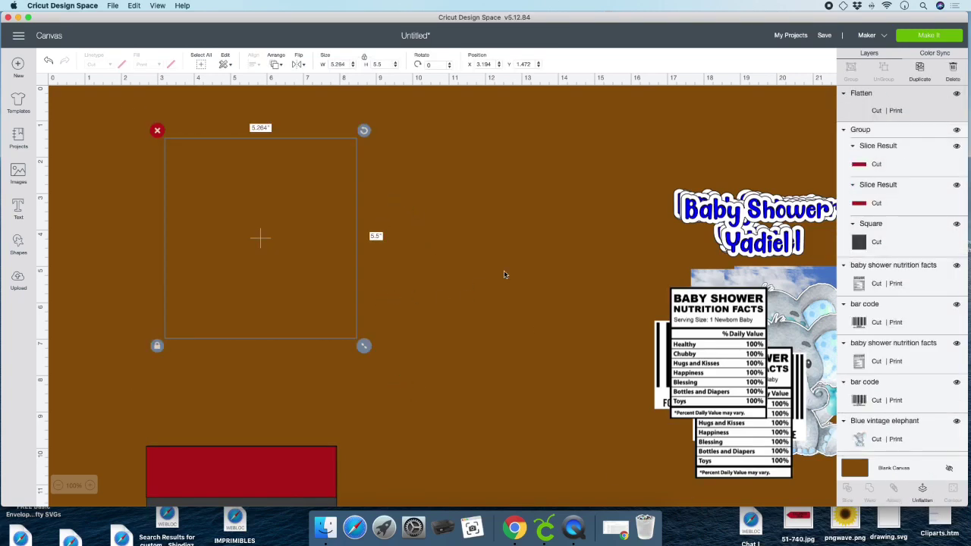
drag(316, 179, 252, 489)
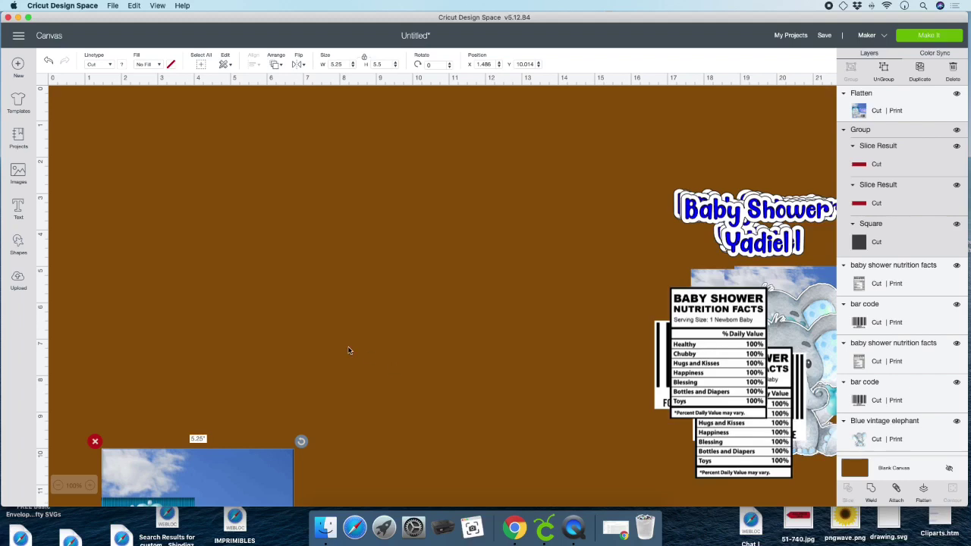
click(193, 334)
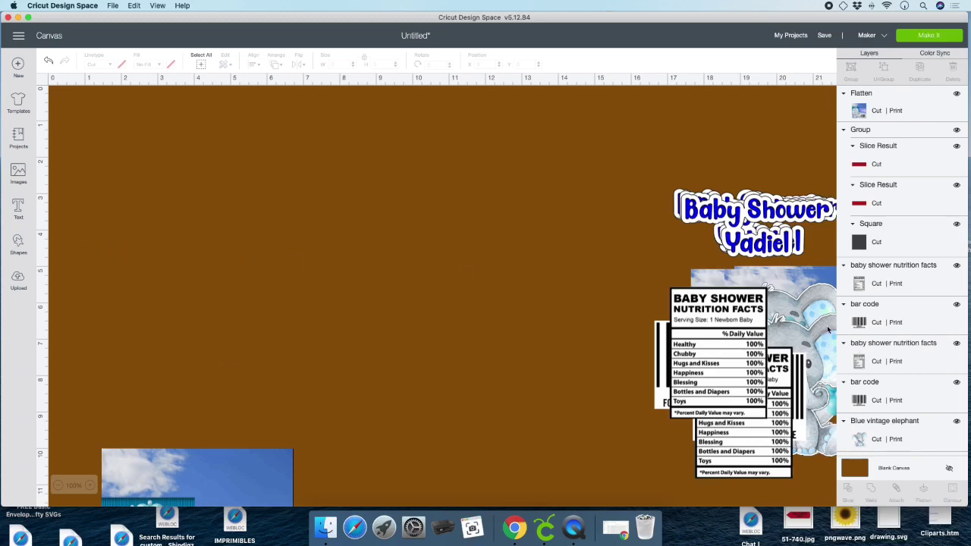
Bring one elephant and one Baby Shower name lettering onto the empty canvas, with the elephant below the lettering
drag(819, 340, 378, 179)
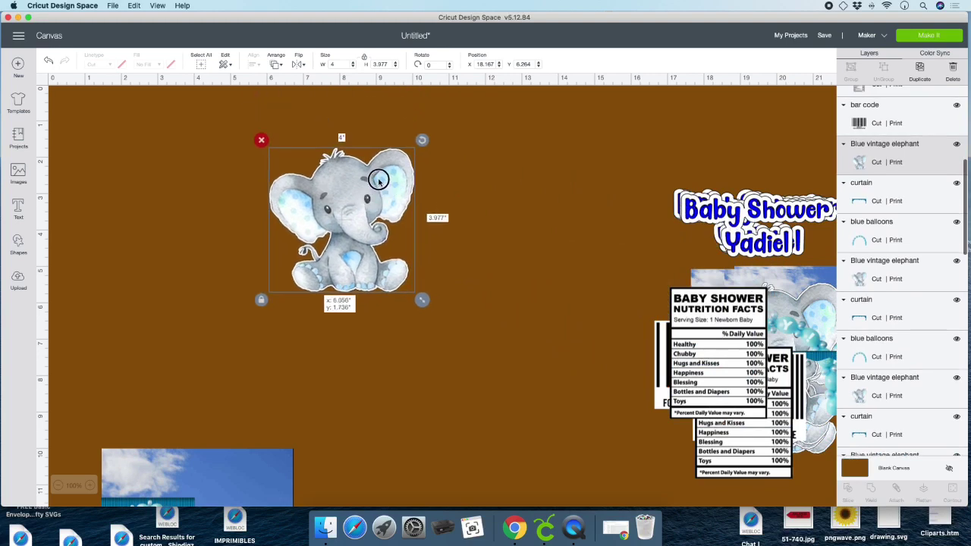
drag(772, 218, 386, 143)
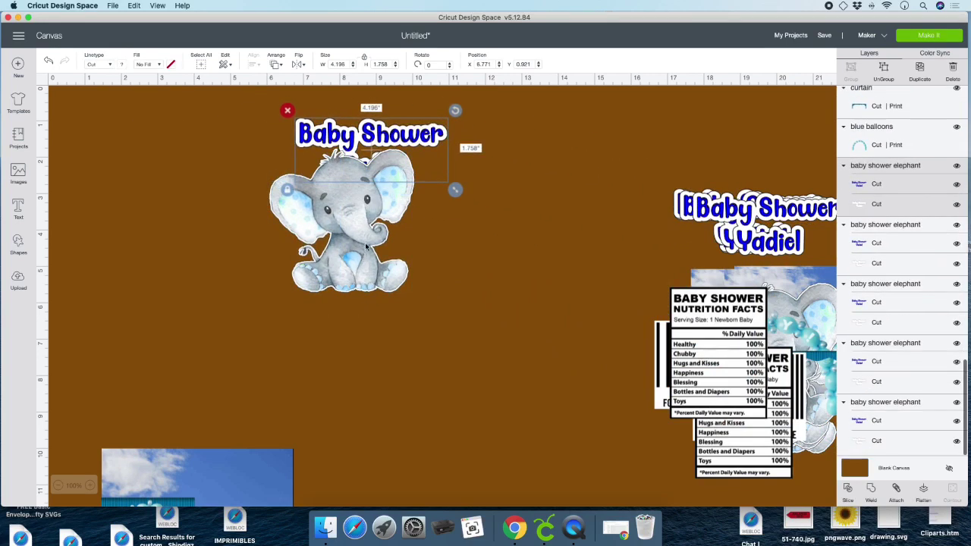
drag(364, 249, 379, 352)
click(377, 132)
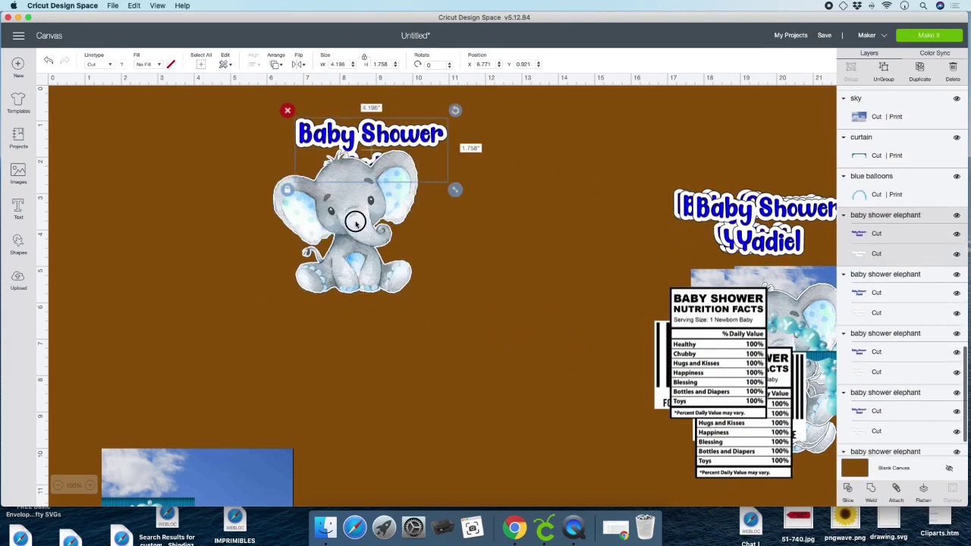
drag(355, 221, 379, 310)
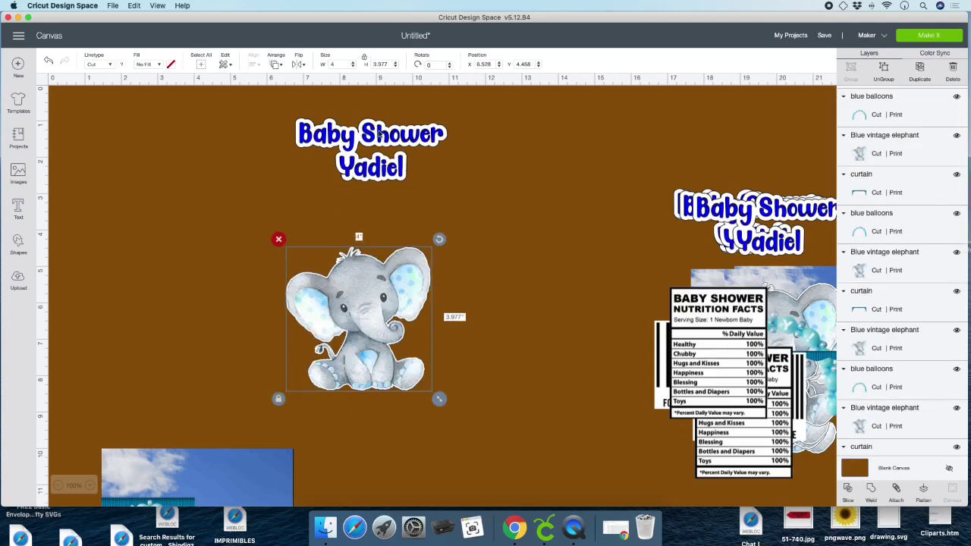
Ungroup the Baby Shower lettering above the elephant and flatten its text and white backing into one printable layer
drag(378, 134, 354, 142)
click(884, 71)
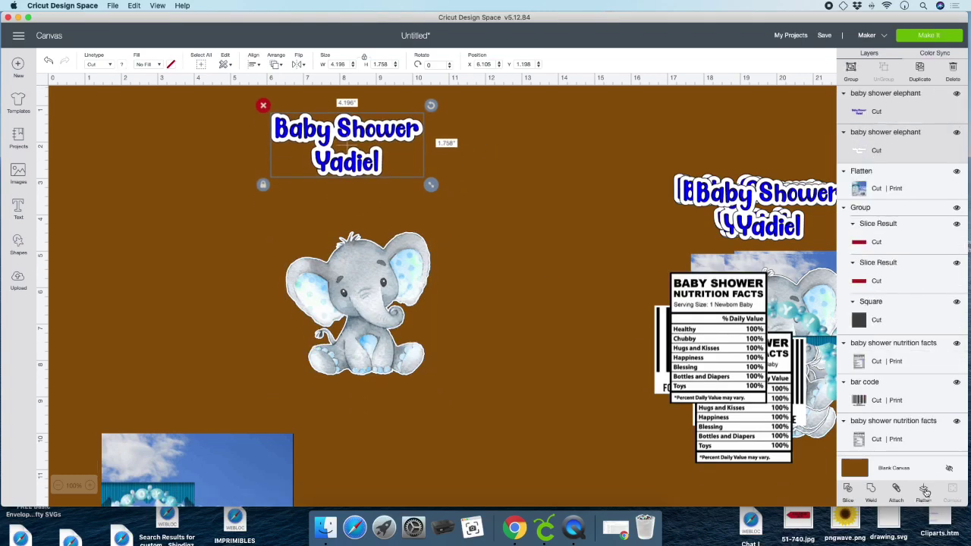
click(924, 491)
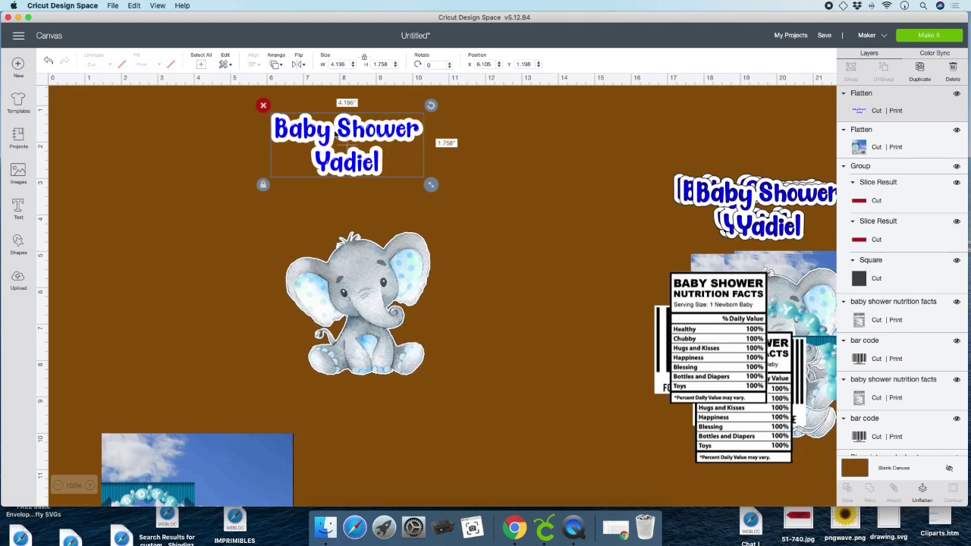
Resize the flattened lettering to 3.3 in wide by 1.8 in high with its proportions unlocked
click(364, 59)
drag(349, 66, 305, 63)
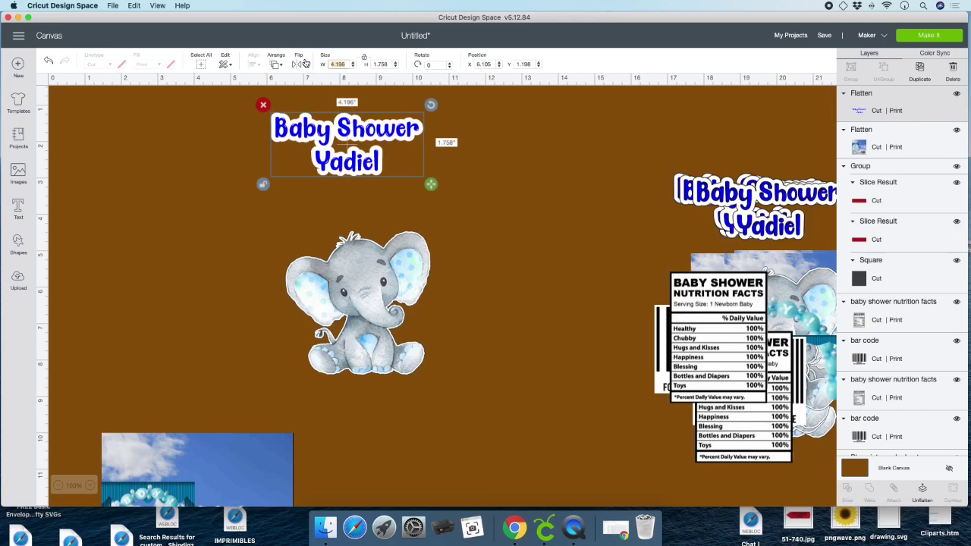
text(3.3)
key(Tab)
text(1)
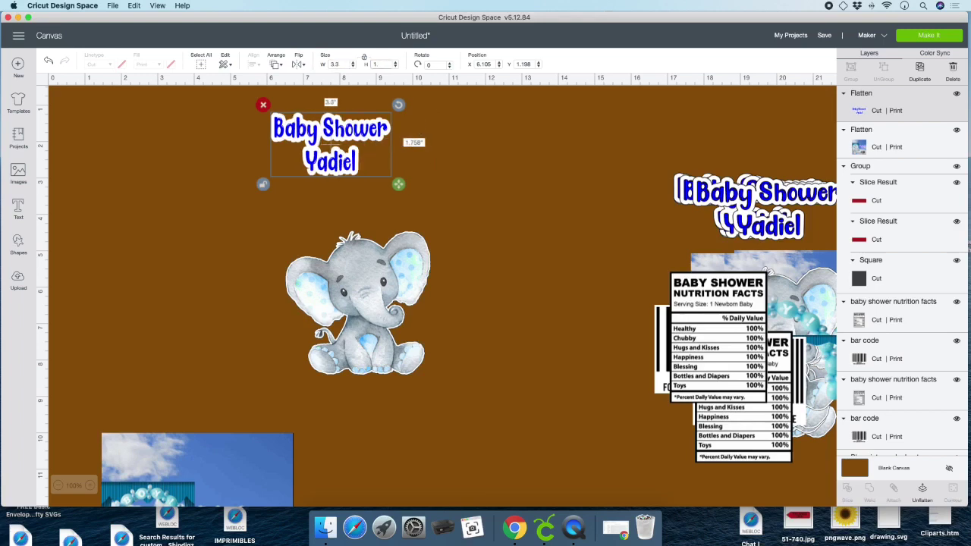
text(.8)
key(Return)
Resize the elephant below the lettering to 1.6 in wide by 1.5 in high with its proportions unlocked
click(388, 279)
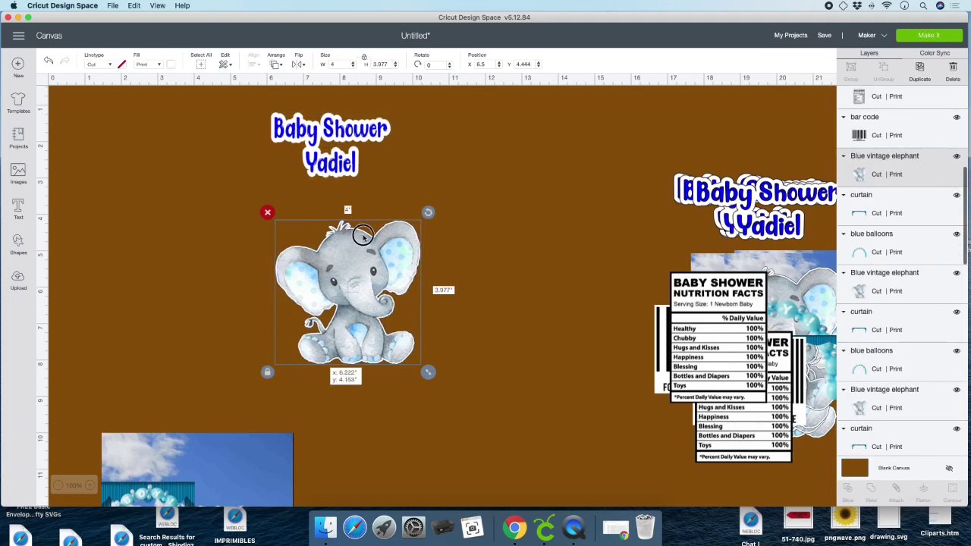
scroll(385, 195, down, 1)
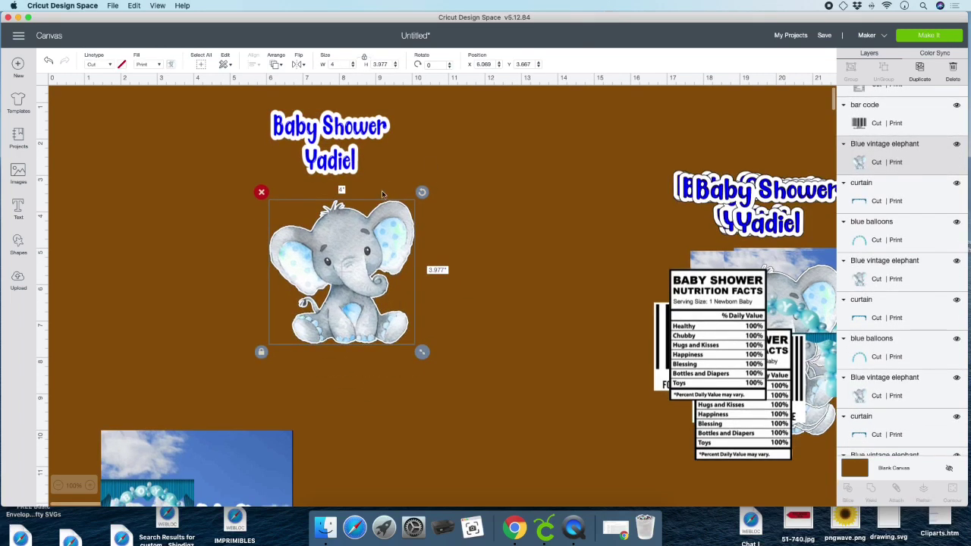
click(364, 58)
click(334, 64)
key(Tab)
text(1)
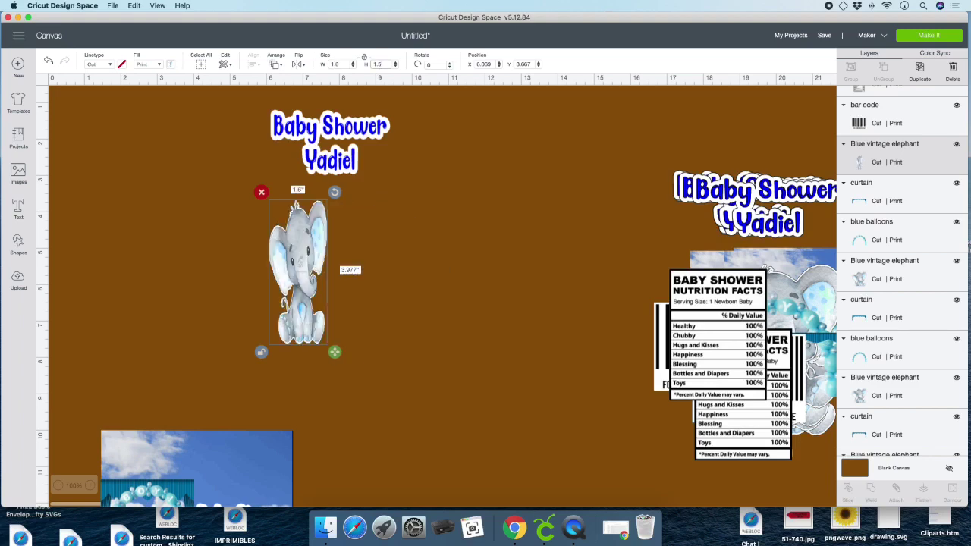
key(Return)
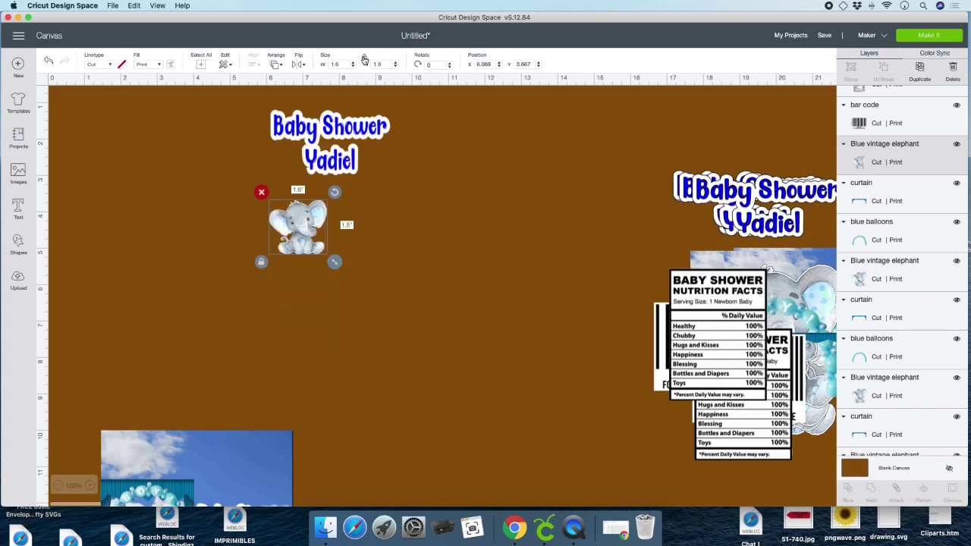
Position the lettering above the small elephant and reduce the lettering's height to 1.6 in
drag(365, 129, 332, 128)
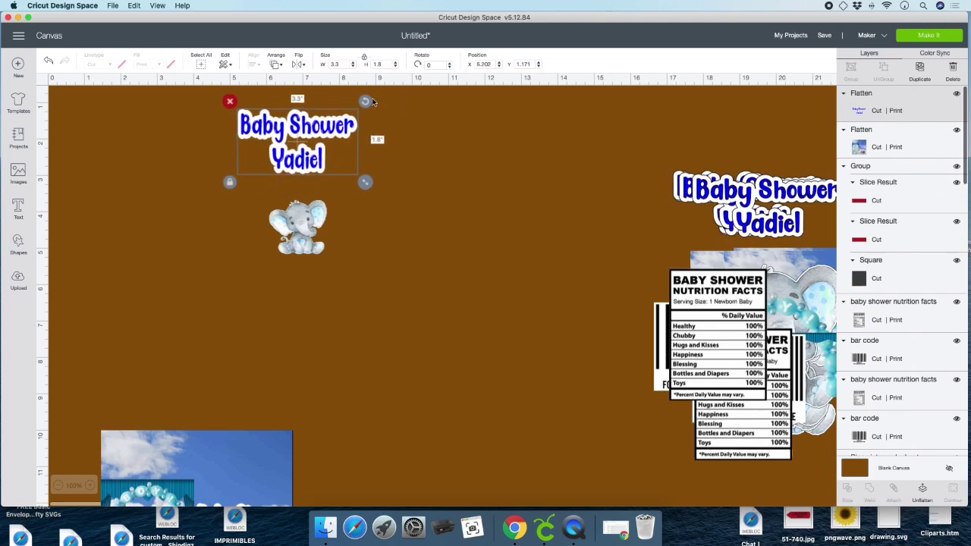
click(395, 67)
click(395, 68)
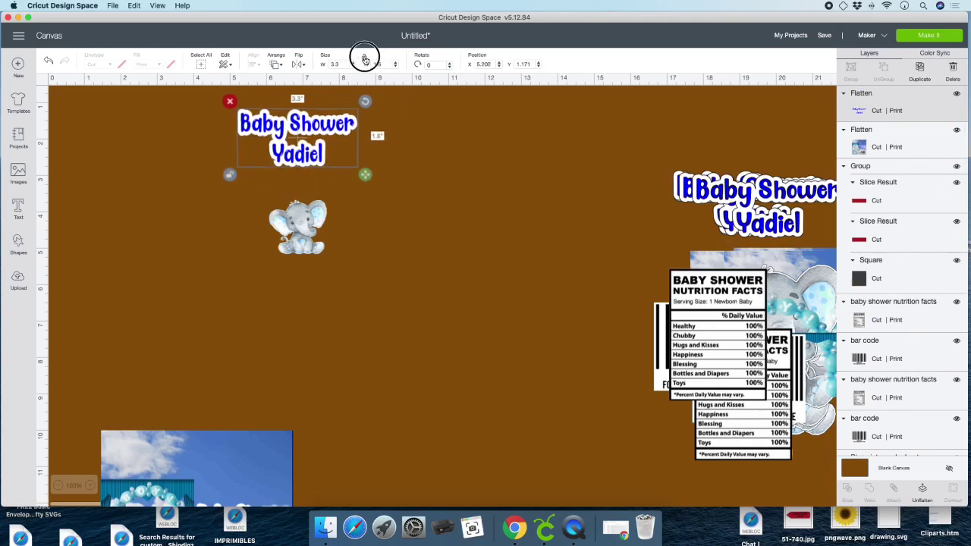
Place the elephant directly under the lettering, group the two and move the group beside the flattened sky label
drag(294, 229, 287, 202)
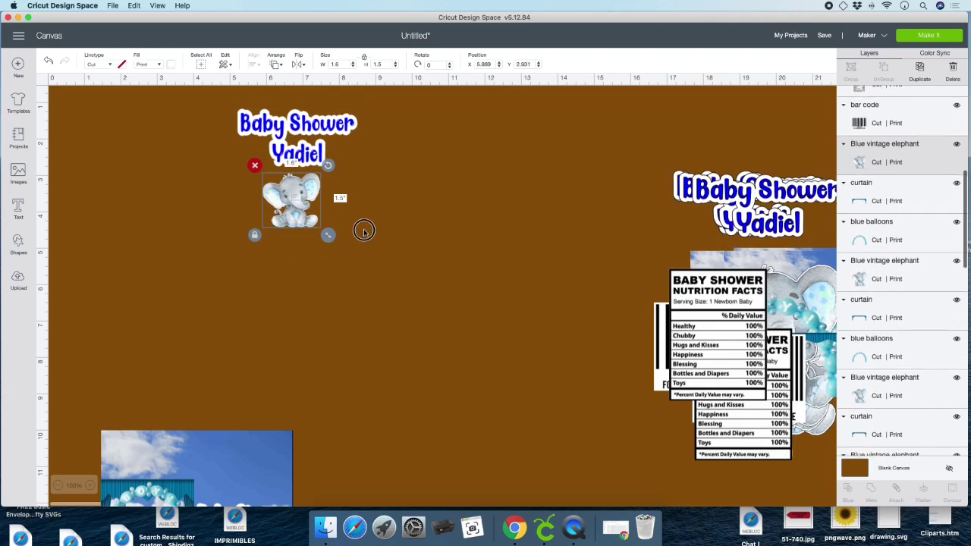
drag(370, 253, 210, 96)
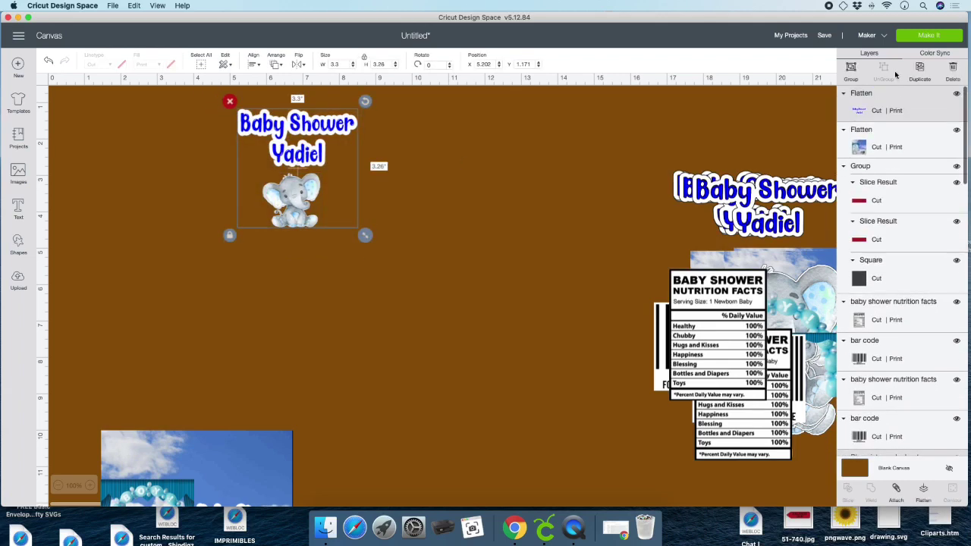
click(850, 70)
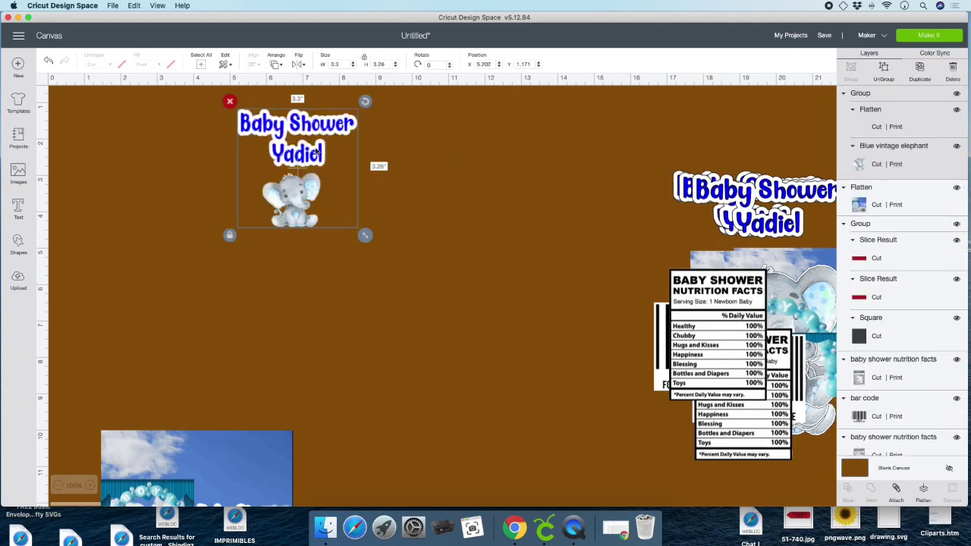
drag(311, 129, 367, 469)
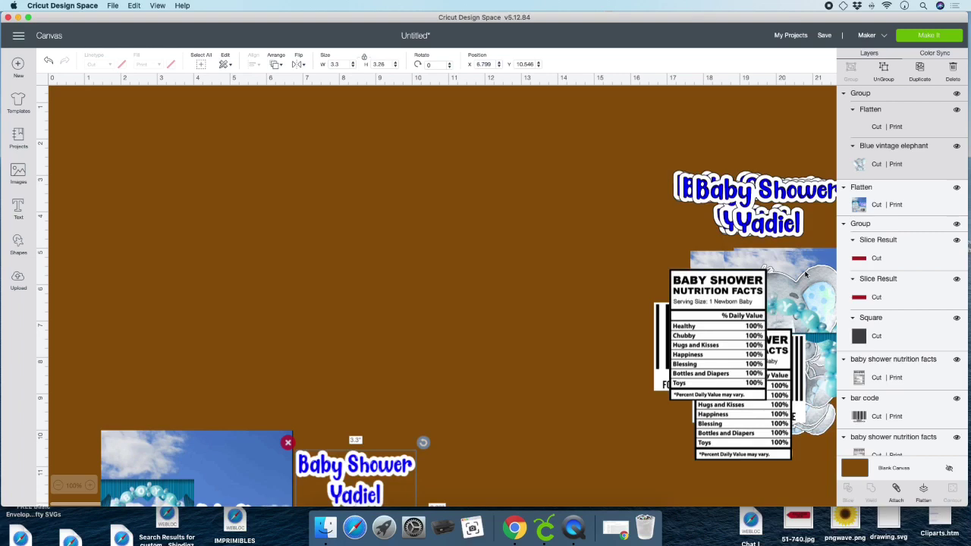
Add a circle and a square shape to the canvas and set them apart in the empty area
scroll(172, 274, right, 1)
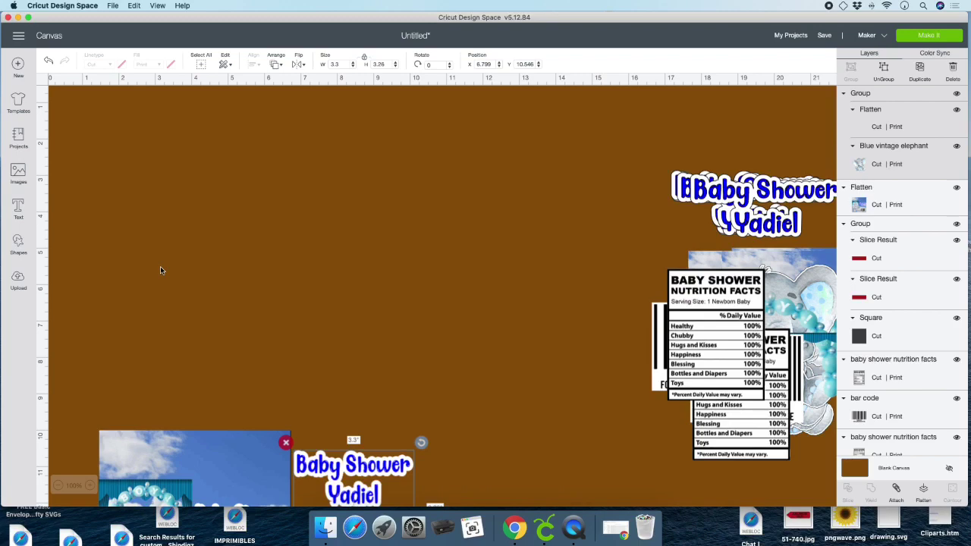
scroll(88, 276, down, 1)
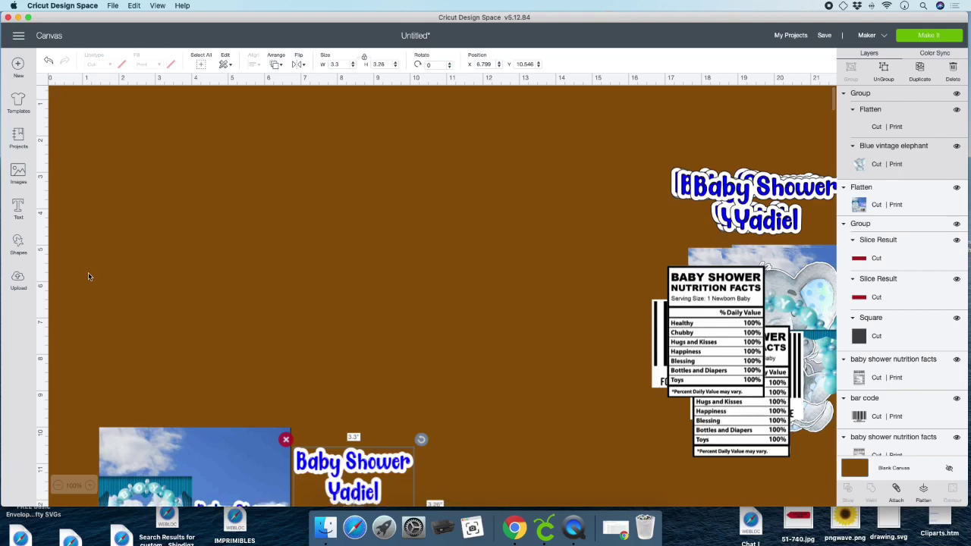
scroll(88, 276, right, 2)
scroll(88, 276, down, 1)
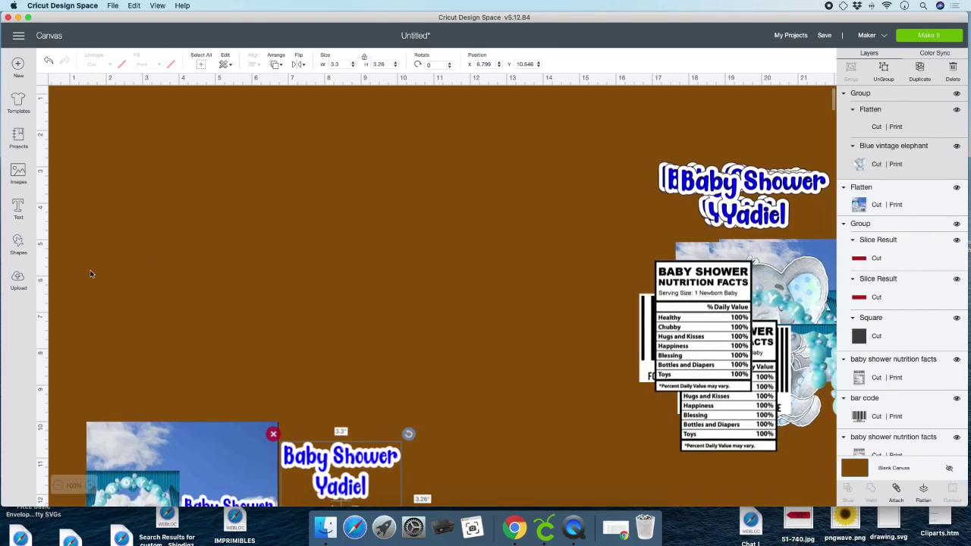
scroll(88, 272, up, 1)
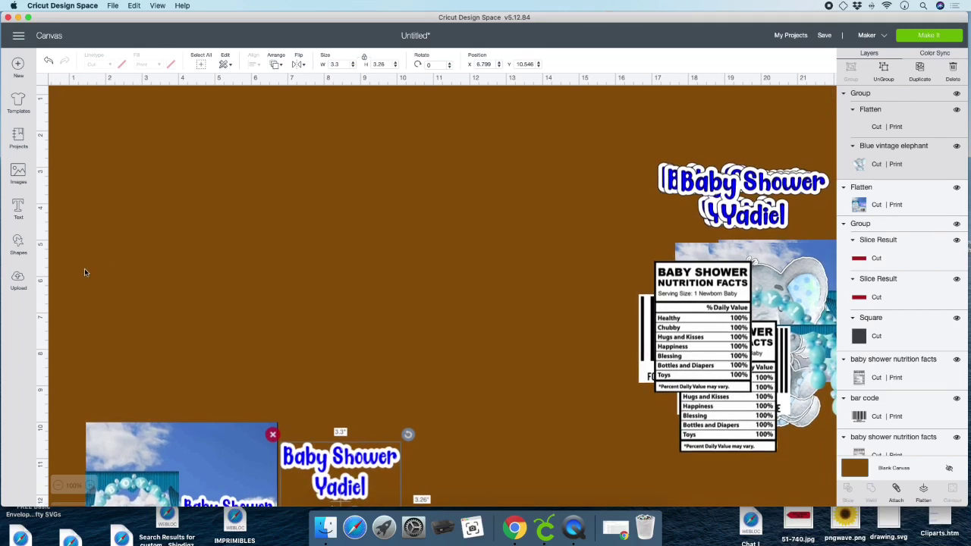
click(18, 242)
click(95, 176)
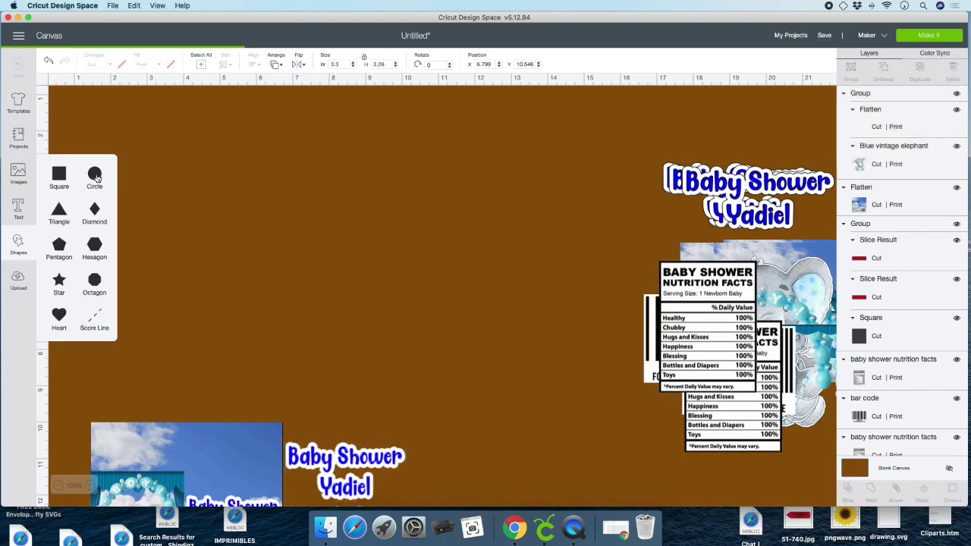
click(61, 174)
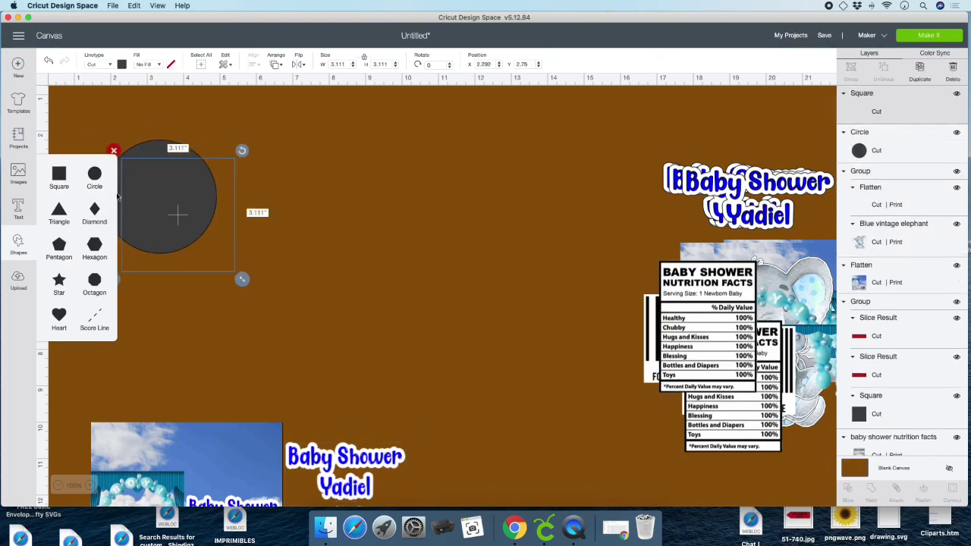
drag(185, 197, 251, 239)
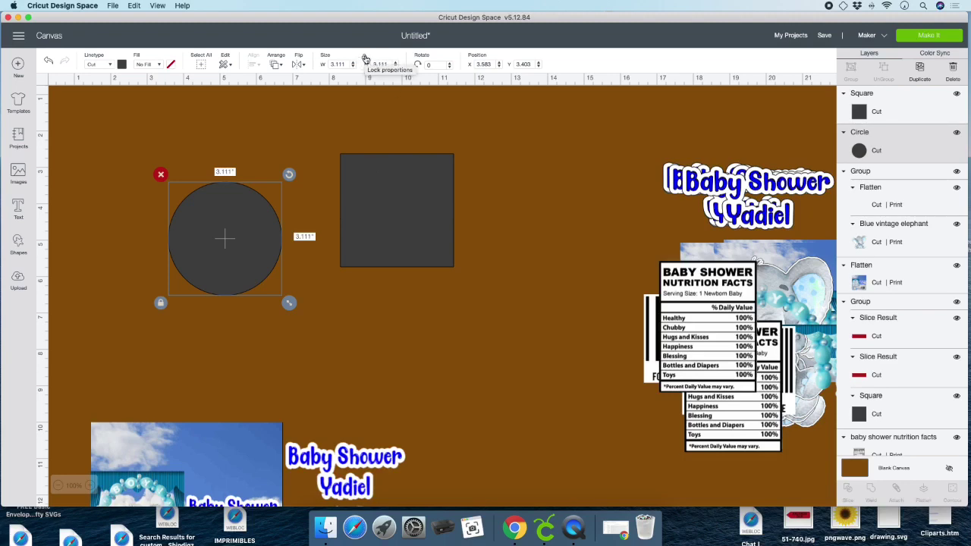
Make the square slightly wider than the circle and place it over the circle's upper half
click(363, 58)
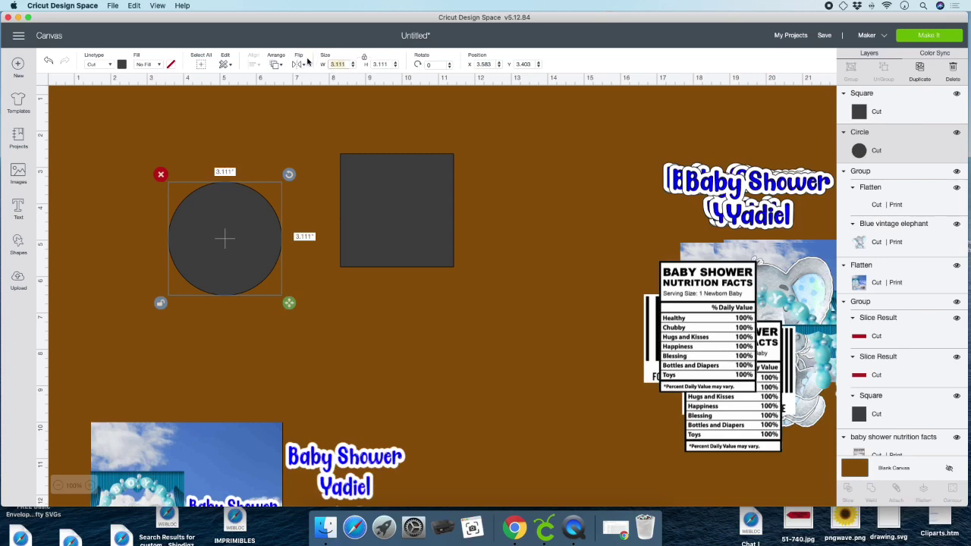
click(363, 59)
drag(426, 251, 294, 246)
click(158, 248)
click(318, 292)
Slice the overlapping square and circle, and remove the duplicate upper half-circle piece
scroll(321, 289, right, 2)
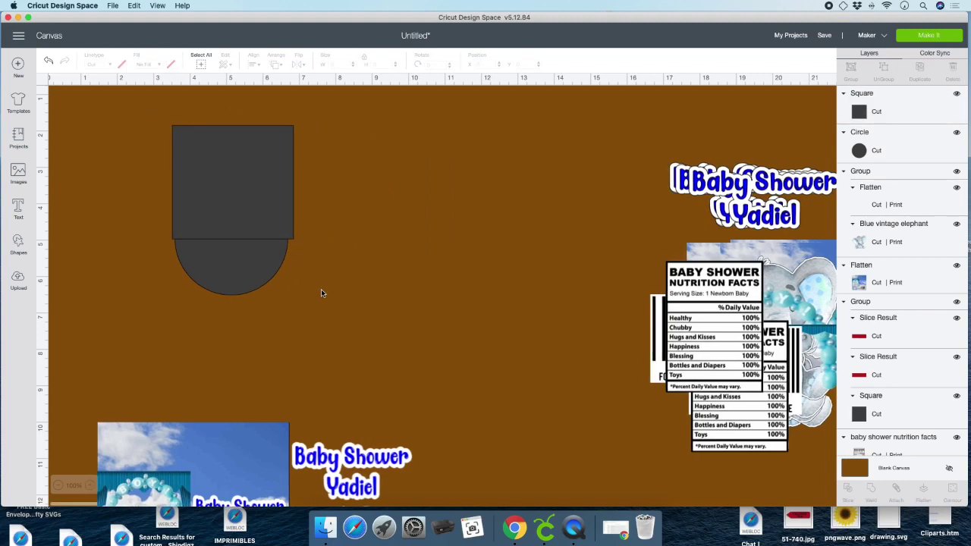
drag(311, 298, 154, 142)
click(848, 491)
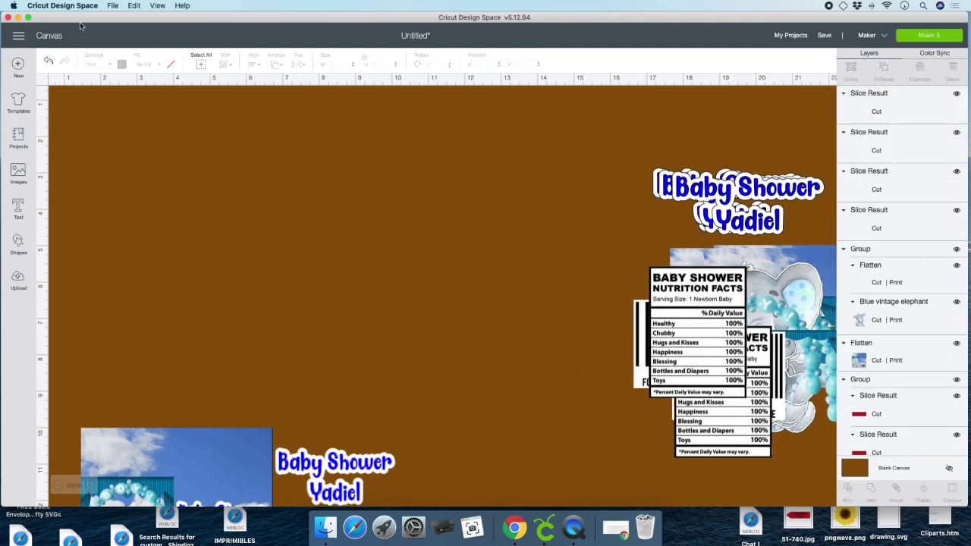
drag(199, 177, 296, 201)
click(287, 196)
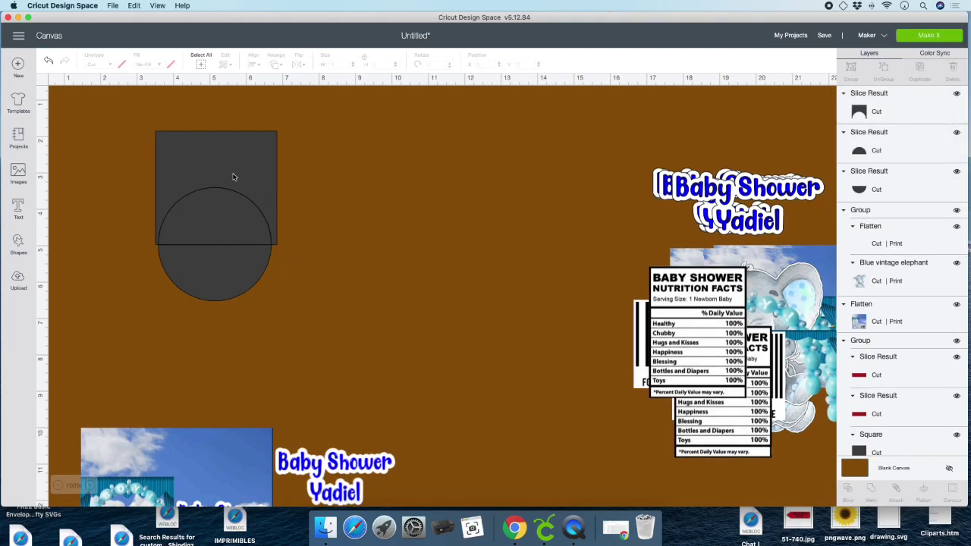
Delete the notched square and the upper half-circle left by the slice, and move the lower half-circle up in the empty area
drag(234, 177, 397, 201)
key(Delete)
drag(220, 217, 449, 227)
key(Delete)
drag(213, 281, 231, 235)
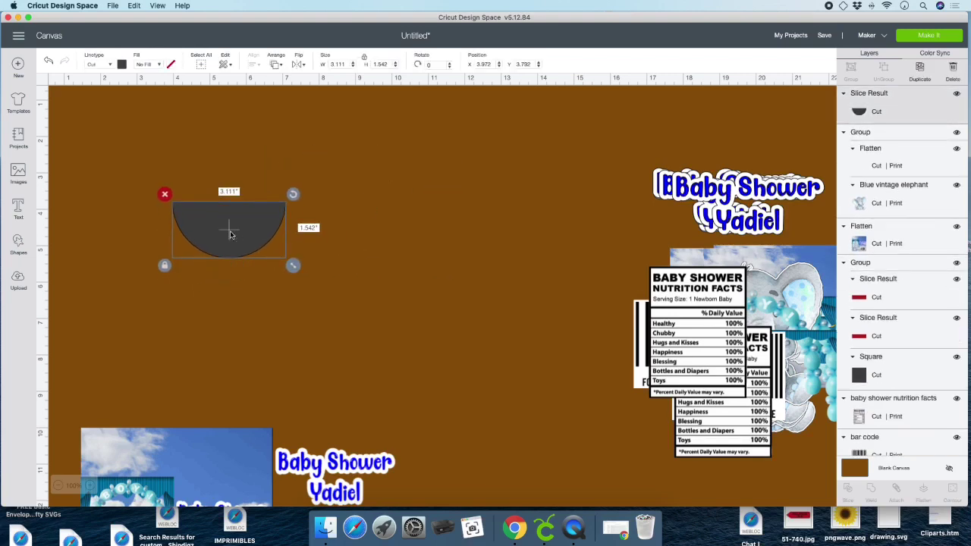
Resize the half-circle without locked proportions to 1.335 in wide and 1.442 in high, and move it to open space
click(364, 61)
key(Tab)
text(1)
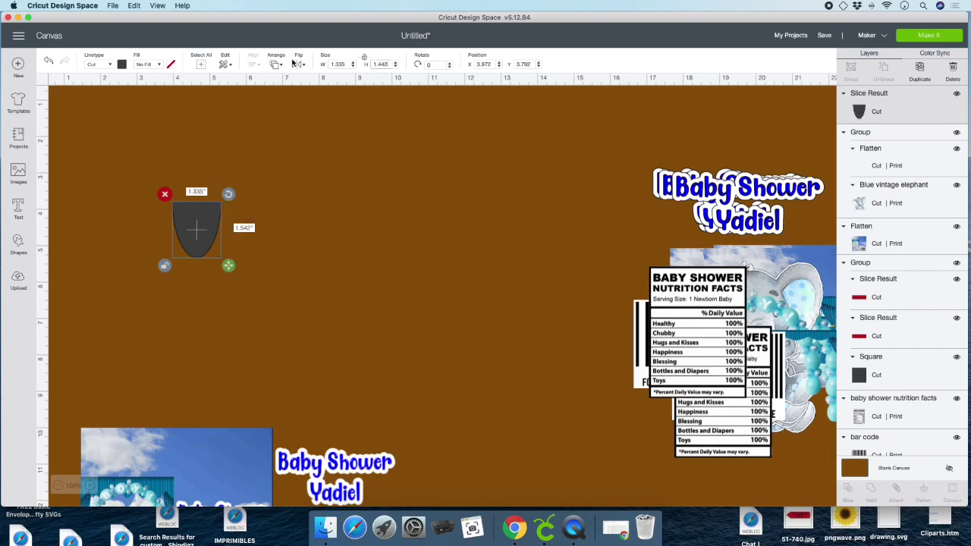
click(365, 58)
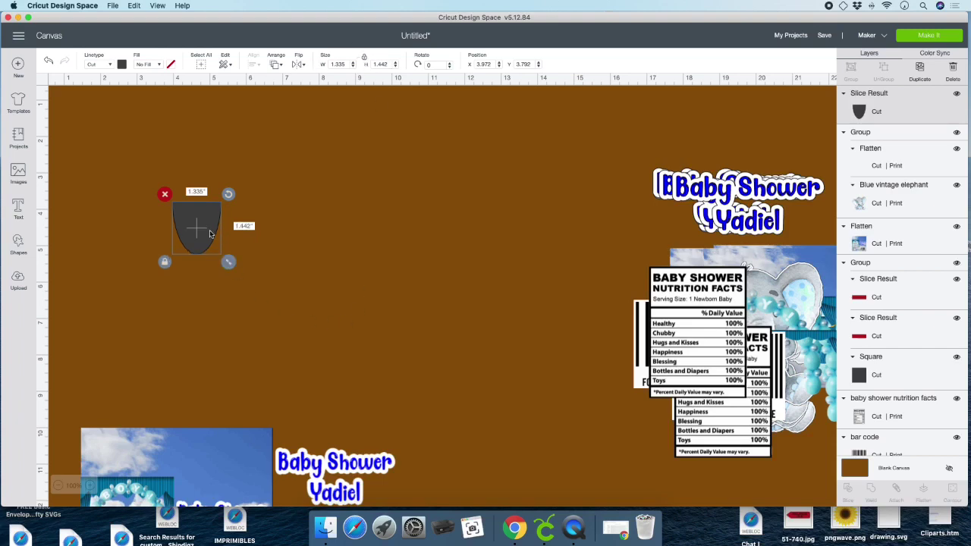
drag(205, 235, 277, 235)
click(370, 284)
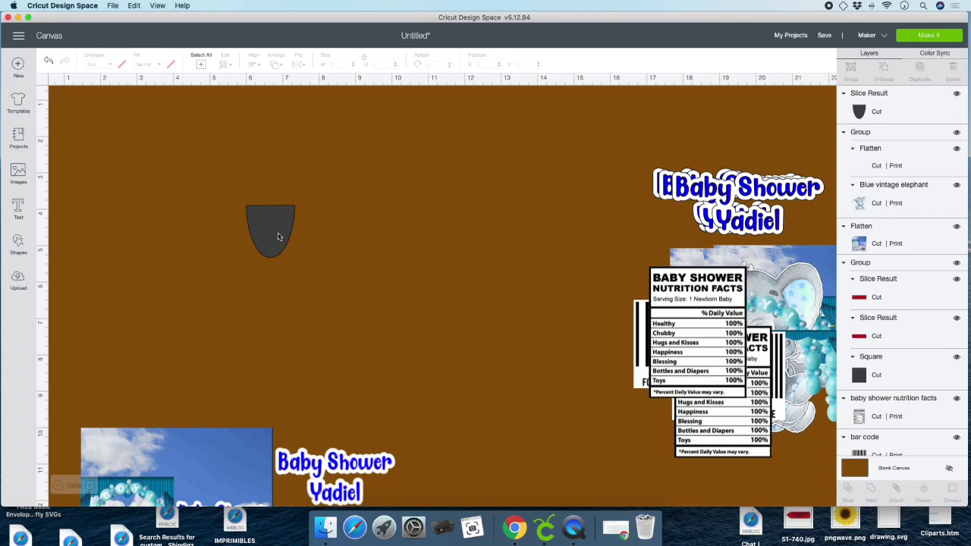
Place a sky image behind the shield-shaped piece and slice the two together
scroll(278, 237, right, 1)
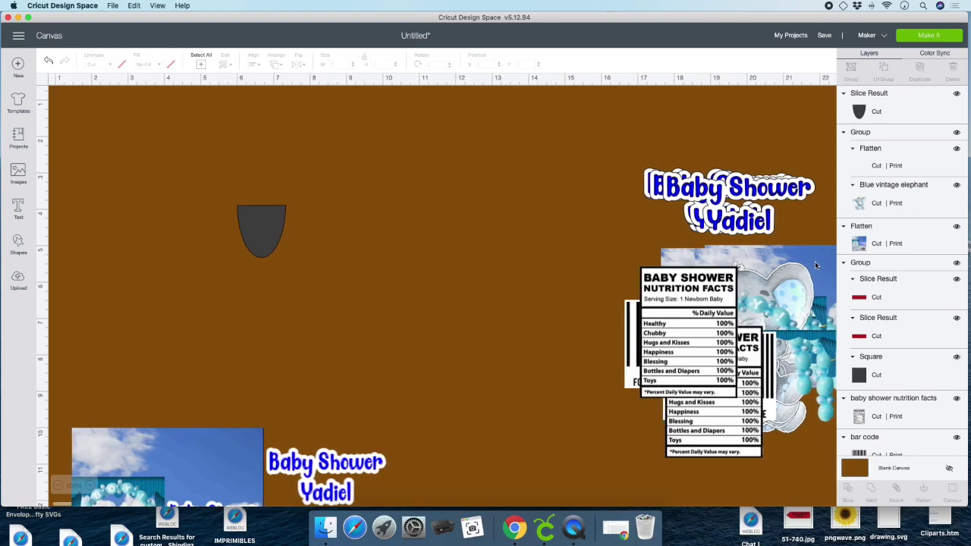
drag(792, 258, 287, 171)
click(203, 143)
drag(125, 122, 473, 346)
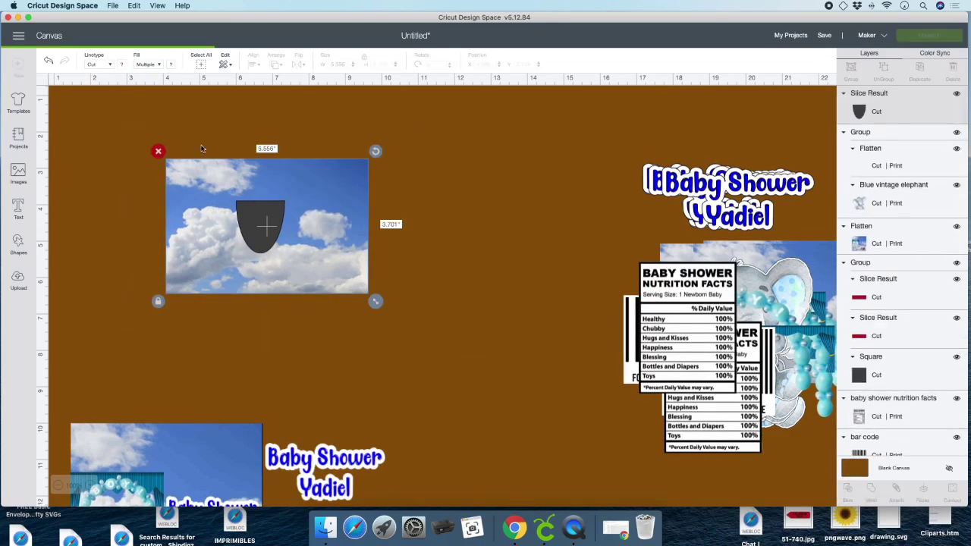
Delete the dark cutter shape and the leftover sky with the hole, keeping the shield-shaped sky piece
drag(254, 223, 472, 256)
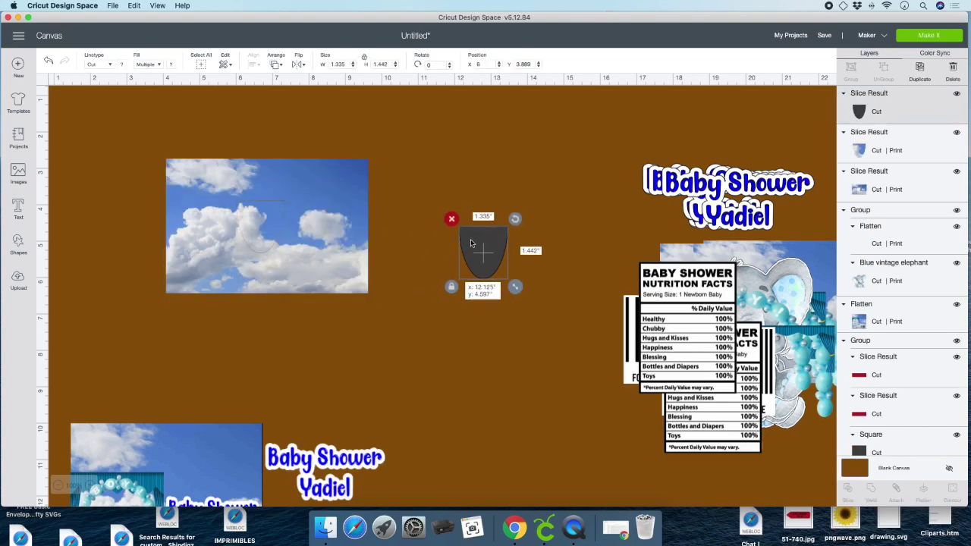
click(452, 218)
drag(340, 193, 537, 224)
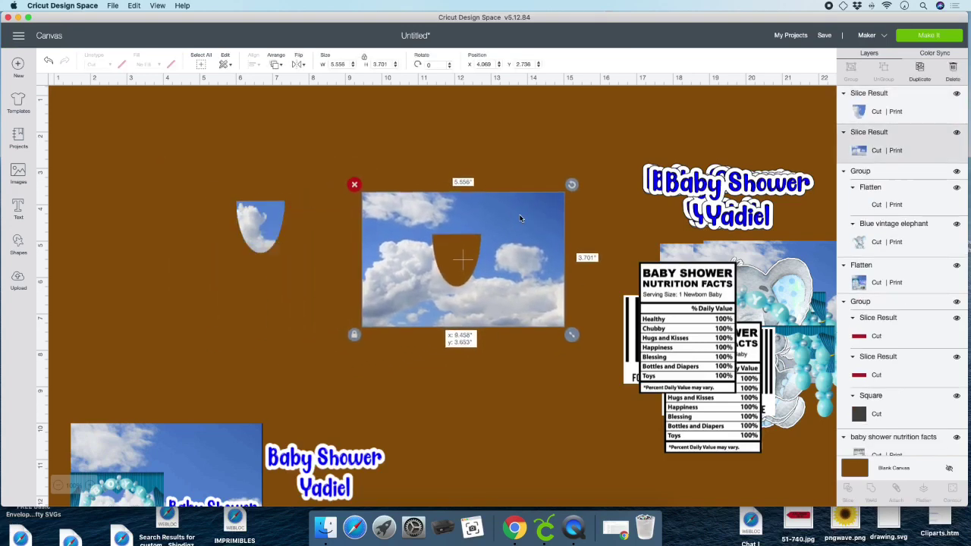
click(353, 182)
click(266, 224)
click(592, 272)
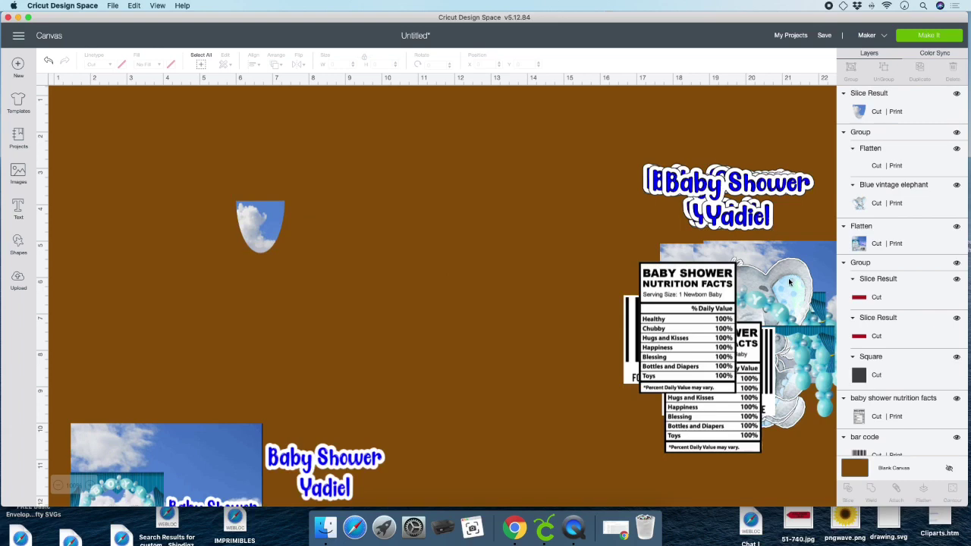
Bring a curtain, a balloon arch and an elephant out of the image stack into the area beside the sky shield
drag(819, 333, 410, 176)
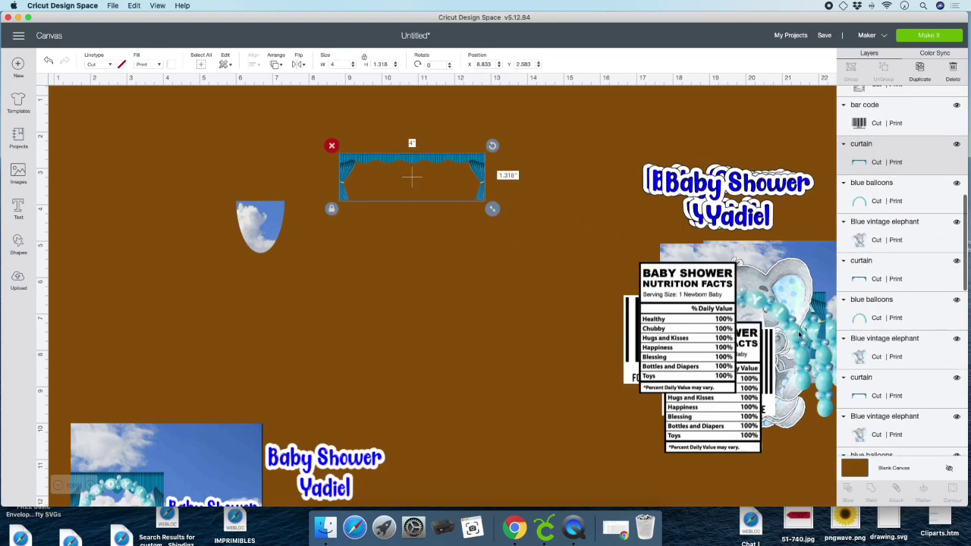
drag(666, 287, 338, 247)
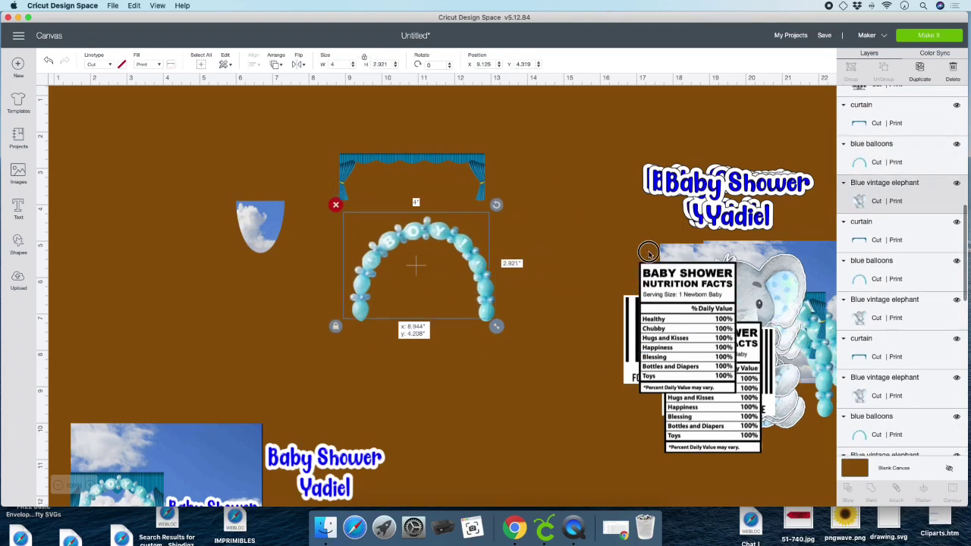
drag(800, 312, 429, 267)
Scale the elephant down to about 1.89 in wide and the balloon arch to about 1.44 in wide
drag(462, 377, 386, 309)
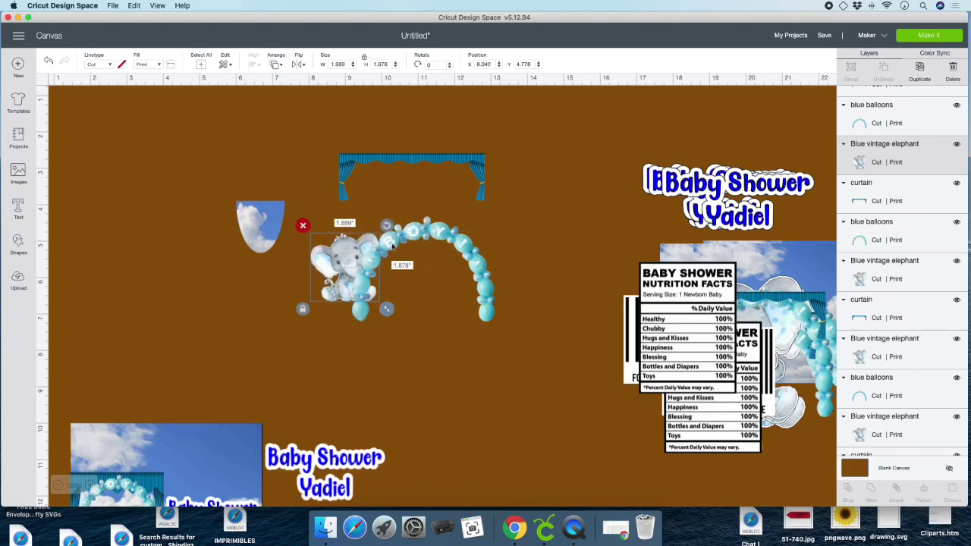
click(489, 307)
drag(504, 322, 408, 241)
scroll(402, 220, right, 1)
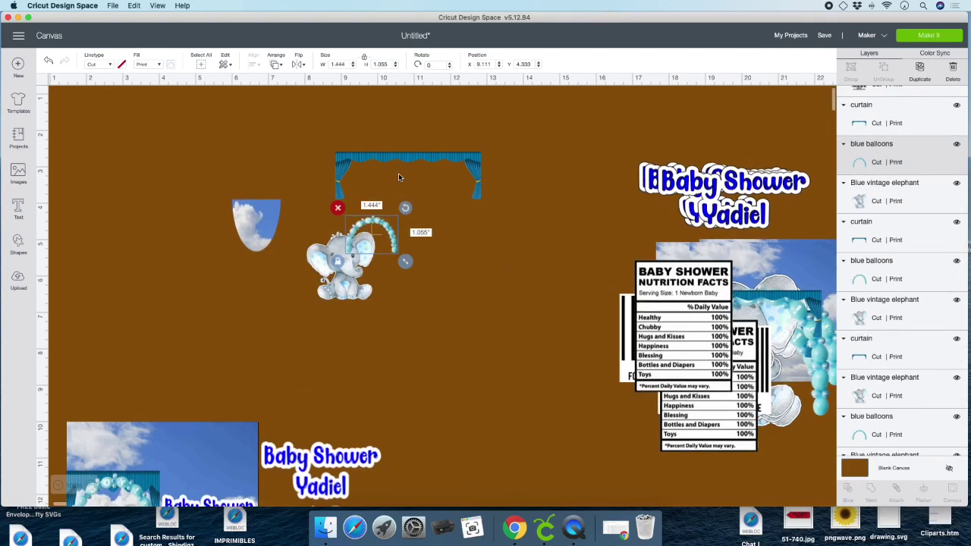
Move the curtain down over the elephant and balloon arch, and bring all three to the front
click(409, 159)
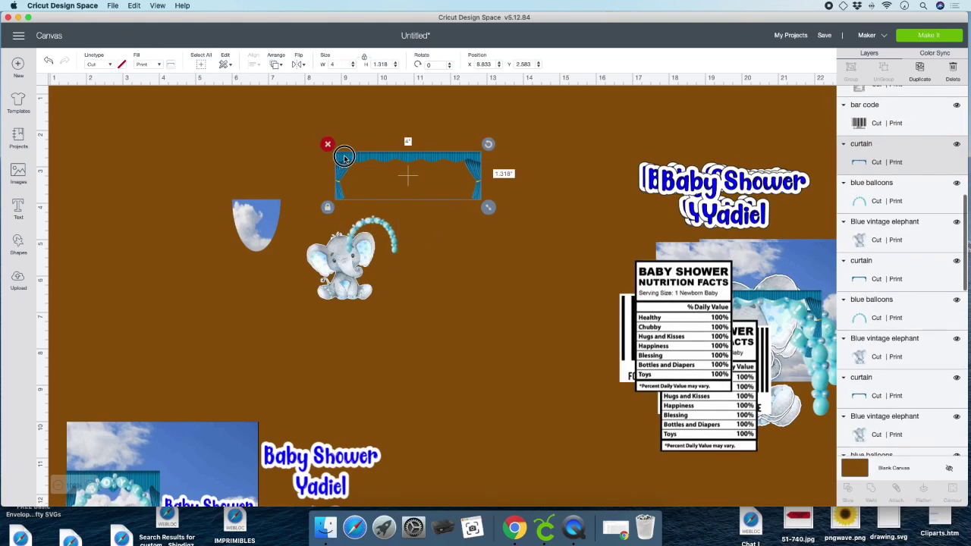
drag(345, 156, 343, 231)
drag(309, 190, 498, 305)
click(270, 66)
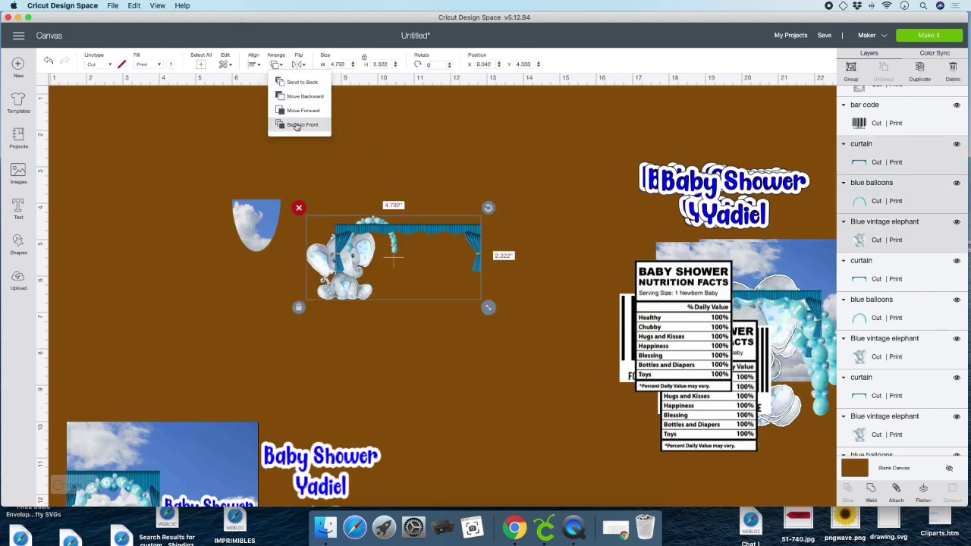
click(288, 125)
click(357, 191)
Fit the curtain across the top of the sky shield and place the balloon arch in front at about 1.07 in wide
drag(369, 222, 265, 206)
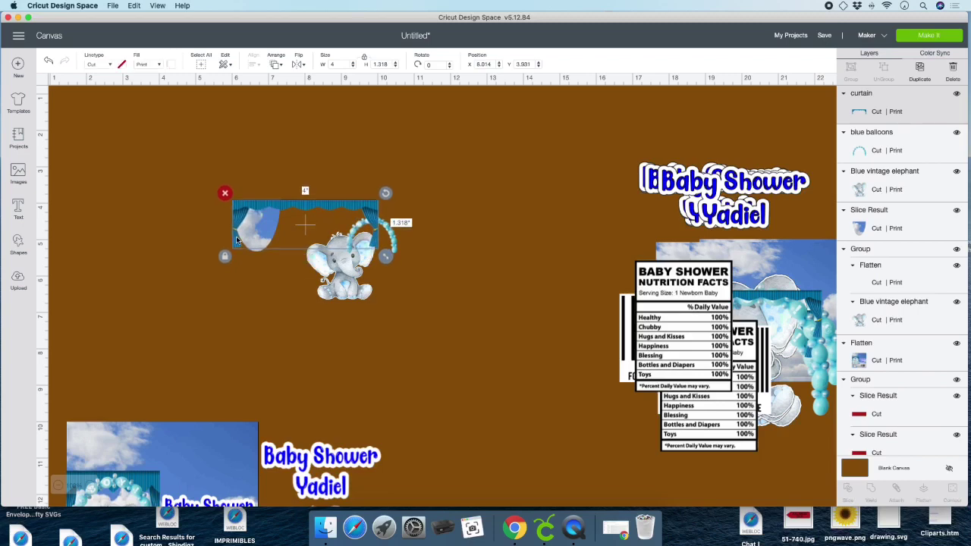
drag(385, 260, 232, 188)
drag(385, 226, 233, 195)
click(276, 64)
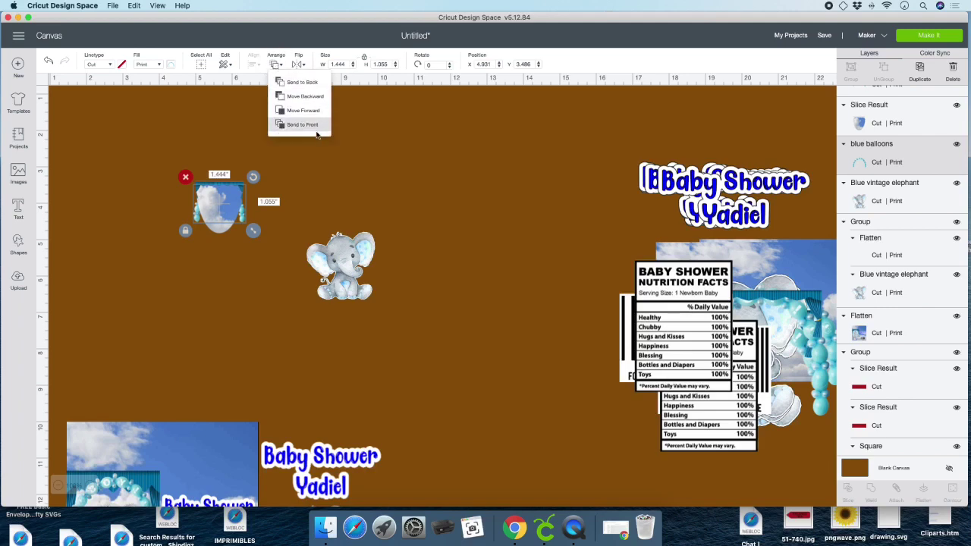
click(307, 125)
drag(253, 232, 225, 188)
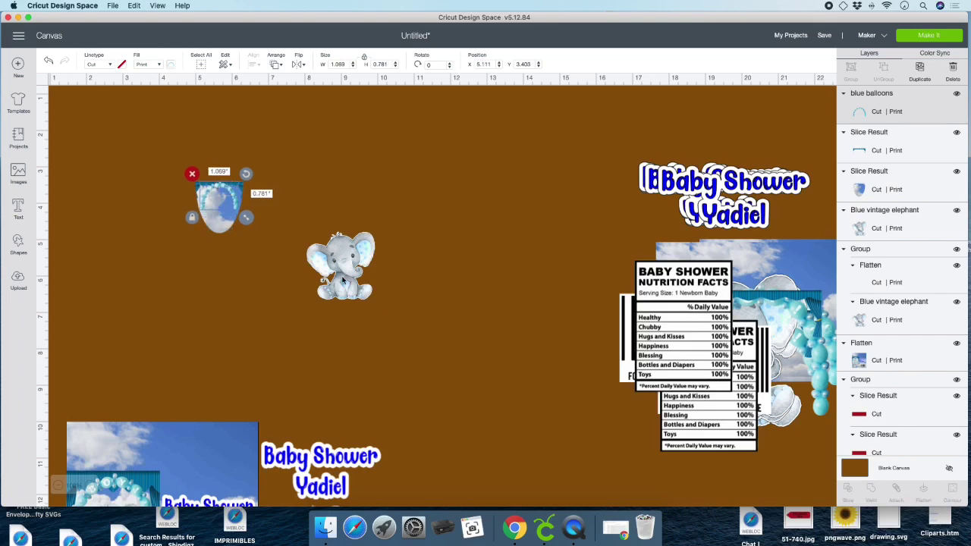
Shrink the elephant to about 0.69 in wide, place it on the sky shield and bring it to the front
click(344, 282)
drag(385, 308, 236, 233)
click(282, 65)
click(298, 125)
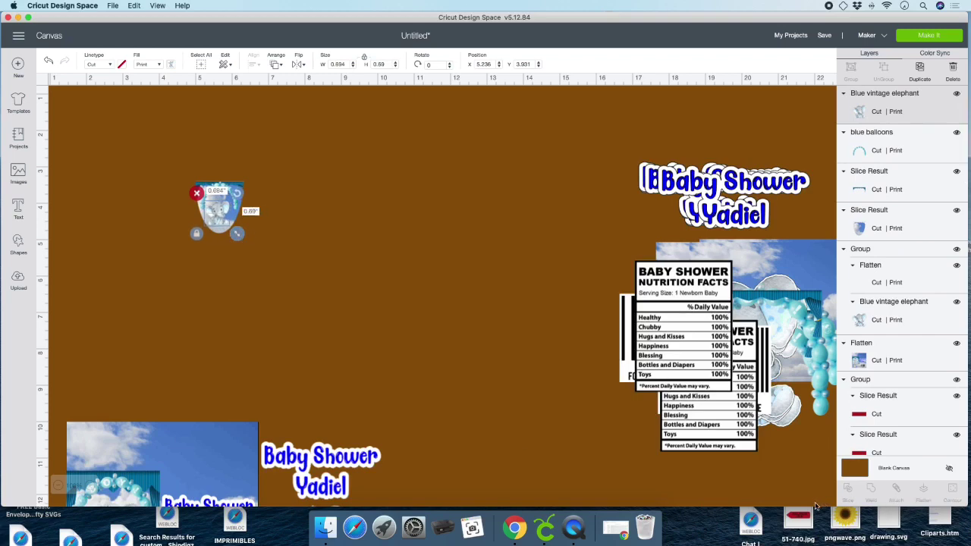
Flatten a copy of the "Baby Shower" lettering, shrink it to about 0.72 in wide and place it above the shield's elephant
key(super+equal)
drag(805, 158, 415, 191)
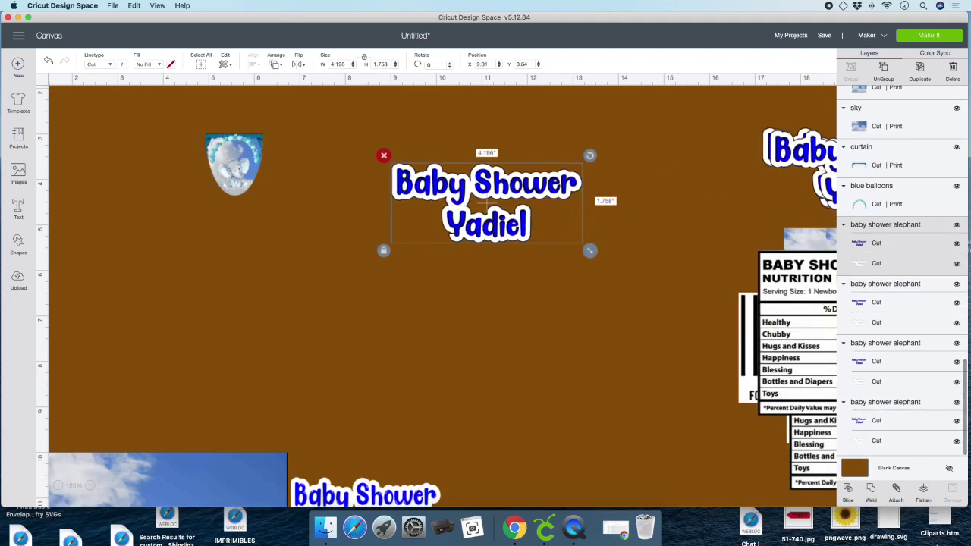
click(923, 491)
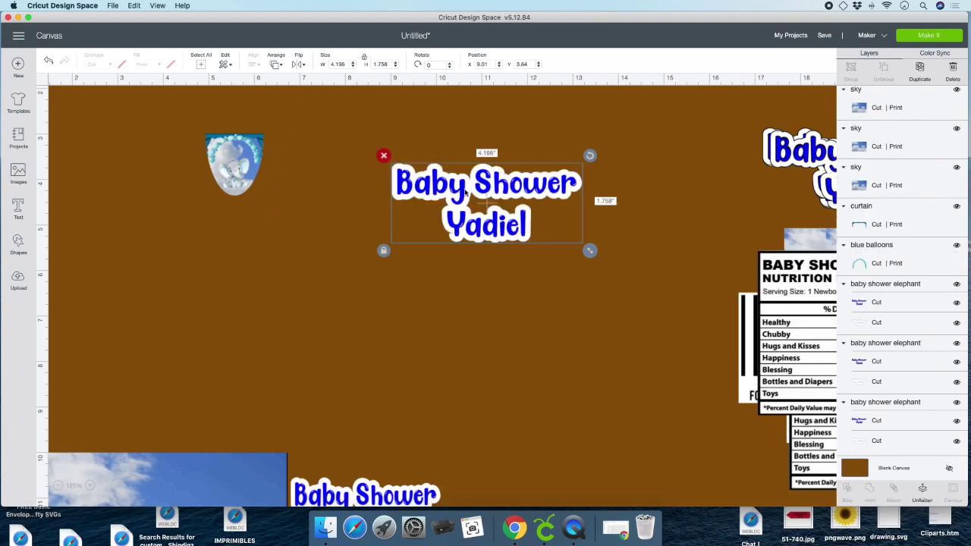
drag(589, 251, 238, 149)
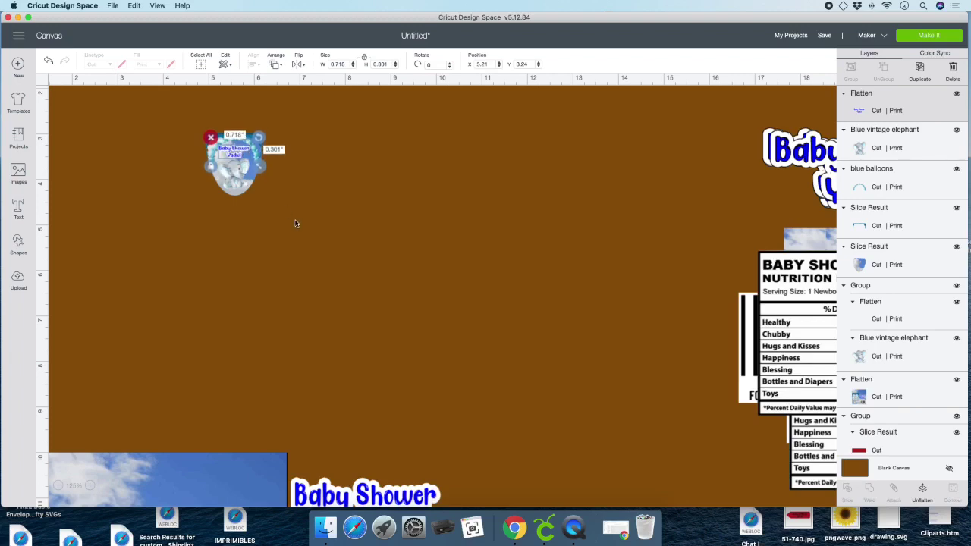
click(267, 204)
click(243, 183)
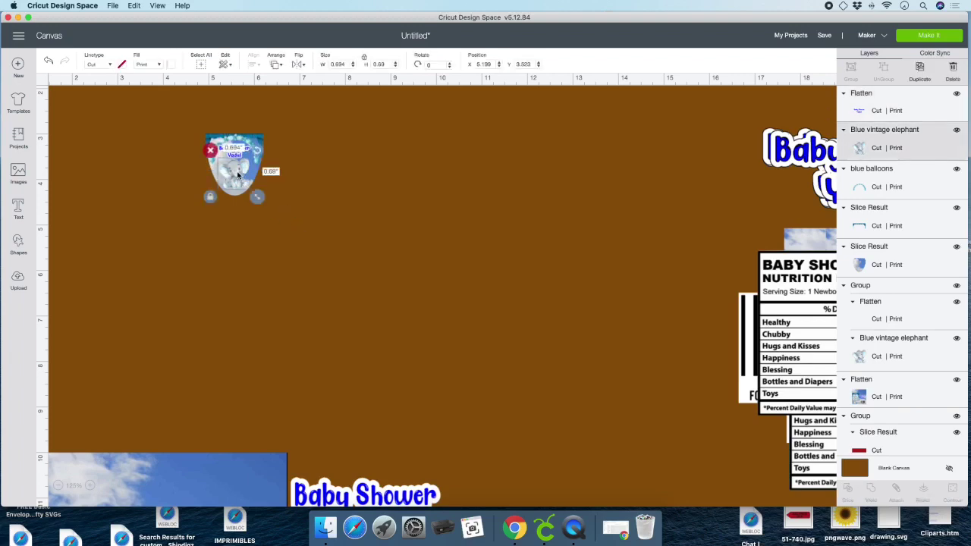
click(314, 230)
Flatten all layers of the shield label into one piece and move it beside the lower lettering and elephant group
drag(200, 116, 312, 213)
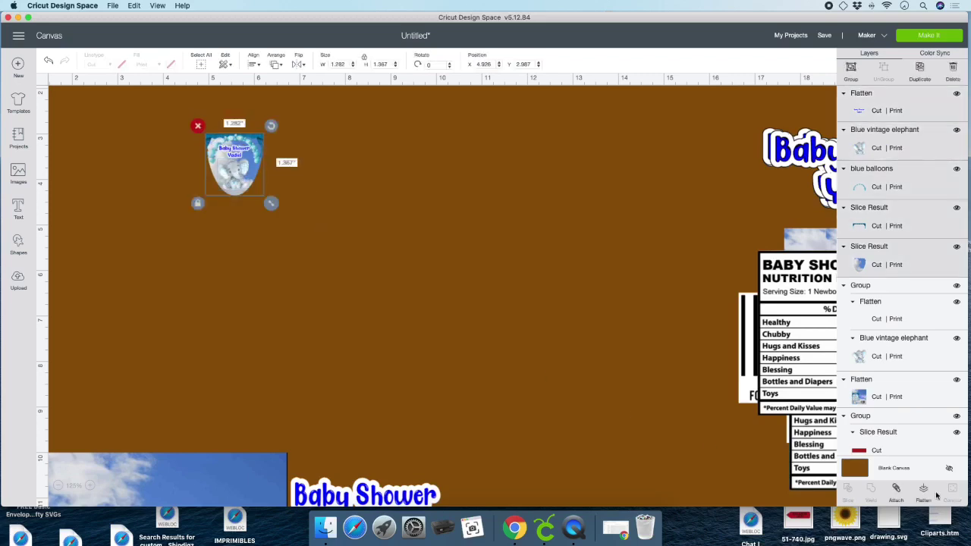
click(923, 491)
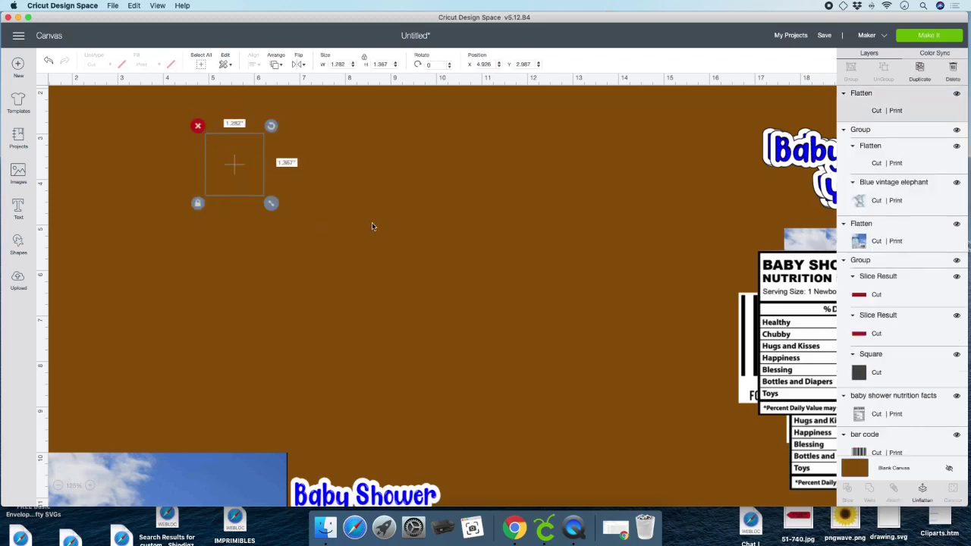
drag(255, 215, 503, 506)
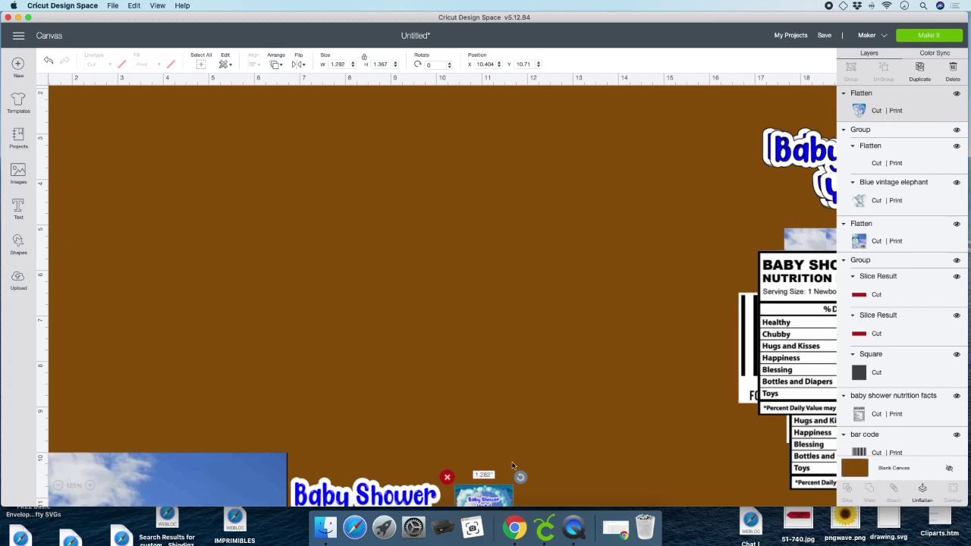
click(547, 414)
Shift the front nutrition facts label outward from the stack of images
drag(789, 341, 743, 346)
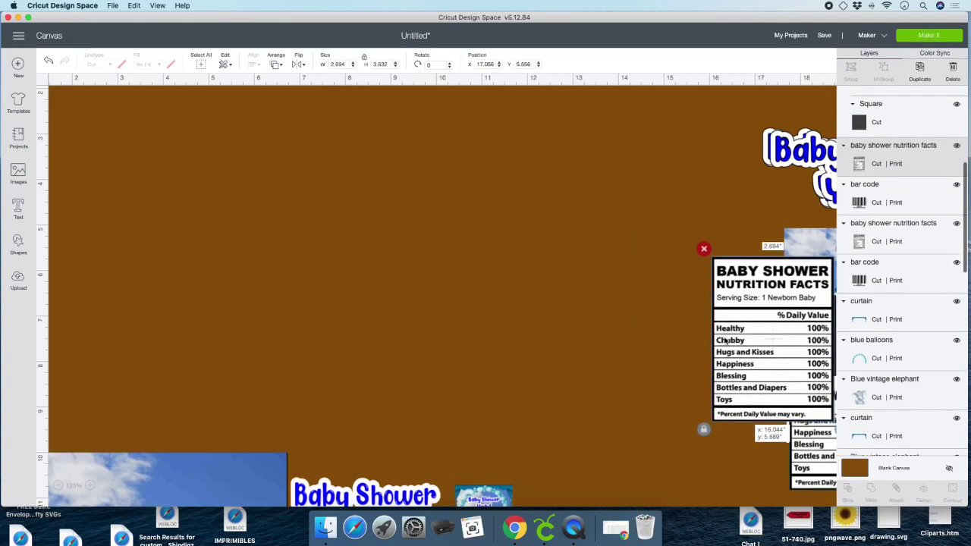
click(57, 486)
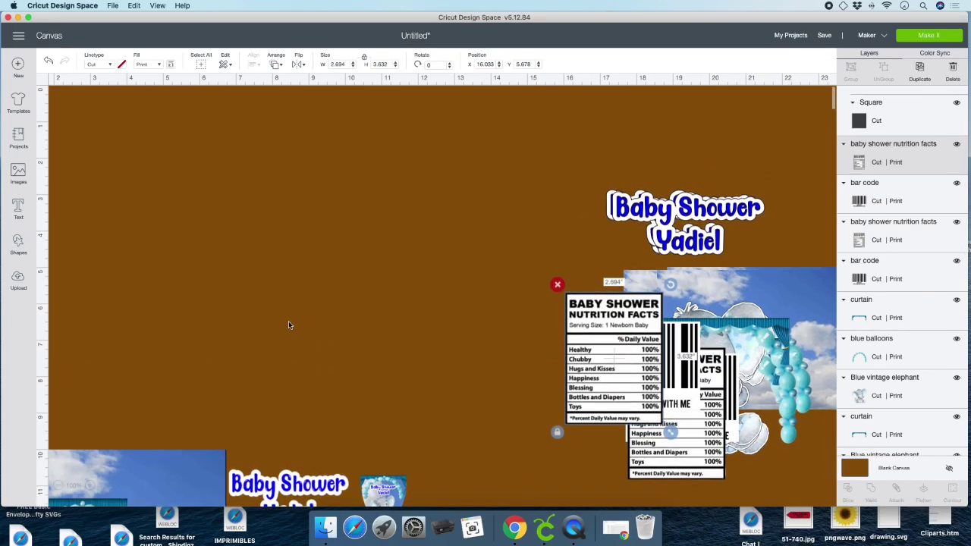
Search the uploaded images for "fruits" and insert the fruit image into the canvas
click(18, 173)
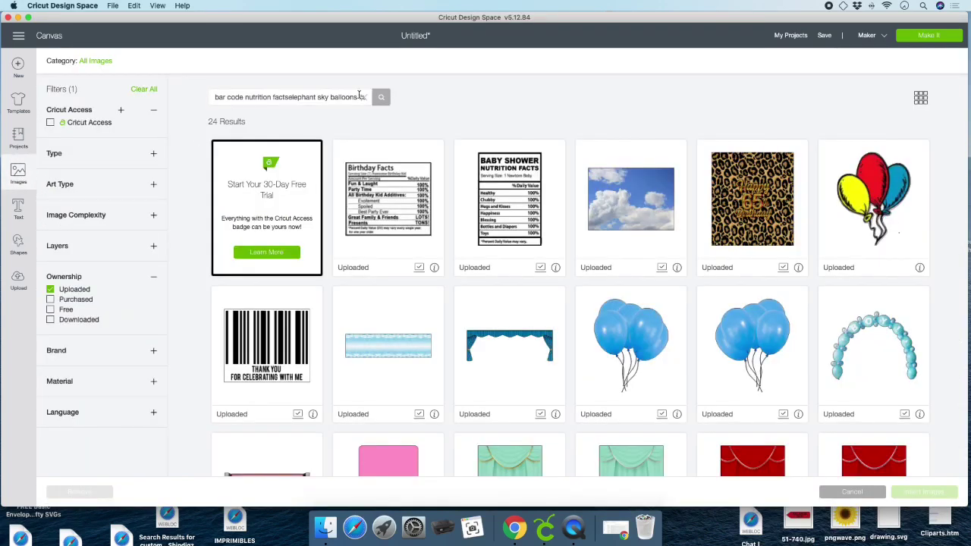
click(363, 97)
text(fruits)
key(Return)
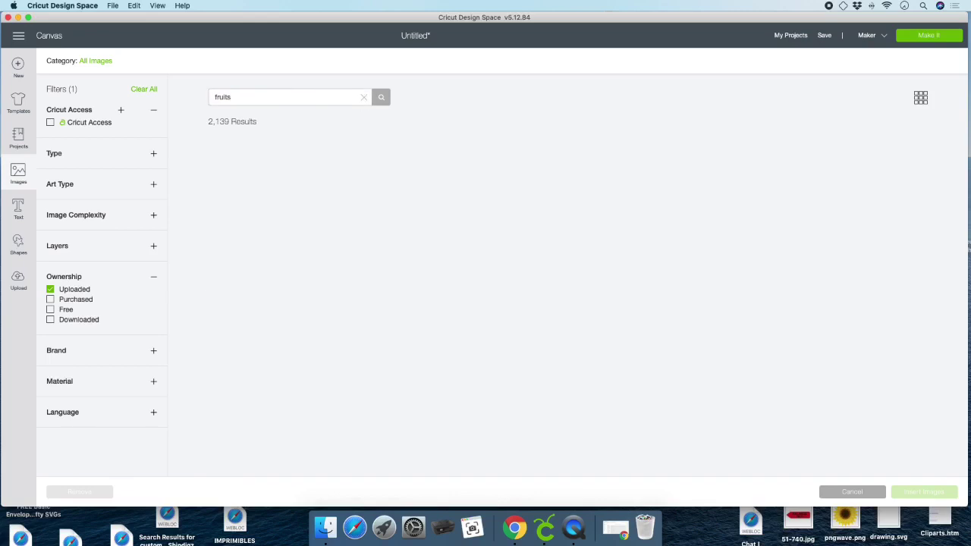
click(391, 227)
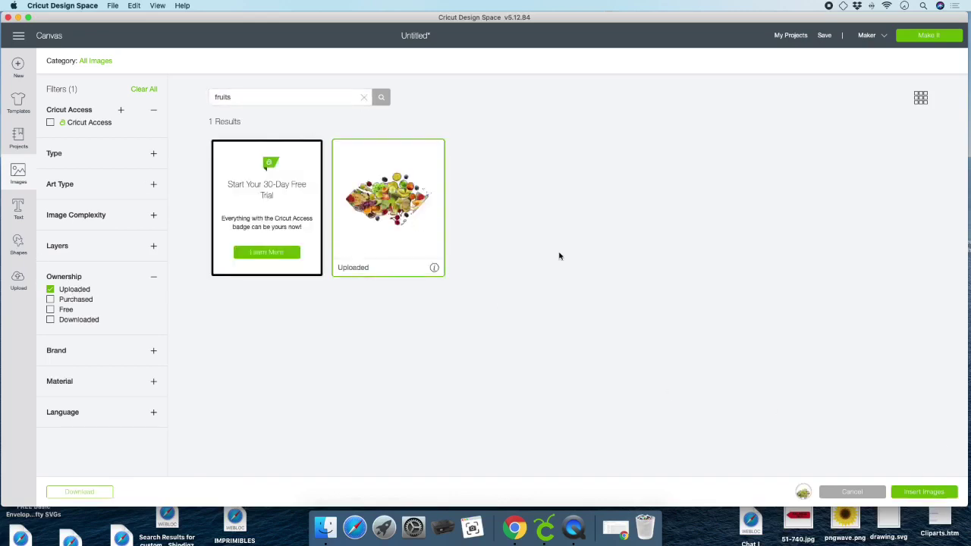
click(918, 491)
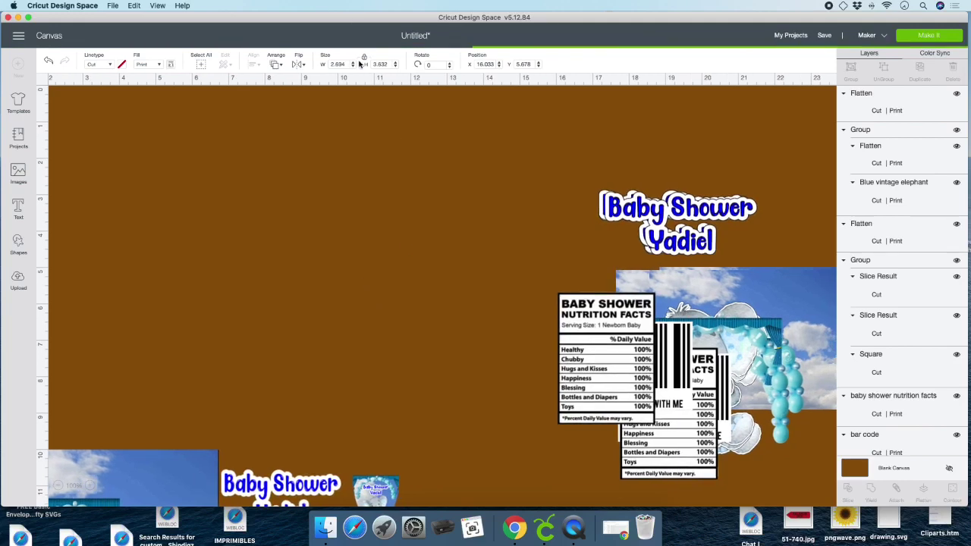
Scale the fruit image down and place it above the "Baby Shower" lettering stack
drag(350, 65, 310, 63)
text(3.)
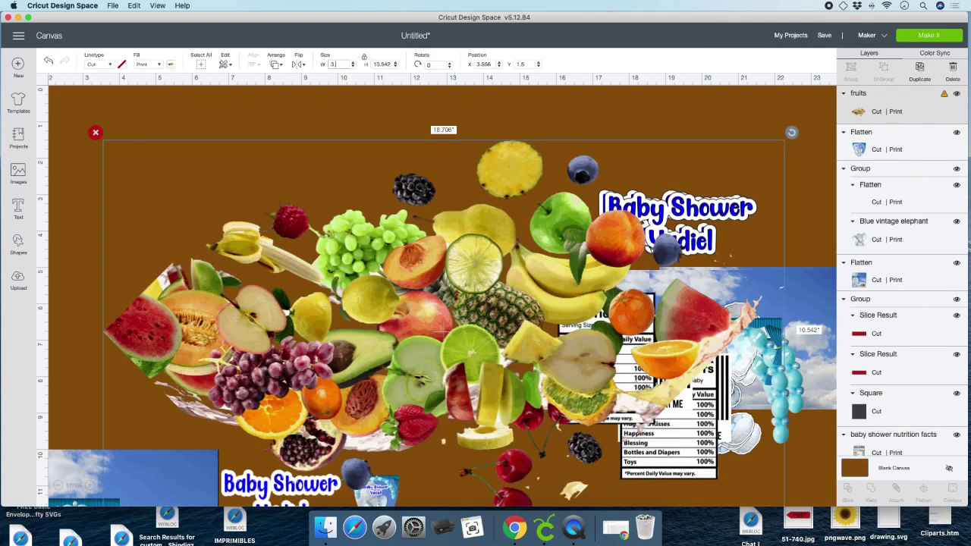
key(Return)
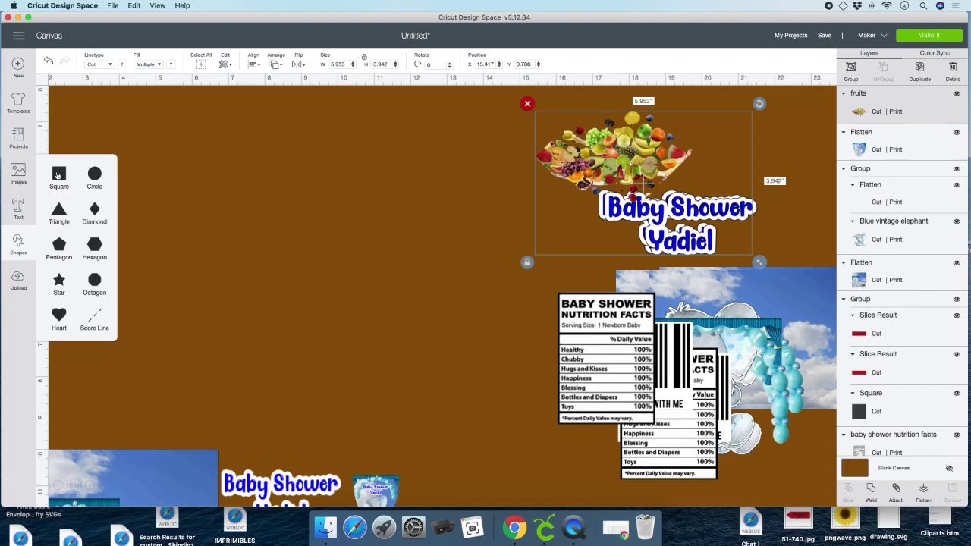
Add two squares to the canvas and set them apart in the empty area
click(58, 175)
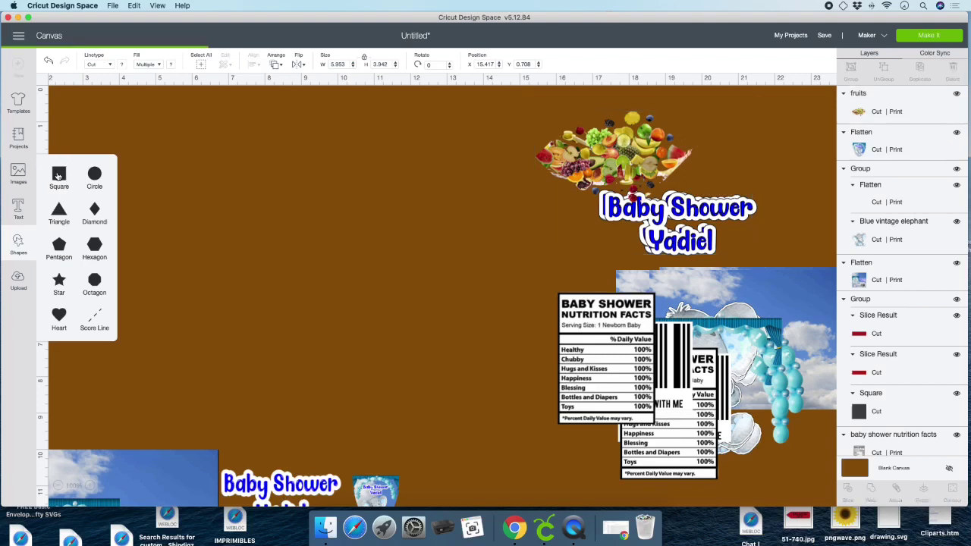
drag(179, 215, 238, 229)
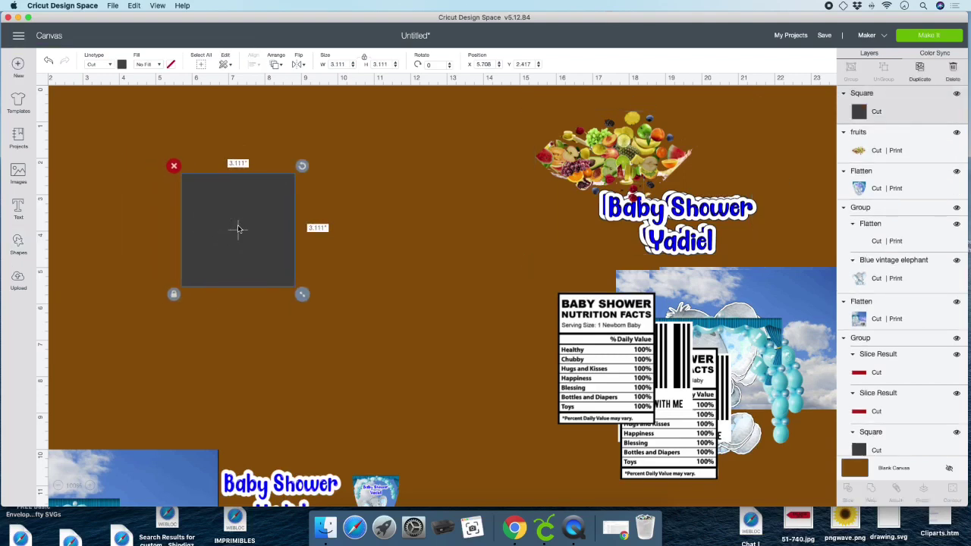
click(19, 239)
click(58, 174)
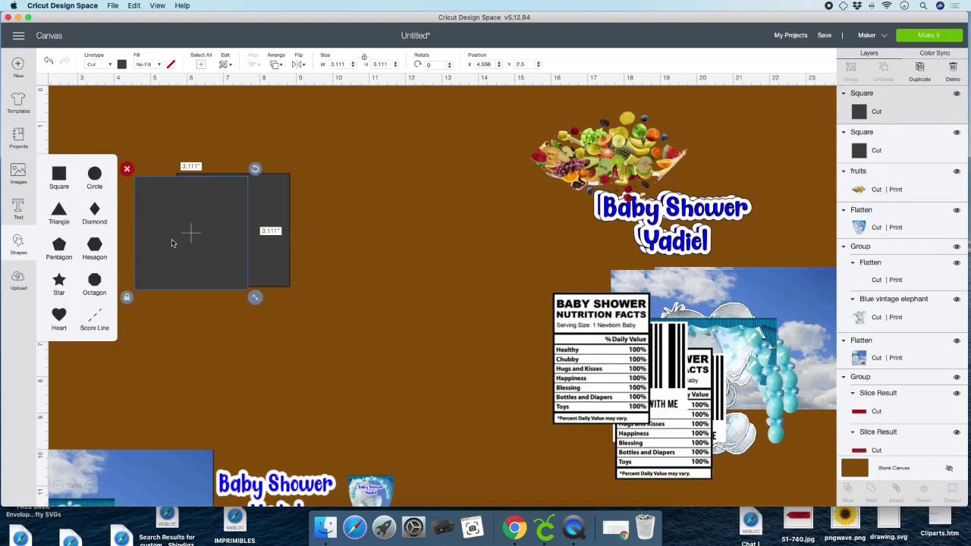
drag(171, 242, 458, 355)
Move a sky image out of the stack into the open area behind the second square
drag(702, 280, 496, 193)
click(233, 224)
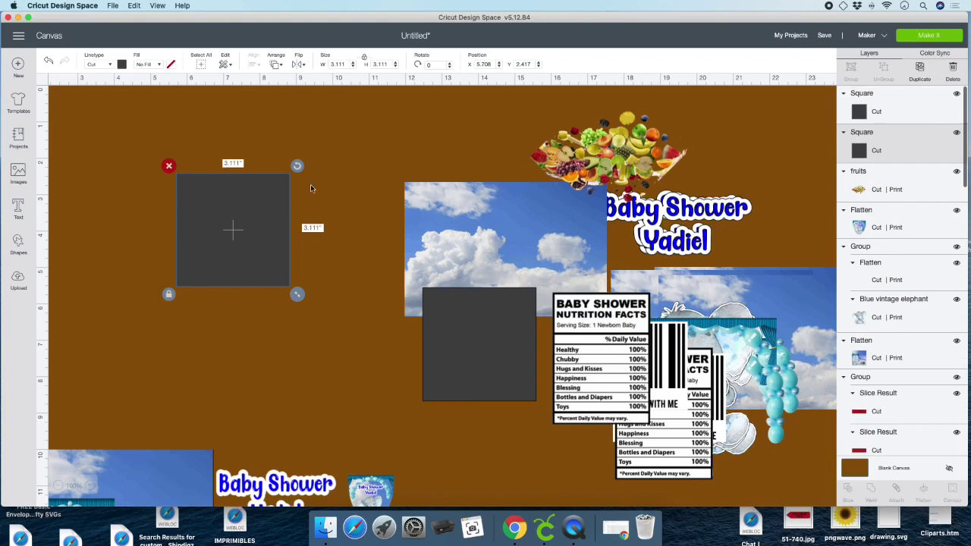
Resize the selected square to 7.25 in wide by 4.5 in high and reposition it beside the sky image
click(345, 64)
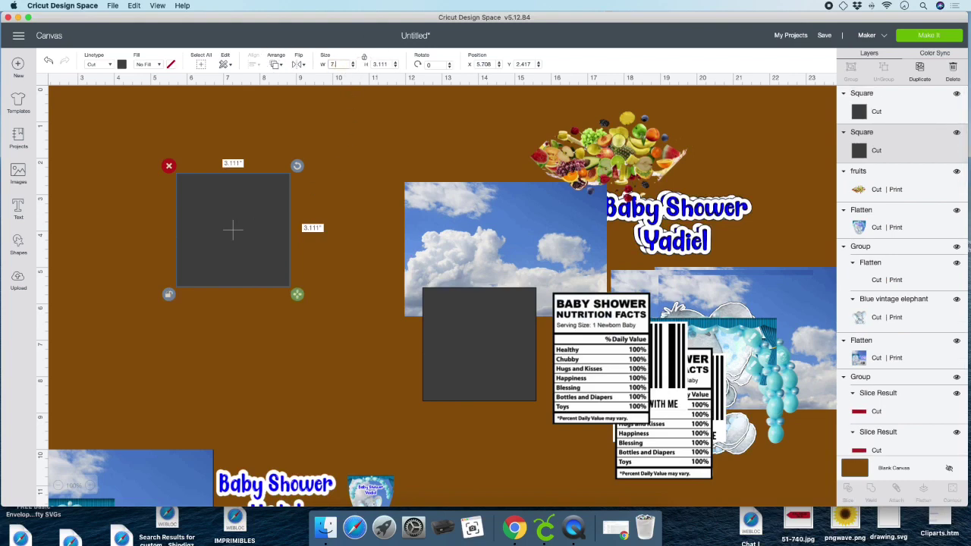
key(Tab)
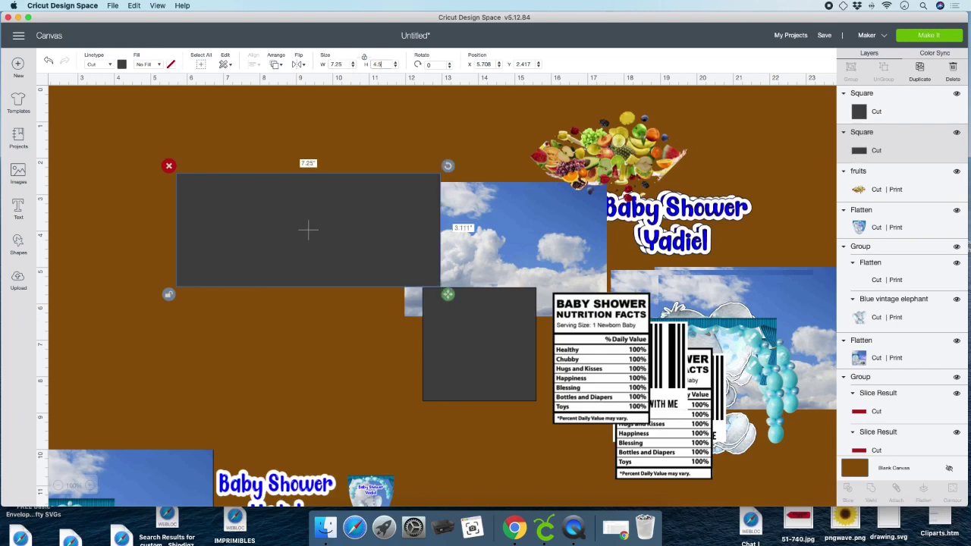
text(4.5)
key(Return)
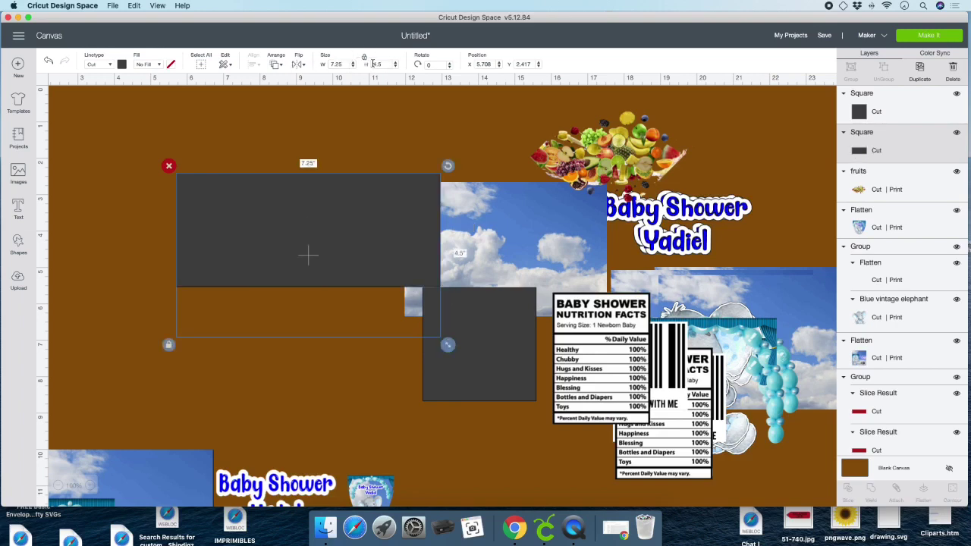
drag(374, 277, 330, 249)
Place the nearby sky image behind the gray rectangle and enlarge it to about 8.4 by 5.1 in, covering the rectangle on all sides
click(504, 239)
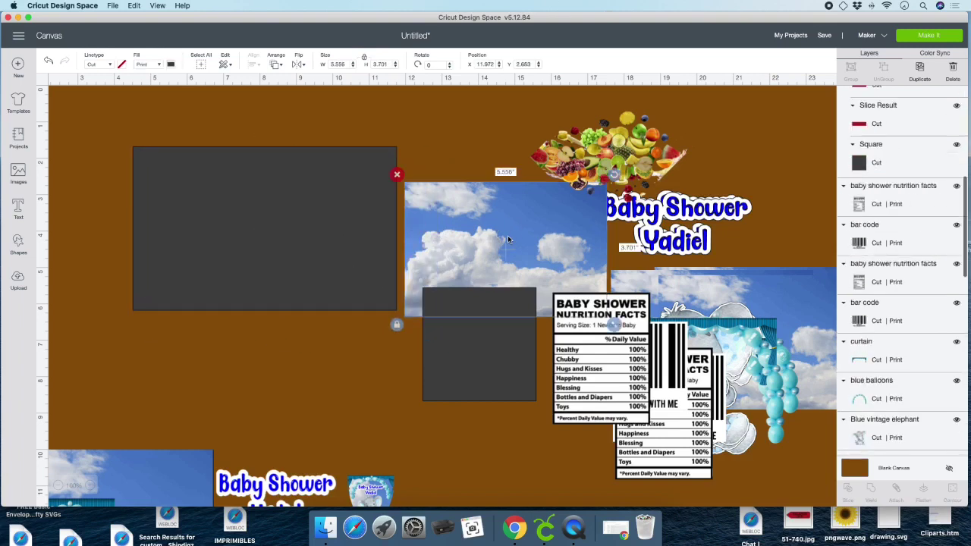
drag(507, 235, 210, 195)
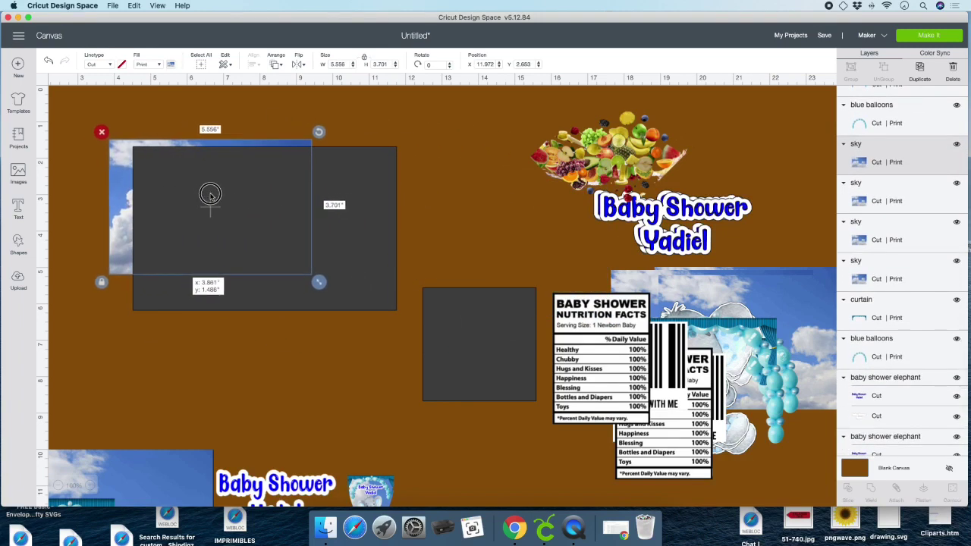
drag(322, 289, 423, 335)
Slice the sky image with the gray rectangle, separate the pieces and delete the leftover sky border
drag(108, 112, 228, 189)
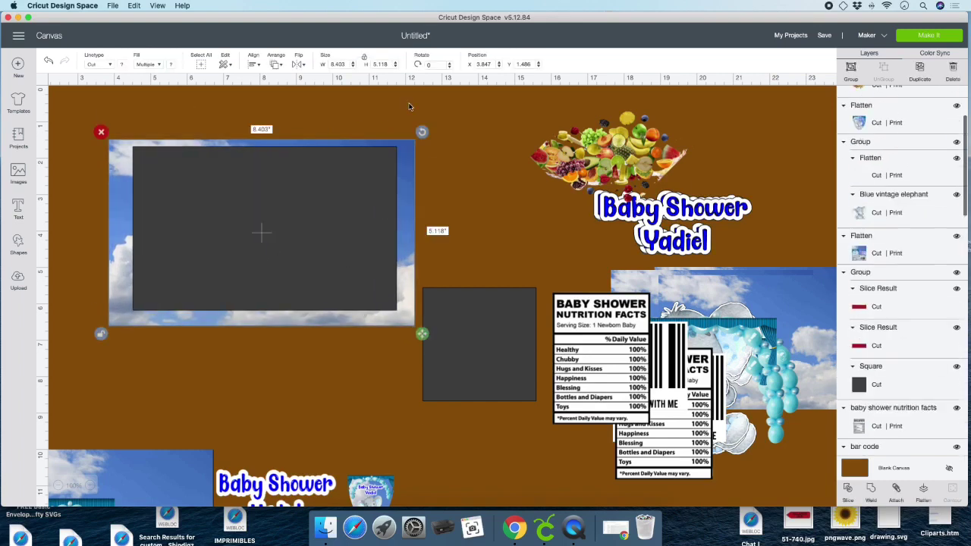
click(847, 492)
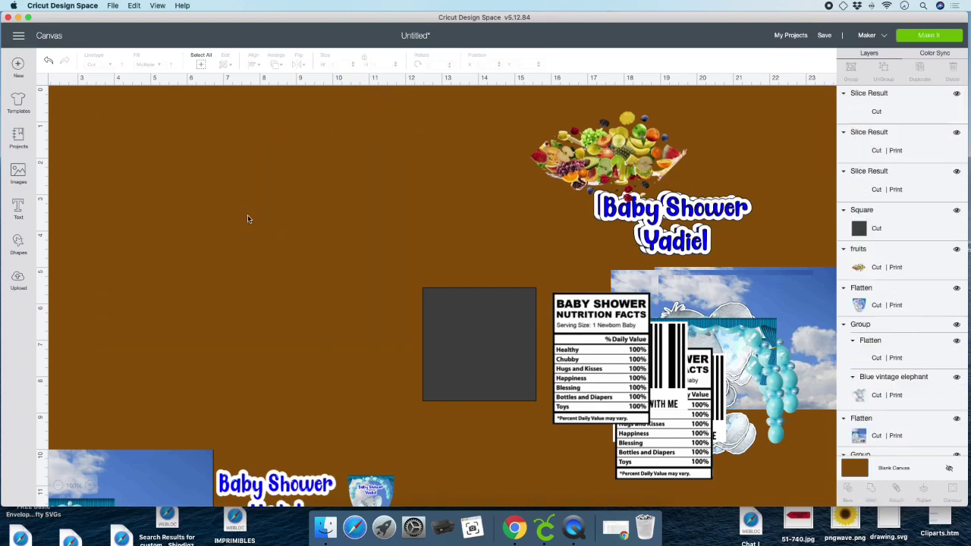
drag(234, 208, 601, 278)
drag(468, 305, 509, 313)
click(210, 144)
key(Delete)
mouse_move(216, 200)
mouse_down()
mouse_move(234, 207)
mouse_move(229, 195)
mouse_up()
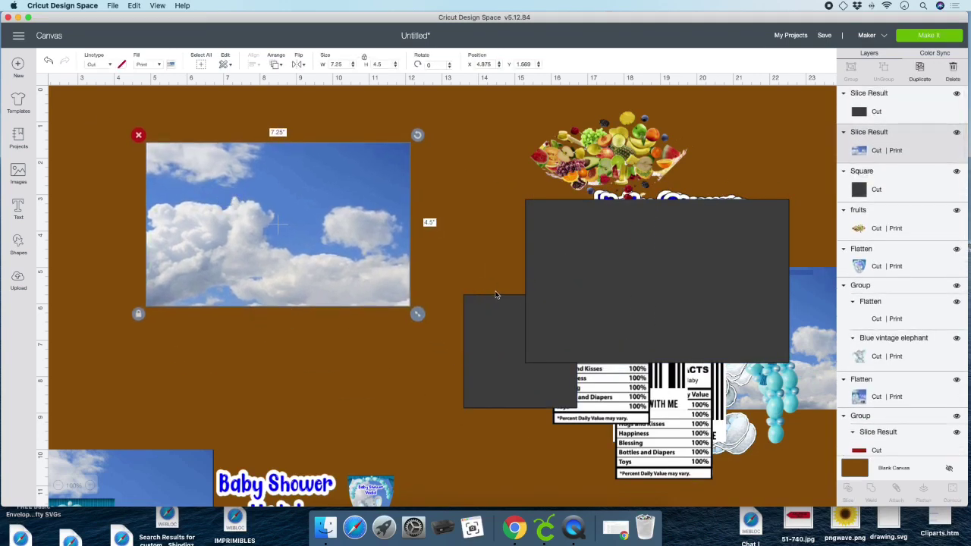
Move the gray slice piece onto the sky panel and shrink it to about 2.6 by 4.25 in
drag(573, 307, 234, 257)
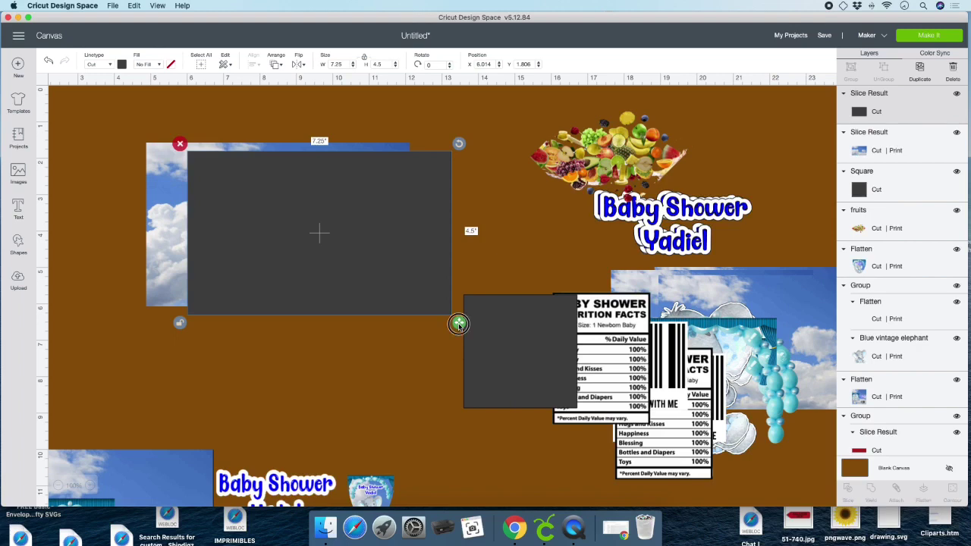
drag(457, 324, 286, 312)
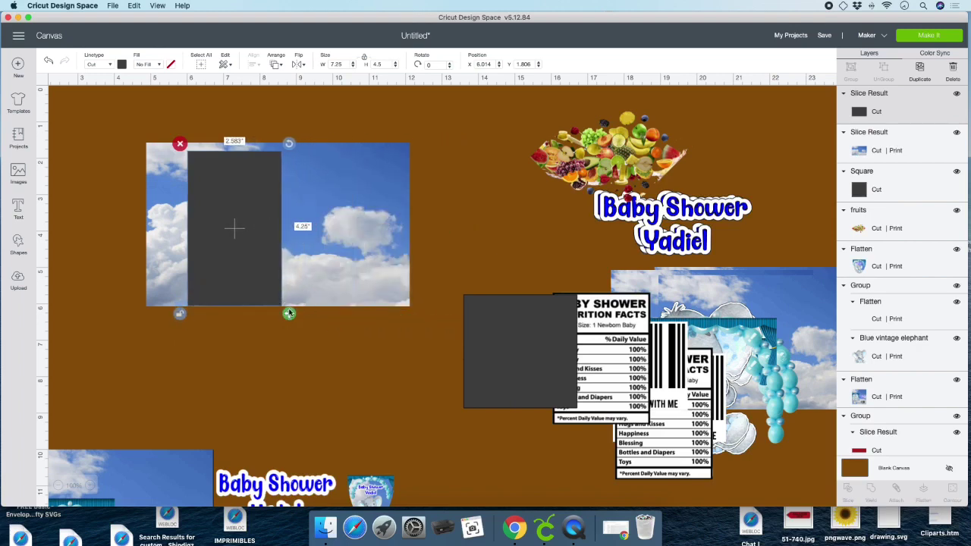
drag(268, 245, 289, 241)
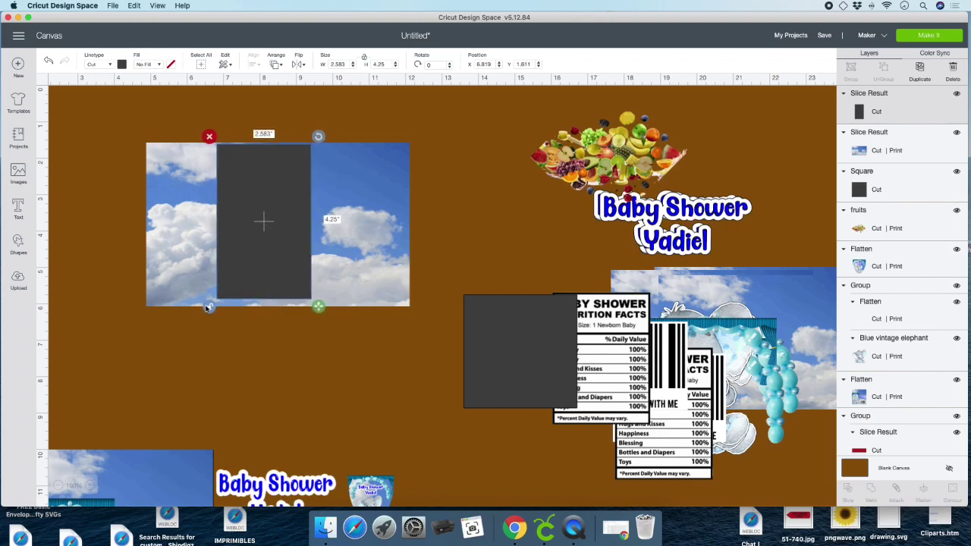
Set the gray piece to 3 in wide by 4.5 in high and fit it over the middle of the sky panel
click(364, 59)
click(345, 63)
key(Tab)
text(4)
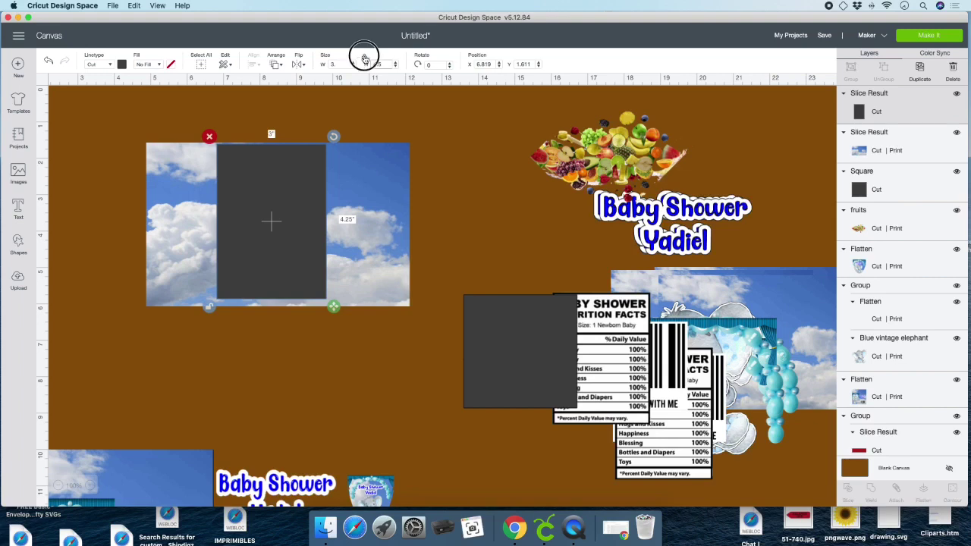
key(Return)
drag(294, 226, 297, 225)
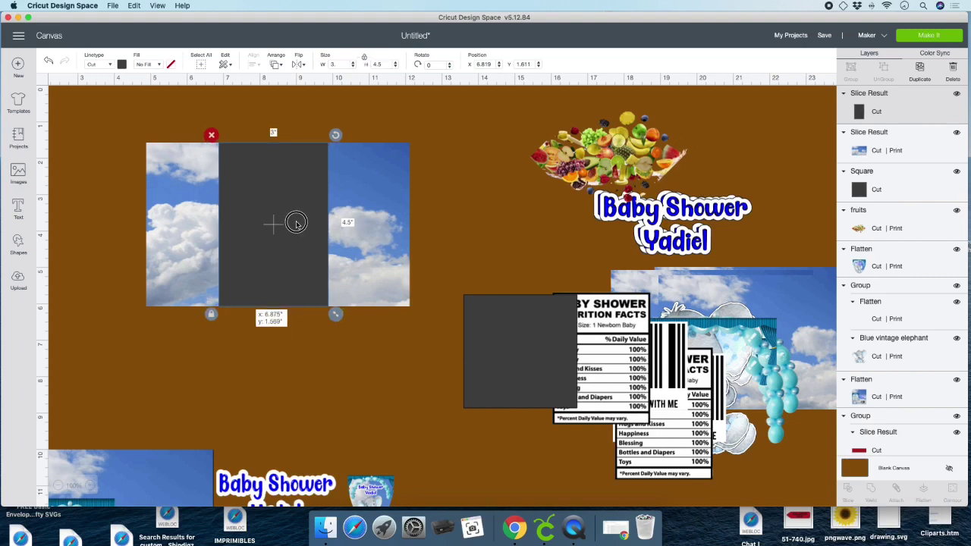
Center the gray piece on the sky panel both horizontally and vertically
drag(163, 120, 411, 306)
scroll(401, 206, down, 1)
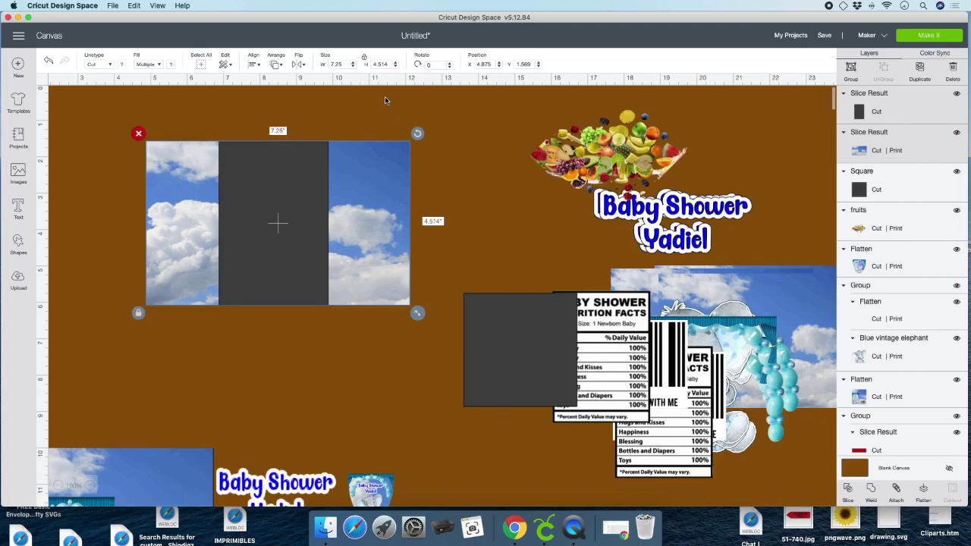
click(253, 64)
click(279, 179)
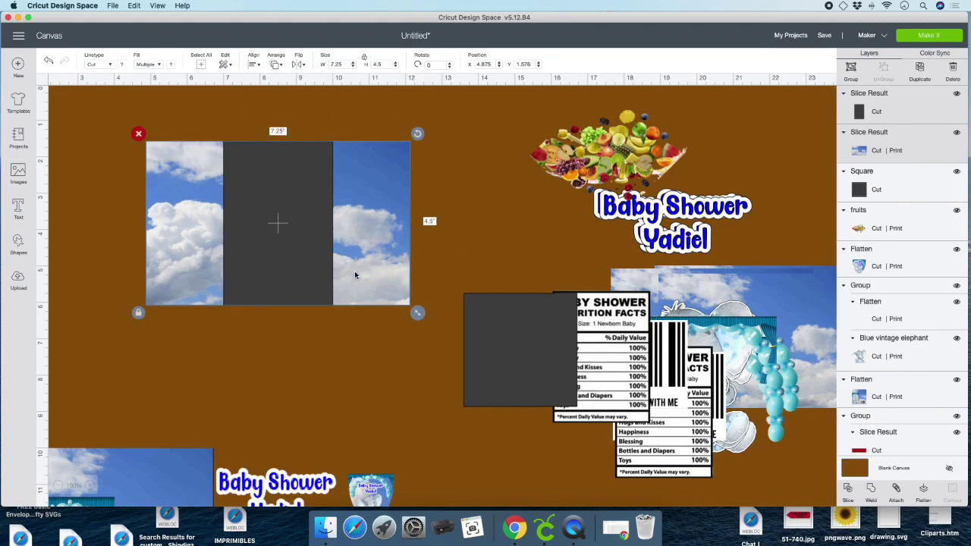
click(510, 221)
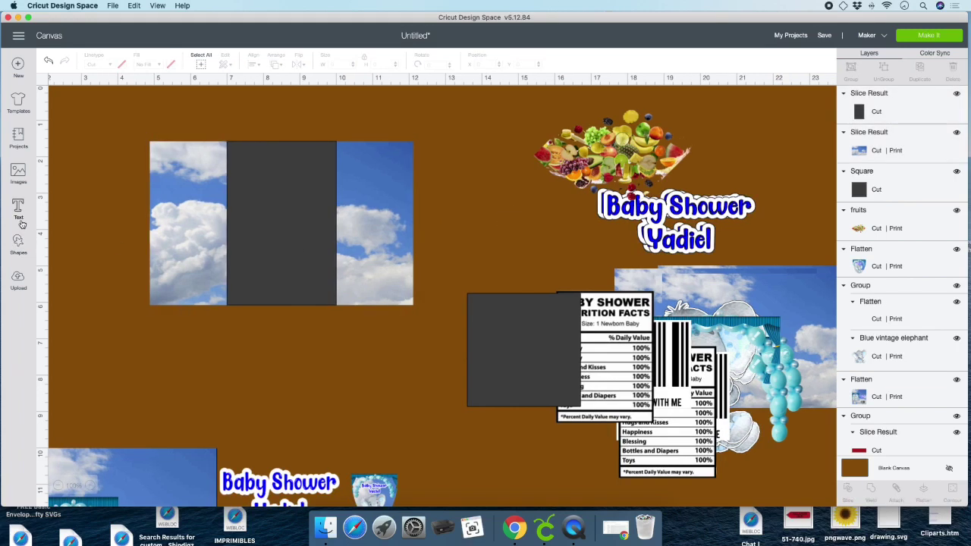
Insert the Fruit Snacks logo from the uploaded images onto the canvas
click(19, 174)
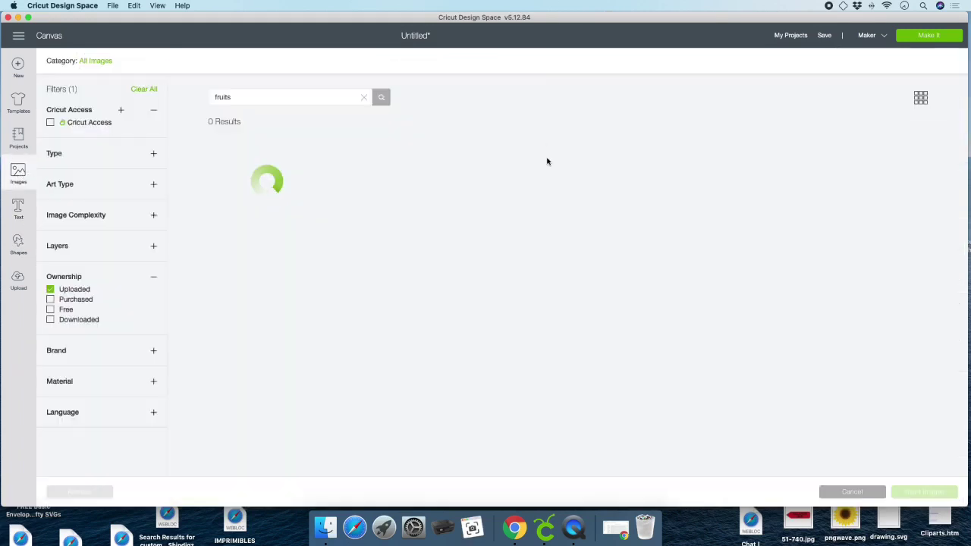
click(239, 96)
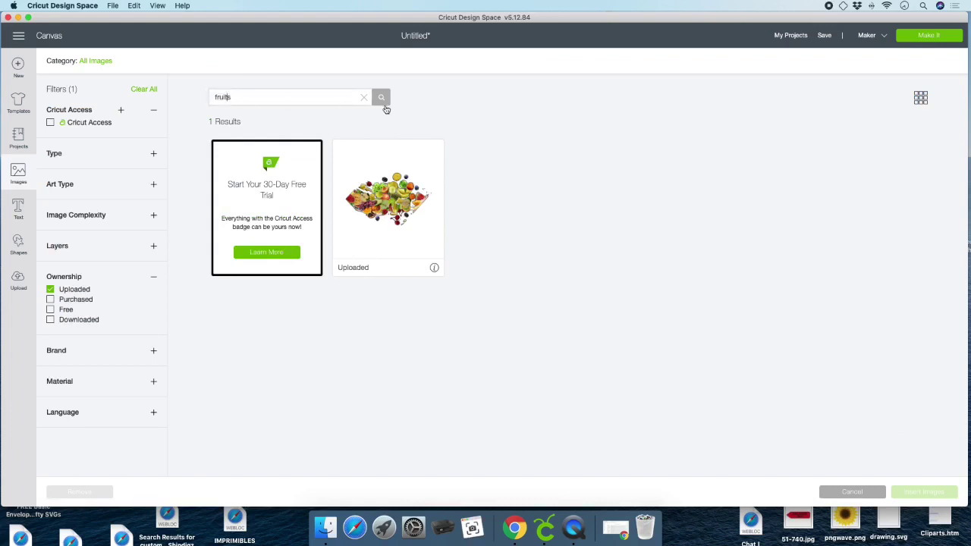
key(BackSpace)
text(snacks)
click(364, 98)
click(629, 215)
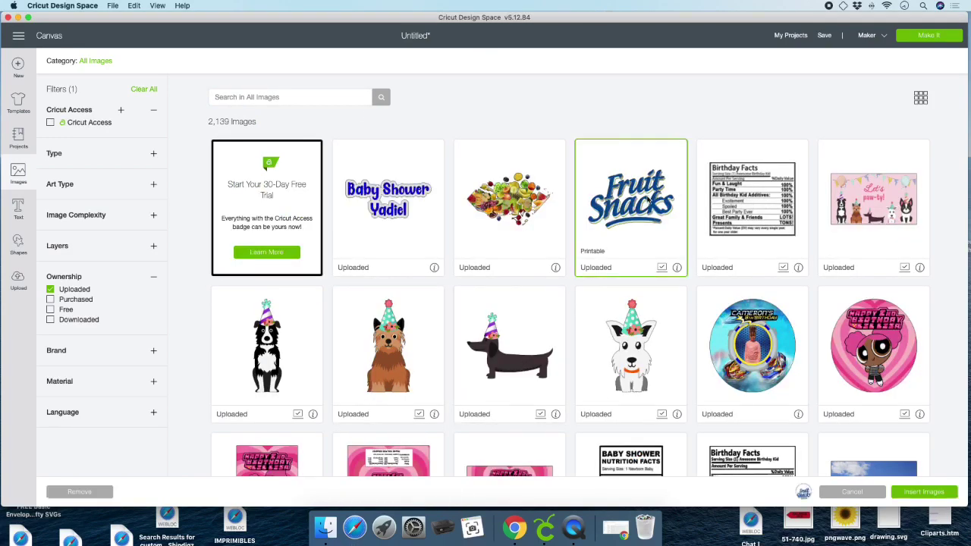
click(915, 495)
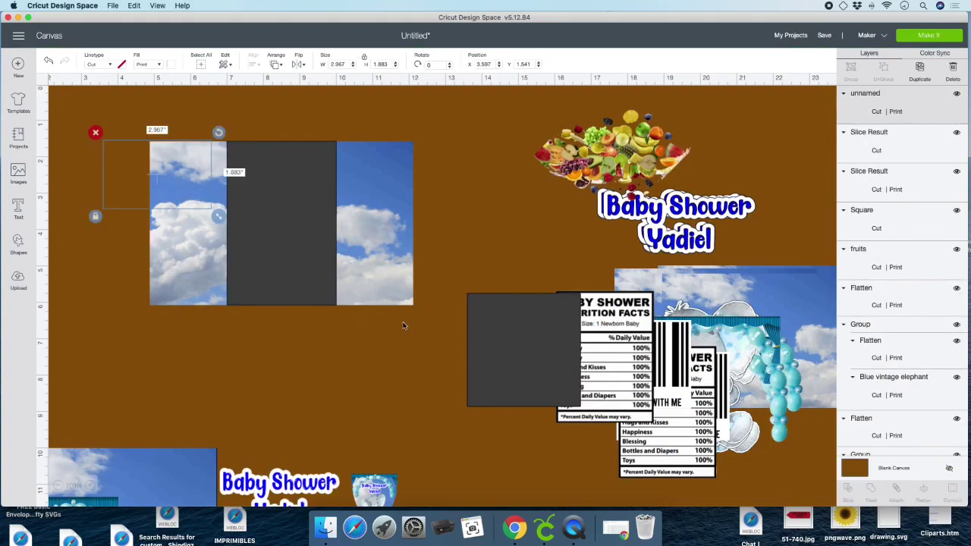
Move the Fruit Snacks logo below the sky panel and delete the spare gray square
drag(147, 193, 263, 385)
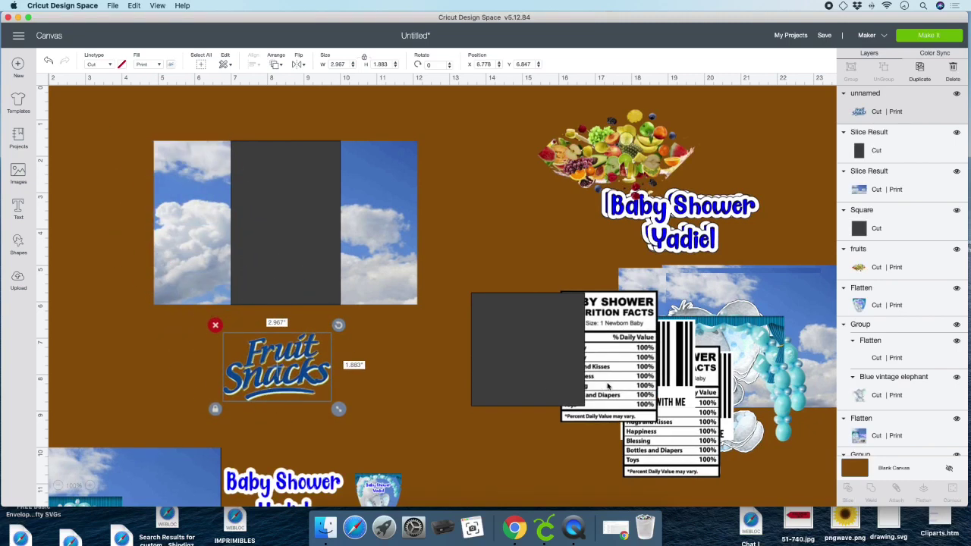
drag(515, 336, 722, 273)
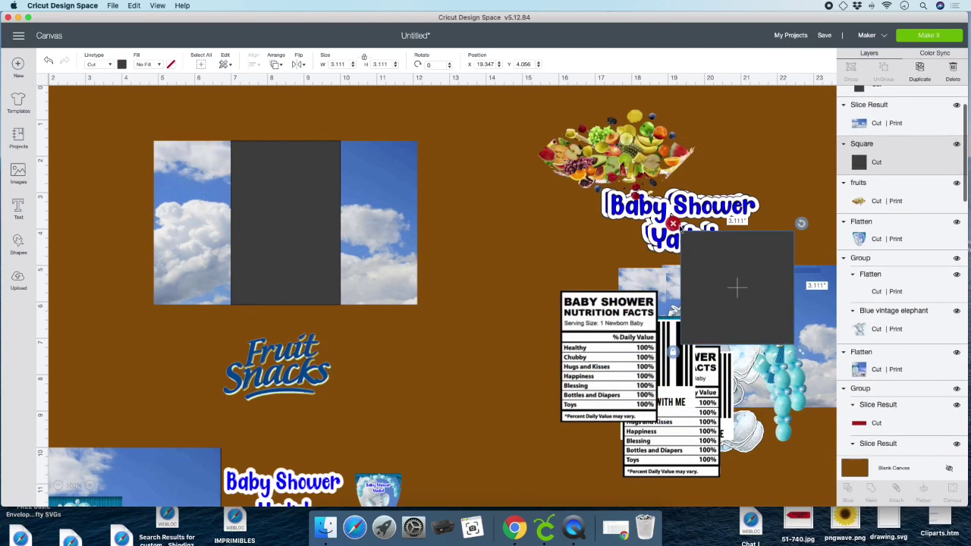
click(674, 226)
Move a bar code next to the sky panel and bring both it and the Fruit Snacks logo to the front
drag(679, 366, 448, 328)
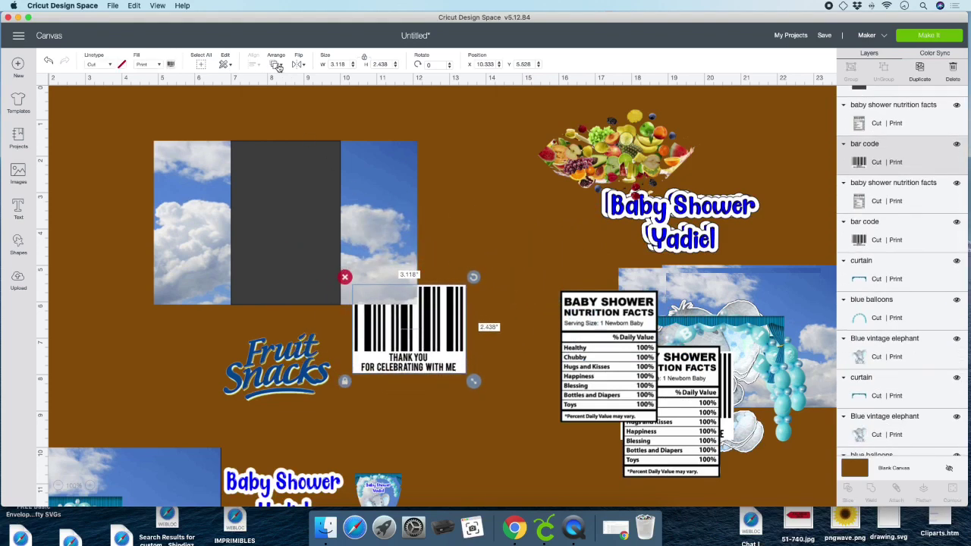
click(276, 65)
click(304, 126)
click(280, 364)
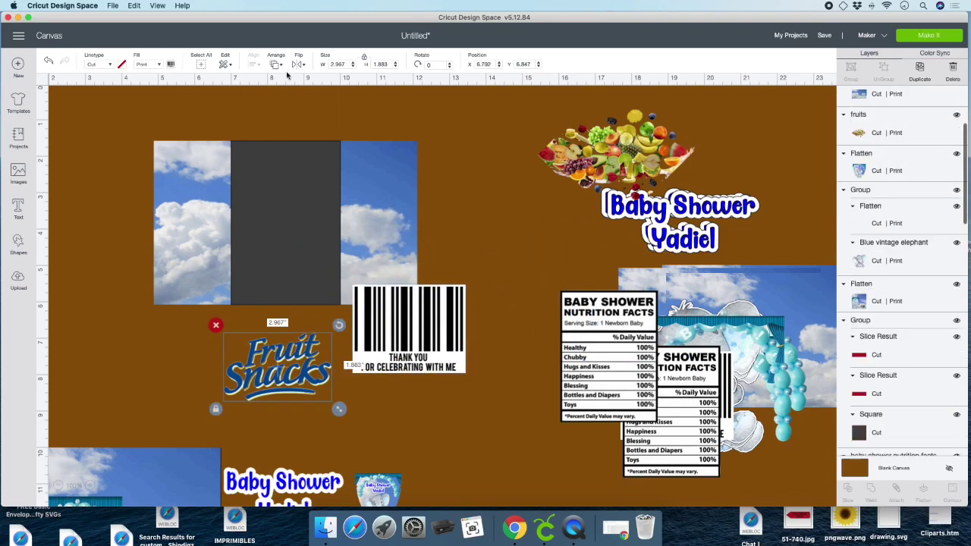
click(276, 65)
click(290, 112)
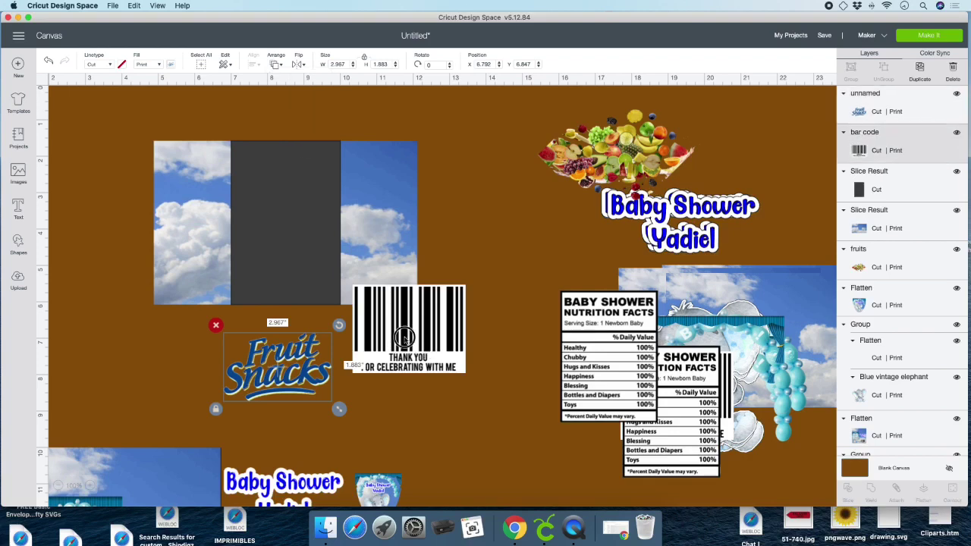
Shrink the bar code to about 1.66 by 1.3 in and place it on the upper part of the left sky section
drag(409, 326, 232, 210)
drag(295, 265, 228, 222)
drag(195, 194, 198, 185)
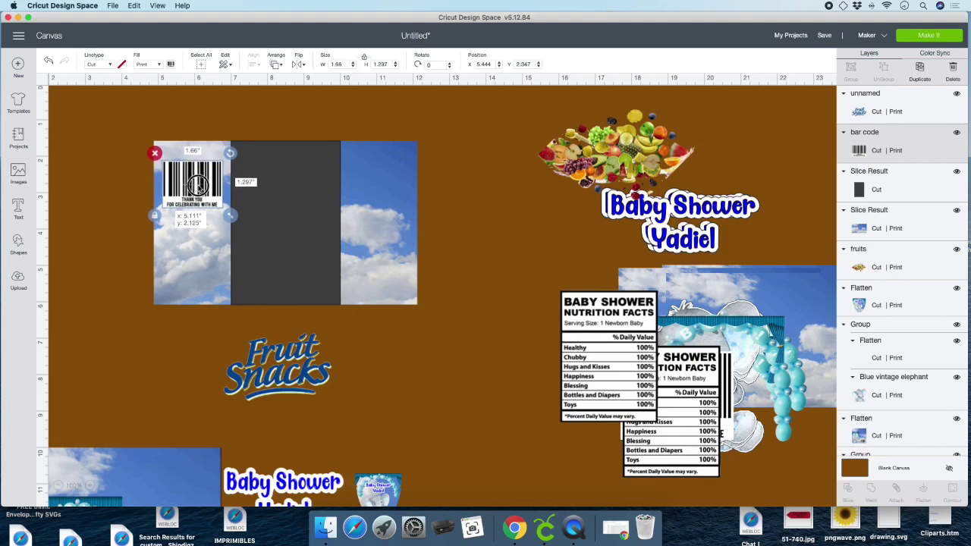
Shrink the Fruit Snacks logo to about 1.87 by 1.3 in and place it under the bar code in the left sky section
click(298, 359)
drag(344, 412, 317, 392)
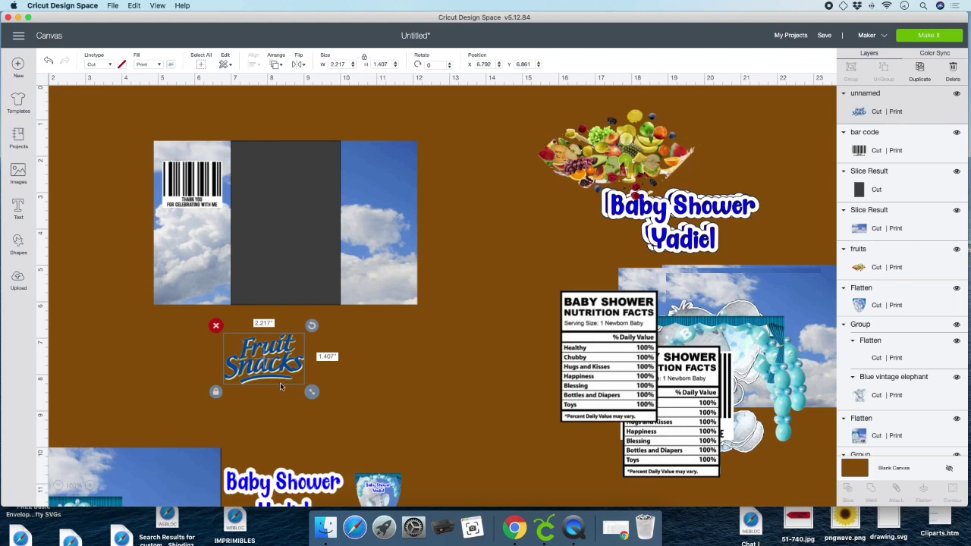
drag(280, 385, 209, 278)
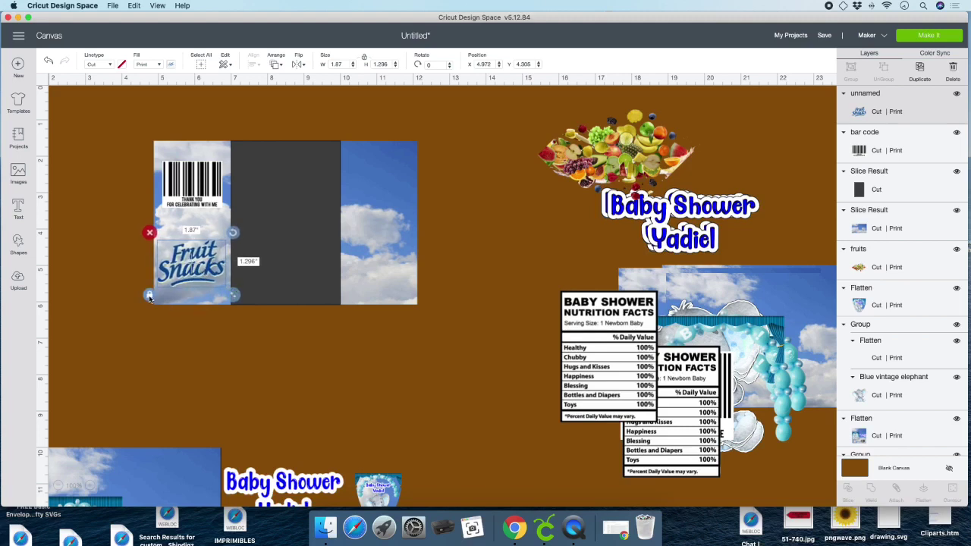
Bring a baby shower nutrition facts label to the front, shrink it to about 1.8 by 2.8 in and place it on the right sky section
drag(557, 325, 389, 230)
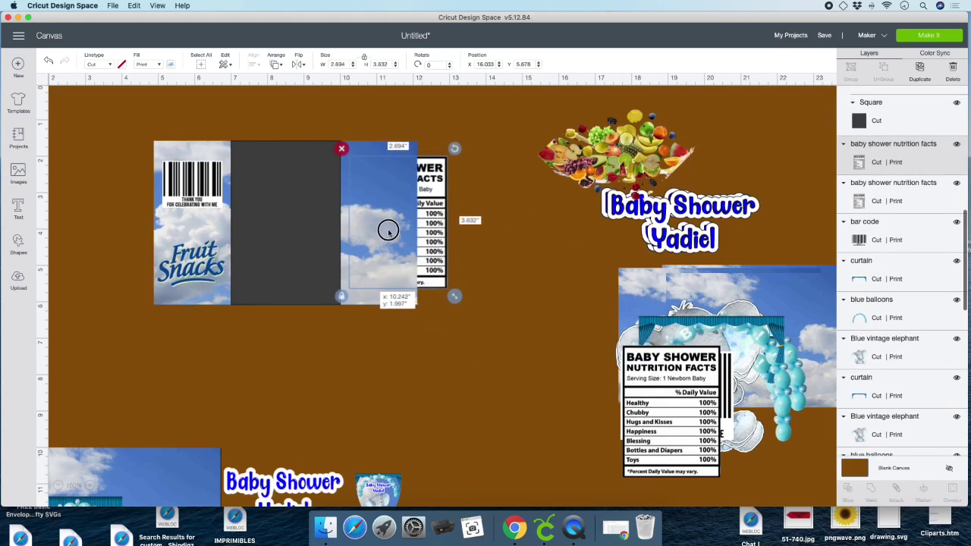
click(278, 60)
click(300, 122)
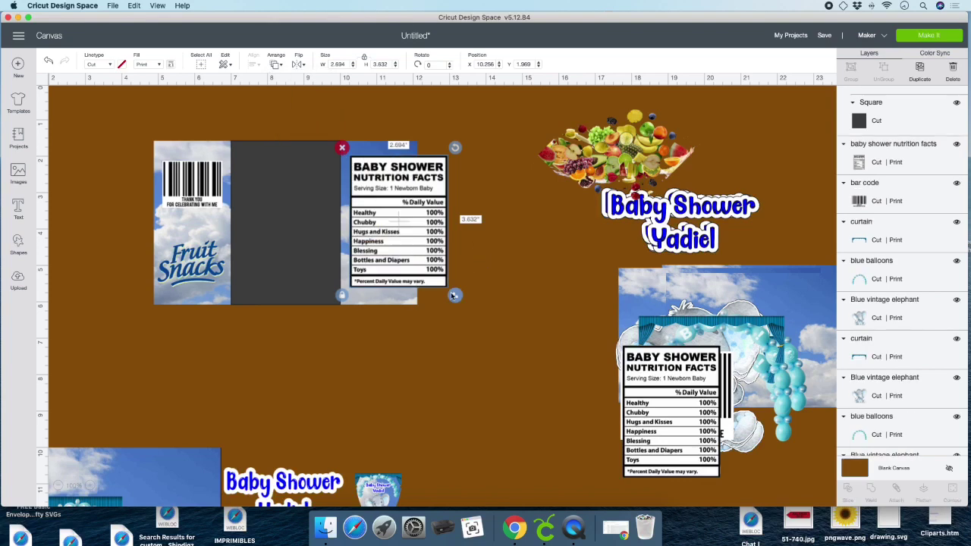
drag(426, 293, 422, 265)
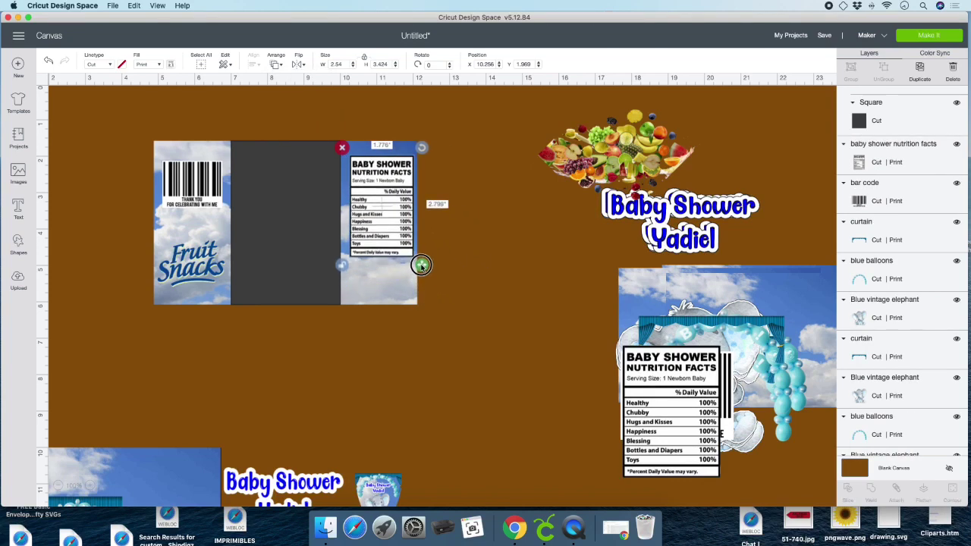
mouse_move(400, 228)
mouse_down()
mouse_move(397, 242)
mouse_move(397, 231)
mouse_up()
click(467, 279)
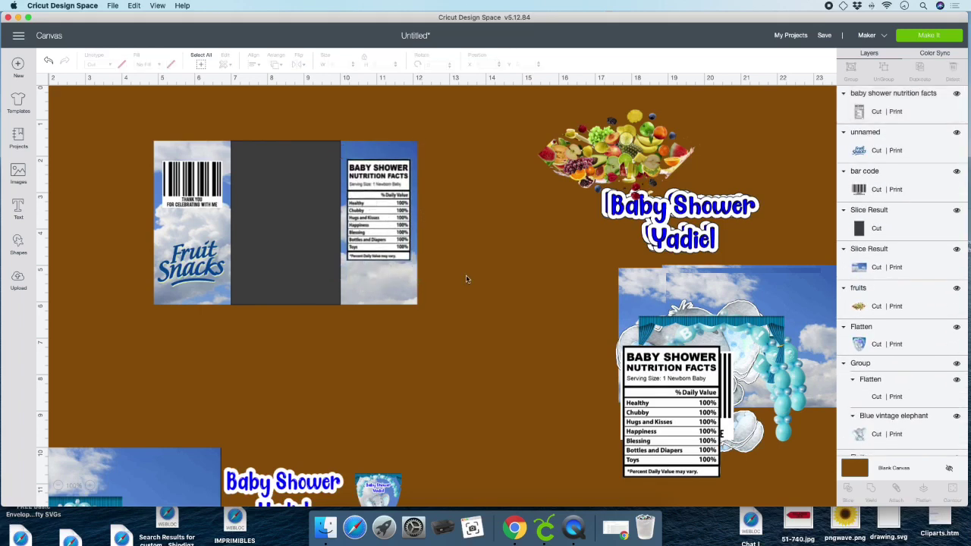
click(370, 237)
click(442, 315)
Shift the remaining nutrition label aside and move a curtain and a blue balloon arch to the empty space beside the sky panel
drag(673, 392, 729, 396)
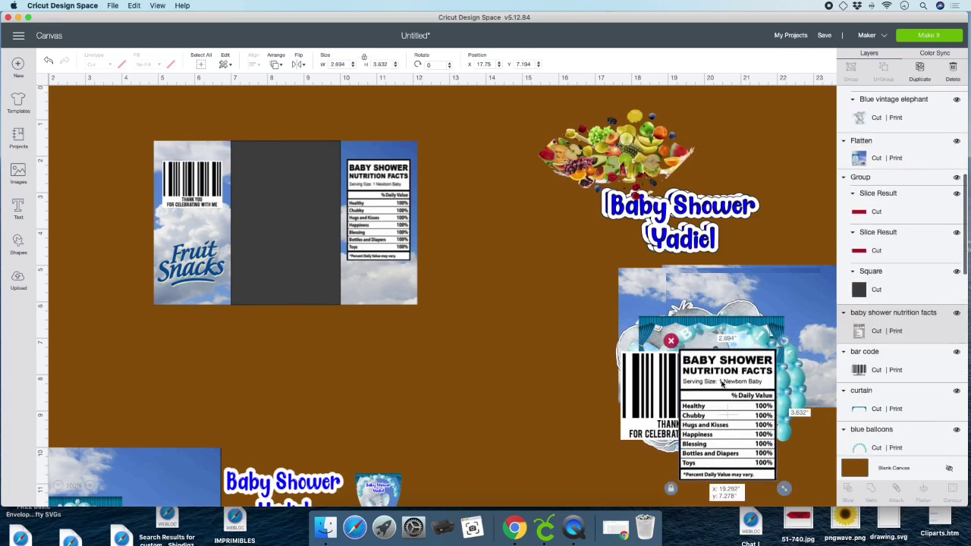
drag(734, 323, 517, 193)
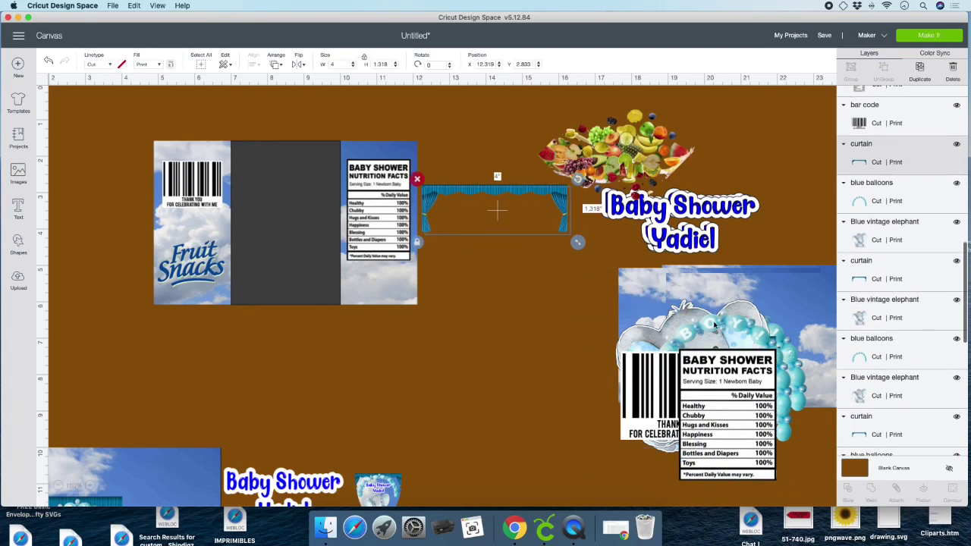
drag(710, 324, 494, 260)
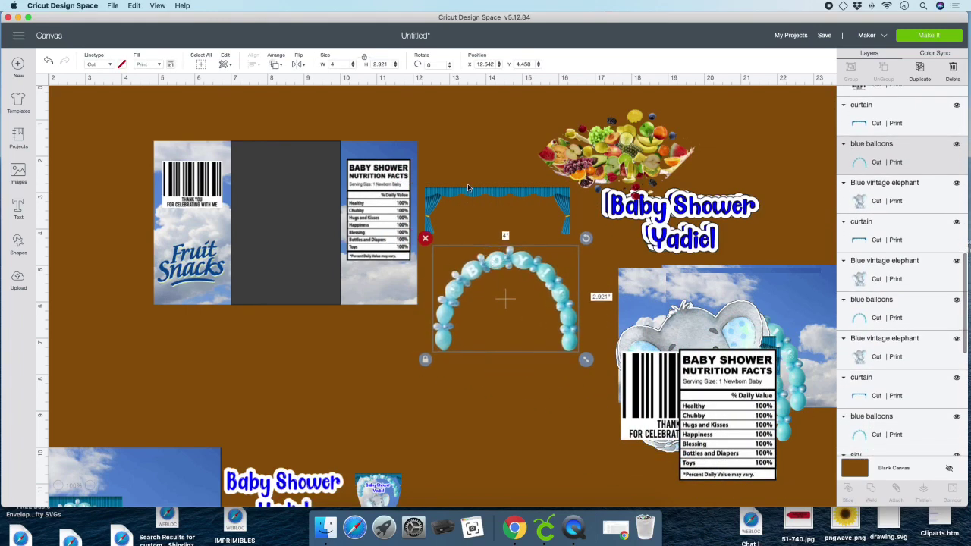
Place the curtain over the wrapper panel, bring it to the front and stretch it to about 7.24 by 4.55 in to cover the panel
drag(316, 172, 199, 146)
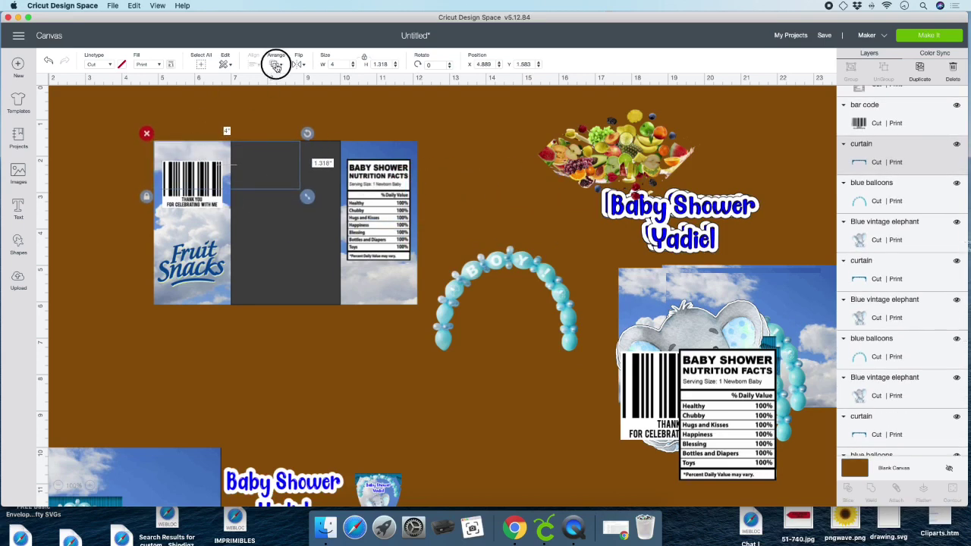
click(275, 63)
click(303, 124)
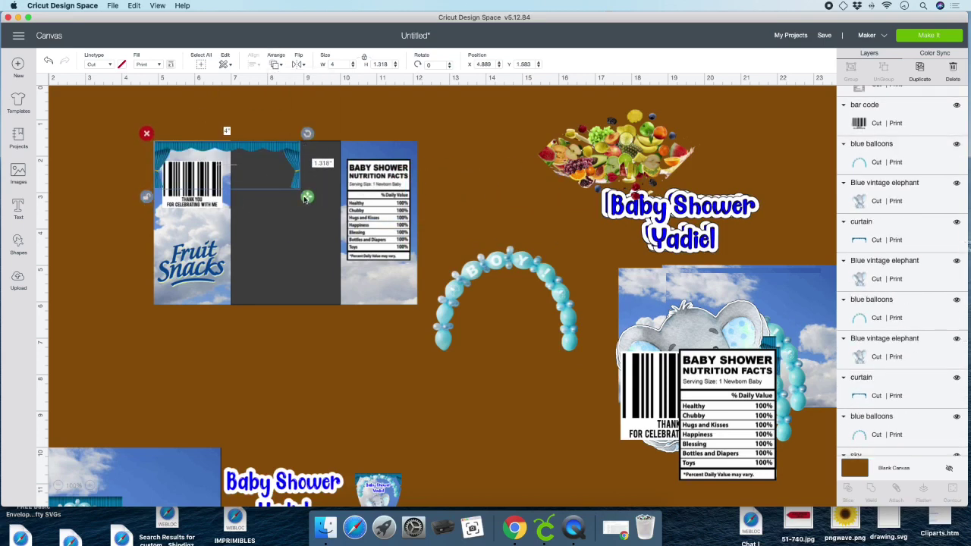
drag(307, 197, 423, 315)
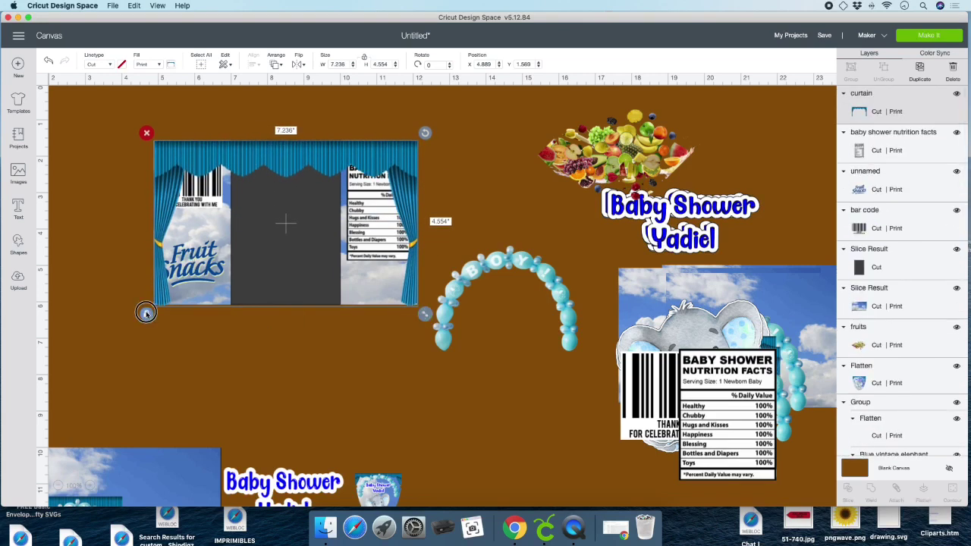
Bring the Fruit Snacks logo on the wrapper to the front of the curtain
click(839, 187)
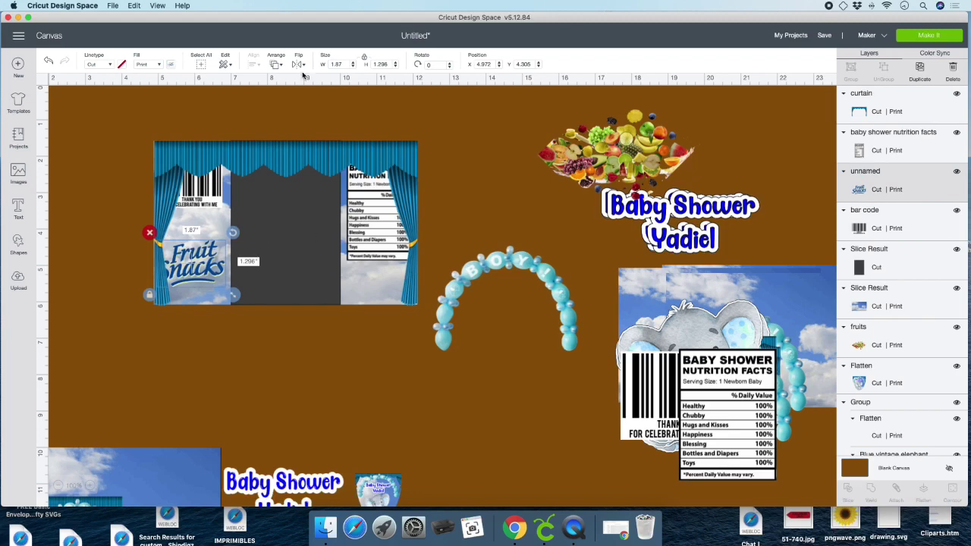
click(277, 65)
click(310, 126)
click(215, 203)
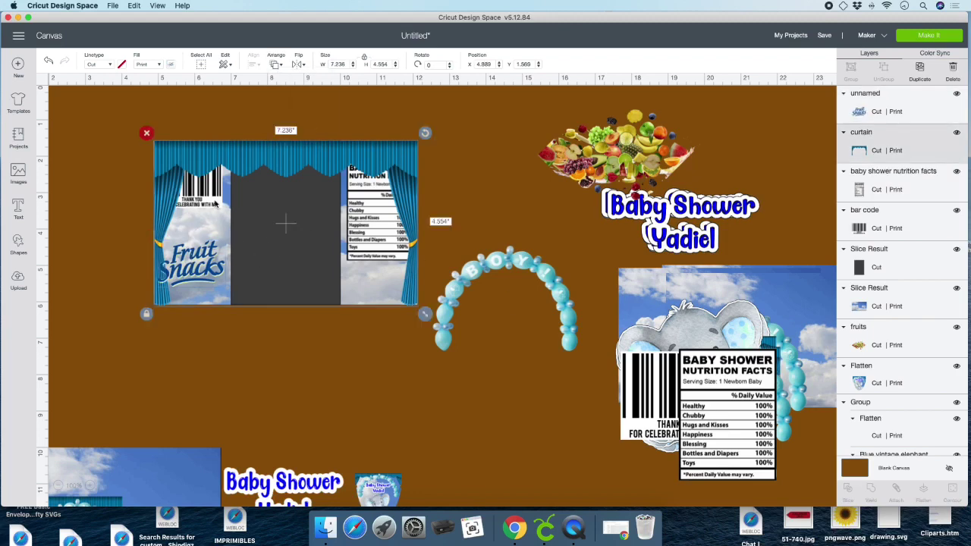
Bring the nutrition facts label and bar code in front of the curtain and lower both on their sky sections
click(909, 190)
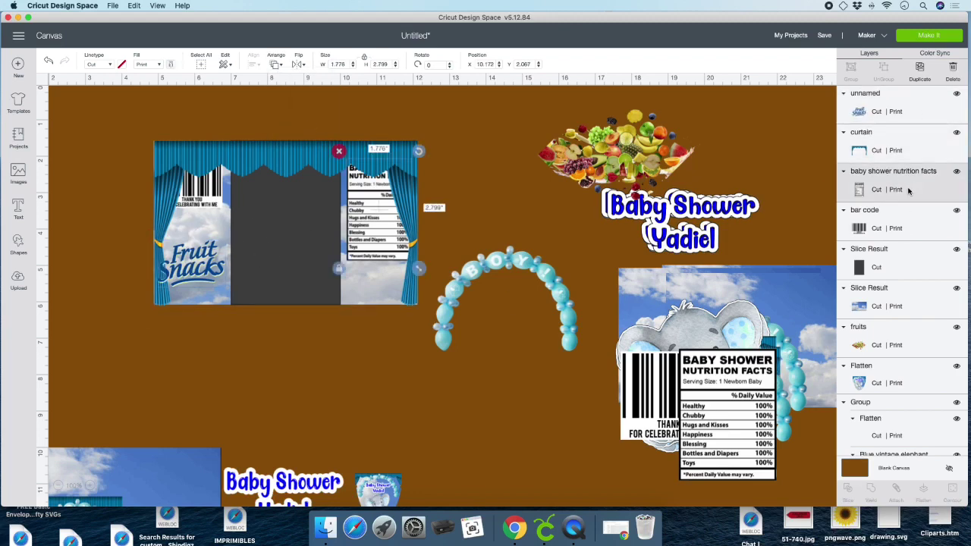
shift+click(904, 225)
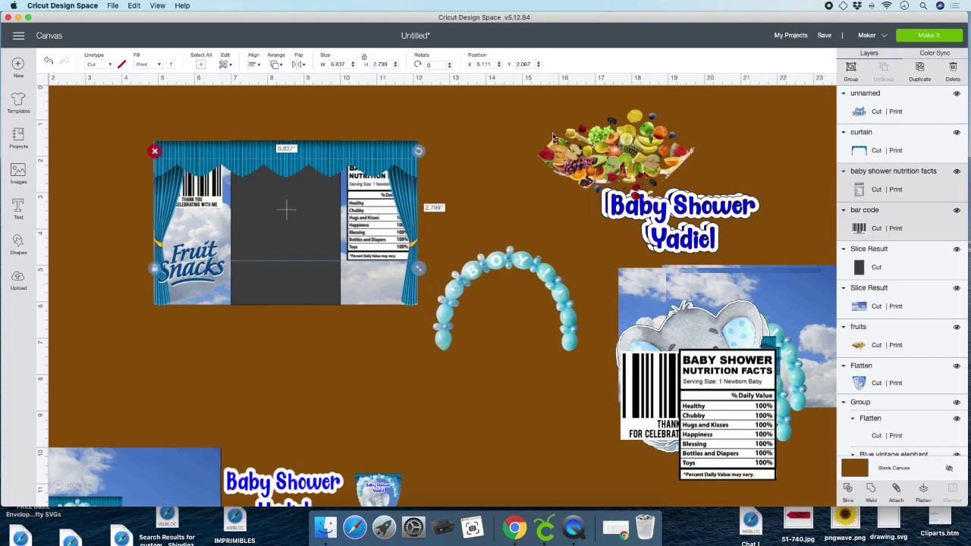
click(275, 63)
click(303, 130)
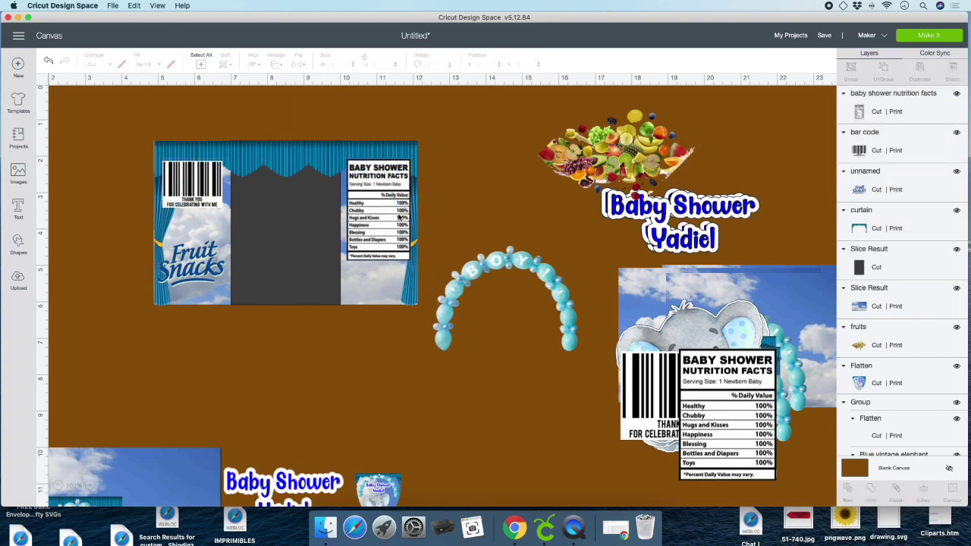
click(376, 210)
drag(377, 210, 373, 225)
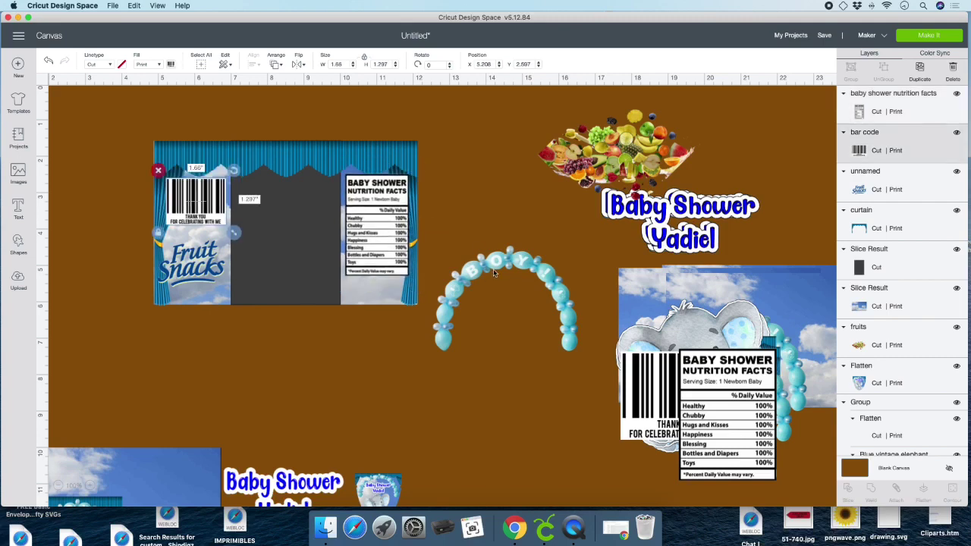
Bring the blue balloon arch to the front, shrink it to about 3.11 by 2.5 in and centre it on the upper dark middle panel
click(495, 264)
drag(495, 263, 244, 221)
click(276, 65)
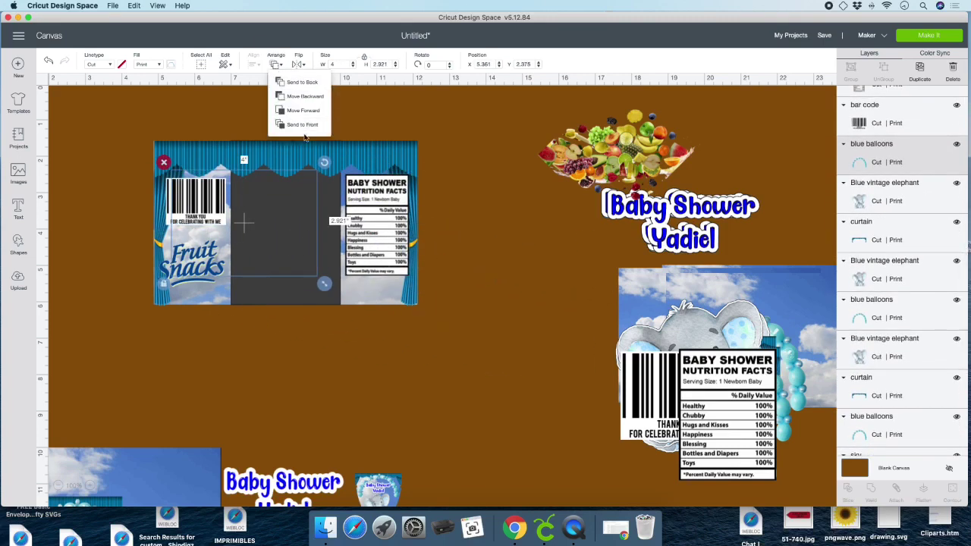
click(300, 131)
drag(263, 184, 302, 160)
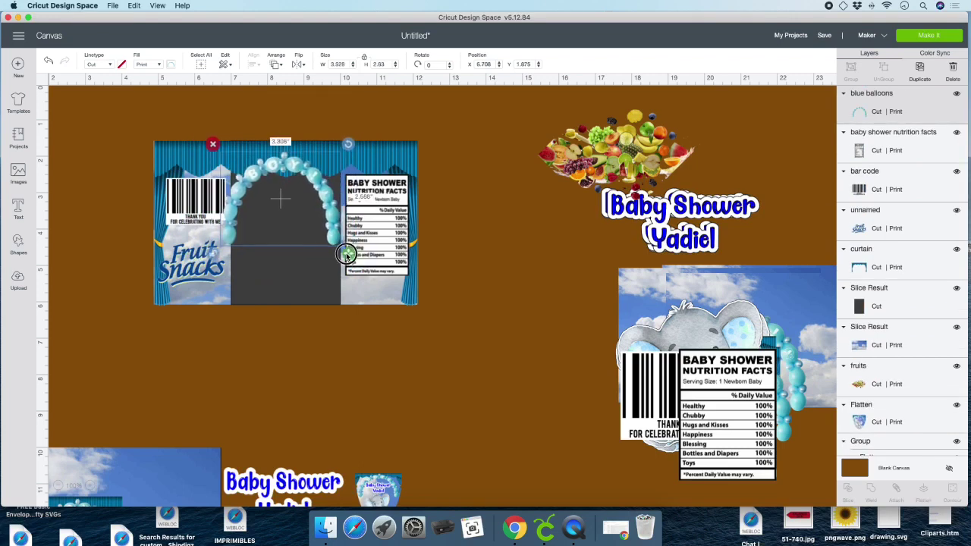
drag(346, 256, 341, 250)
drag(318, 199, 324, 186)
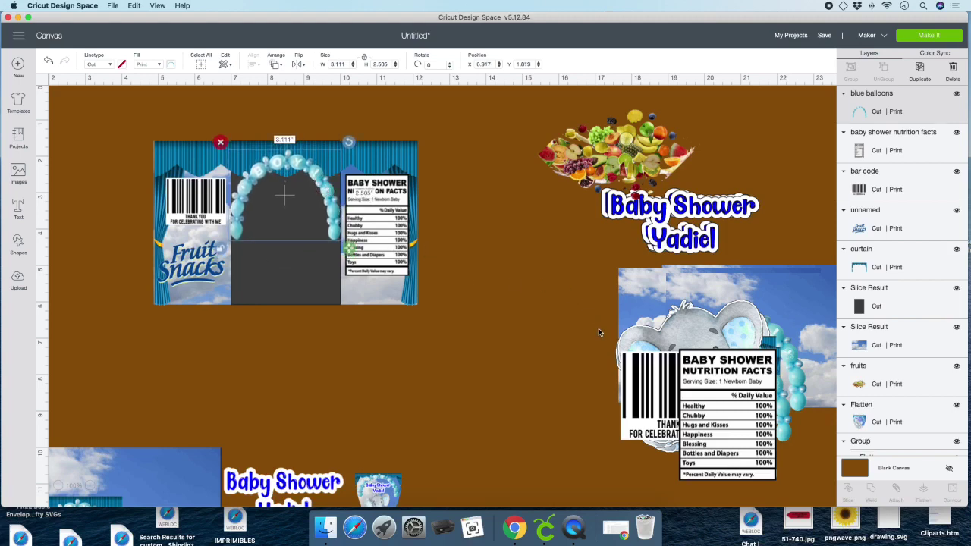
Place the fruits image on the lower middle panel, stretch it to about 4.97 by 2.38 in and layer it just behind the balloon arch
drag(638, 166, 356, 280)
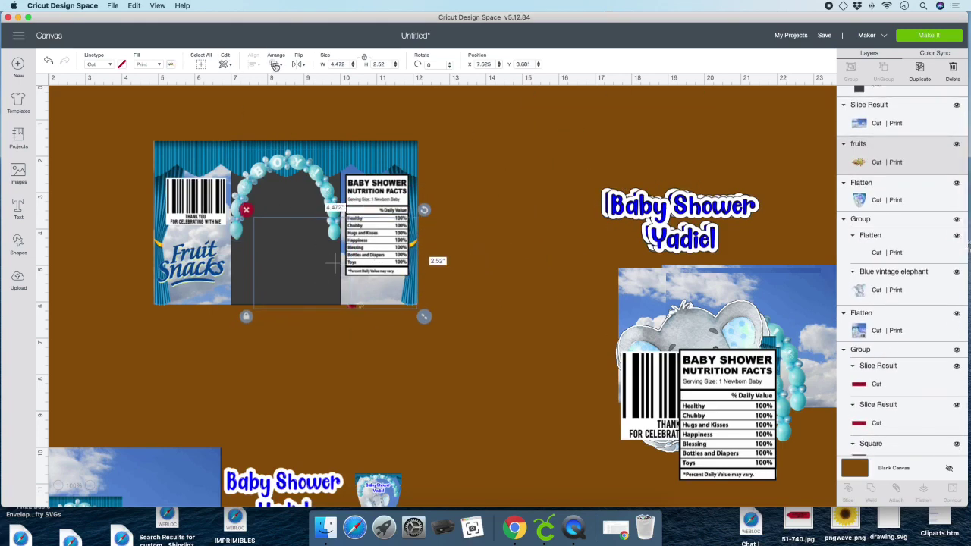
click(276, 65)
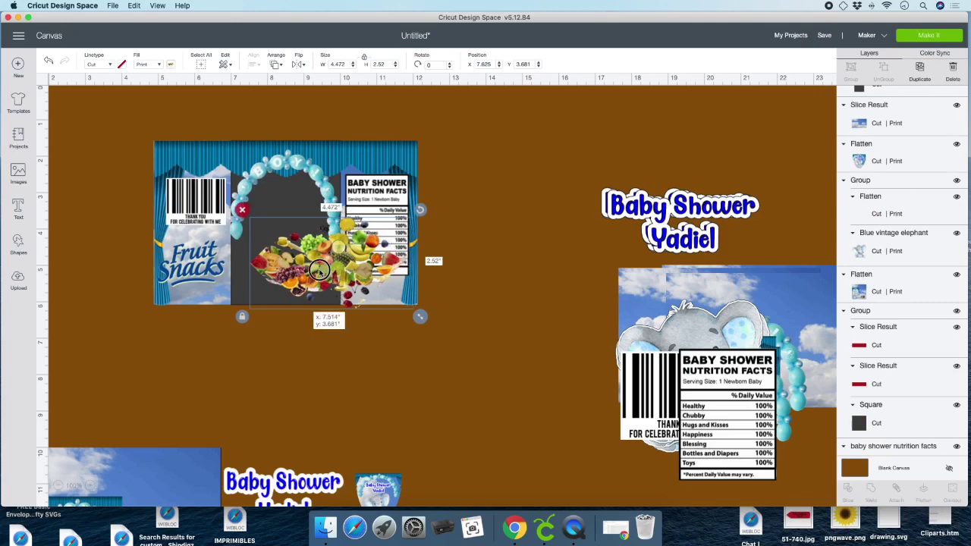
drag(346, 293, 309, 294)
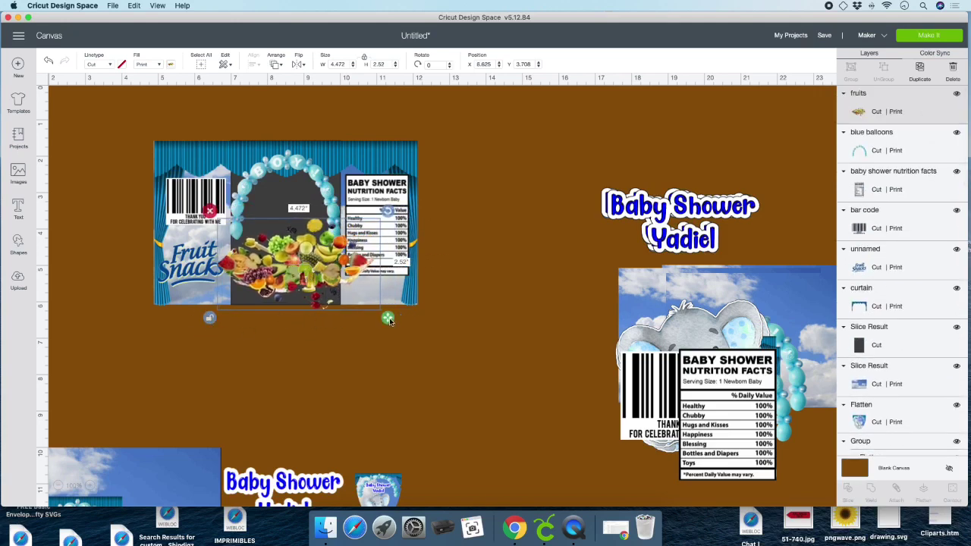
drag(388, 321, 406, 314)
click(276, 64)
click(312, 103)
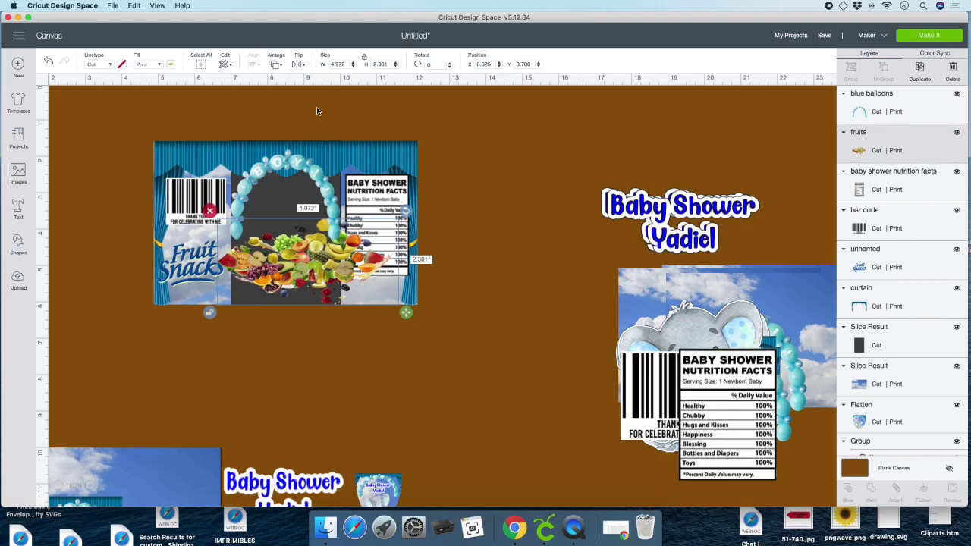
Bring the wrapper's nutrition facts label in front of the fruits
click(383, 199)
click(276, 63)
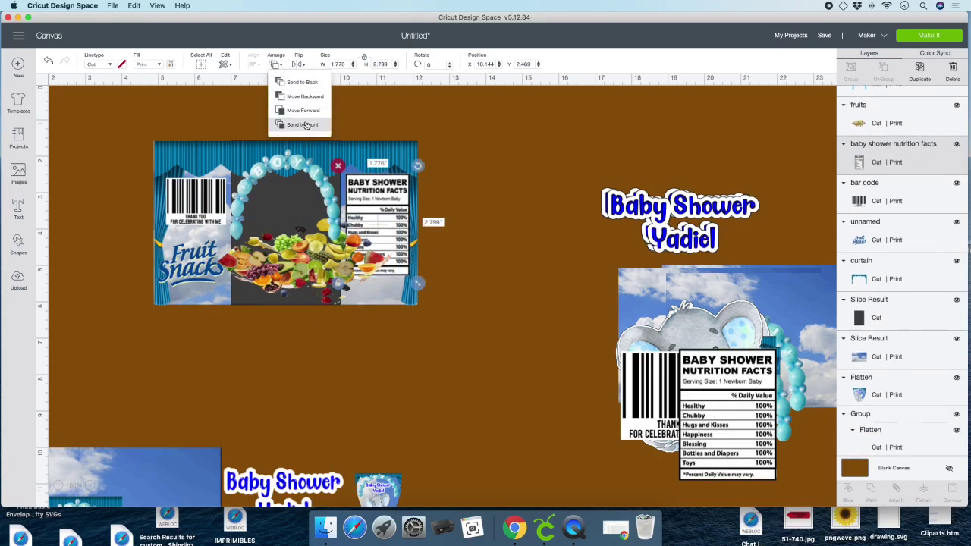
click(310, 124)
Shrink the fruits image to about 3.9 by 2.27 in and reposition it beneath the balloon arch
click(318, 269)
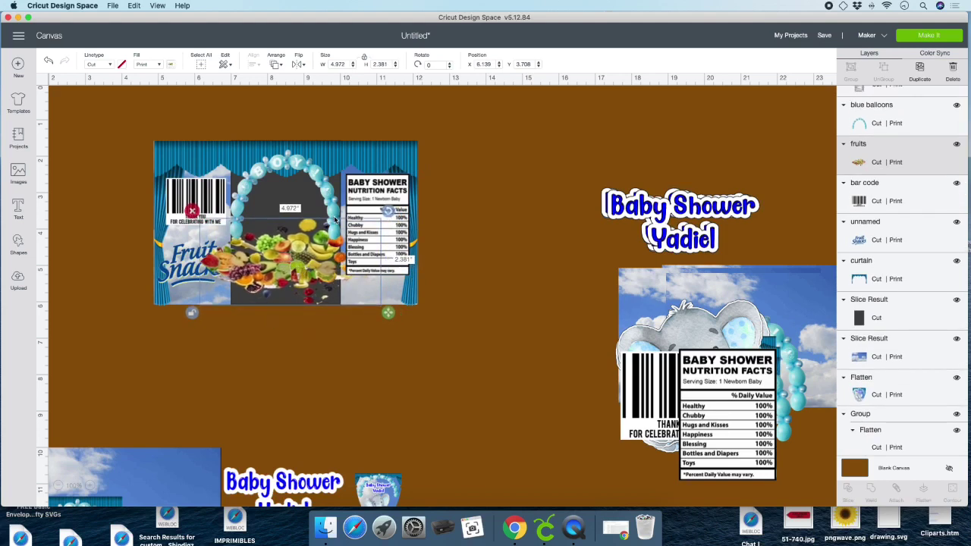
scroll(387, 326, right, 1)
drag(377, 312, 339, 308)
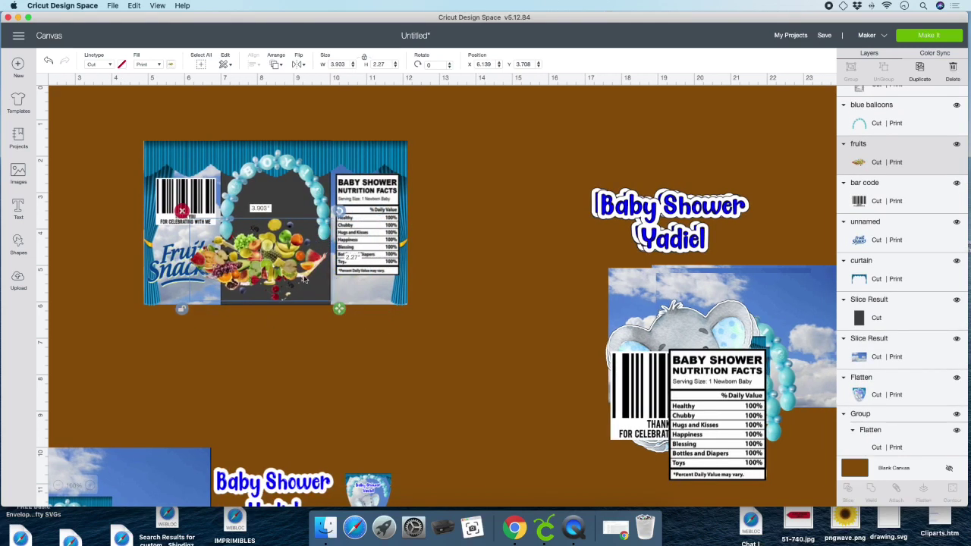
drag(290, 265, 300, 270)
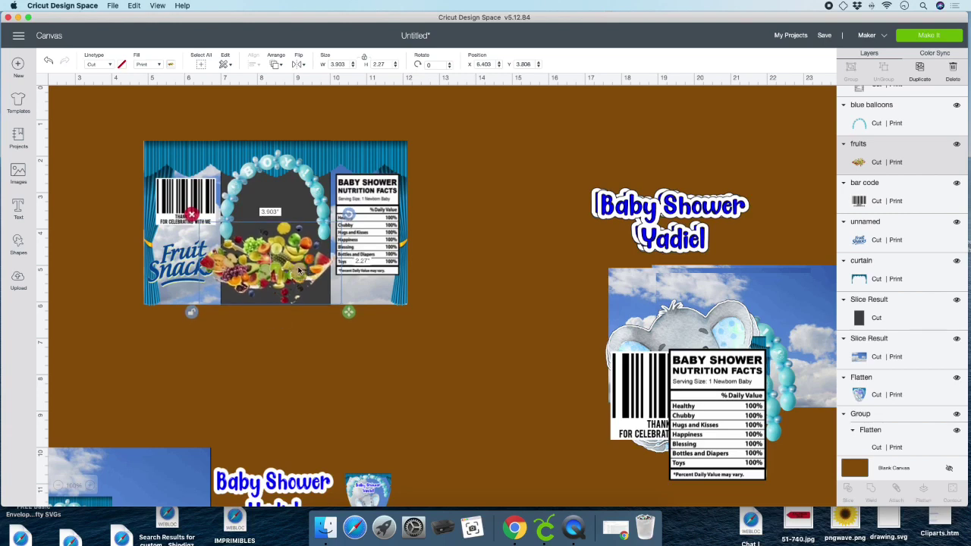
Bring the Fruit Snacks logo in front of the fruits and nudge the fruits slightly toward the nutrition label
click(189, 258)
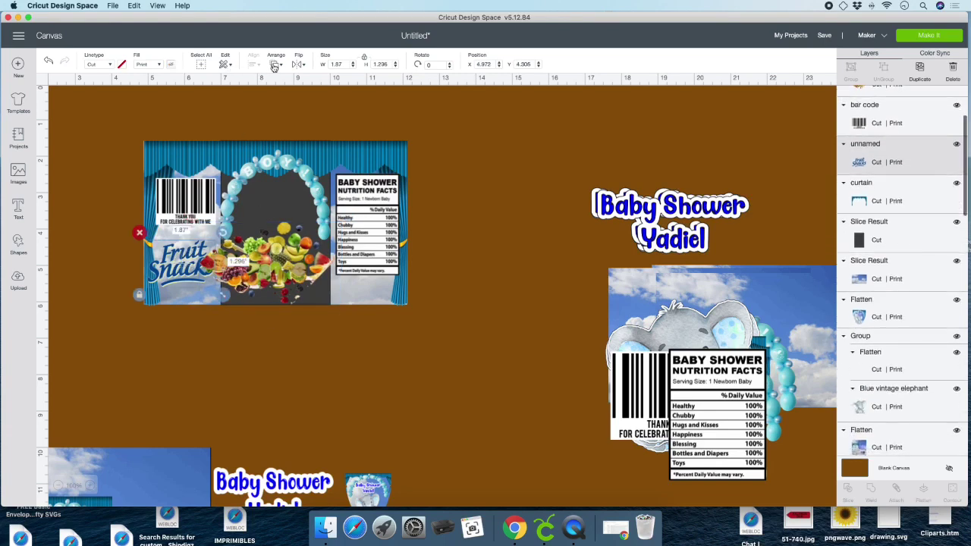
click(274, 67)
click(297, 126)
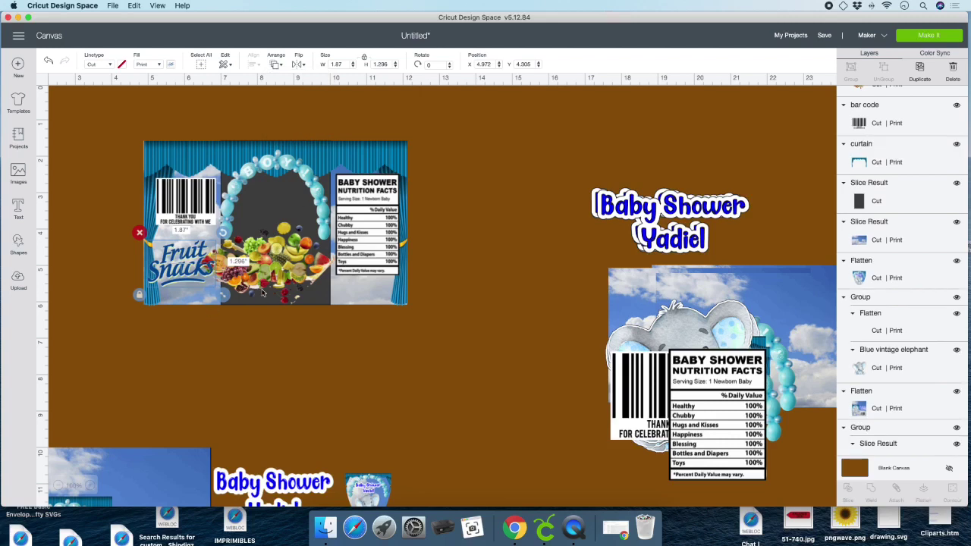
click(313, 269)
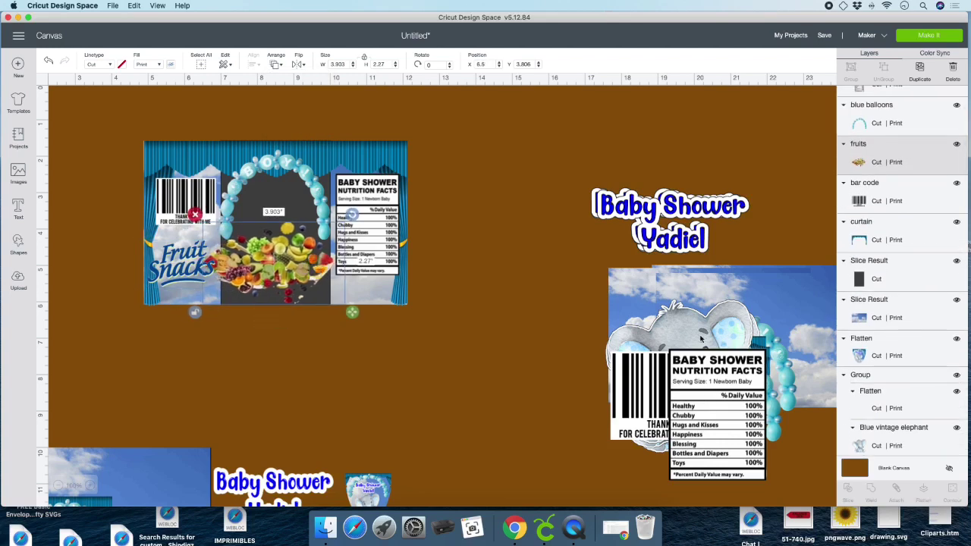
Move a small blue vintage elephant onto the fruits in the middle panel and bring it to the front
drag(700, 339, 527, 225)
drag(628, 369, 533, 276)
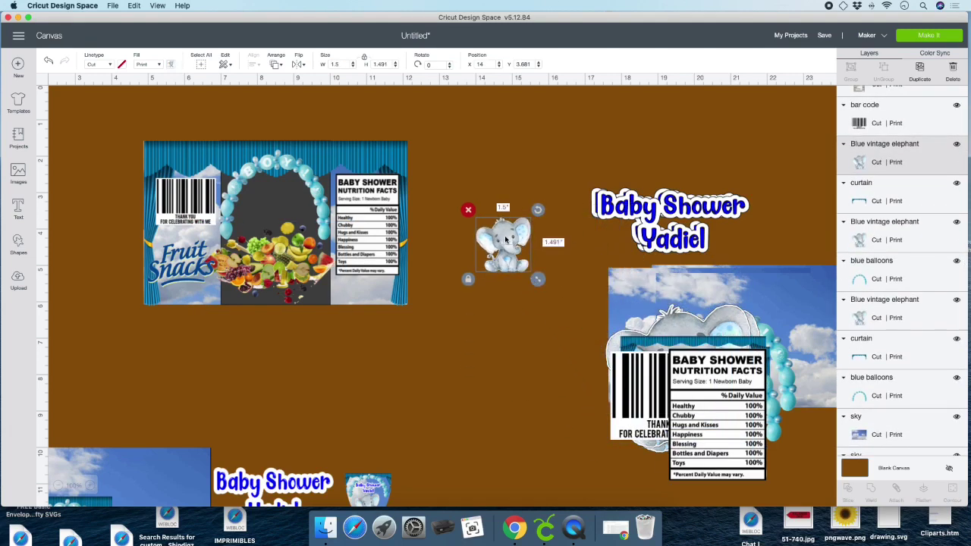
drag(504, 244, 298, 278)
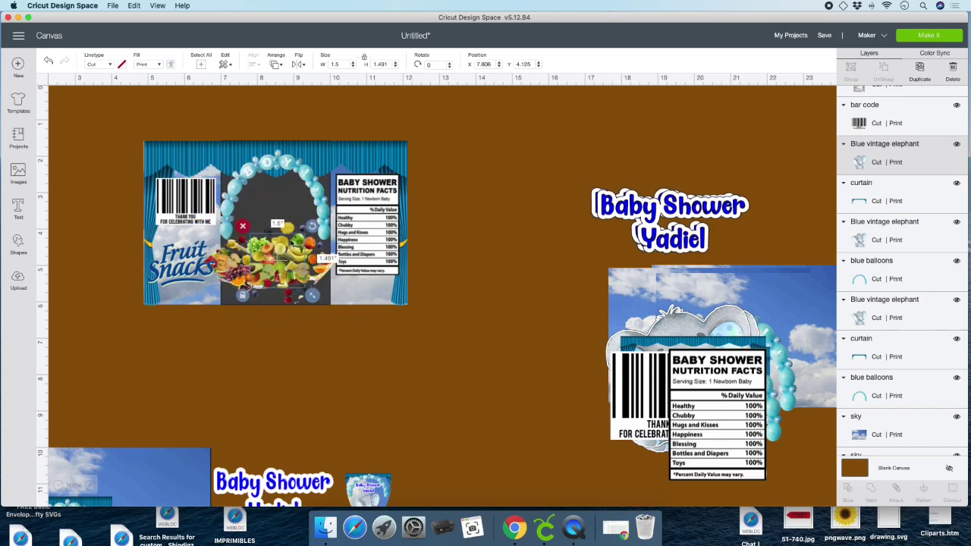
click(276, 65)
click(296, 114)
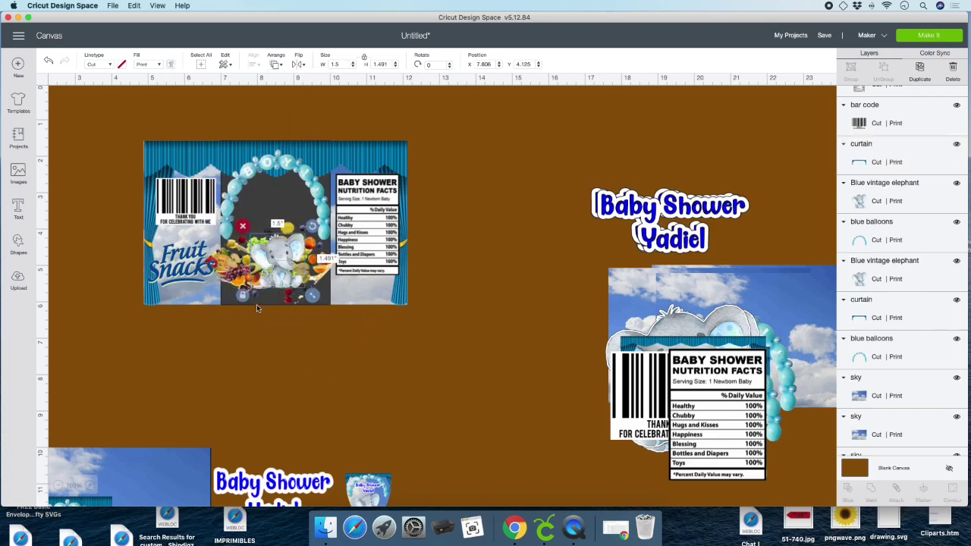
mouse_move(280, 267)
mouse_down()
mouse_move(274, 231)
mouse_move(270, 258)
mouse_up()
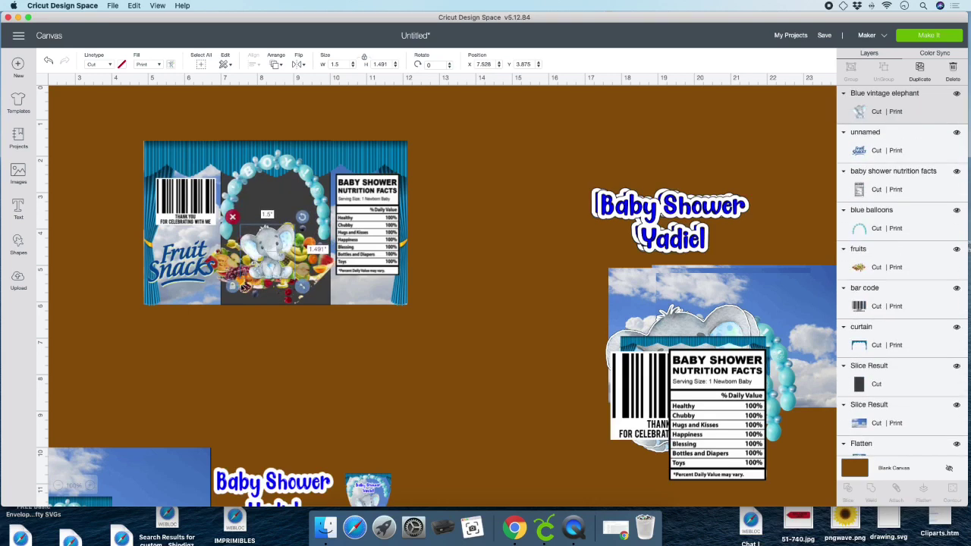
Enlarge the elephant to about 1.76 by 1.75 in and place it at the bottom centre of the fruits
drag(302, 288, 319, 303)
mouse_move(283, 273)
mouse_down()
mouse_move(280, 289)
mouse_move(278, 256)
mouse_up()
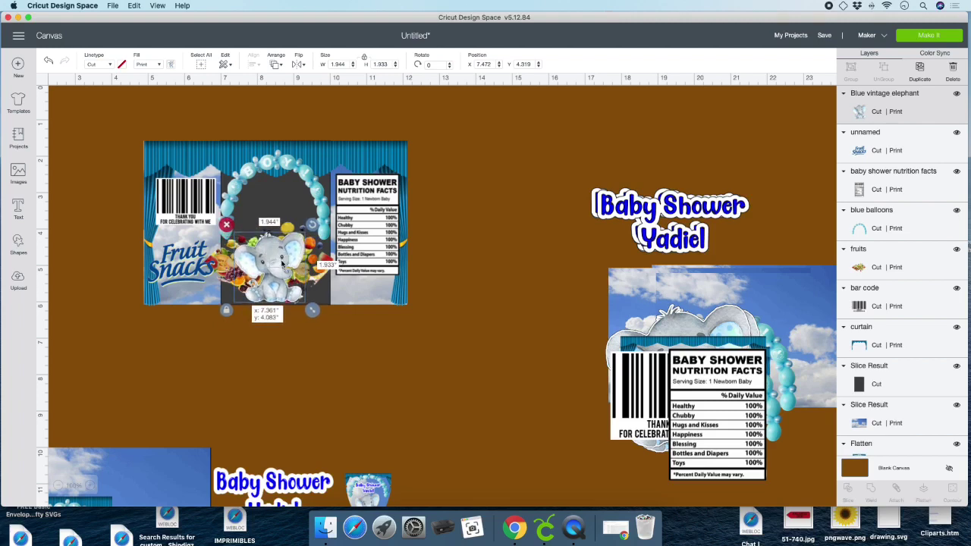
drag(313, 317, 306, 310)
drag(278, 256, 281, 261)
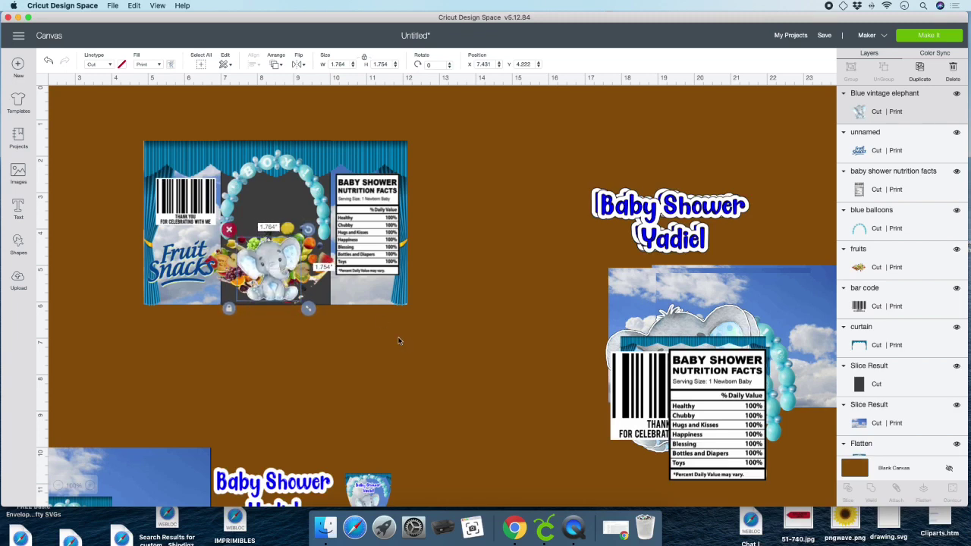
click(400, 341)
Flatten one Baby Shower name title, shrink it to about 2.06 by 0.86 in and place it inside the balloon arch
drag(646, 186, 565, 166)
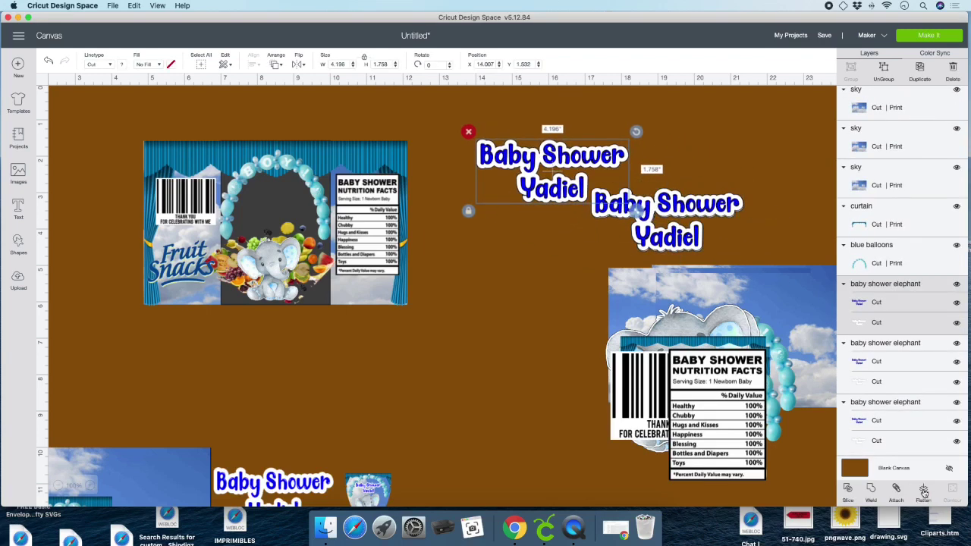
click(923, 492)
drag(635, 211, 558, 177)
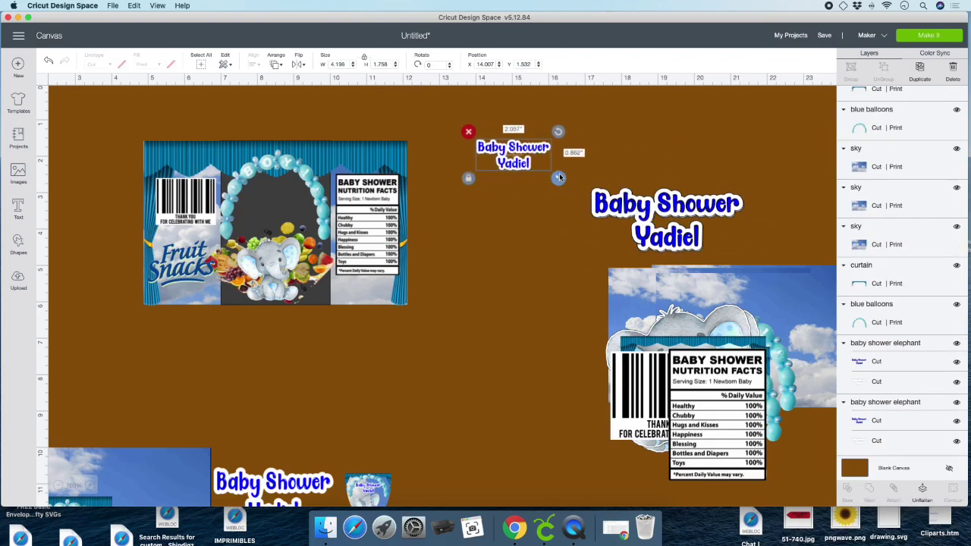
click(277, 66)
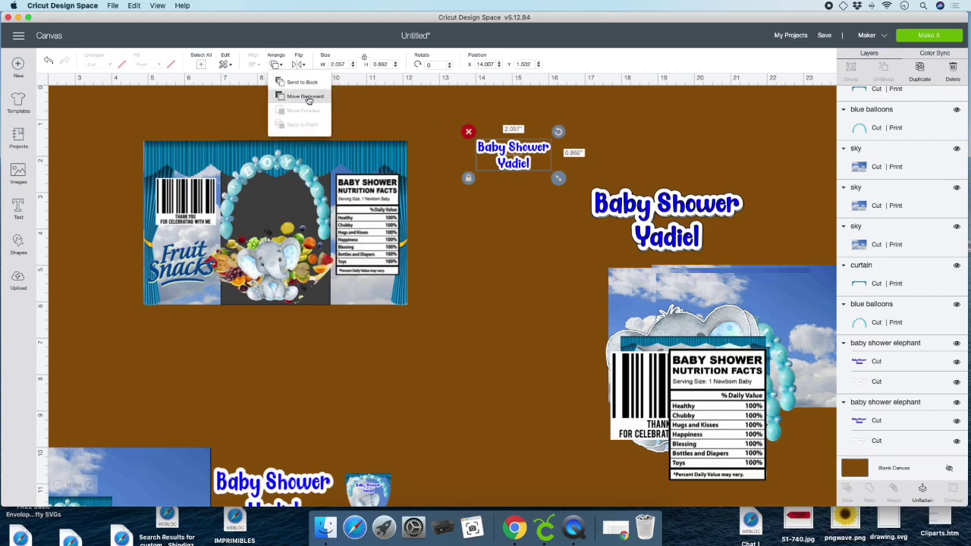
drag(523, 163, 270, 197)
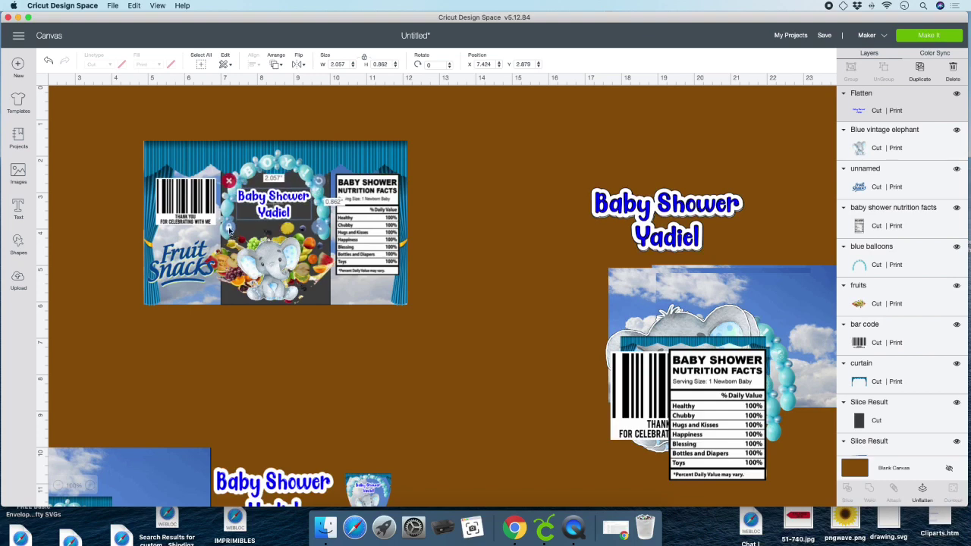
Unlock the Baby Shower title's proportions, enlarge it slightly and nudge it upward within the balloon arch
click(228, 227)
drag(318, 228, 325, 232)
drag(291, 200, 289, 193)
click(515, 235)
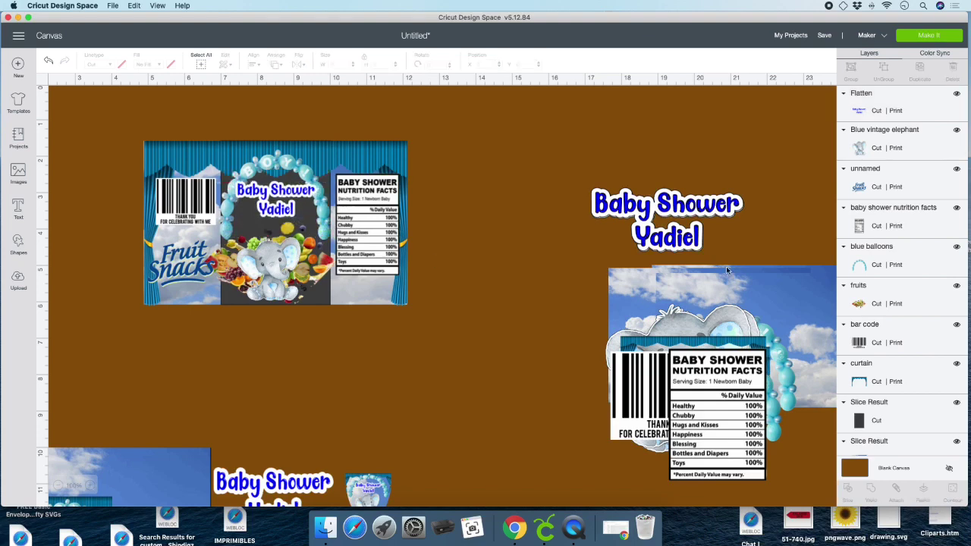
Delete the dark 3 by 4.5 in rectangle behind the middle panel of the wrapper
click(912, 428)
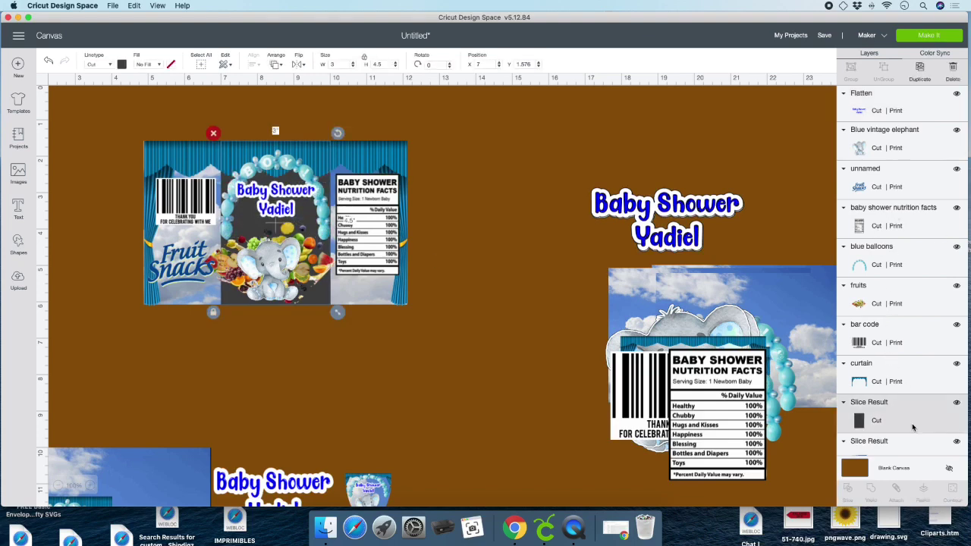
click(216, 134)
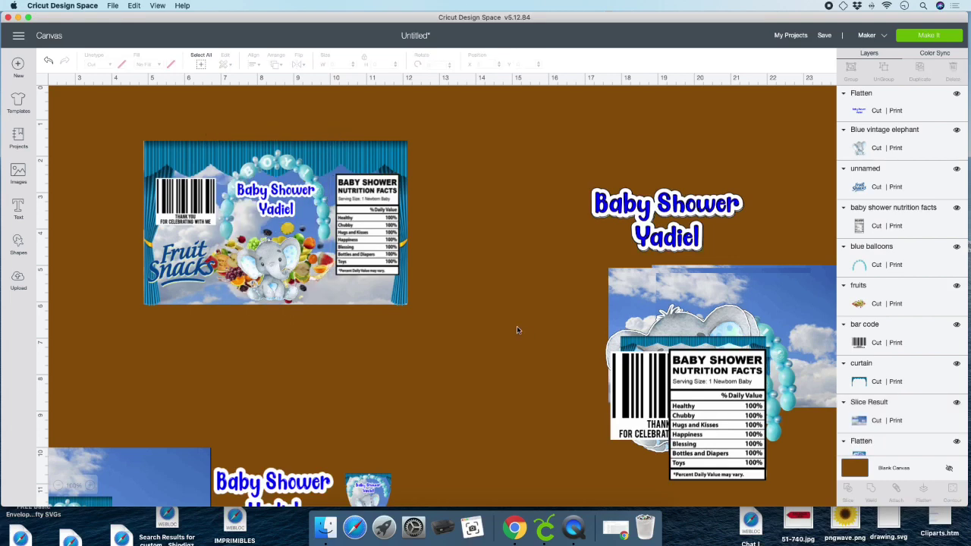
Flatten all the fruit snacks wrapper pieces into one printable image and move it down beside the finished designs
drag(139, 111, 430, 349)
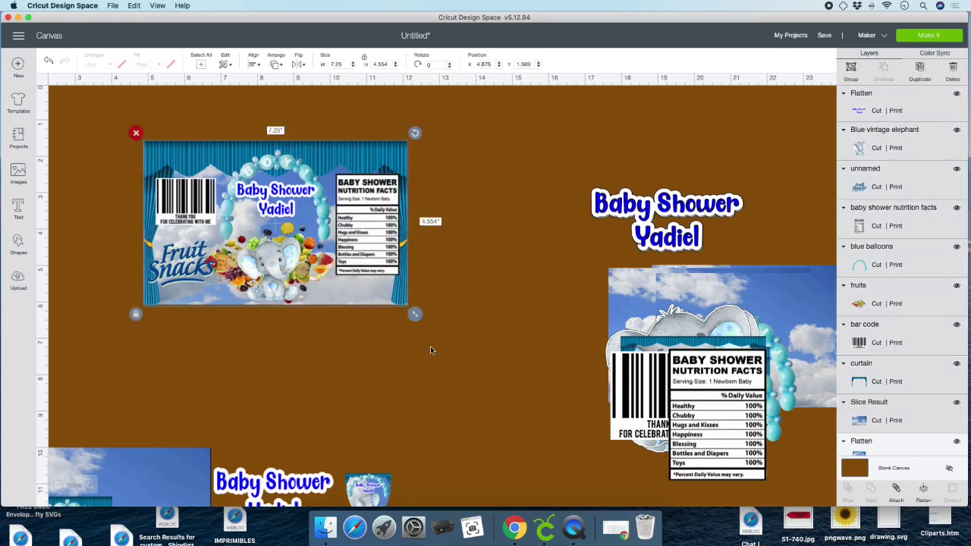
click(922, 492)
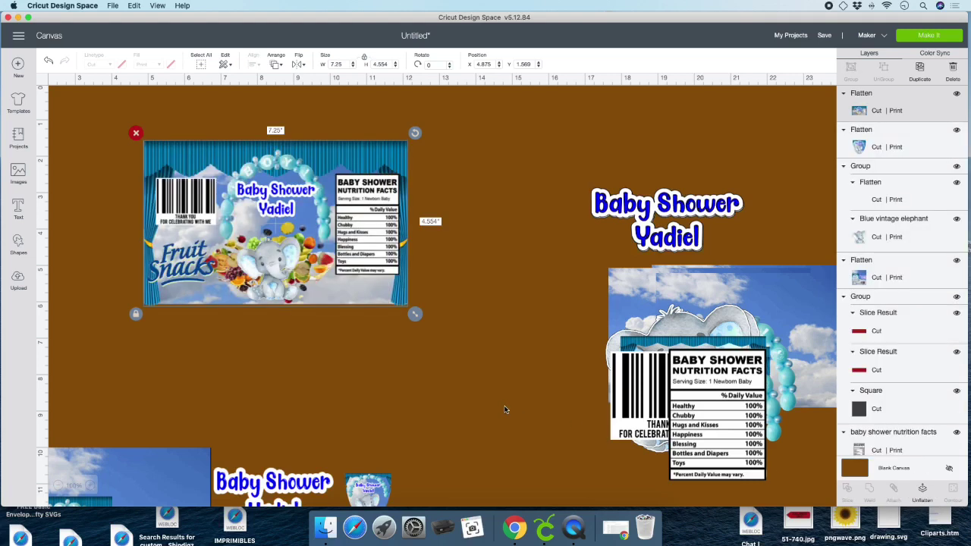
drag(332, 177, 380, 186)
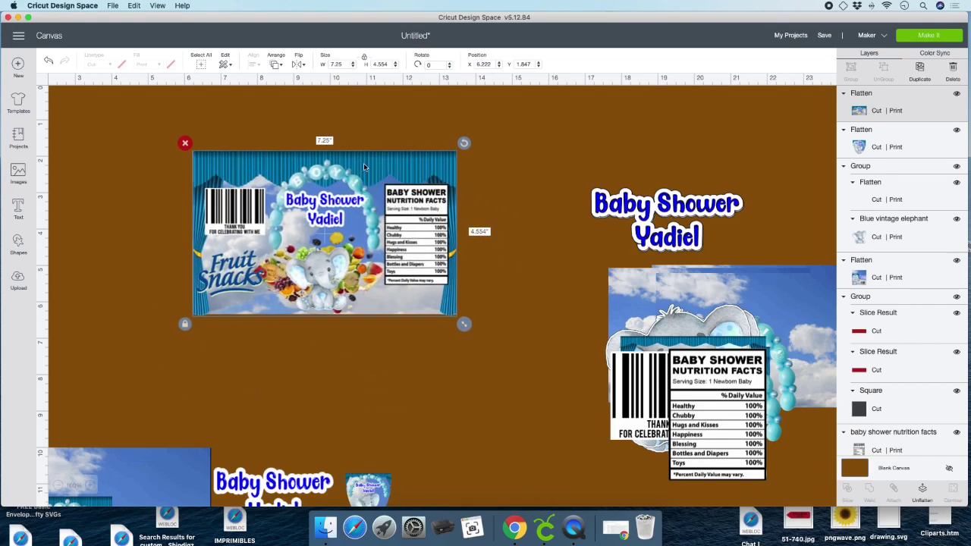
drag(363, 167, 417, 460)
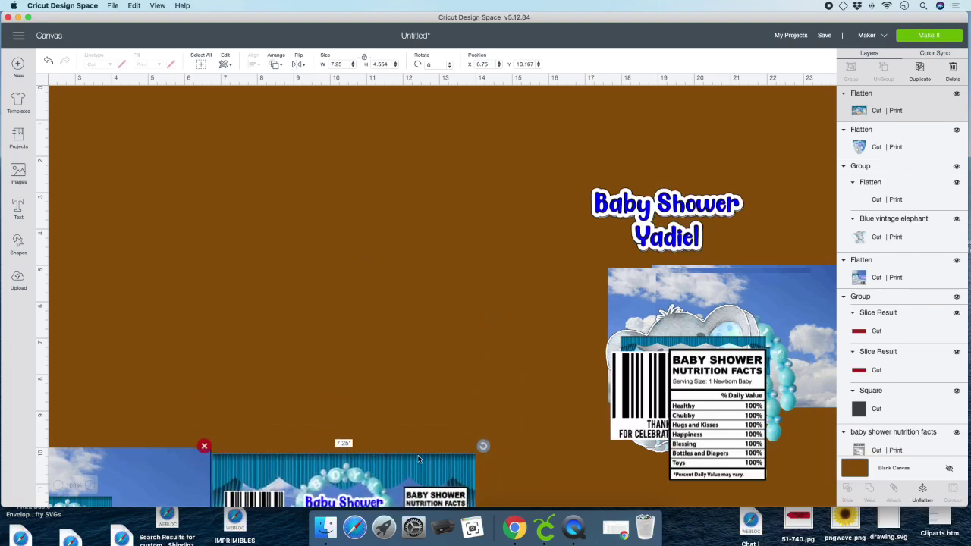
Insert a square in the empty canvas area, unlock its proportions and size it to 3.5 by 5 in
click(18, 244)
click(59, 176)
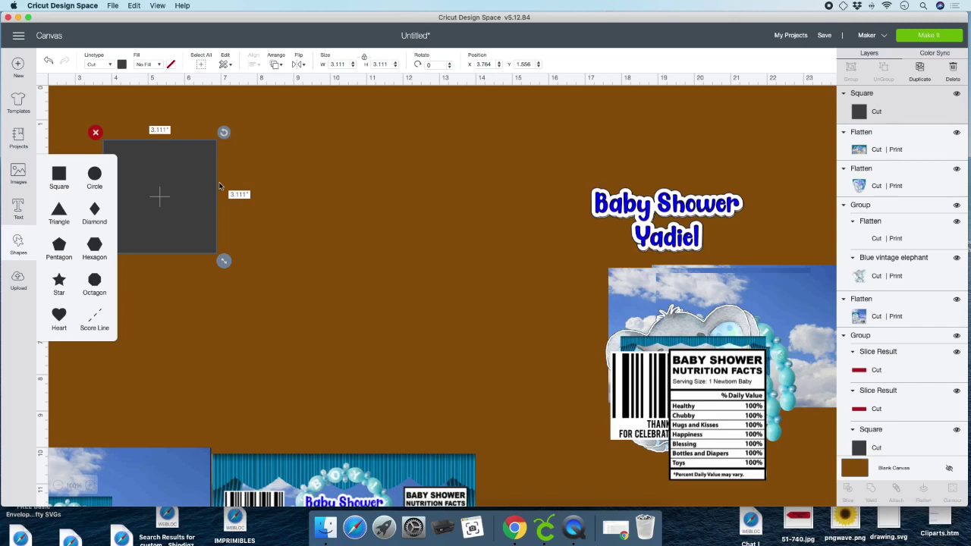
drag(174, 174, 327, 191)
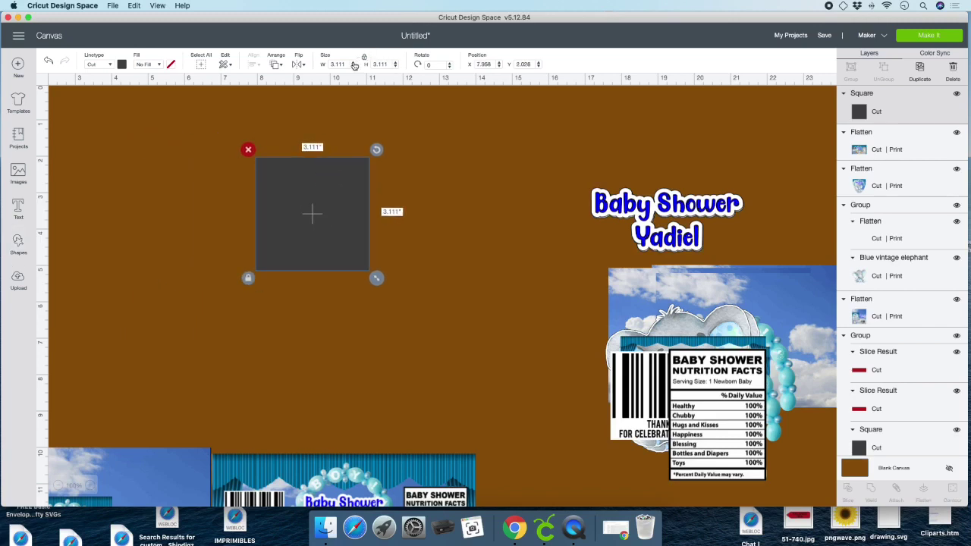
click(354, 63)
click(353, 63)
click(353, 63)
click(353, 63)
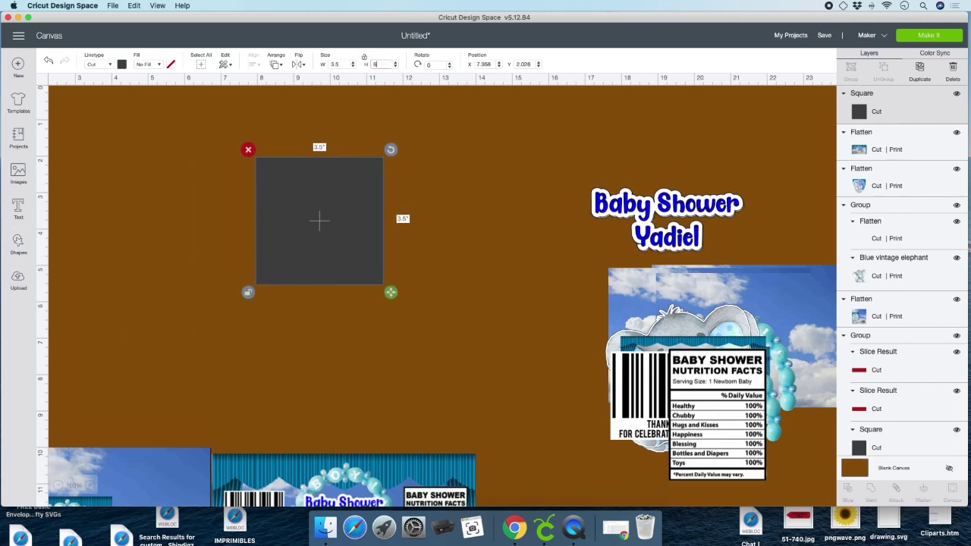
key(Return)
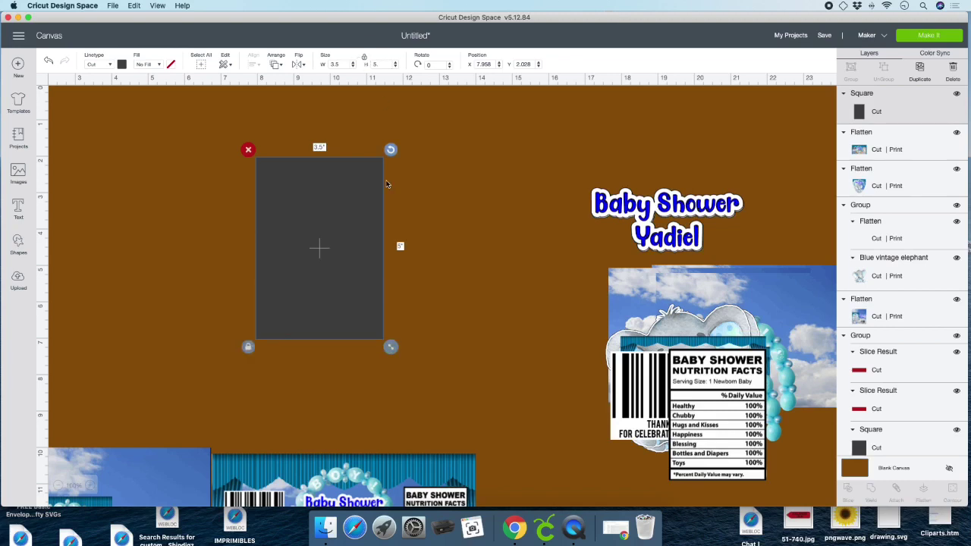
Enlarge a sky image to about 8.72 by 5.81 in and place it behind the 3.5 by 5 in rectangle
drag(331, 283, 348, 284)
drag(713, 280, 262, 138)
click(197, 273)
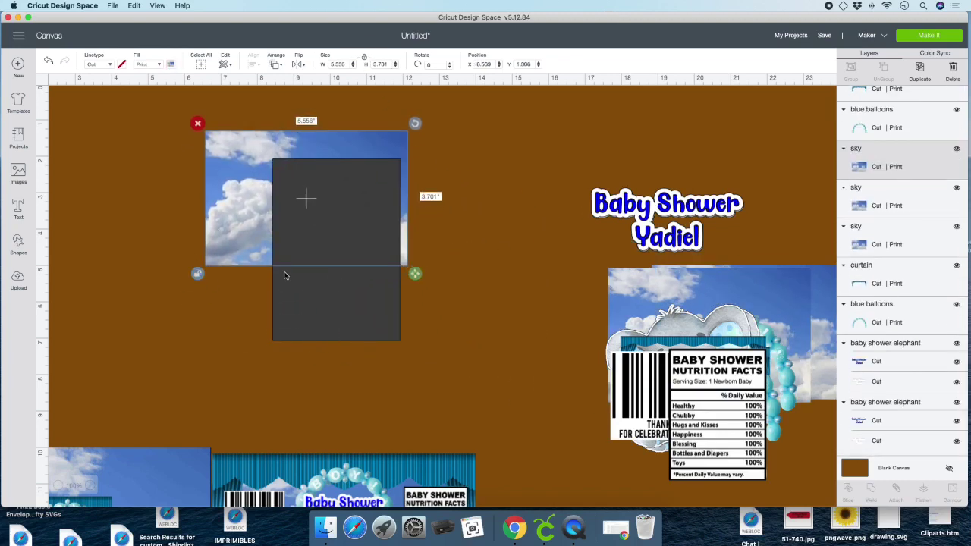
drag(414, 273, 528, 378)
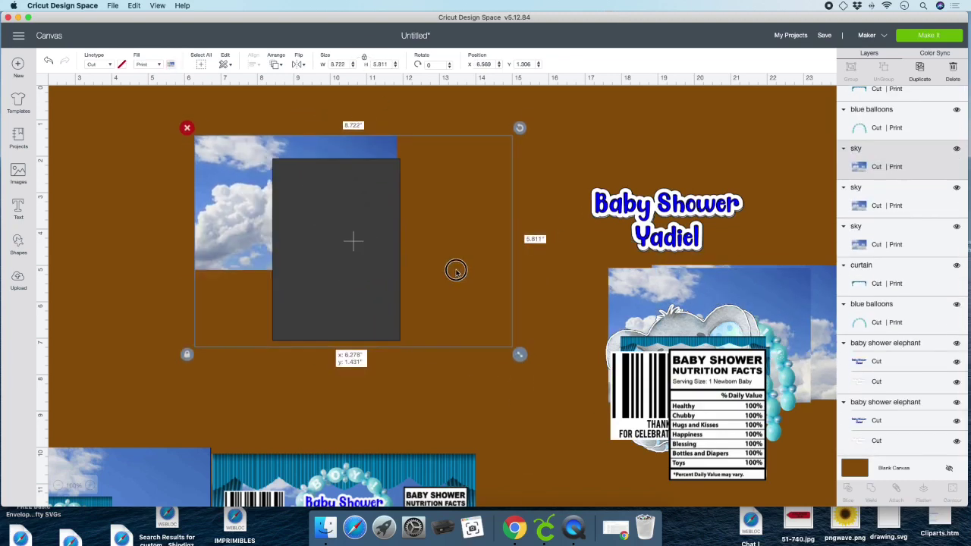
mouse_move(455, 271)
mouse_down()
mouse_move(445, 278)
mouse_move(432, 252)
mouse_up()
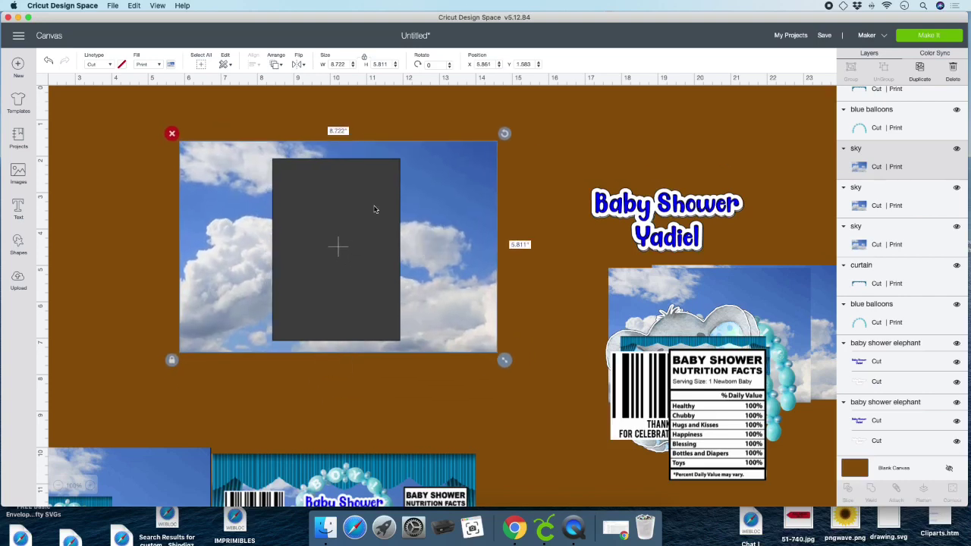
Slice the sky with the rectangle and remove the leftover pieces, keeping only the 3.5 by 5 in sky panel
drag(182, 110, 424, 306)
click(847, 489)
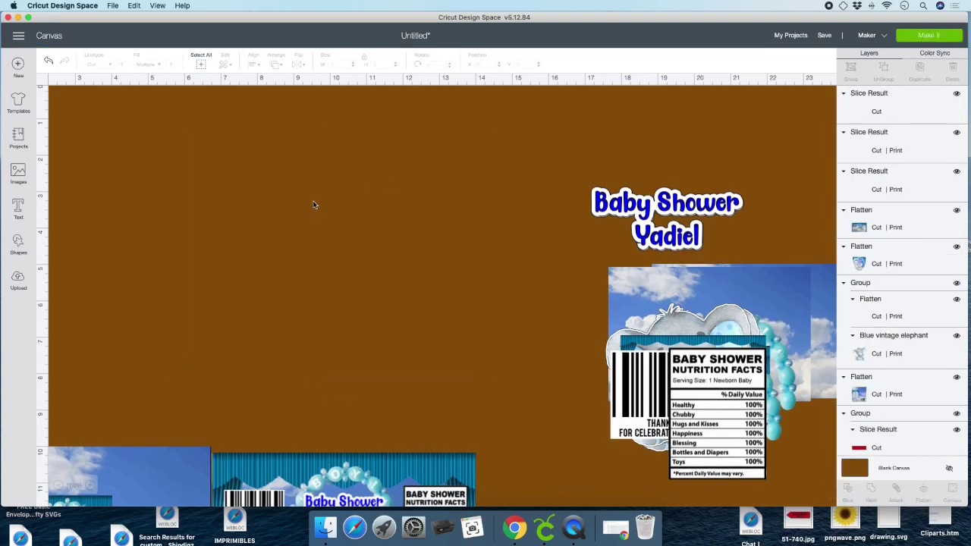
drag(314, 203, 577, 241)
click(526, 191)
drag(336, 248, 558, 277)
click(394, 163)
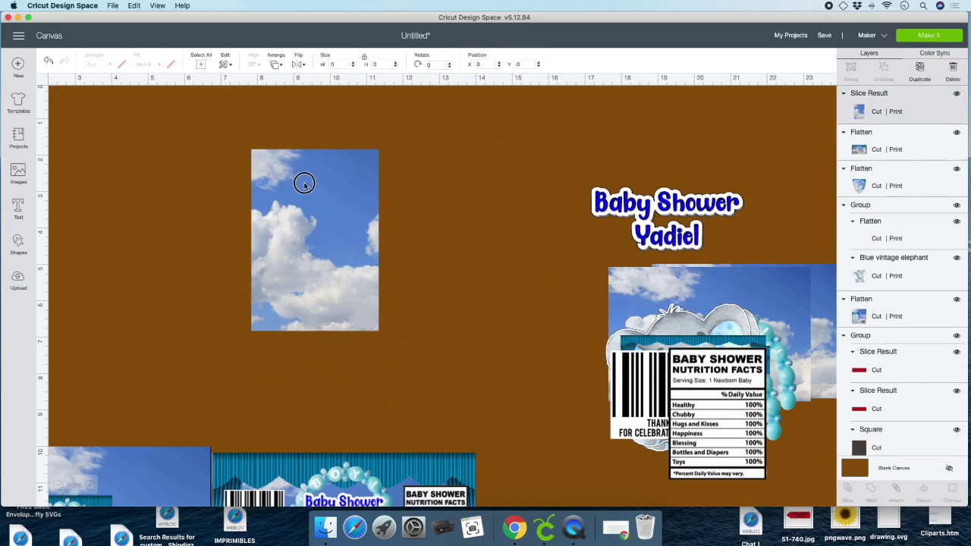
click(307, 185)
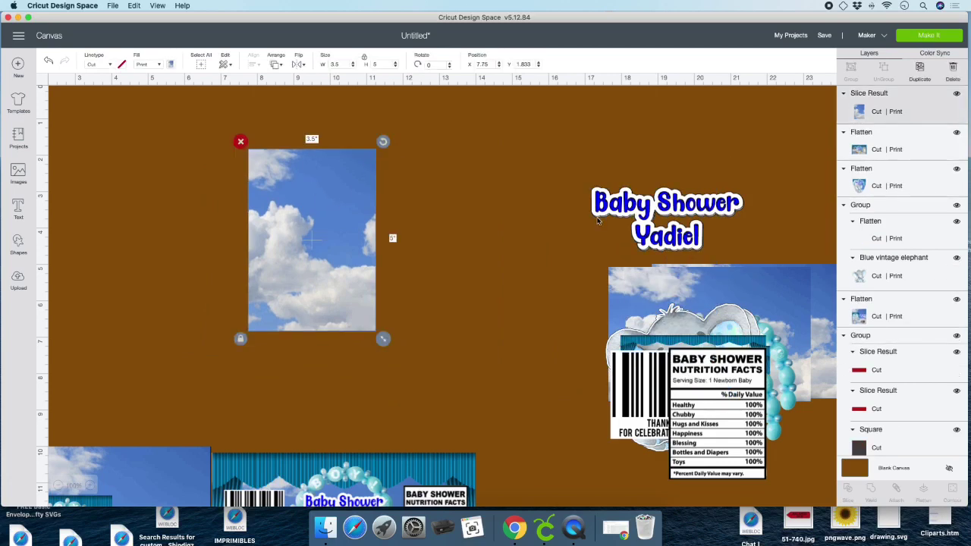
Take a curtain, balloon arch and elephant from the stack and fit them onto the sky panel, with the curtain about 3.51 by 5.04 in
drag(775, 350, 502, 165)
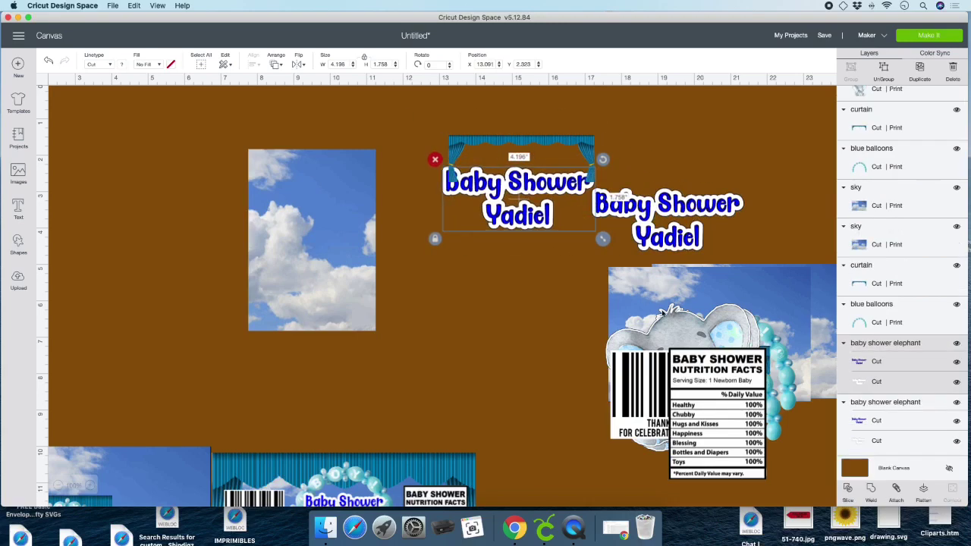
drag(680, 325, 499, 209)
drag(667, 219, 743, 205)
drag(777, 343, 594, 167)
drag(421, 113, 422, 115)
drag(422, 115, 516, 261)
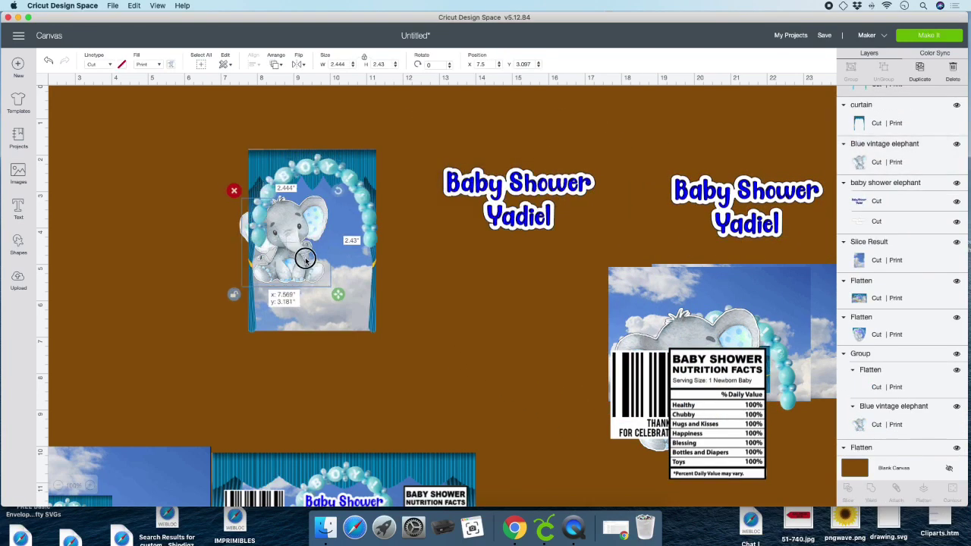
Centre the balloon arch across the curtain and place the elephant at the bottom centre of the sky panel
drag(305, 259, 281, 235)
click(281, 234)
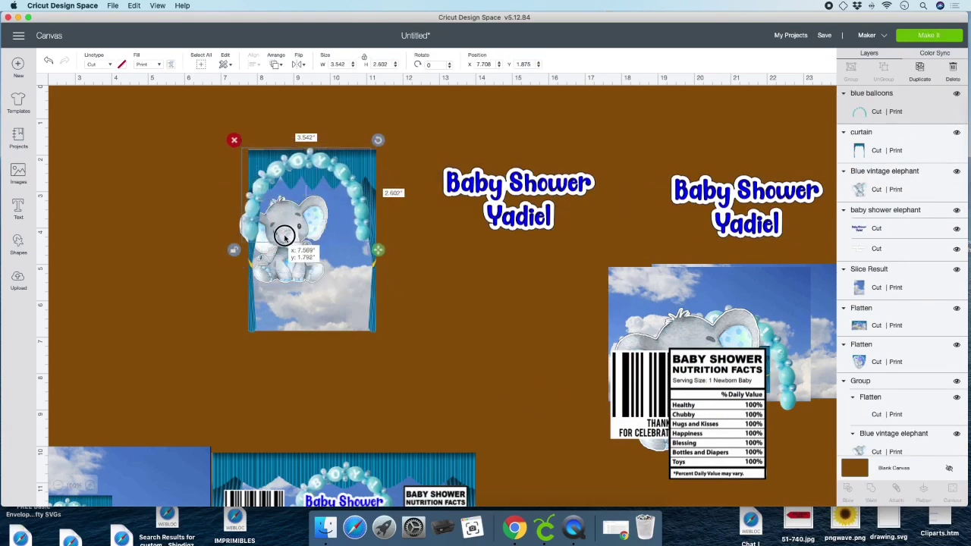
click(292, 307)
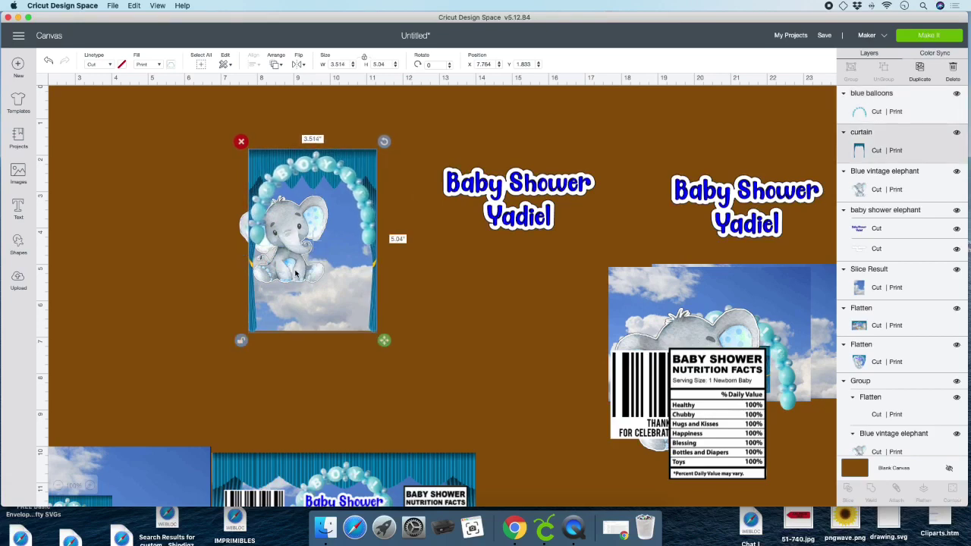
drag(244, 224, 269, 266)
Place one Baby Shower name title on the panel, bring it to the front and shrink it to fit inside the balloon arch
click(505, 188)
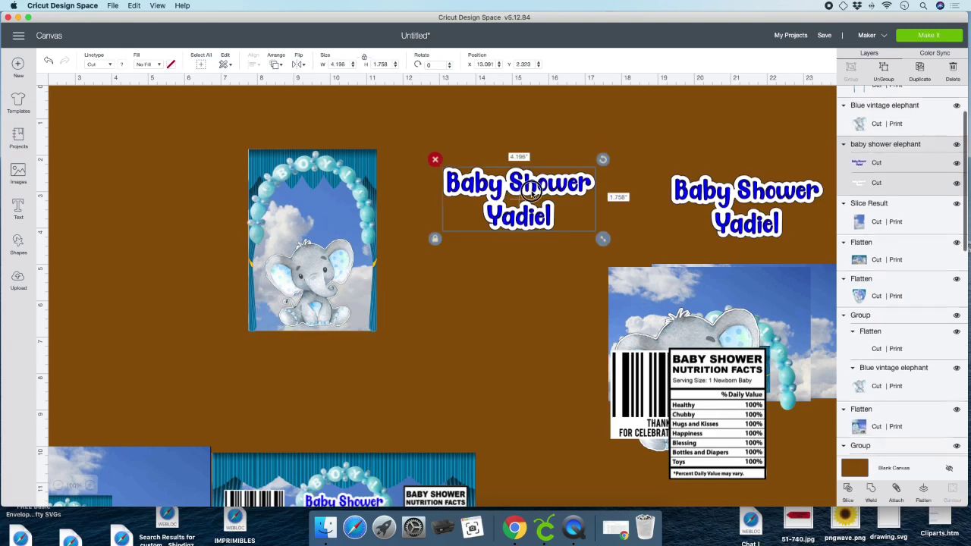
drag(531, 188, 335, 207)
click(276, 63)
click(300, 125)
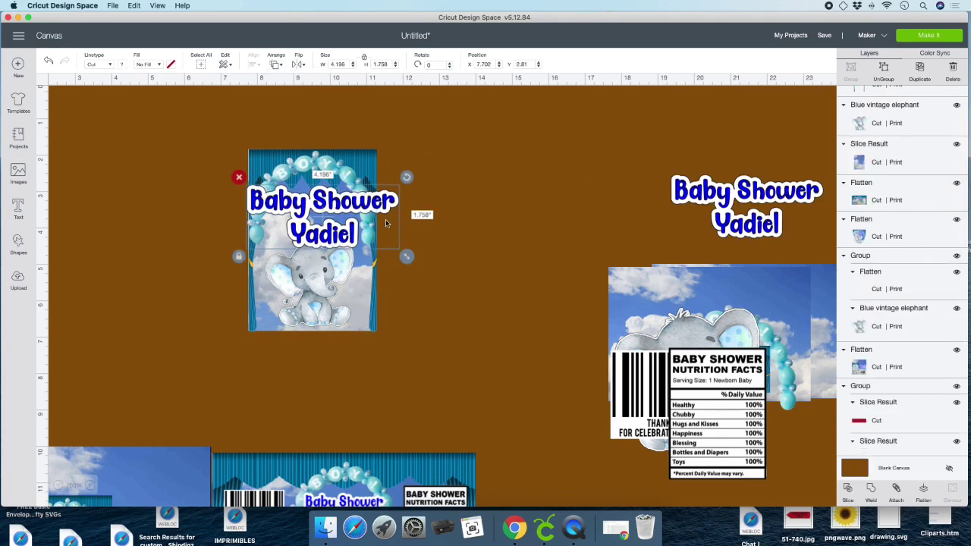
drag(407, 256, 343, 240)
drag(309, 199, 332, 197)
click(353, 186)
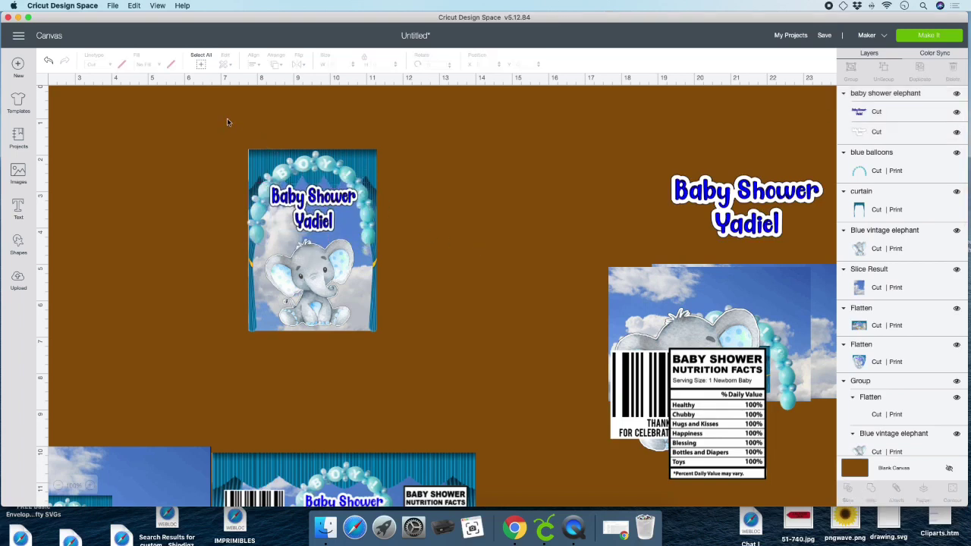
Flatten the complete 3.5 by 5 in panel design and move it down beside the finished fruit snacks wrapper
drag(227, 121, 410, 373)
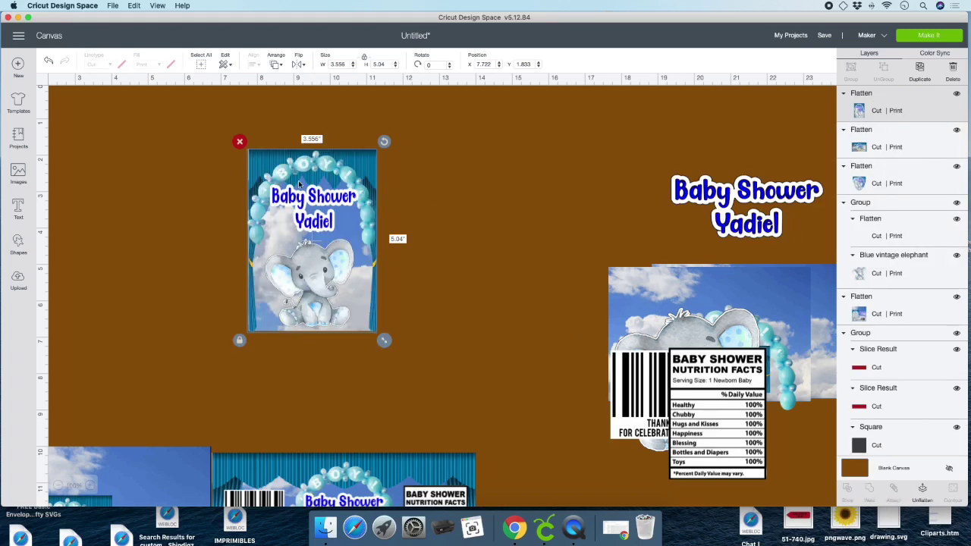
drag(303, 165, 499, 481)
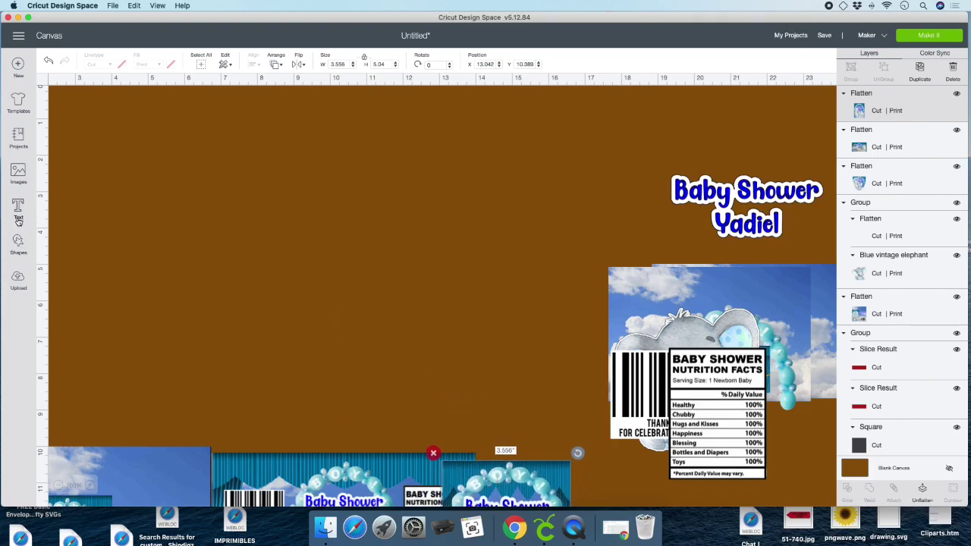
Insert another square in the empty canvas area and size it to a rectangle 8 in wide by 2 in high
click(18, 243)
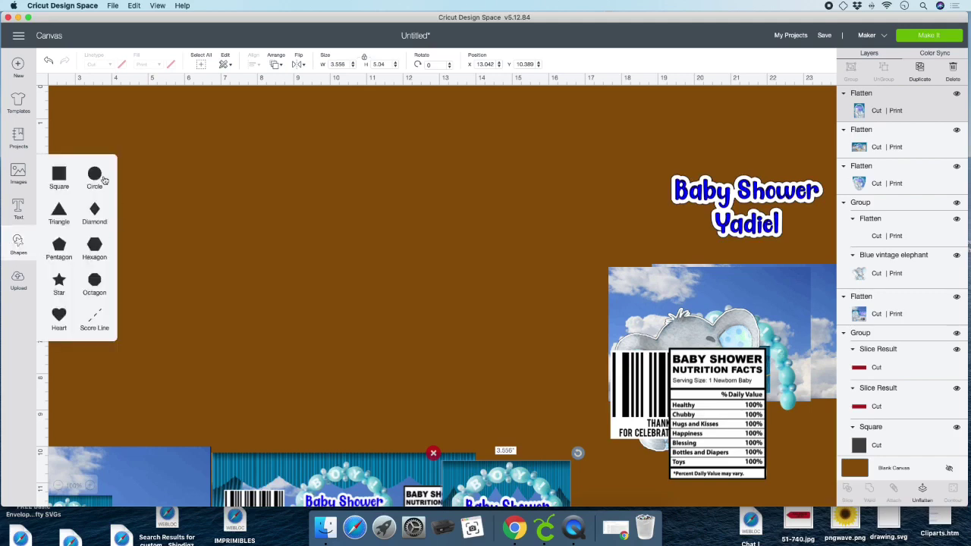
click(62, 178)
drag(208, 206, 343, 228)
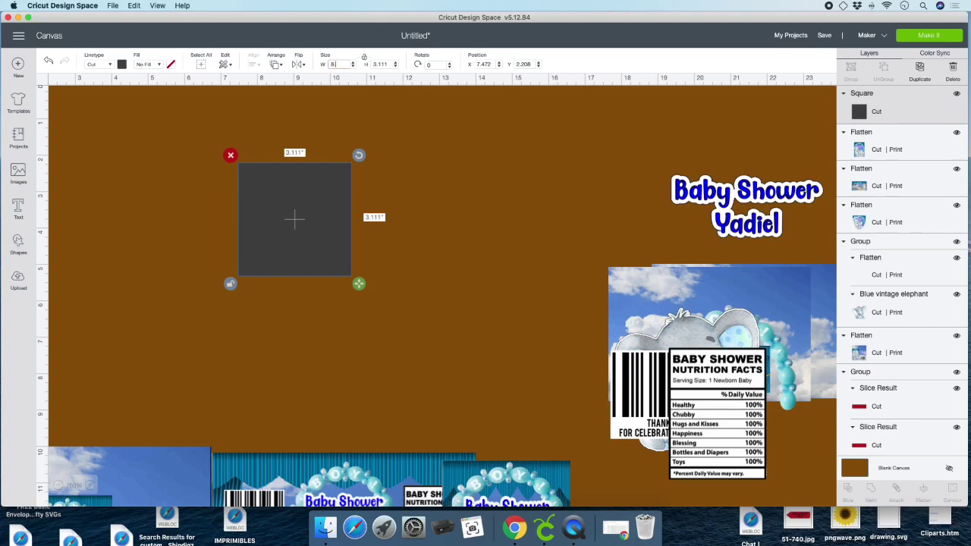
key(Tab)
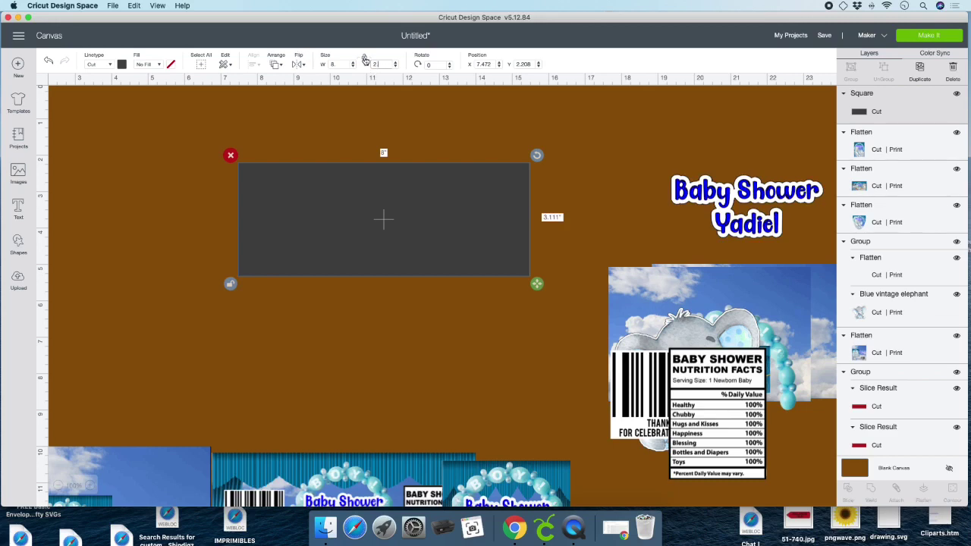
text(2)
key(Return)
drag(389, 207, 374, 201)
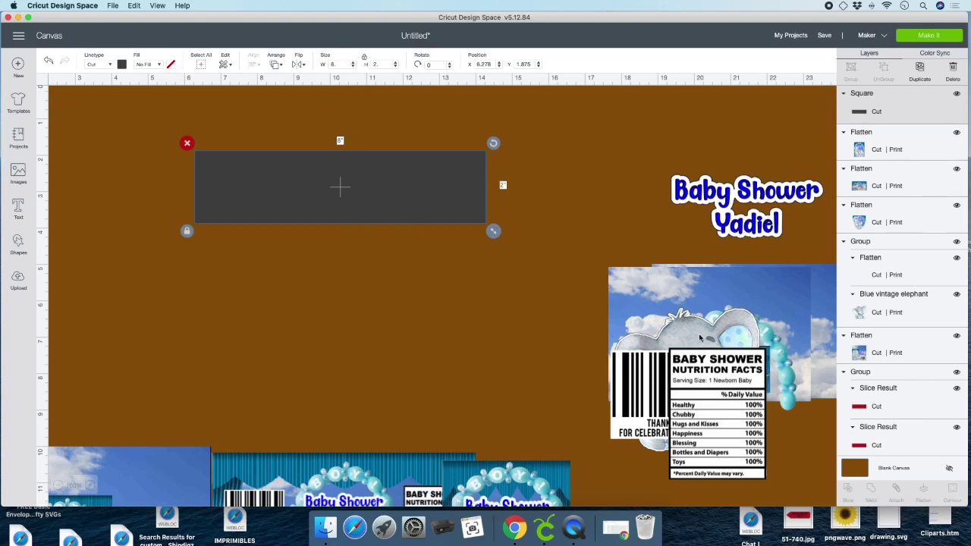
Enlarge another sky image to about 11.96 by 7.97 in and position it behind the 8 by 2 in rectangle
drag(749, 285, 311, 149)
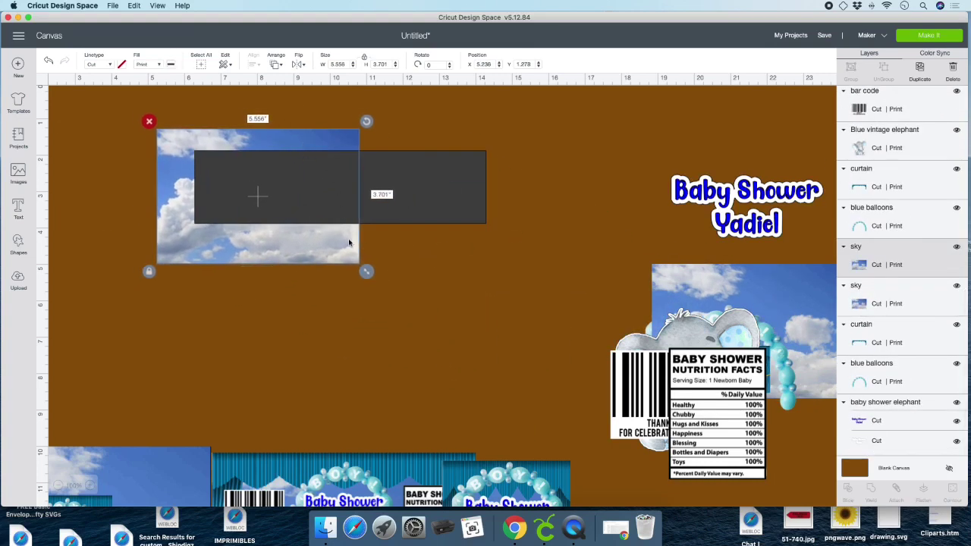
drag(375, 278, 604, 402)
drag(489, 335, 484, 285)
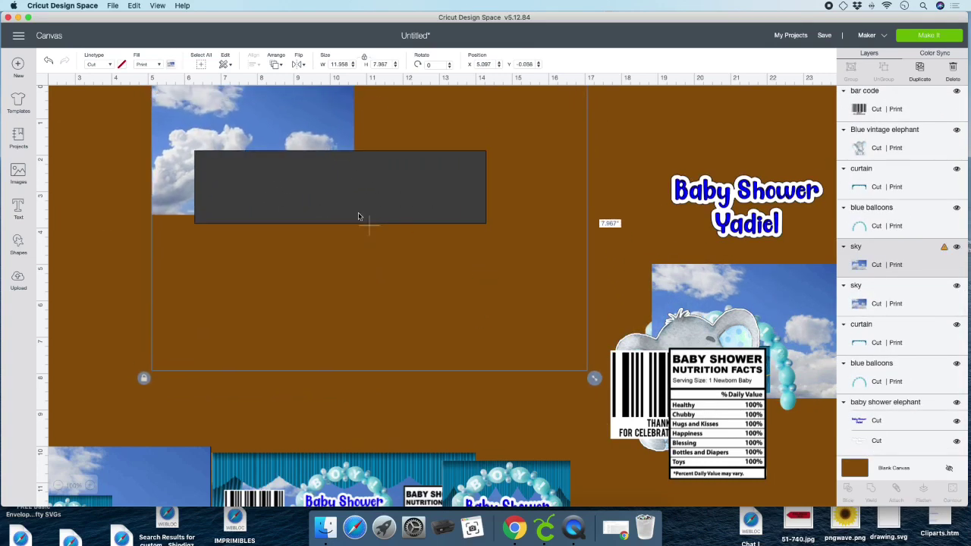
drag(306, 186, 336, 208)
Slice the sky with the 8 by 2 in rectangle and remove the leftover pieces, keeping only the sky strip
drag(579, 319, 591, 380)
click(849, 490)
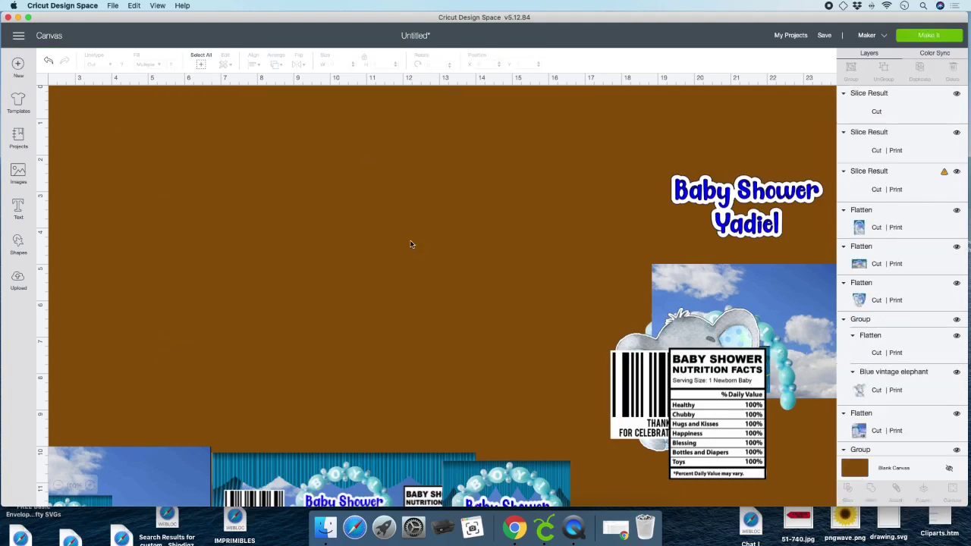
drag(349, 213, 415, 224)
click(284, 175)
drag(303, 303, 498, 330)
click(350, 165)
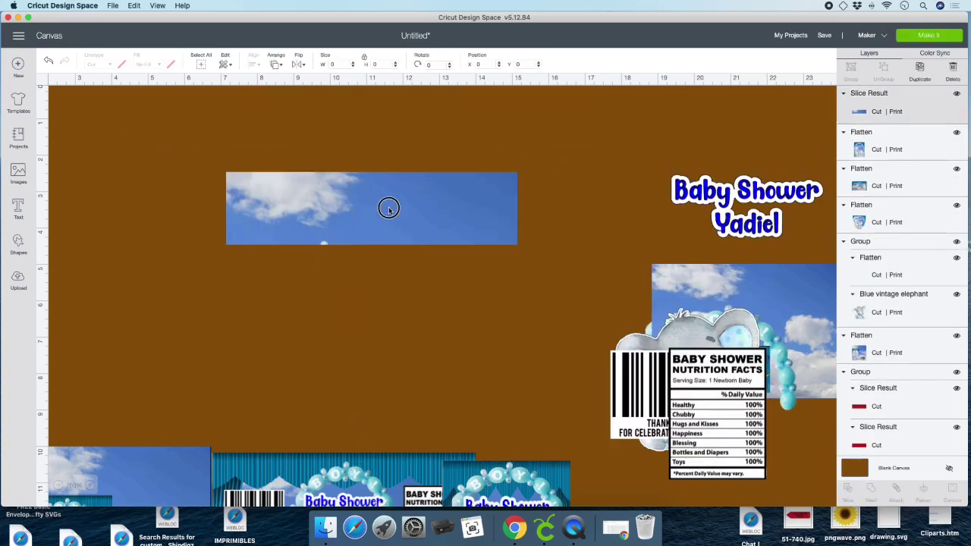
drag(388, 207, 350, 219)
Spread the spare sky image, balloon arches, curtain, nutrition facts label and bar code apart on the canvas
drag(735, 273, 613, 122)
click(655, 289)
drag(655, 289, 470, 309)
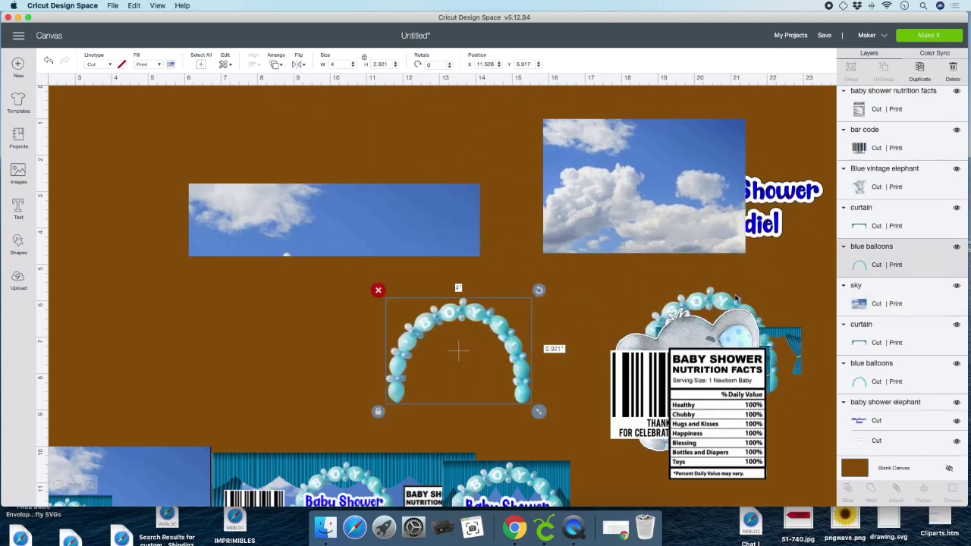
drag(707, 299, 563, 292)
drag(790, 342, 807, 237)
drag(754, 380, 802, 407)
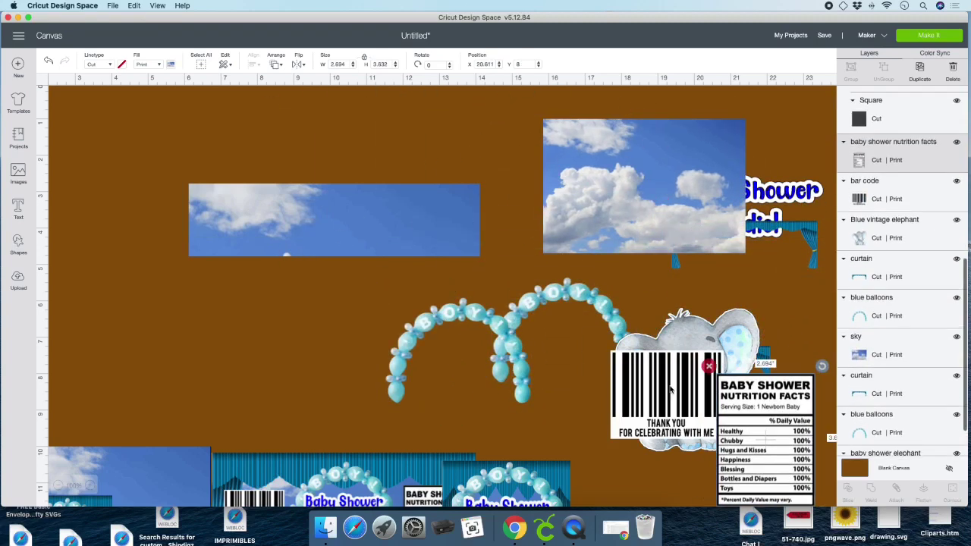
drag(666, 388, 739, 428)
Move the elephant onto the sky strip and duplicate both it and the Baby Shower title, shifting the spare artwork aside
drag(692, 379, 299, 245)
click(919, 68)
drag(561, 292, 739, 248)
drag(809, 187, 699, 308)
drag(626, 150, 699, 141)
click(661, 316)
click(919, 72)
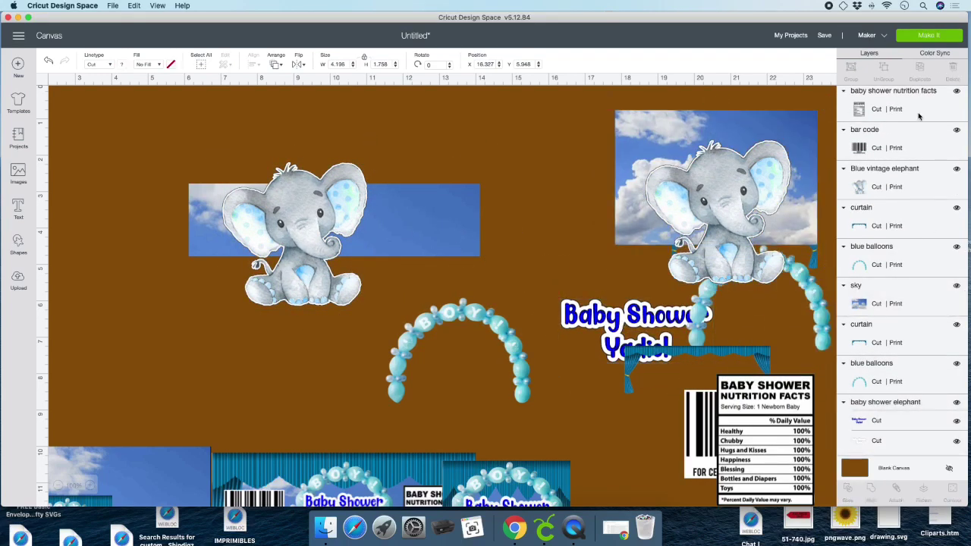
Set one title aside on the spare sky image and place the other title and the elephant next to the sky strip
drag(661, 337, 725, 176)
drag(605, 317, 525, 202)
drag(420, 213, 373, 197)
drag(316, 246, 302, 352)
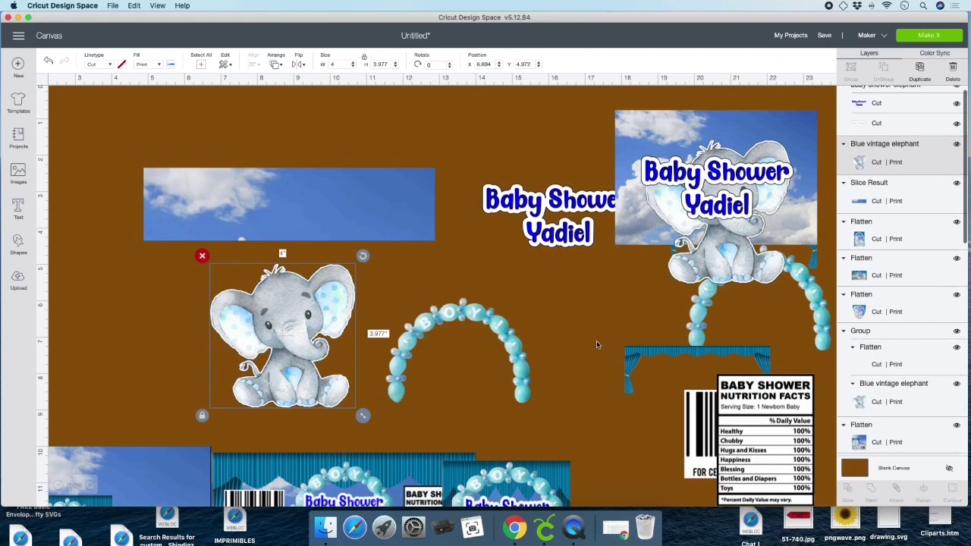
Fit the curtain in front of the sky strip at 7.958 by 1.998 in and arrange the balloon arch, elephant and title on it
drag(640, 351, 161, 175)
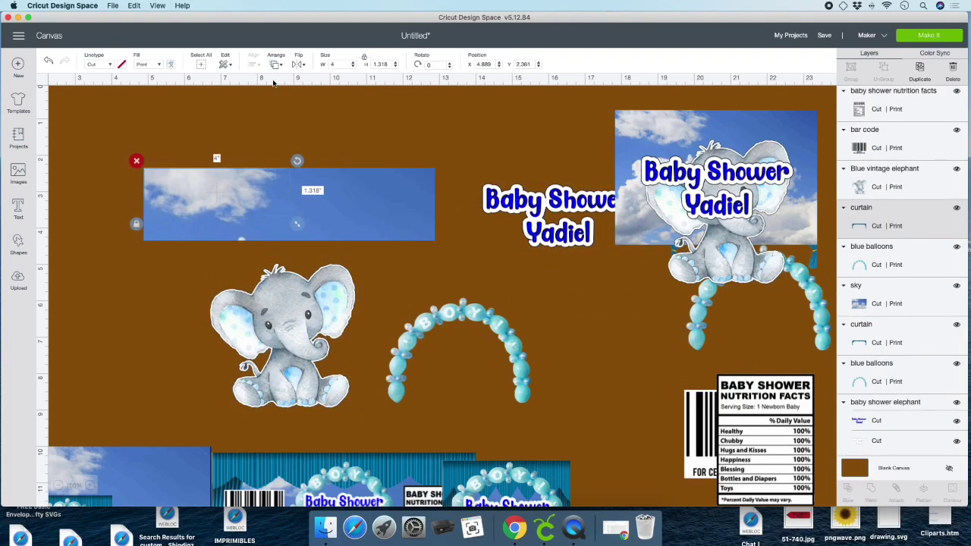
click(275, 63)
click(311, 125)
drag(300, 224, 444, 248)
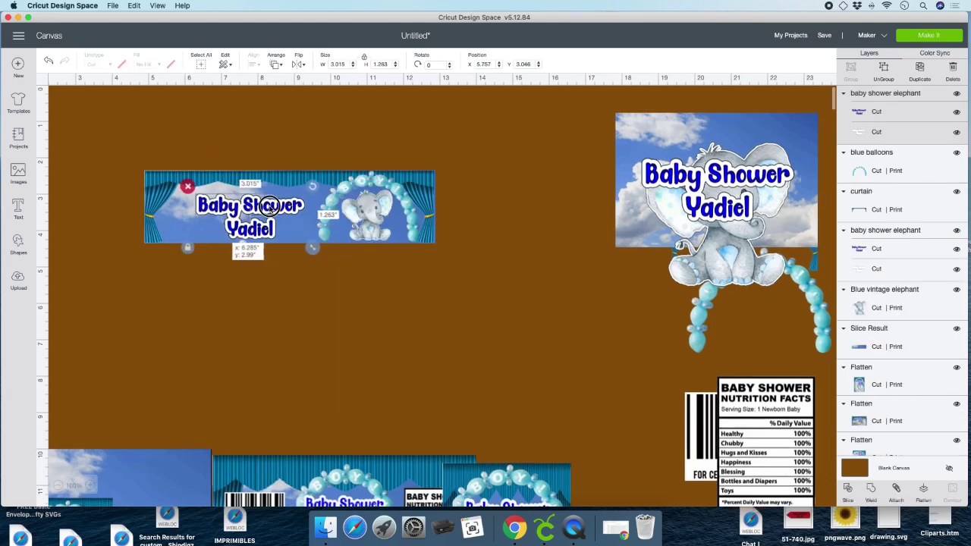
drag(262, 176, 275, 205)
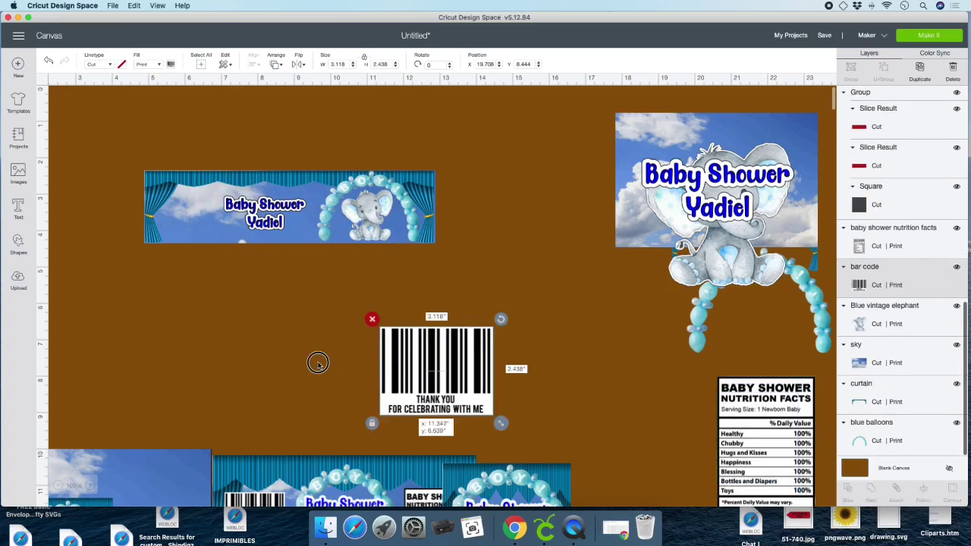
Shrink the bar code to about 0.979 by 0.765 in and keep a duplicate aside in the empty canvas area
drag(438, 368, 326, 356)
drag(386, 405, 626, 376)
click(920, 70)
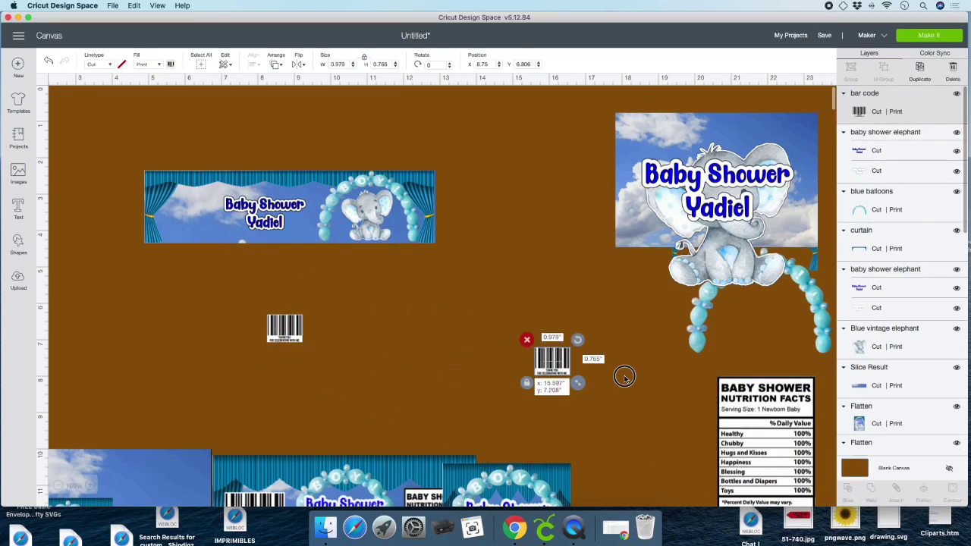
Place a small bar code on the curtain end of the 8 by 2 in strip and bring it to the front
drag(281, 330, 179, 225)
click(179, 224)
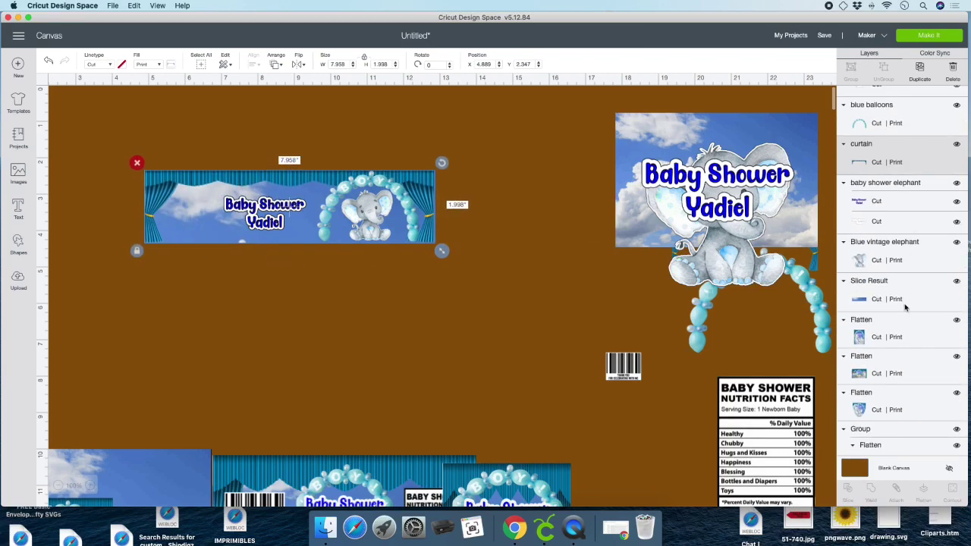
scroll(904, 306, up, 3)
click(880, 98)
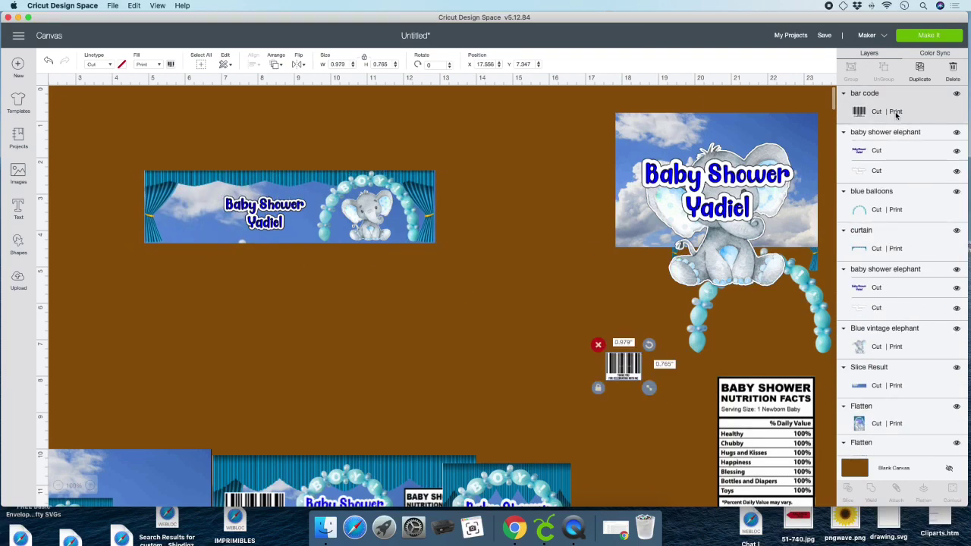
scroll(910, 266, down, 10)
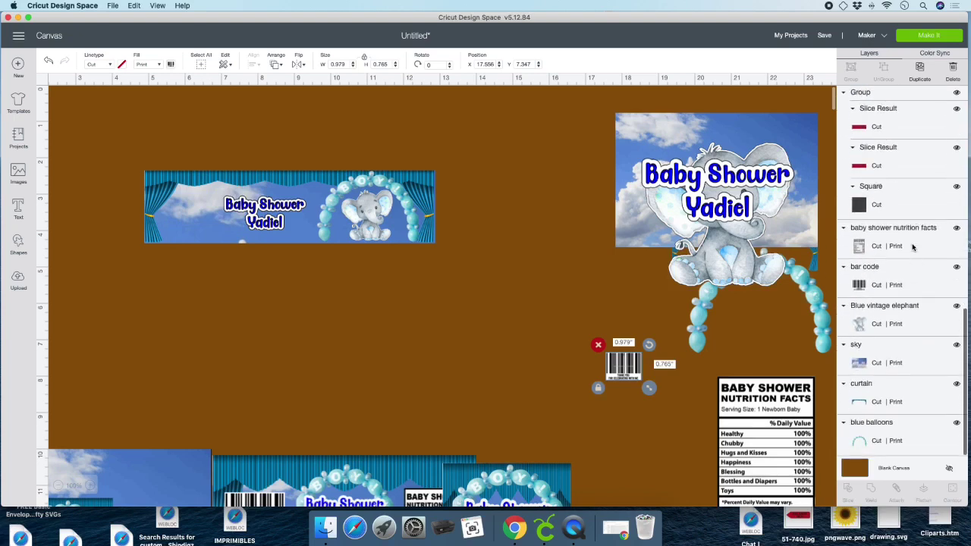
click(913, 250)
click(912, 275)
click(275, 64)
click(299, 126)
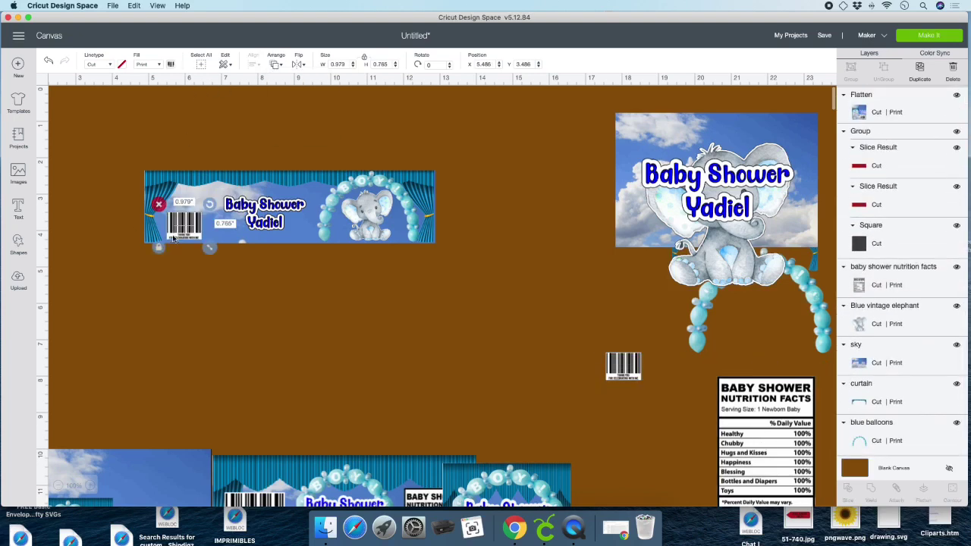
Position the bar code in the strip's lower left corner and shift the title slightly toward it
click(179, 226)
drag(179, 225, 166, 229)
click(217, 302)
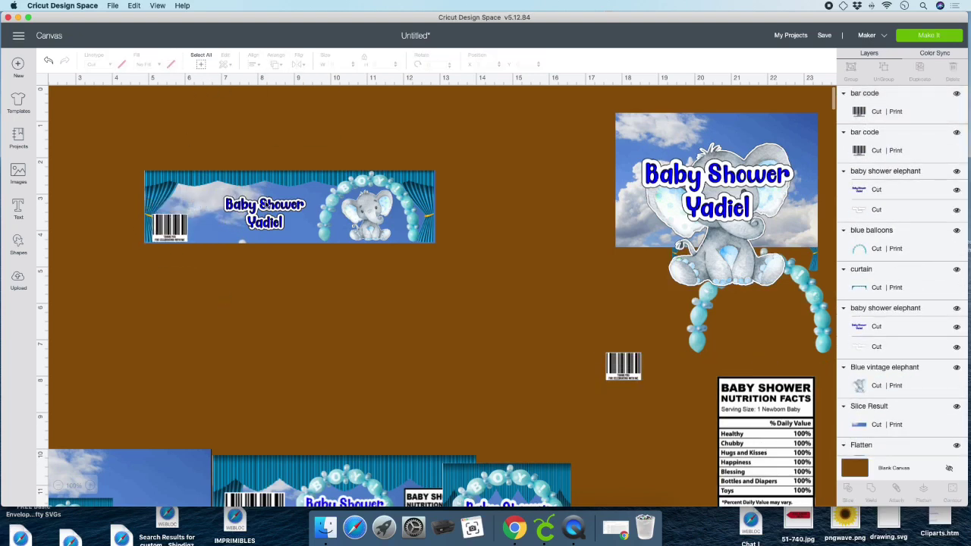
drag(271, 207, 260, 207)
click(277, 307)
Flatten the complete 8 by 2 in strip label and move it down among the finished labels
drag(112, 130, 476, 301)
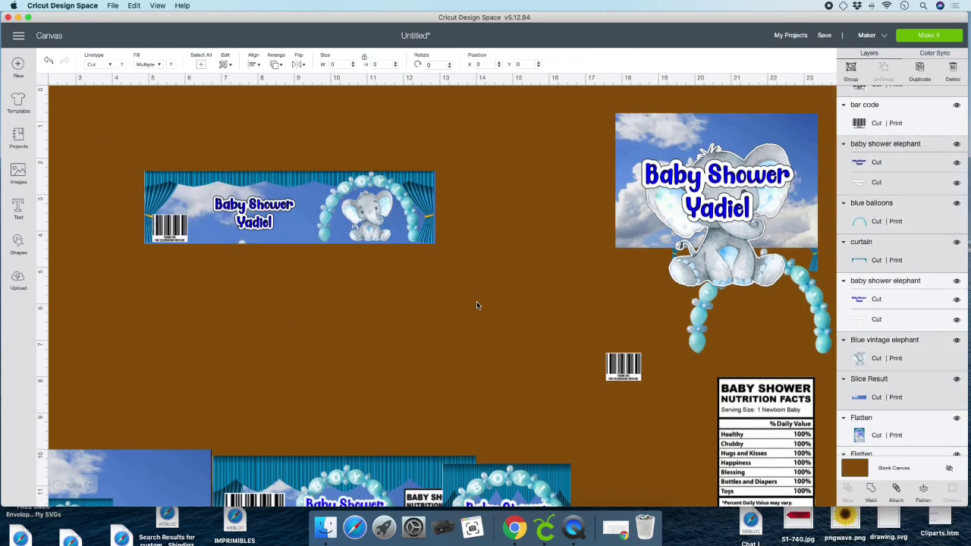
click(922, 489)
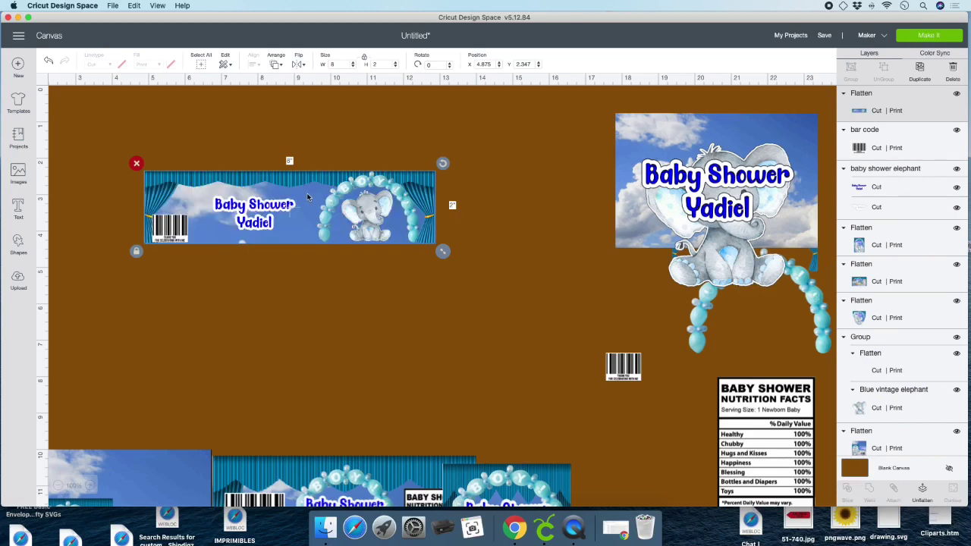
drag(307, 197, 465, 502)
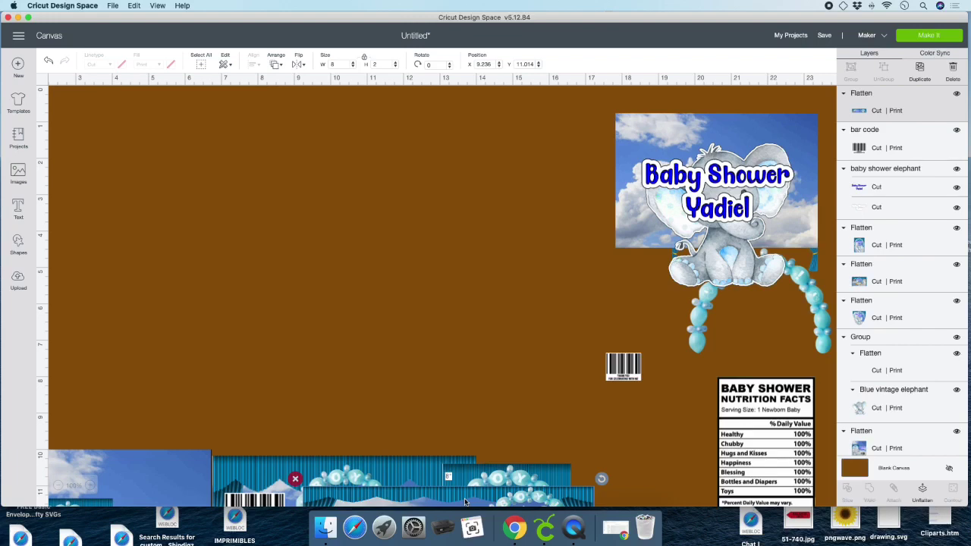
Insert a square in the cleared canvas area and size it to a rectangle 11 in wide by 8.5 in high
scroll(464, 502, left, 1)
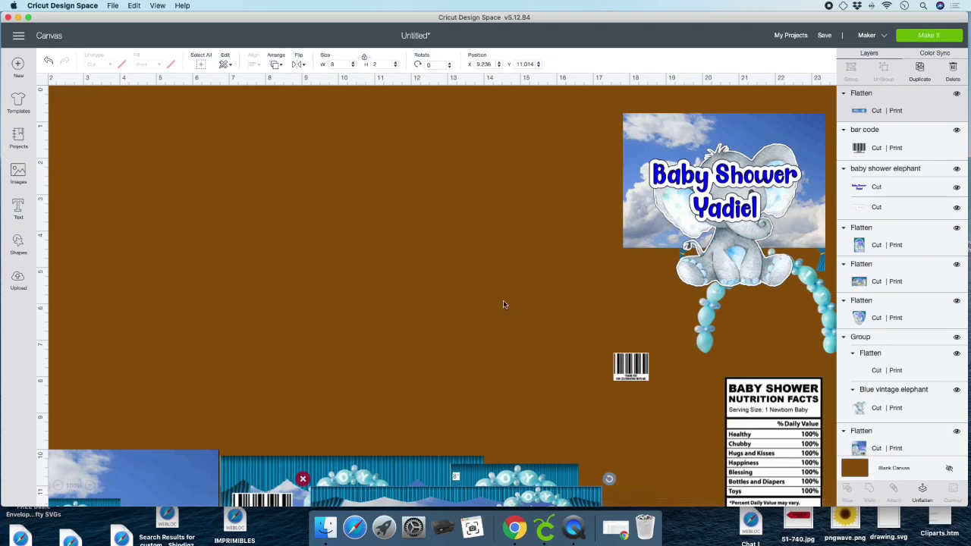
click(22, 249)
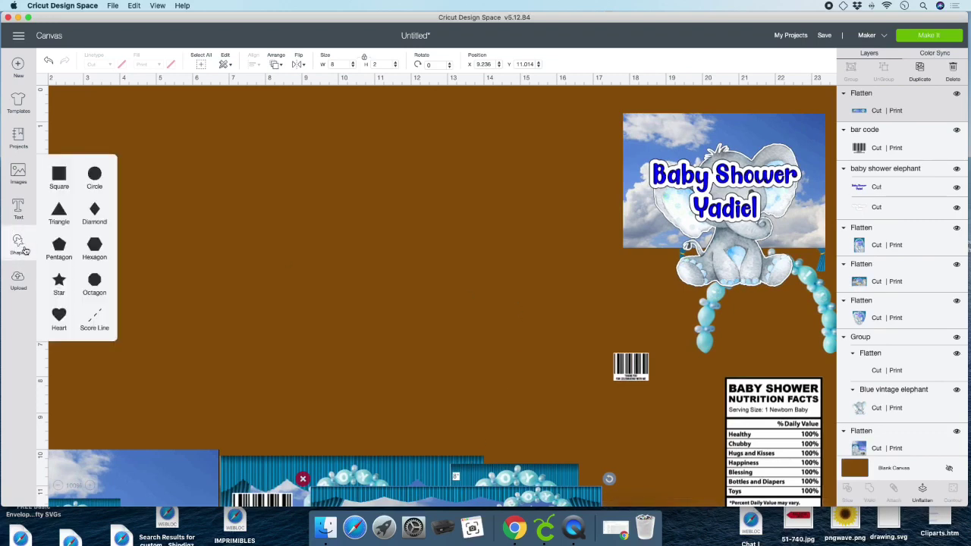
click(64, 176)
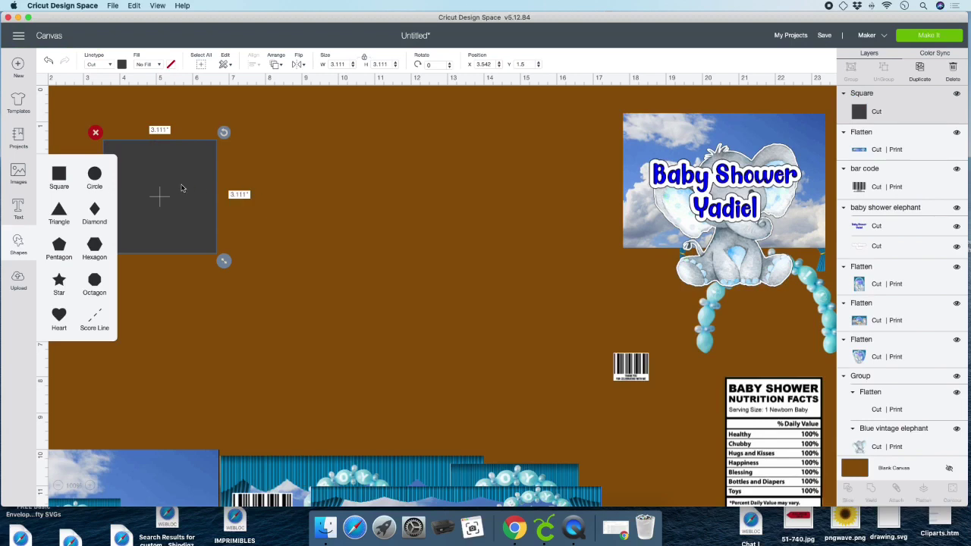
drag(182, 188, 296, 206)
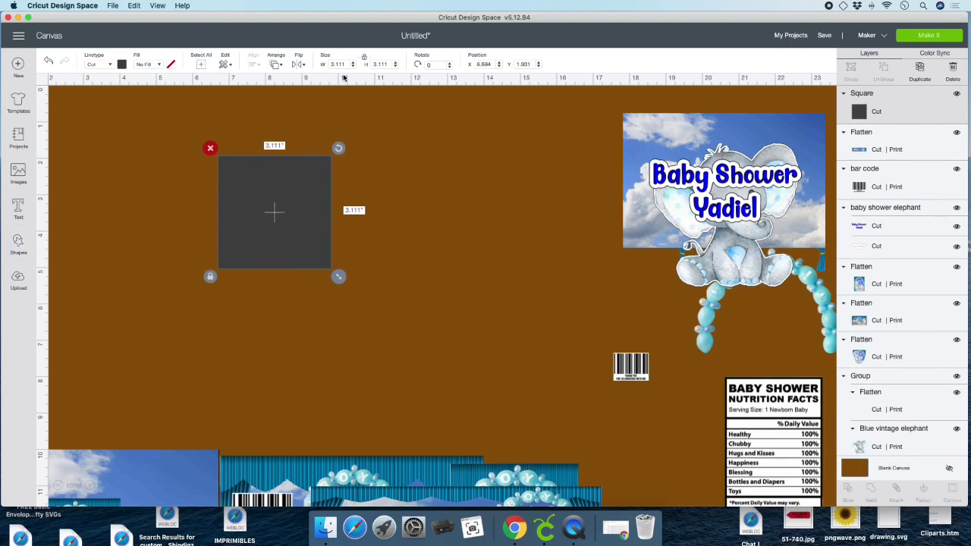
click(363, 60)
text(11)
key(Tab)
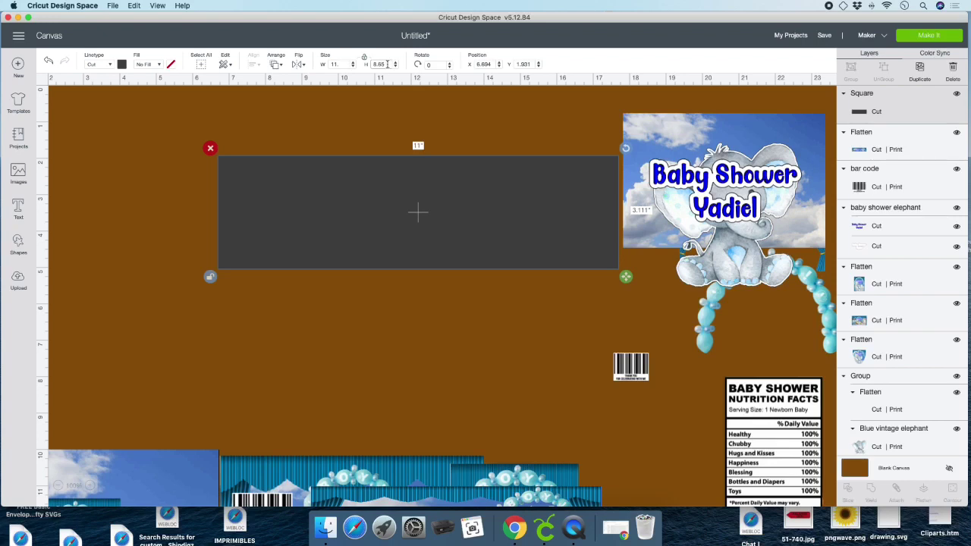
drag(386, 64, 376, 64)
key(Return)
drag(517, 290, 443, 247)
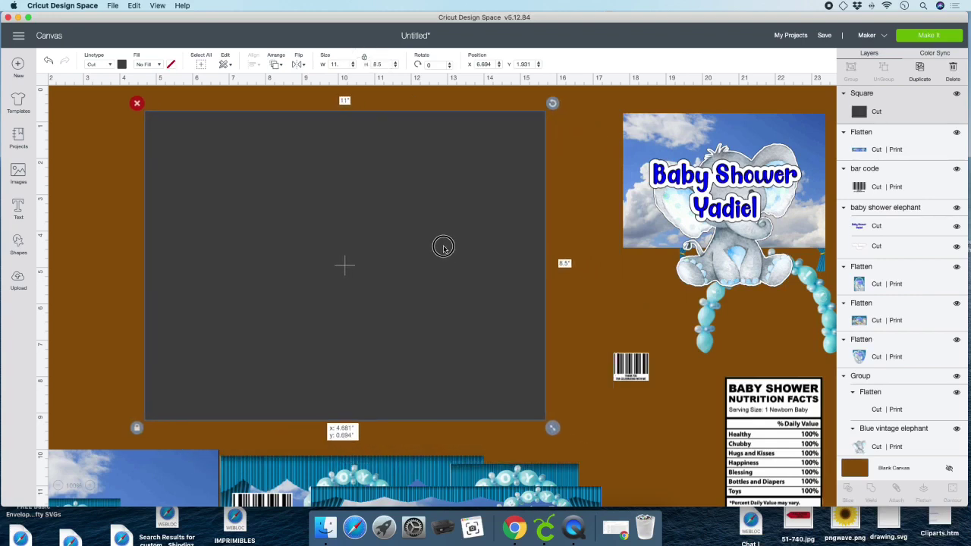
Insert another square at the upper left corner of the 11 by 8.5 in rectangle and colour it dark red
click(575, 231)
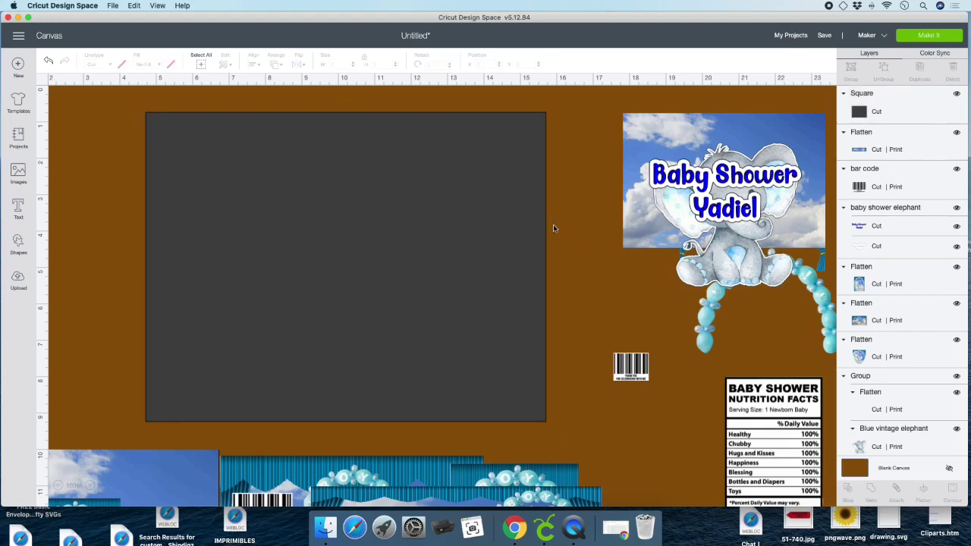
click(18, 244)
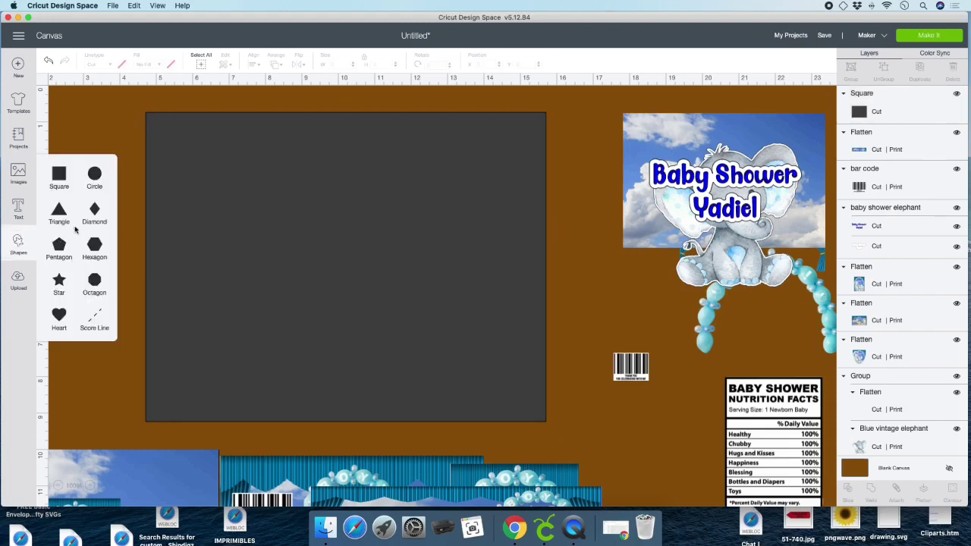
click(59, 174)
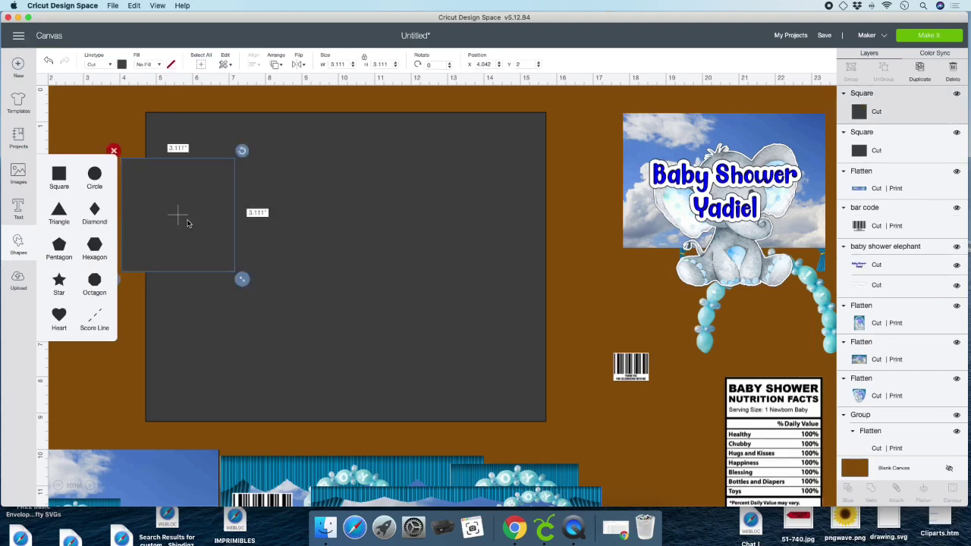
drag(188, 222, 205, 171)
click(121, 64)
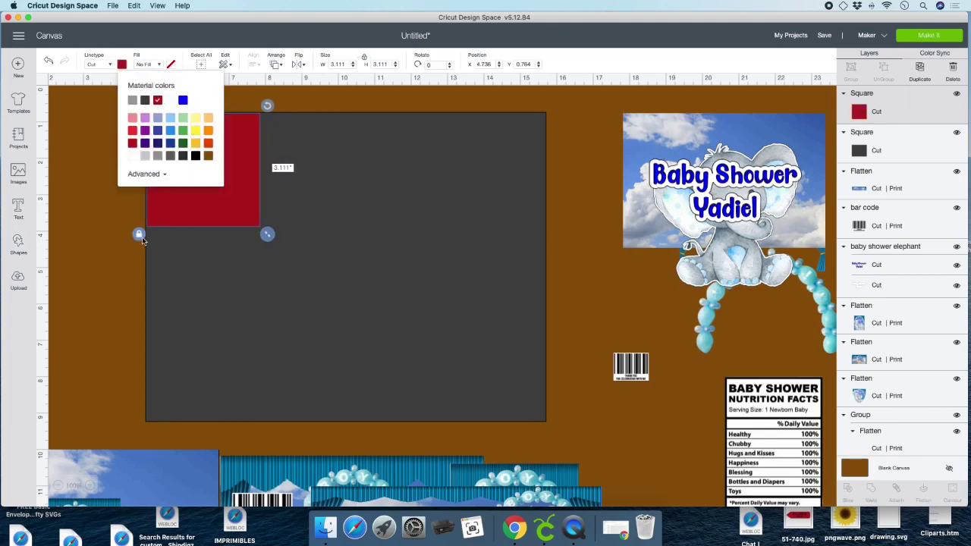
Unlock the red square's proportions and size it to 2.9 in wide by 8.5 in high
click(364, 61)
click(352, 68)
click(352, 67)
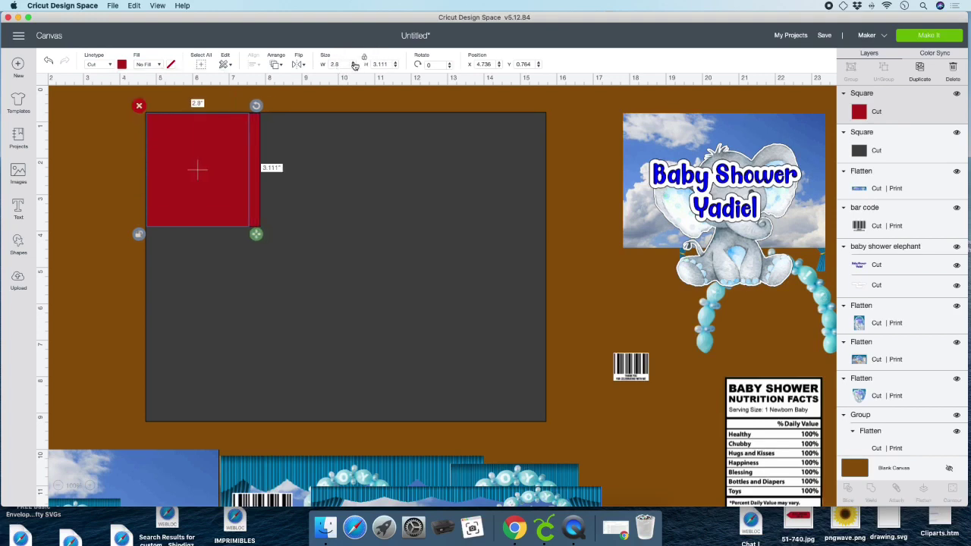
click(353, 67)
click(387, 63)
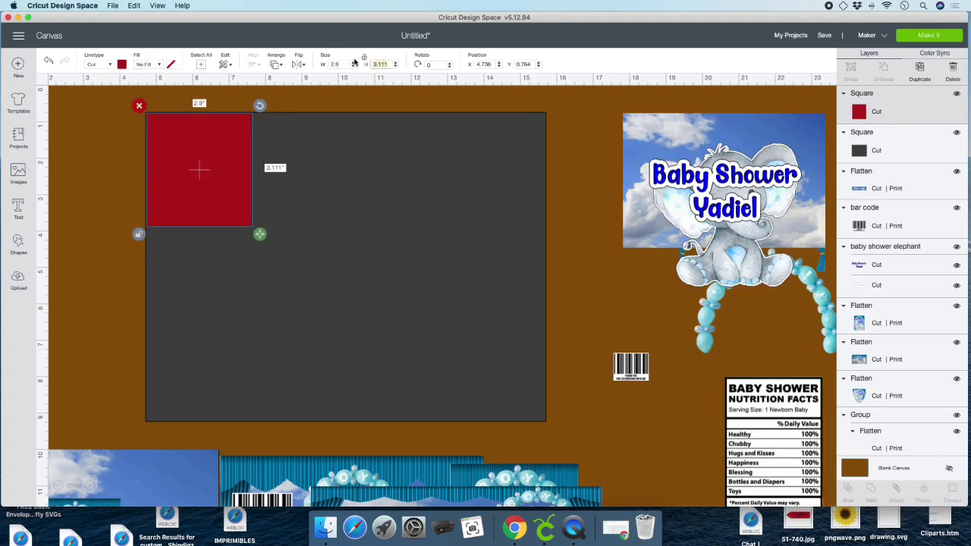
text(8.5)
key(Return)
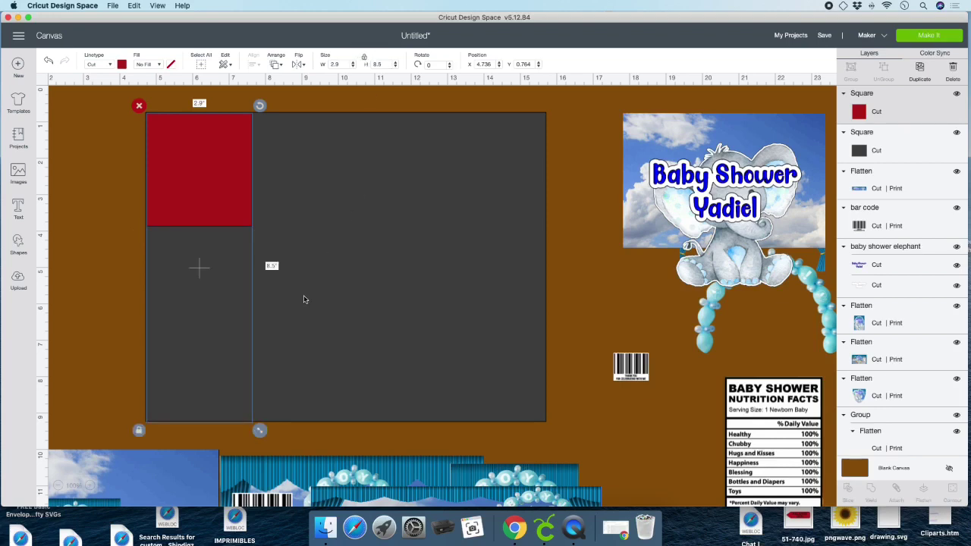
Duplicate the red panel against the opposite edge of the 11 by 8.5 in rectangle, keeping the original panel grouped with the rectangle
click(919, 67)
drag(255, 250, 543, 251)
drag(586, 222, 358, 219)
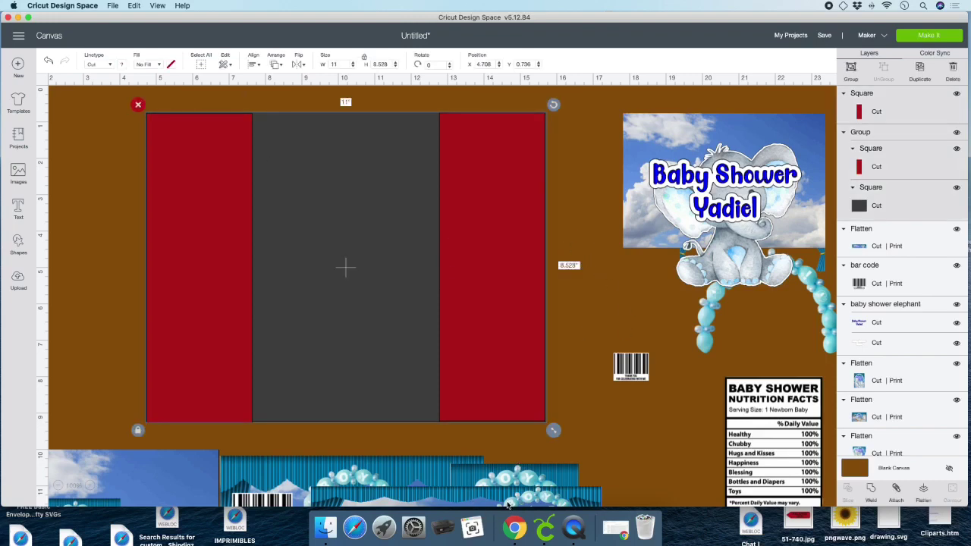
click(919, 66)
drag(236, 172, 301, 543)
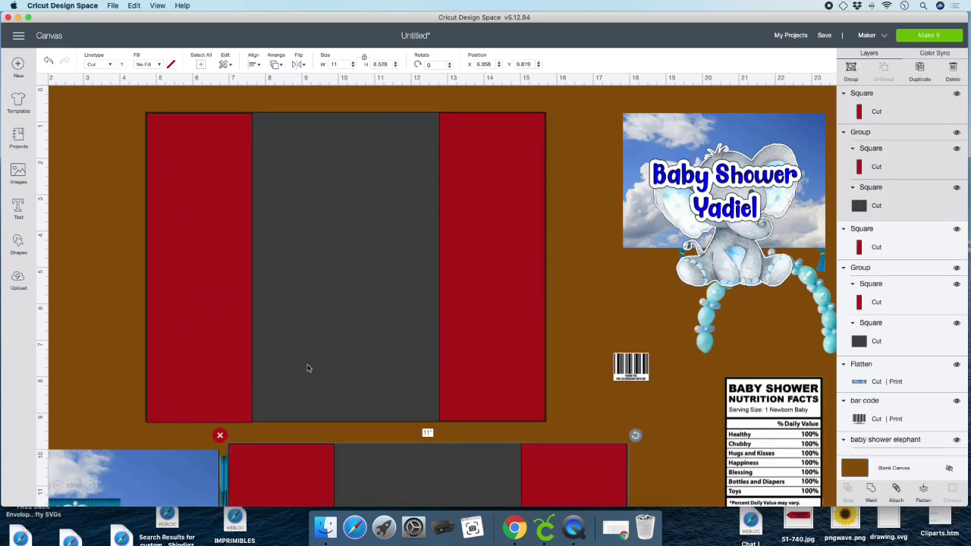
click(206, 269)
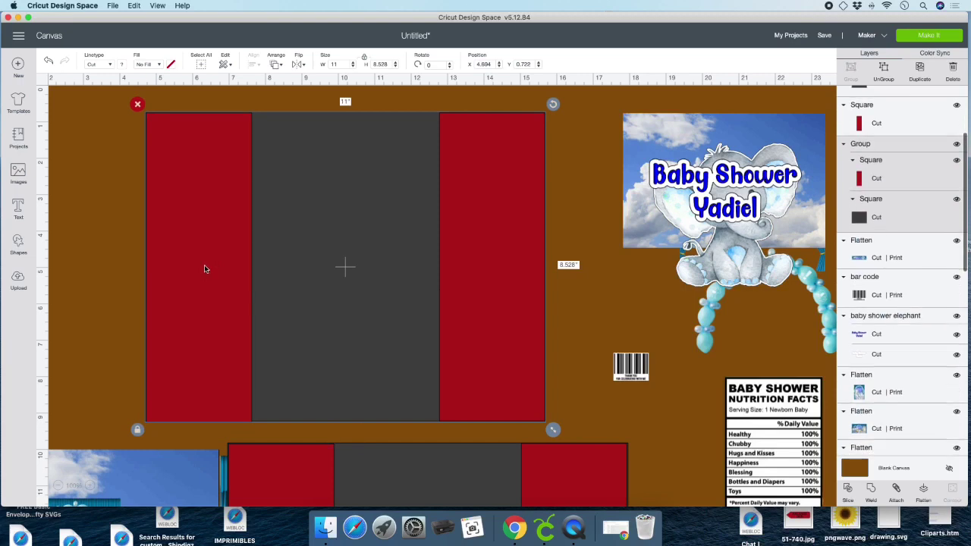
click(601, 320)
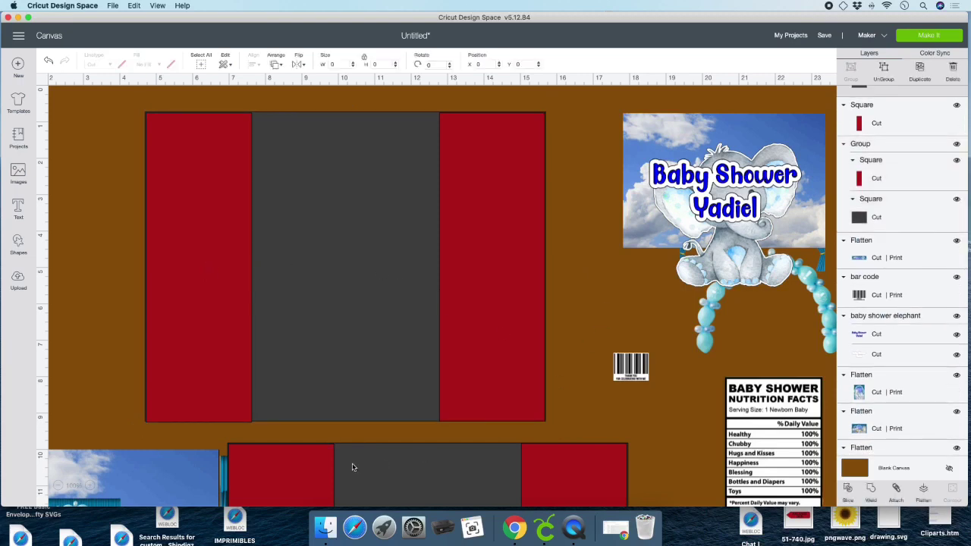
click(353, 466)
key(Delete)
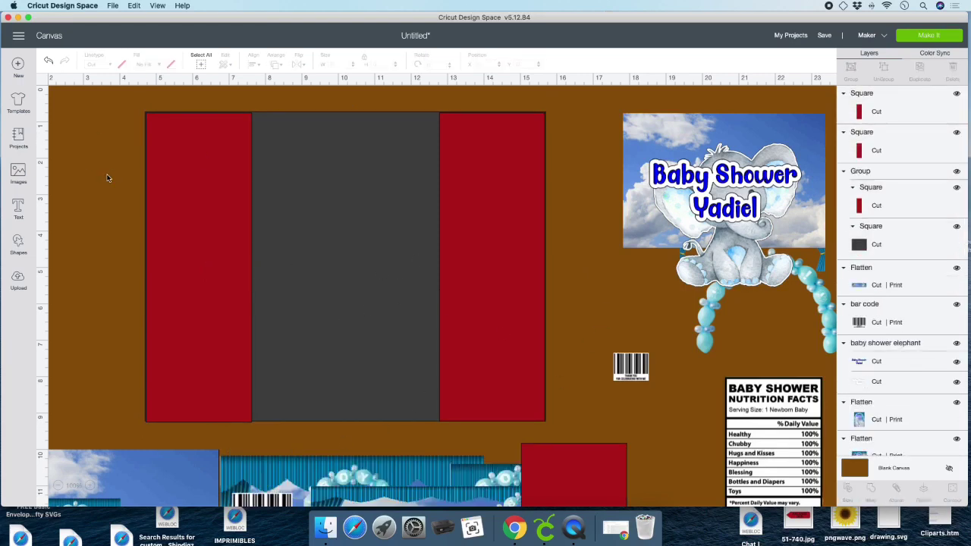
click(546, 462)
click(511, 433)
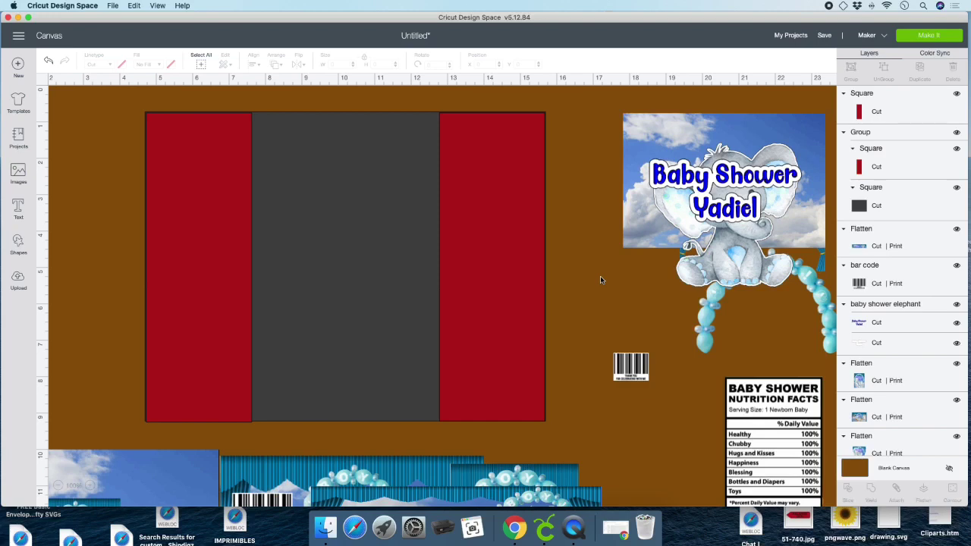
Move the sky image behind the 11 by 8.5 in rectangle and enlarge it to about 14 by 9.3 in, extending past every edge
scroll(830, 95, down, 2)
scroll(647, 215, up, 2)
click(743, 132)
drag(743, 132, 261, 126)
drag(348, 255, 541, 505)
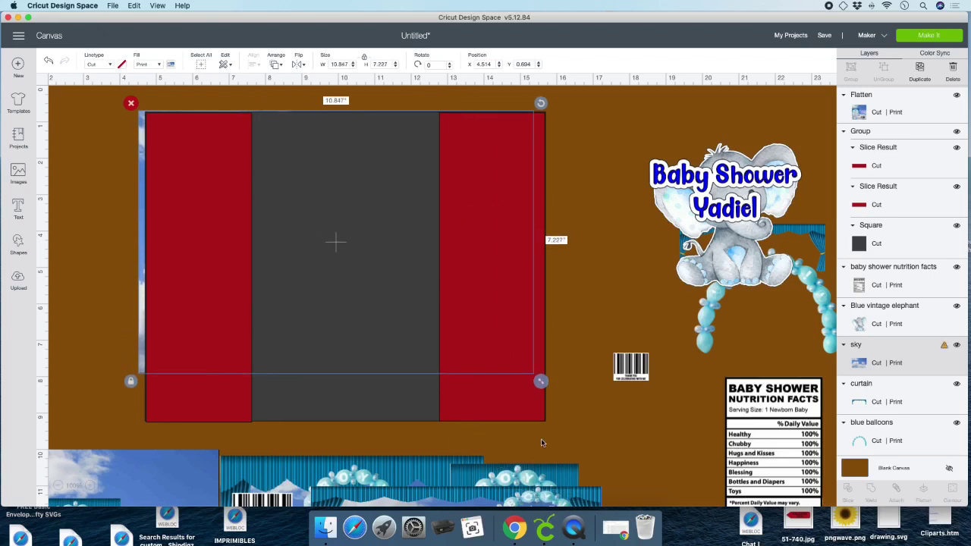
drag(540, 381, 593, 466)
drag(568, 322, 554, 334)
drag(579, 431, 641, 468)
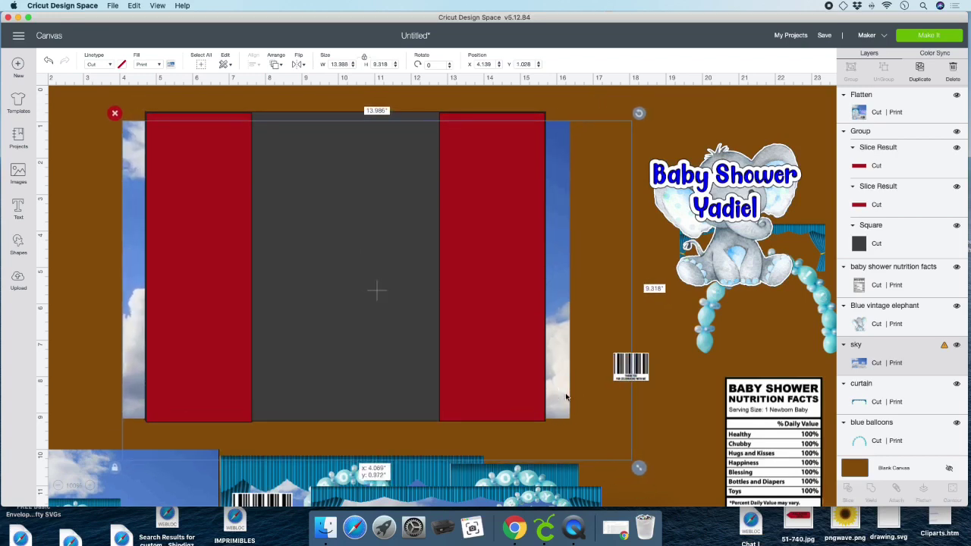
drag(561, 318, 553, 298)
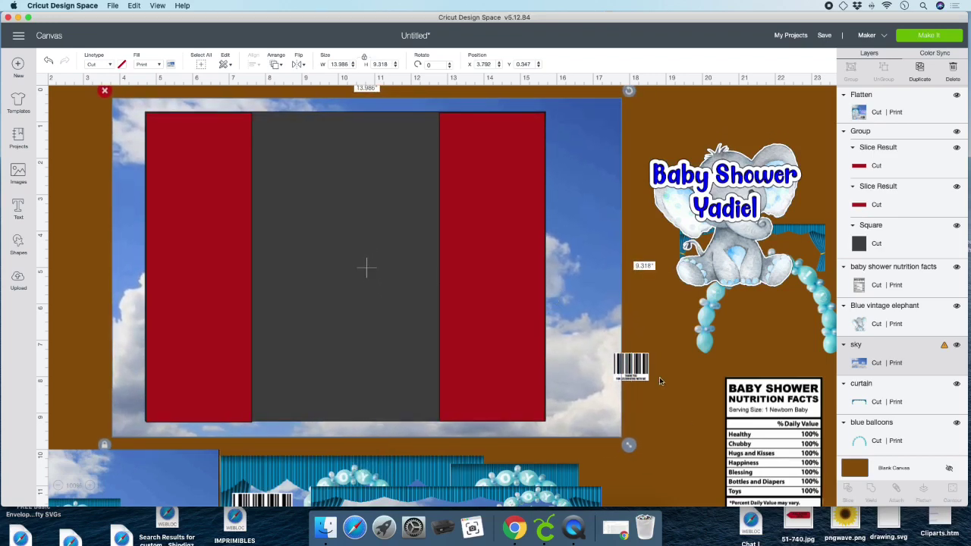
Move the bar code clear of the sky image and hide both red side panels
drag(637, 367, 776, 344)
drag(74, 102, 105, 139)
click(193, 192)
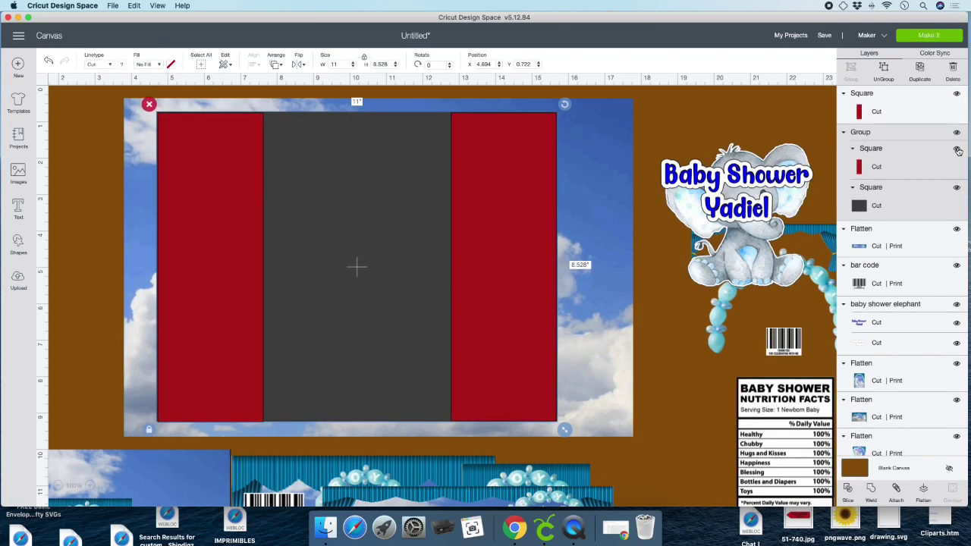
click(957, 150)
click(956, 93)
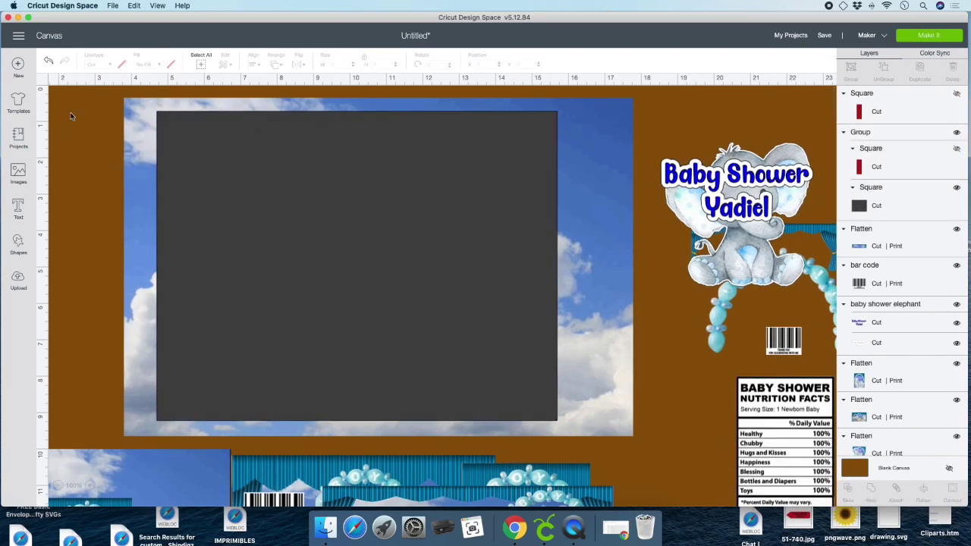
Slice the sky image with the dark grey rectangle and delete the leftover pieces, keeping the 11 by 8.5 in sky
drag(72, 112, 315, 318)
click(847, 492)
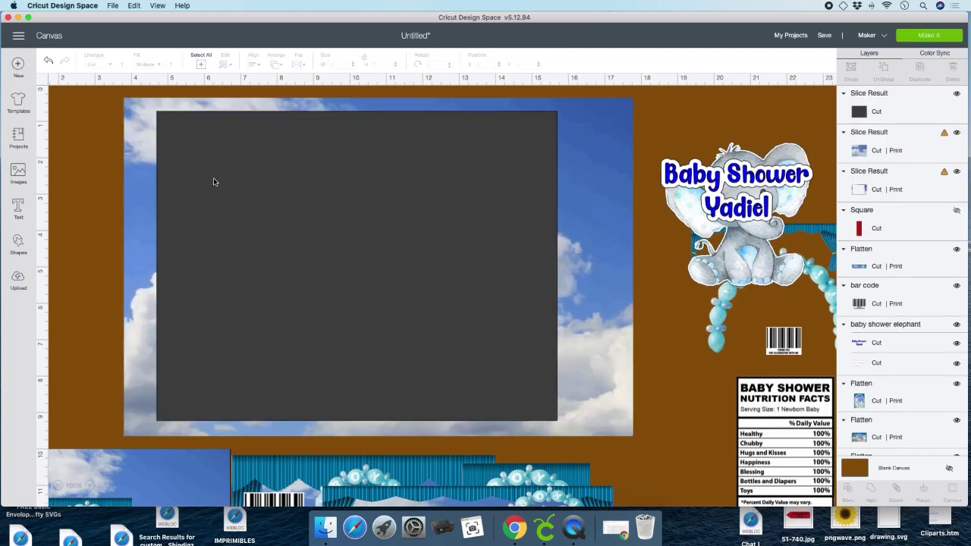
click(213, 178)
click(149, 102)
click(142, 122)
click(118, 92)
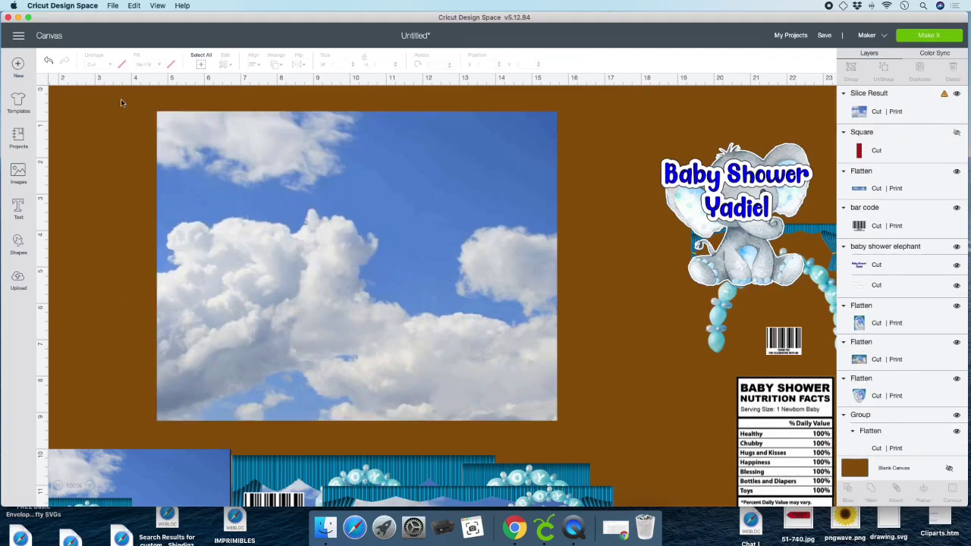
Duplicate the 11 by 8.5 in sky background and set one copy aside below the work area
click(288, 188)
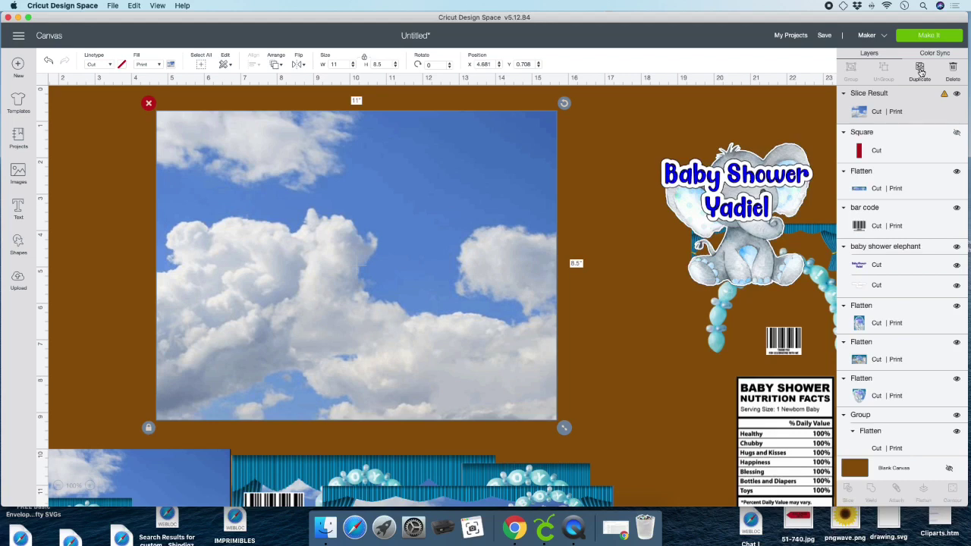
click(919, 68)
drag(470, 271, 631, 486)
click(371, 258)
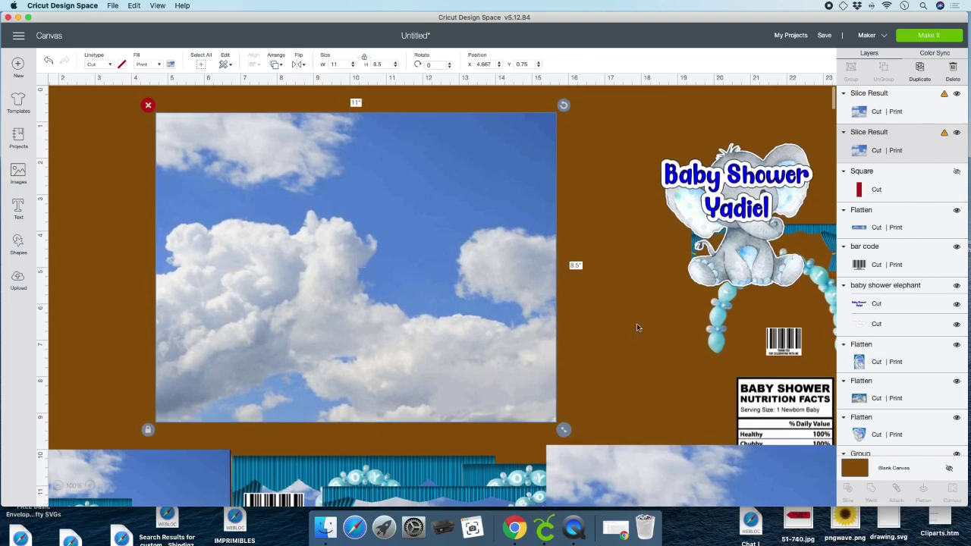
Unhide the red panel, bring it to the front and duplicate it onto the opposite edge of the sky background
click(956, 170)
click(276, 66)
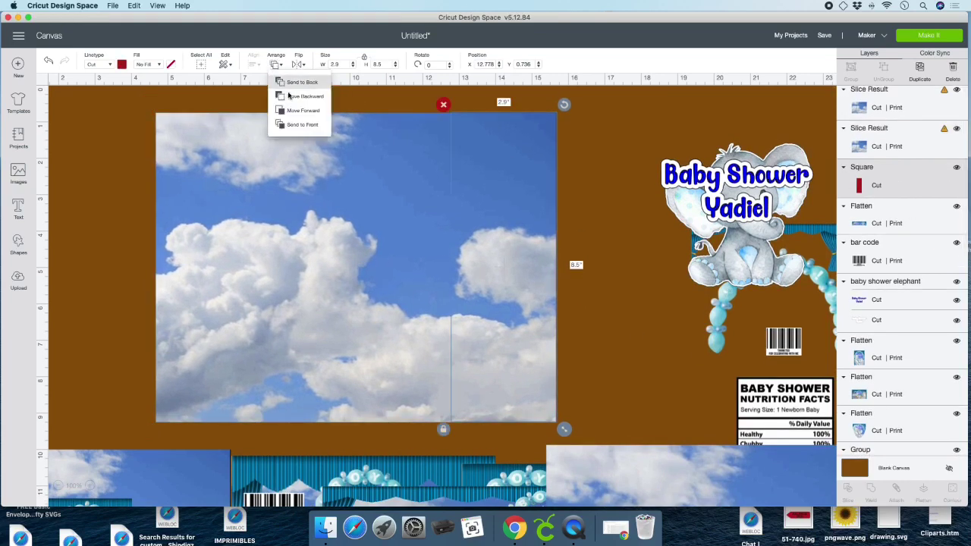
click(299, 124)
scroll(876, 282, up, 2)
scroll(872, 296, down, 10)
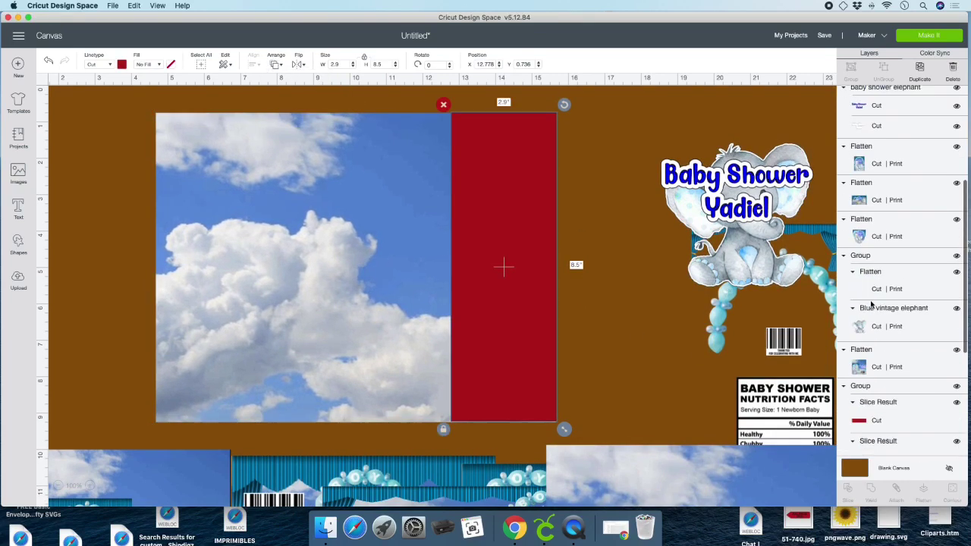
click(919, 70)
drag(531, 210, 204, 210)
click(503, 222)
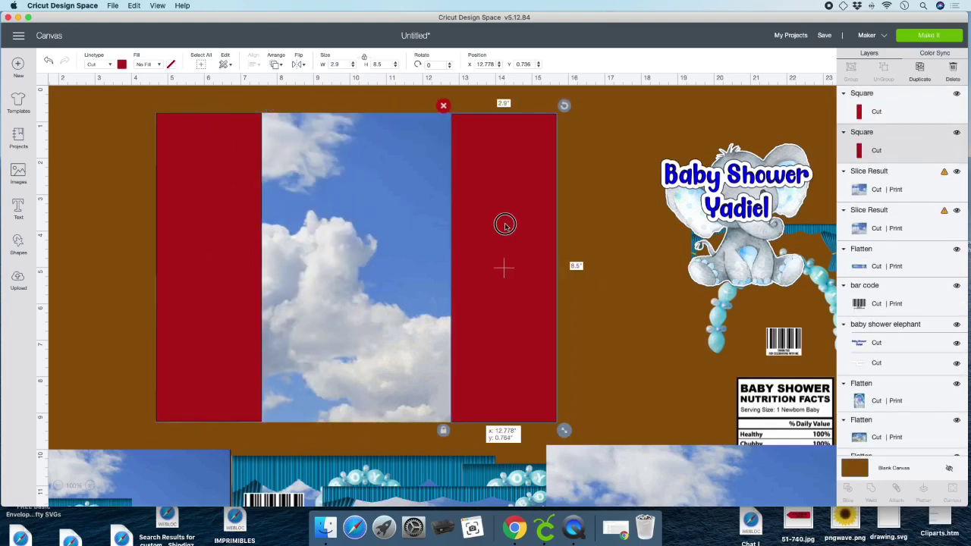
Duplicate the elephant, the baby shower title, the curtain and the blue balloon arch, placing the copies together below the originals
click(751, 241)
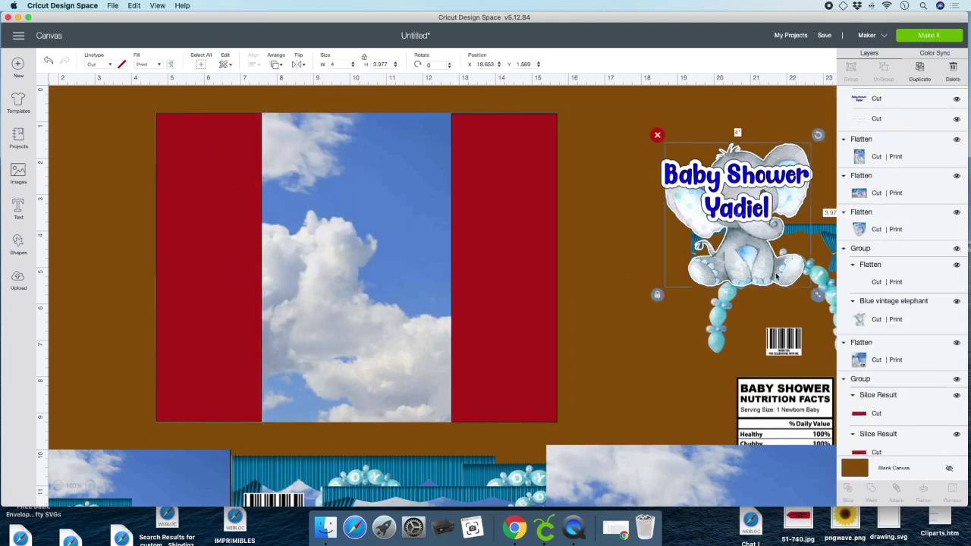
drag(749, 267, 684, 464)
click(781, 168)
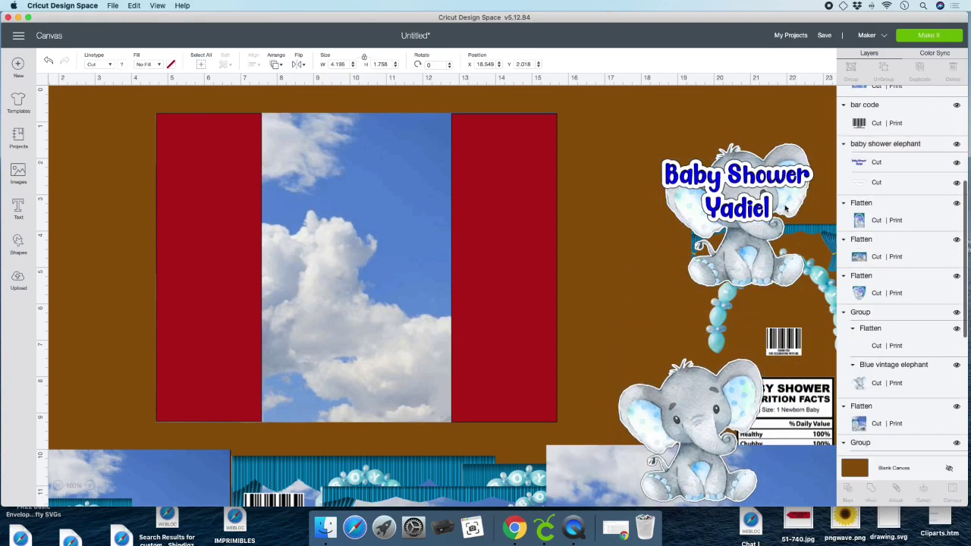
click(919, 70)
drag(761, 205, 704, 442)
click(816, 231)
click(920, 70)
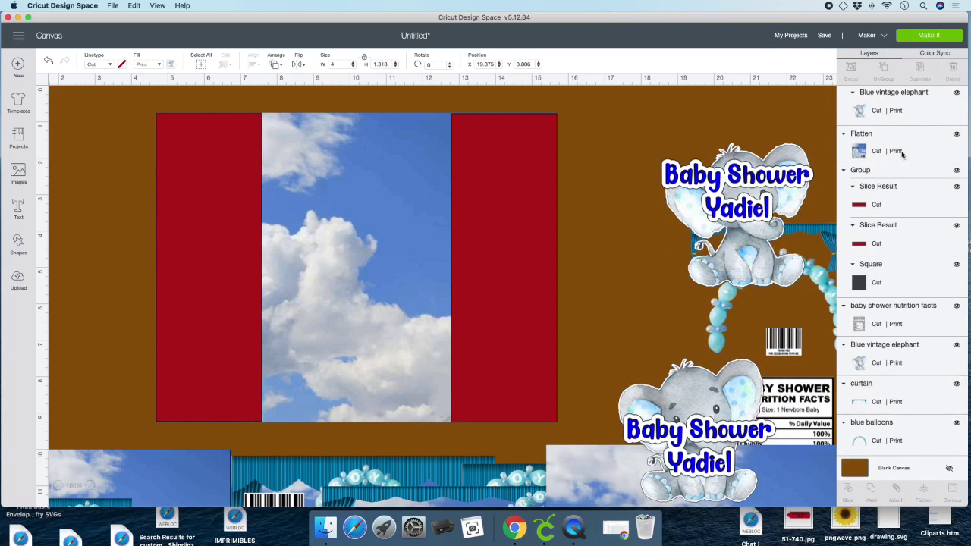
drag(808, 260, 785, 448)
click(811, 285)
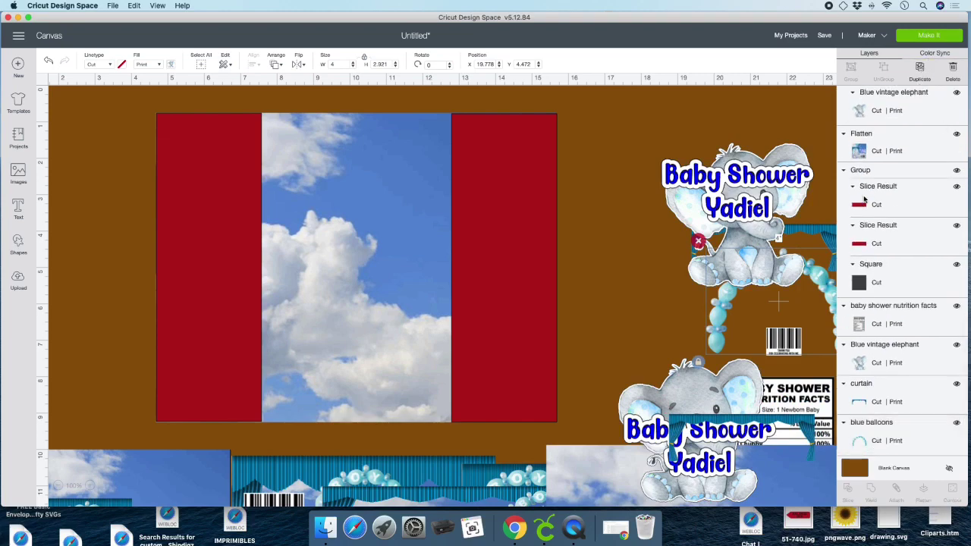
drag(811, 286, 539, 172)
Place the bar code on a red side panel and bring it to the front
drag(783, 341, 198, 190)
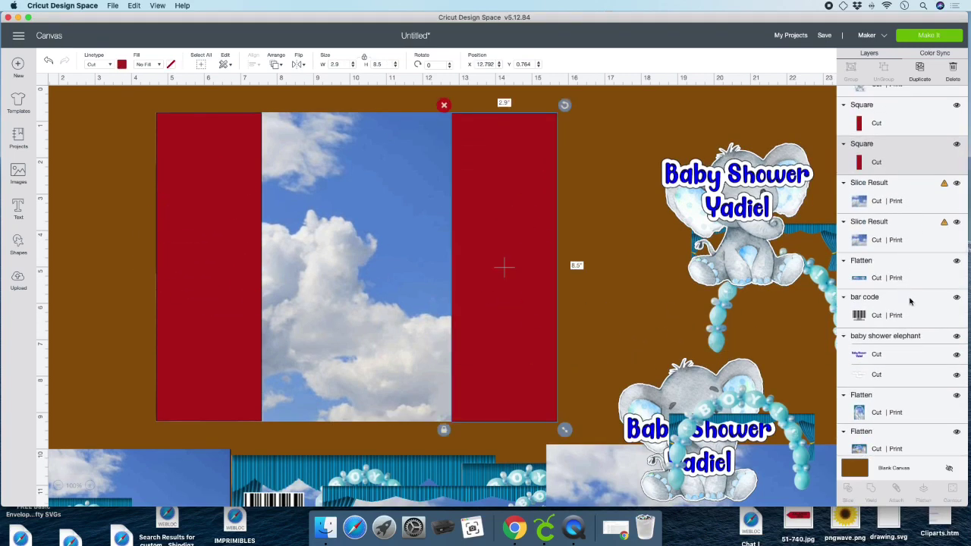
click(278, 64)
click(299, 126)
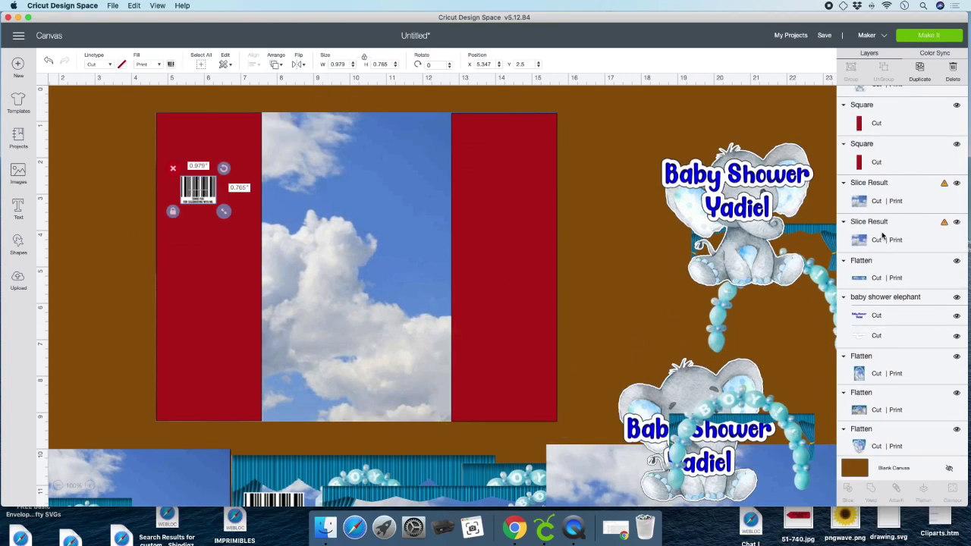
Stretch the curtain over the wrapper to about 11 by 8.5 in, and bring the nutrition facts and bar code in front of it
scroll(897, 326, down, 10)
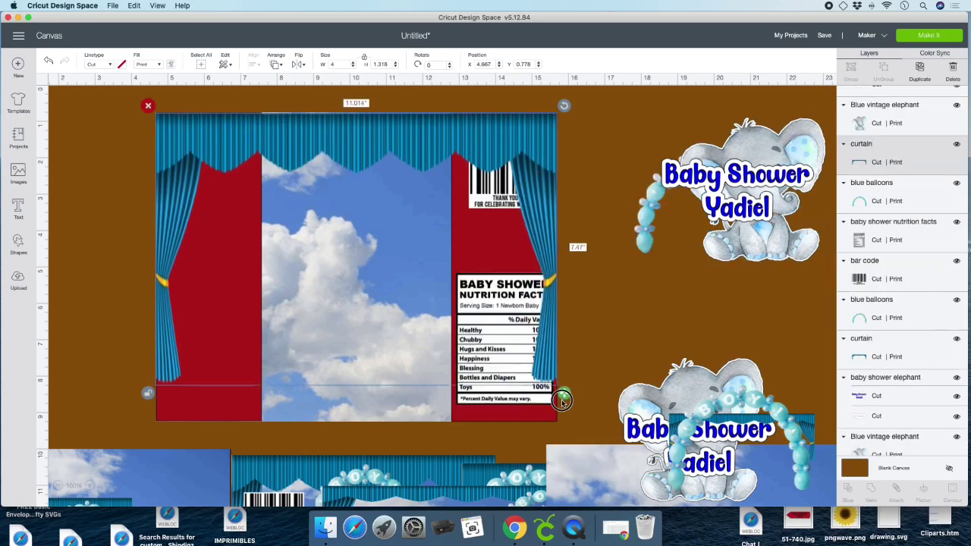
drag(563, 399, 562, 429)
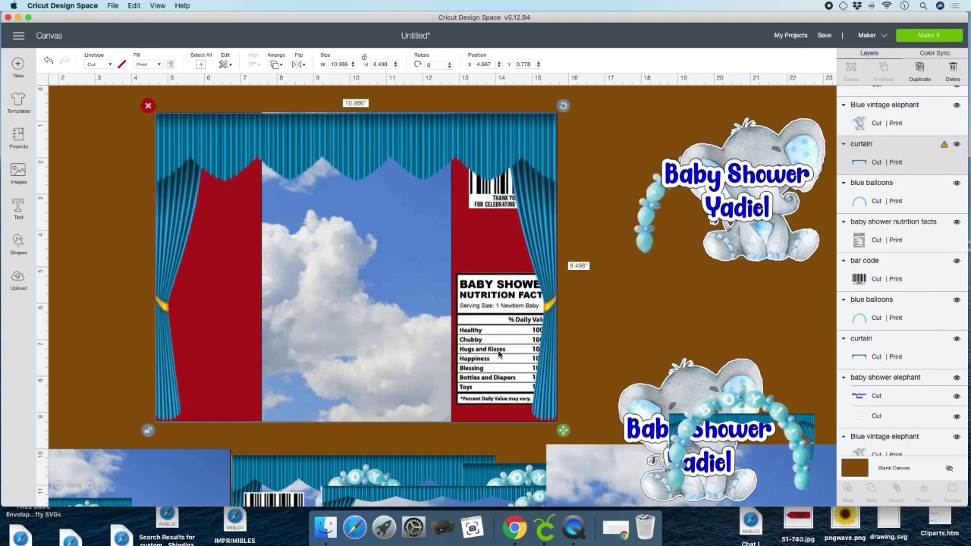
click(897, 241)
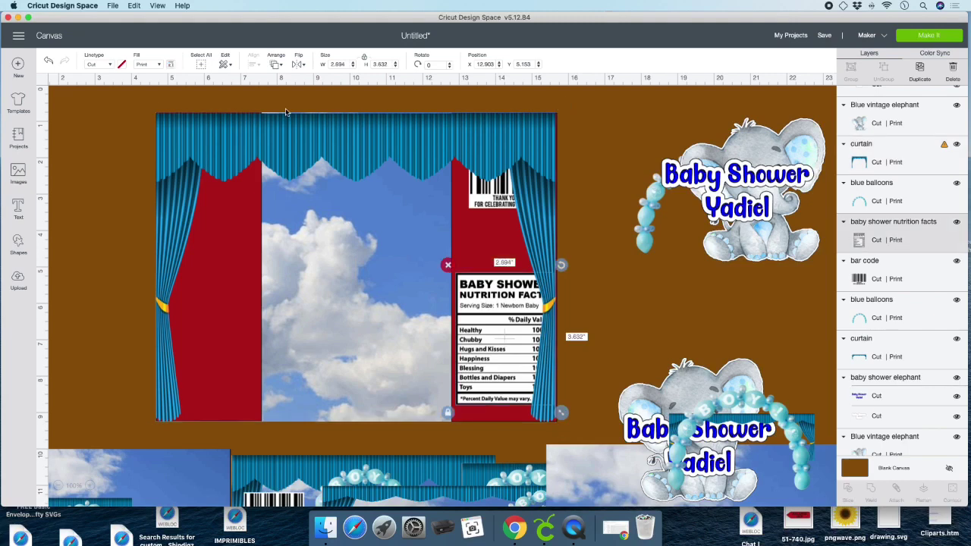
click(278, 64)
click(288, 123)
click(282, 64)
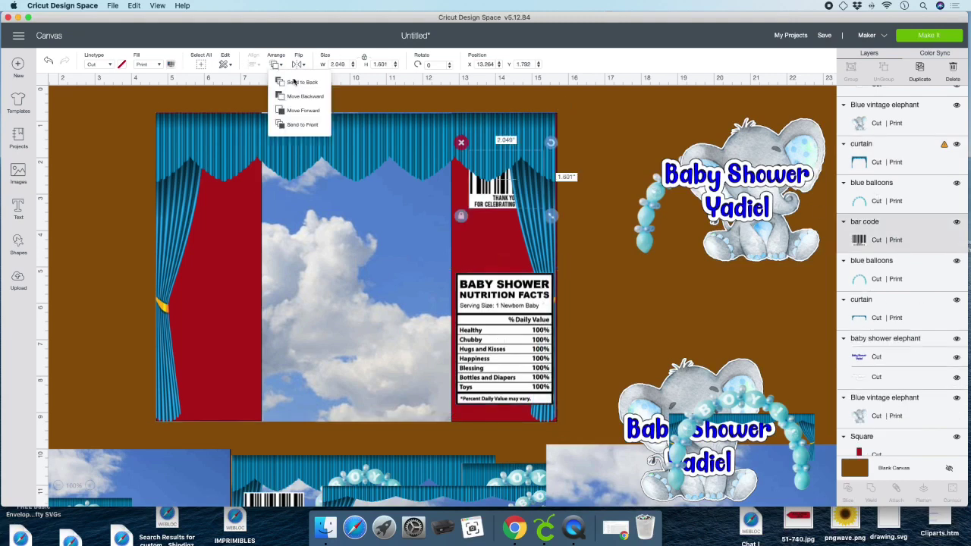
click(312, 122)
drag(513, 201, 509, 228)
drag(524, 354, 524, 354)
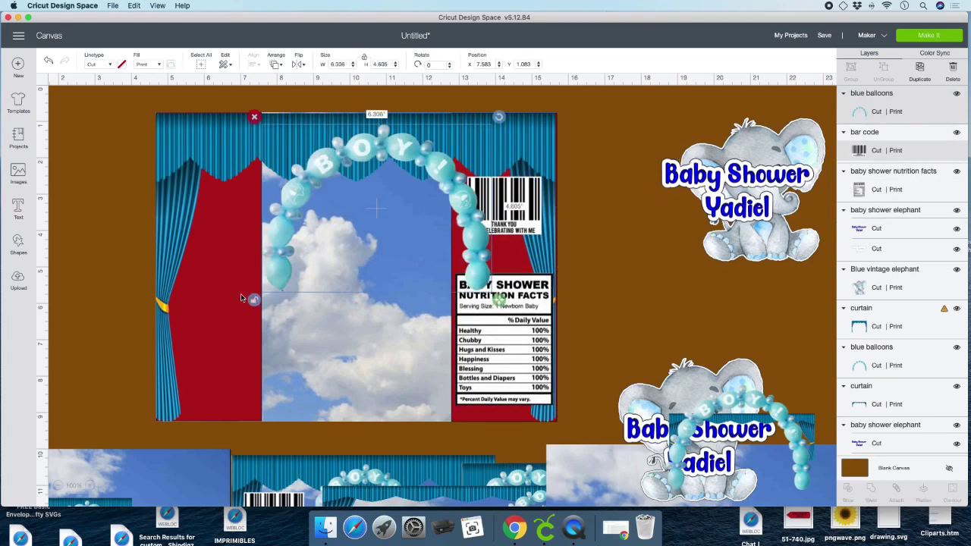
Enlarge the blue balloon arch to about 9.9 by 6.8 in and centre it across the wrapper
drag(498, 299, 544, 342)
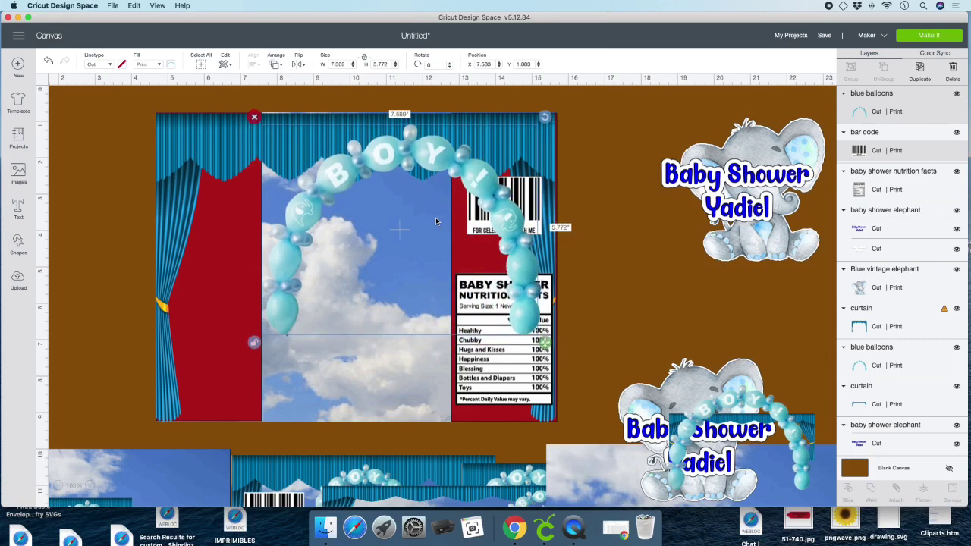
drag(427, 151, 402, 154)
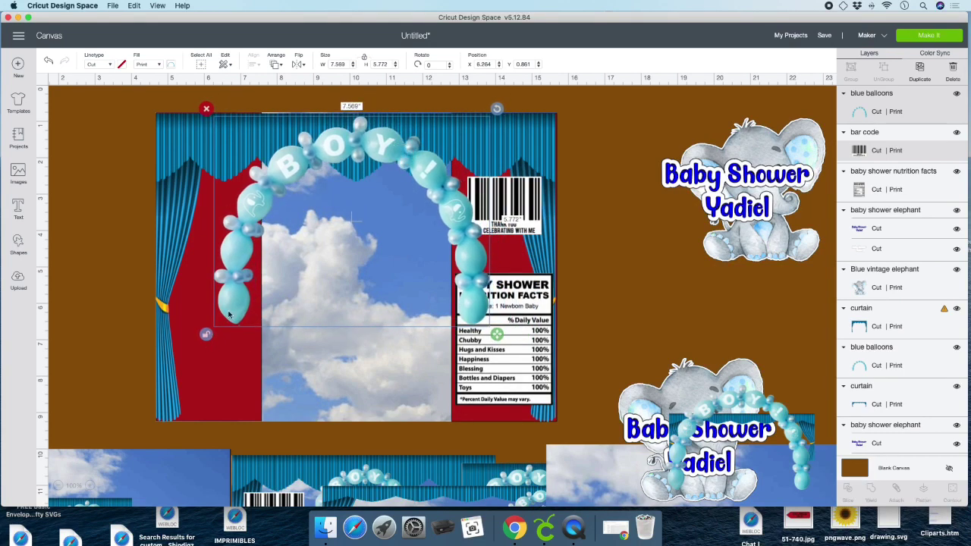
drag(496, 334, 559, 385)
drag(414, 158, 385, 157)
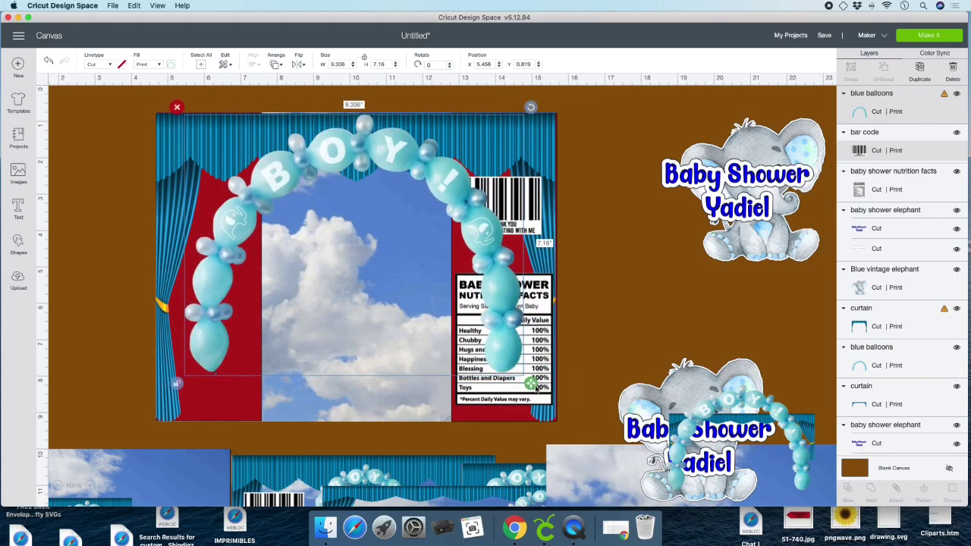
drag(531, 385, 552, 370)
drag(400, 152, 385, 152)
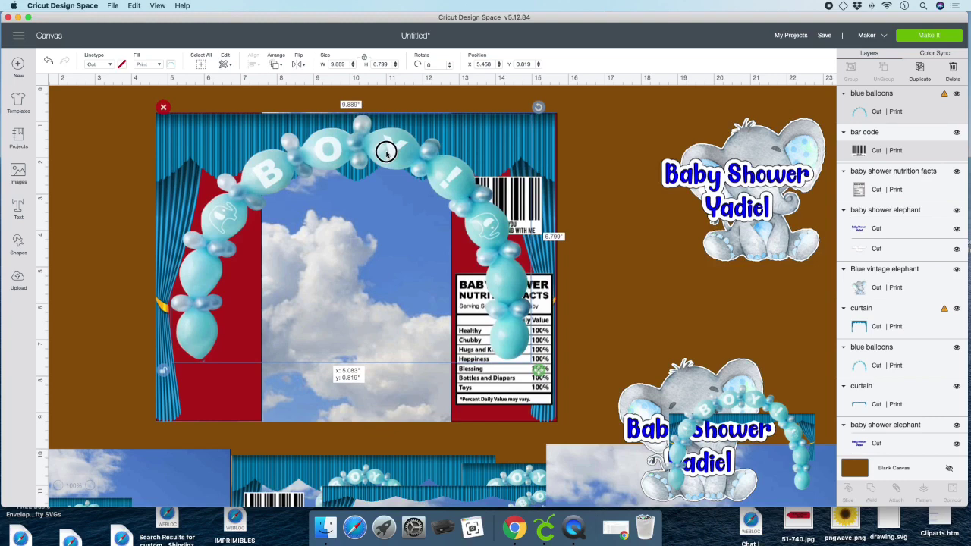
drag(386, 152, 390, 155)
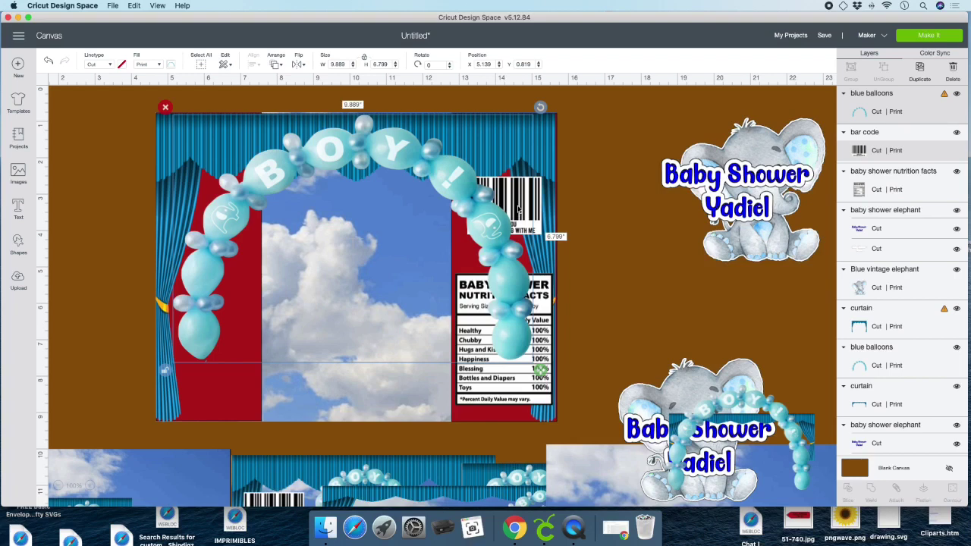
Move the bar code to the lower part of the opposite red panel and bring the nutrition facts in front of the balloon arch
scroll(533, 231, left, 2)
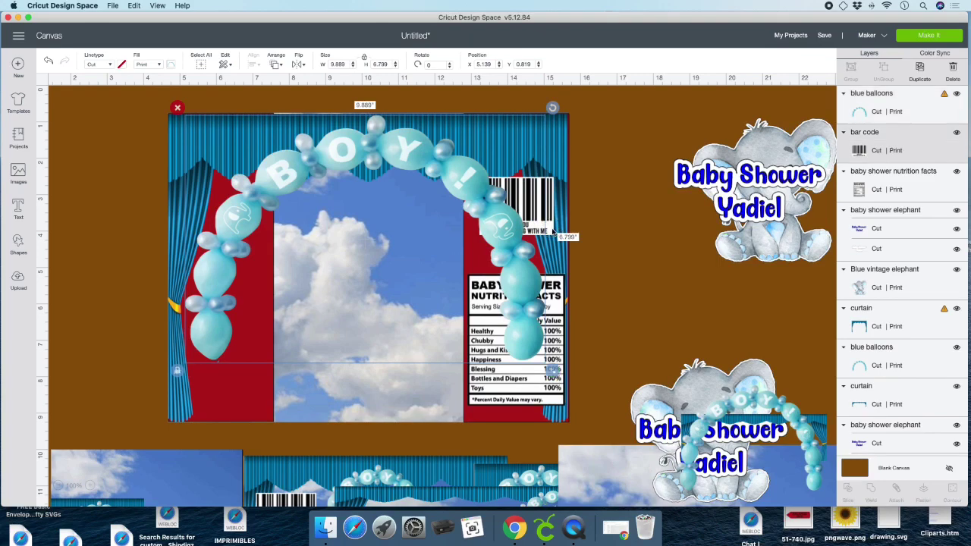
drag(542, 205, 260, 379)
click(505, 357)
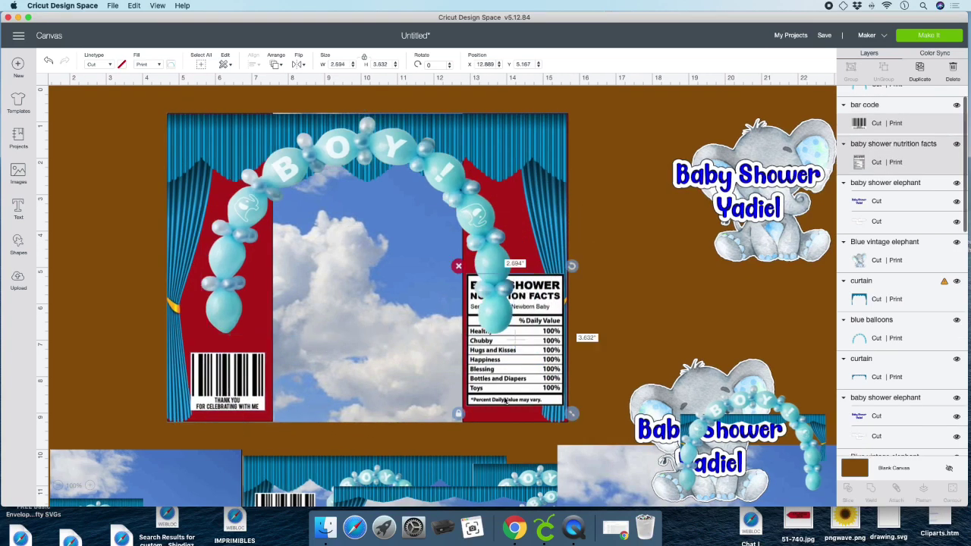
click(276, 63)
click(293, 127)
drag(523, 380, 522, 384)
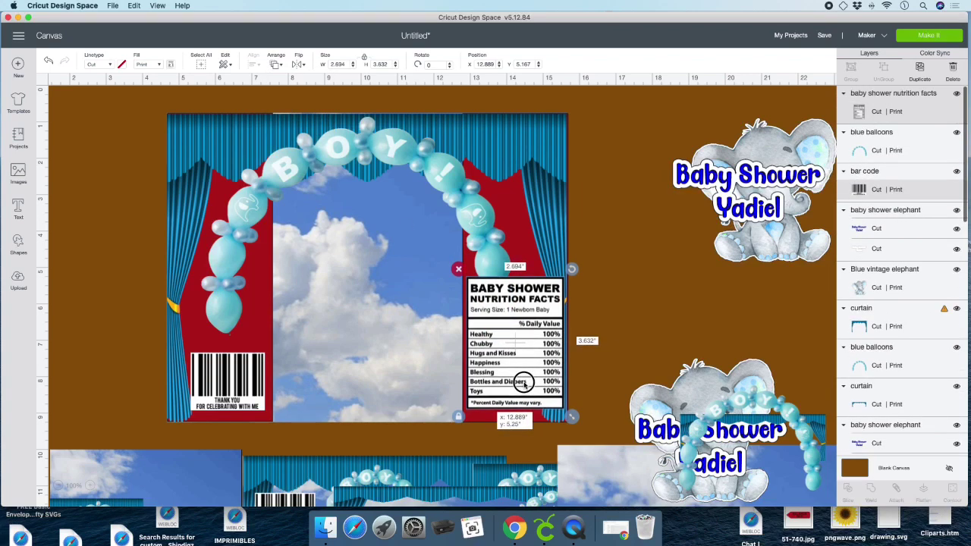
Place the elephant on the lower sky area between the red panels and enlarge it to about 4.6 by 4.6 in
drag(758, 235, 367, 392)
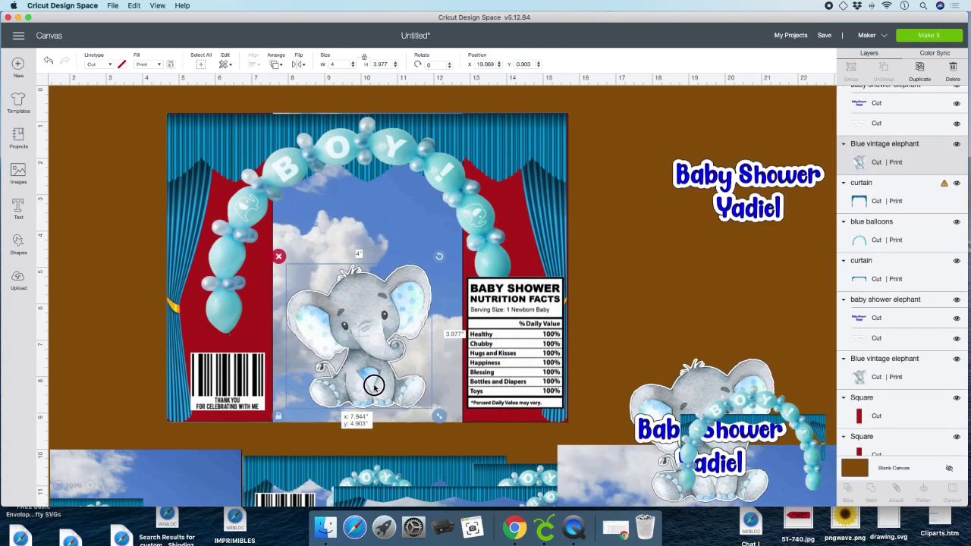
drag(436, 412, 458, 437)
drag(395, 355, 381, 340)
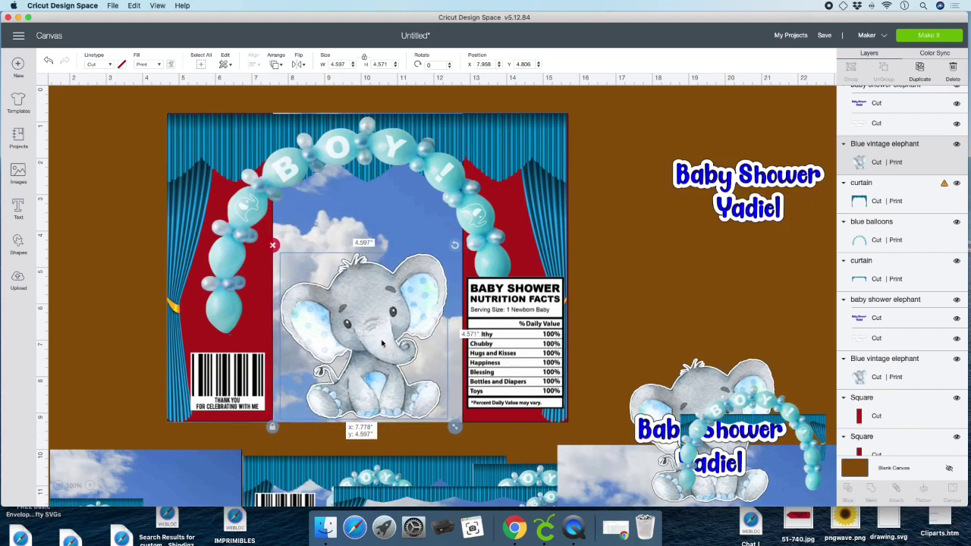
Place the baby shower title above the elephant, enlarge it to about 4.6 by 1.9 in and bring it in front of the balloon arch
drag(746, 173, 361, 180)
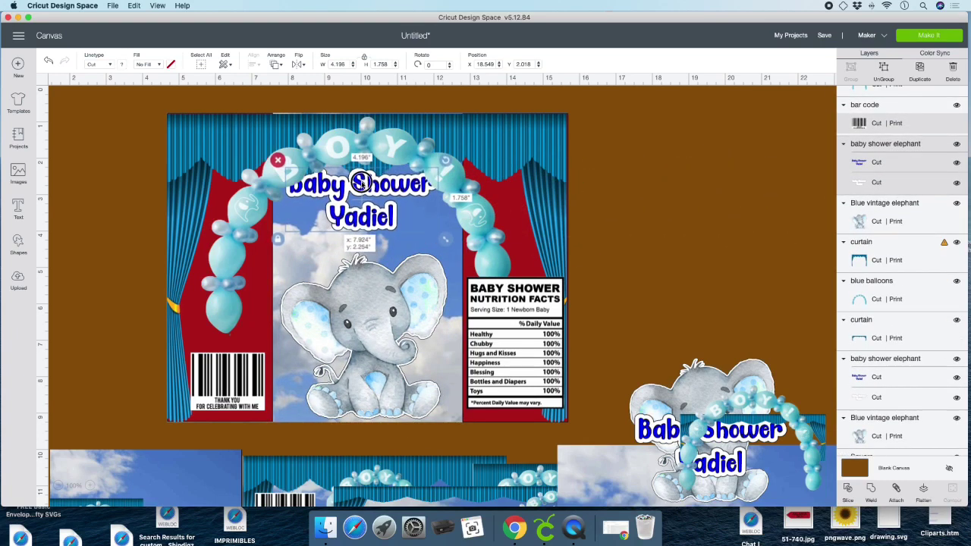
drag(446, 238, 462, 245)
click(273, 61)
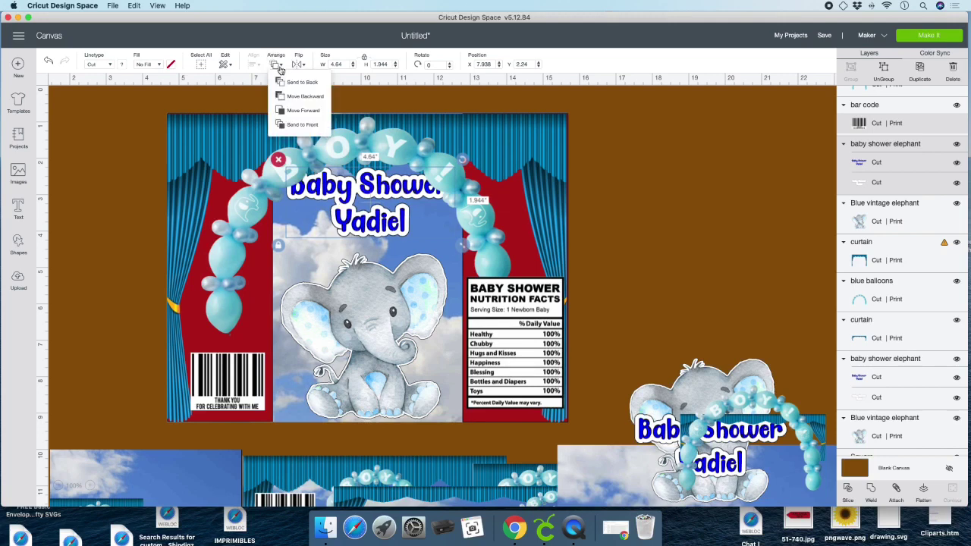
click(292, 124)
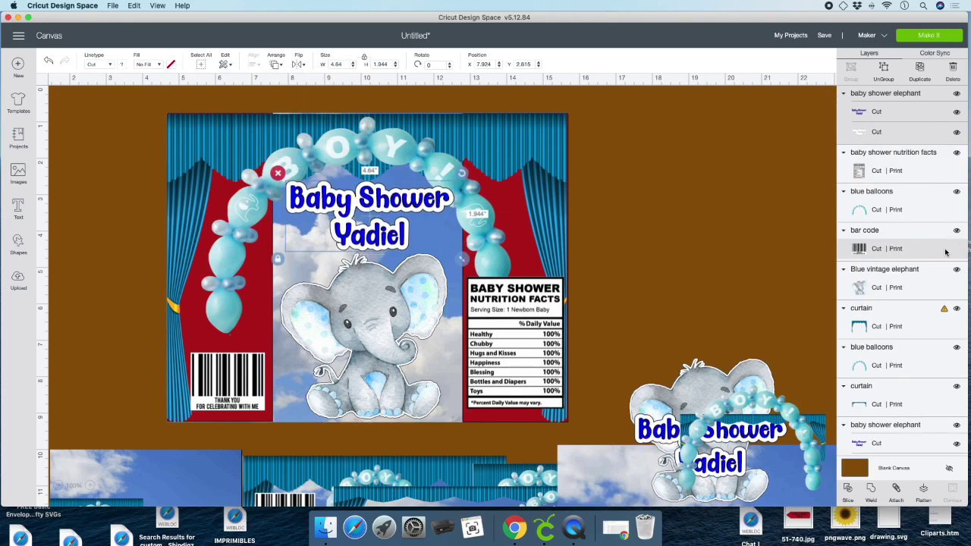
Delete the two red side panels from the wrapper
scroll(932, 265, down, 5)
click(903, 168)
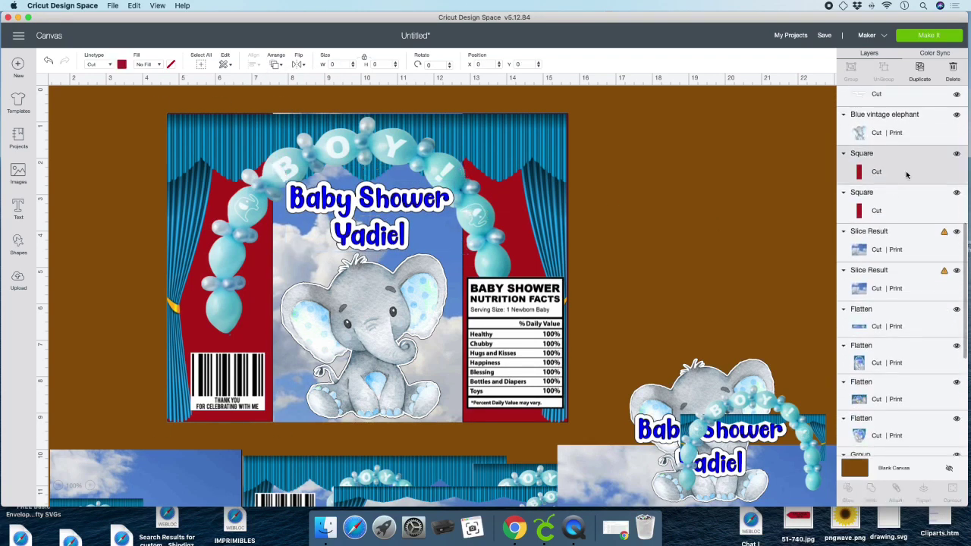
click(160, 106)
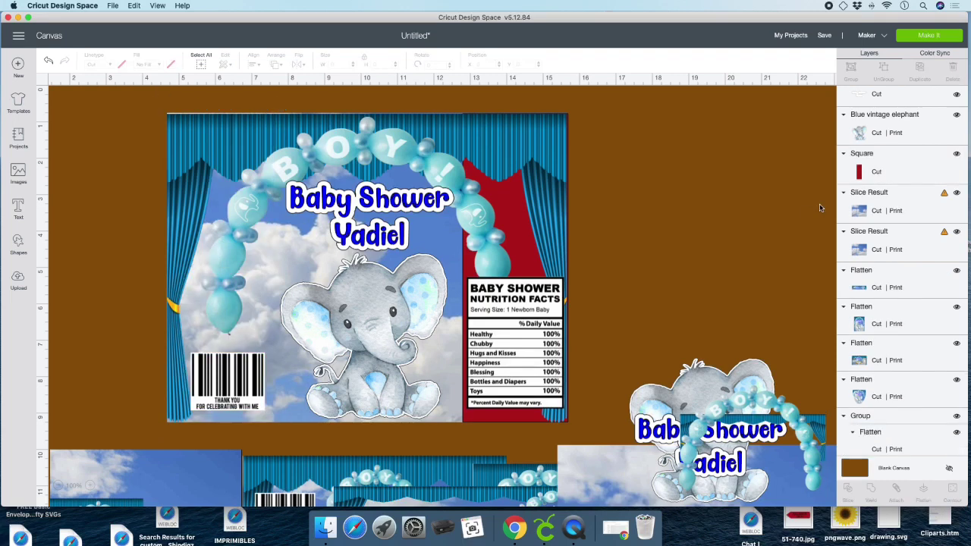
click(932, 179)
click(455, 106)
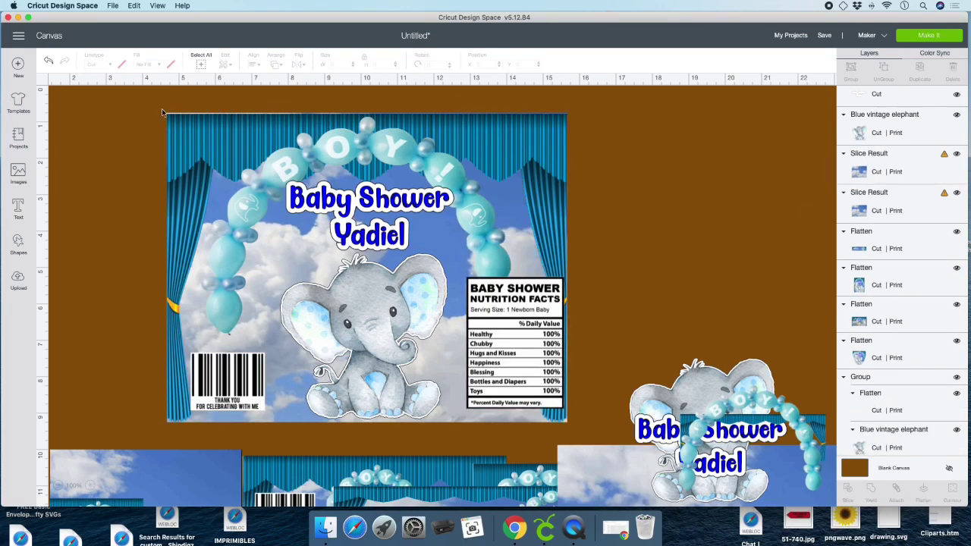
Attach all the wrapper's elements, including the nutrition facts, and flatten them into one printable image
drag(152, 102, 439, 358)
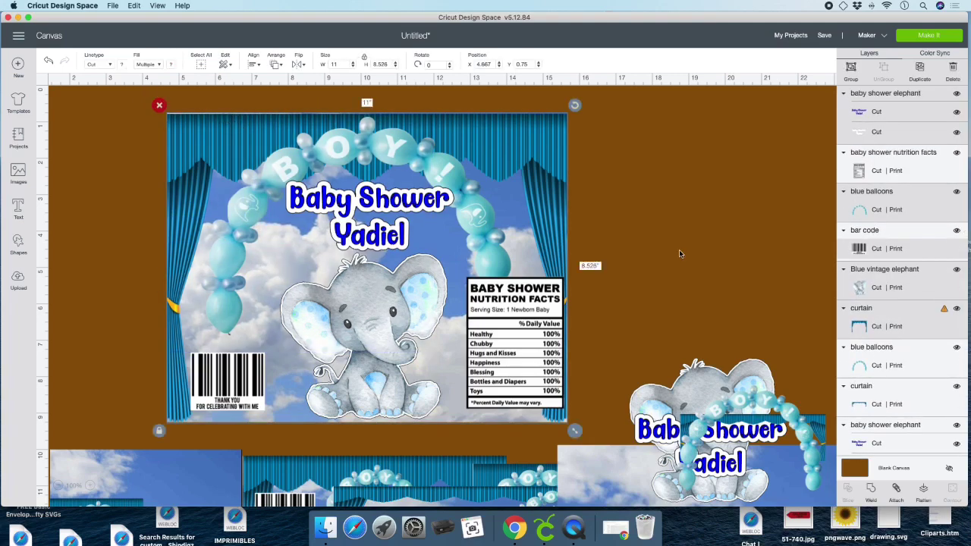
click(896, 489)
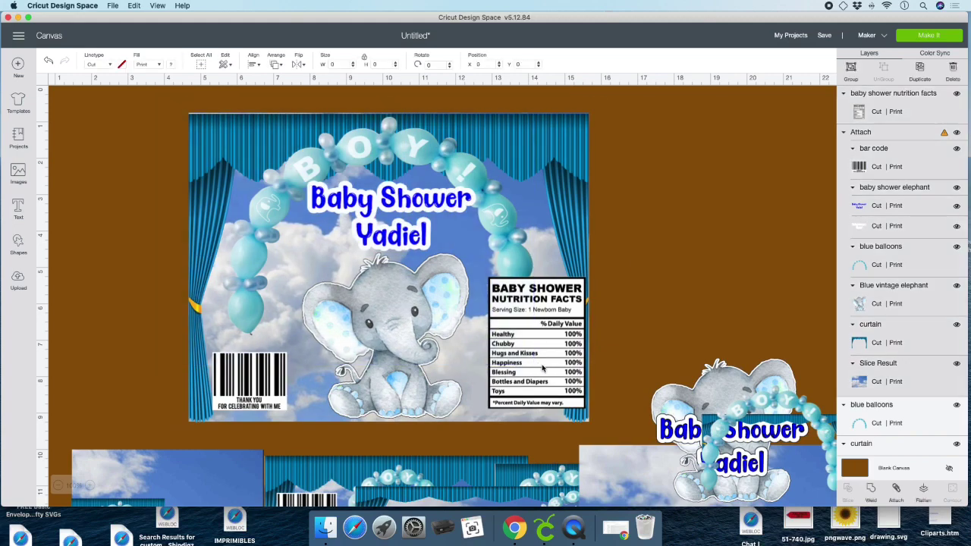
click(920, 490)
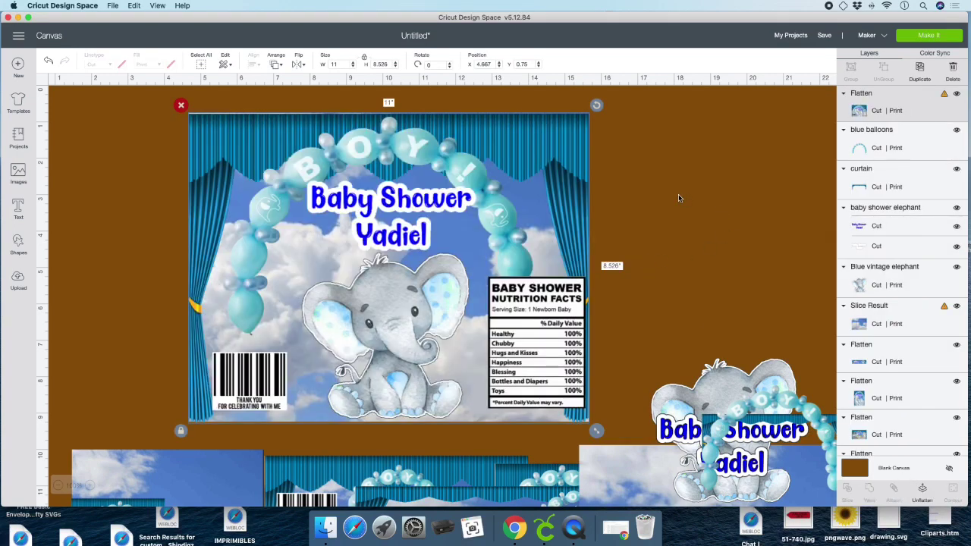
Move the flattened wrapper down the canvas and bring the spare 11 by 8.5 in sky background into the cleared area
drag(409, 220, 322, 540)
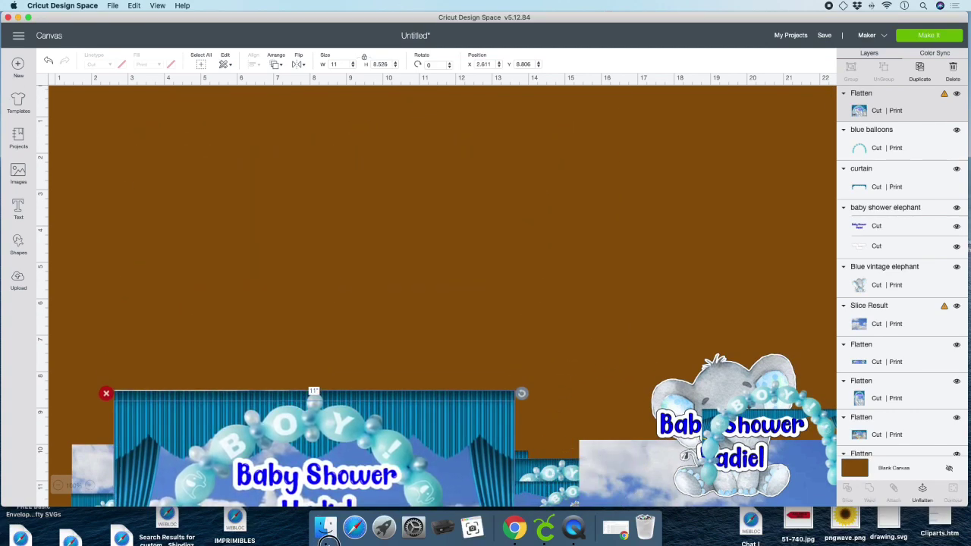
click(534, 384)
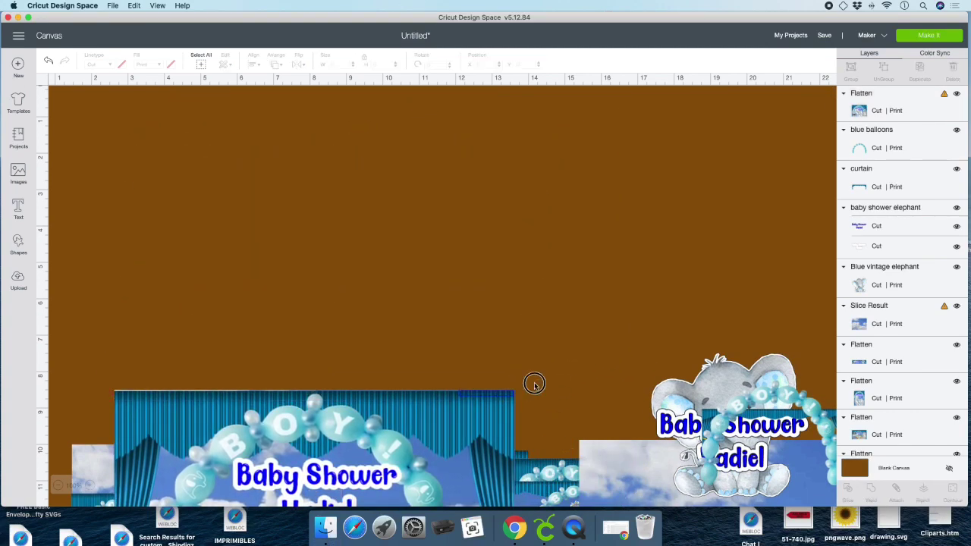
click(369, 409)
drag(368, 410, 548, 463)
drag(624, 464, 250, 126)
drag(402, 199, 396, 207)
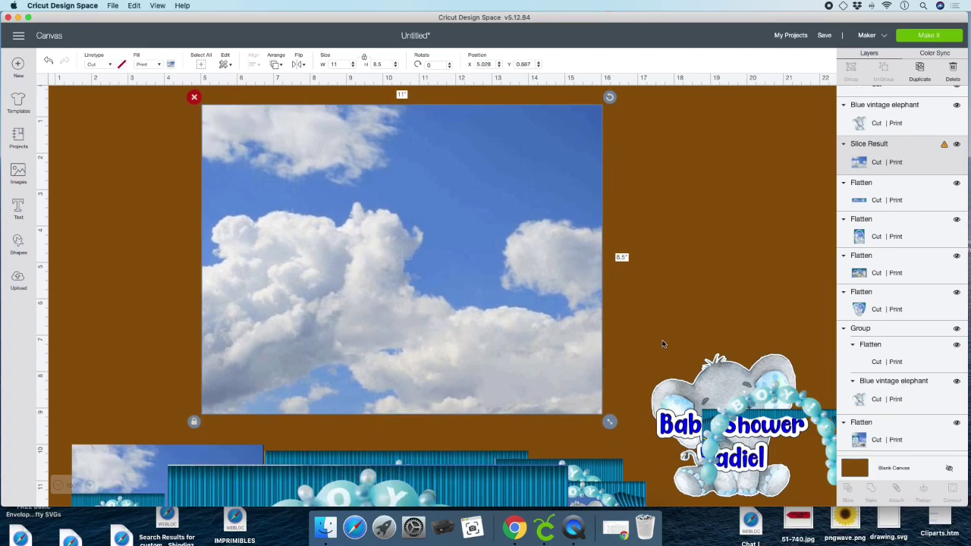
Move the spare balloon arch and curtain onto the sky background and stretch the curtain to about 11 by 8.6 in
click(762, 414)
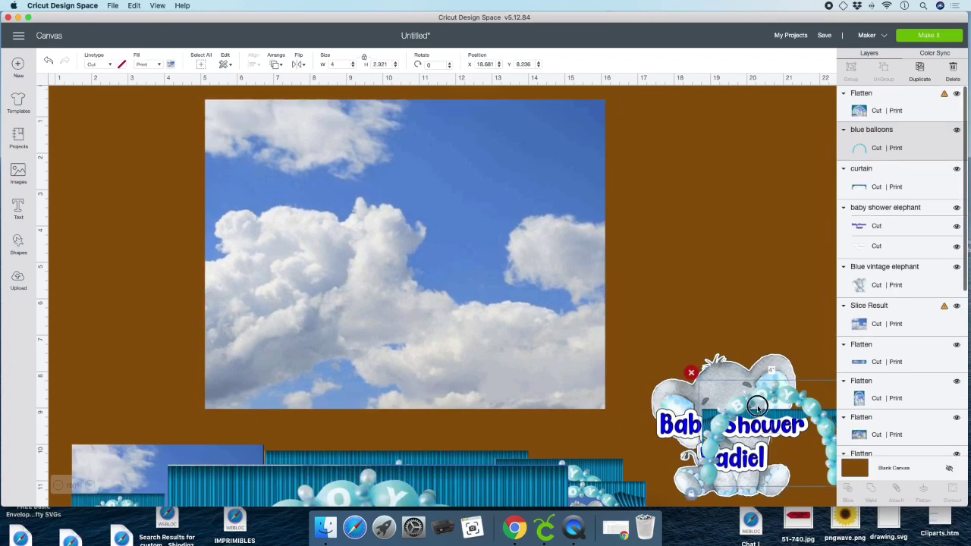
drag(762, 414, 461, 301)
drag(714, 415, 213, 112)
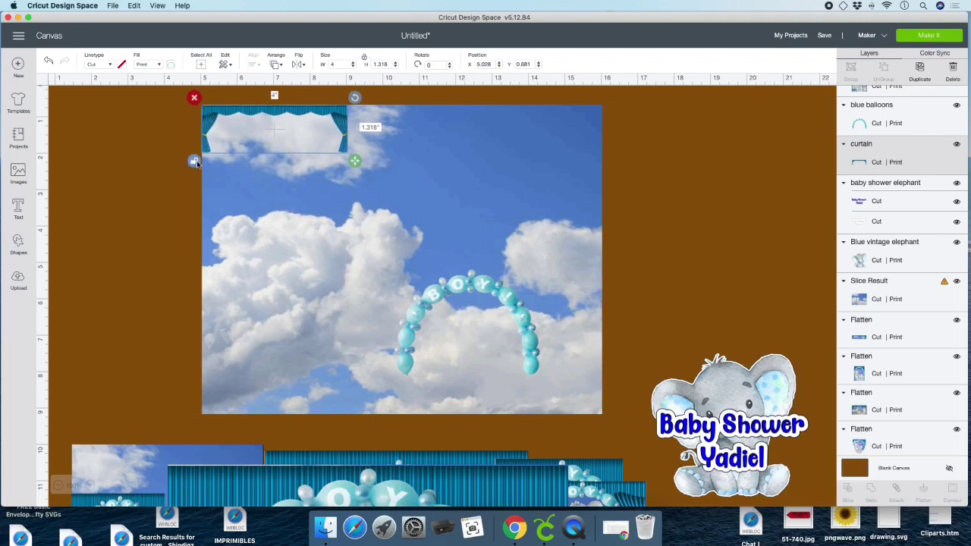
drag(363, 163, 611, 426)
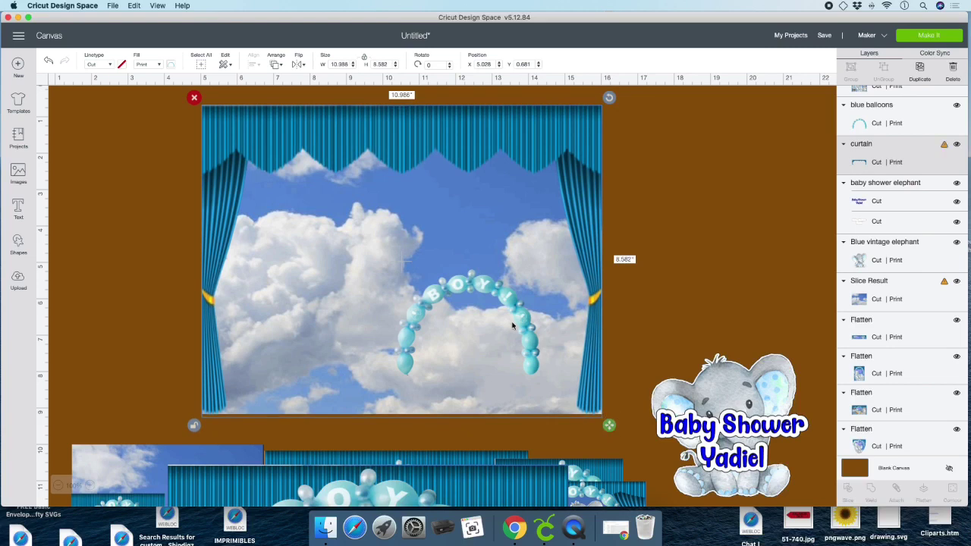
Enlarge the balloon arch to span the curtain and place the elephant in the middle beneath it
click(518, 314)
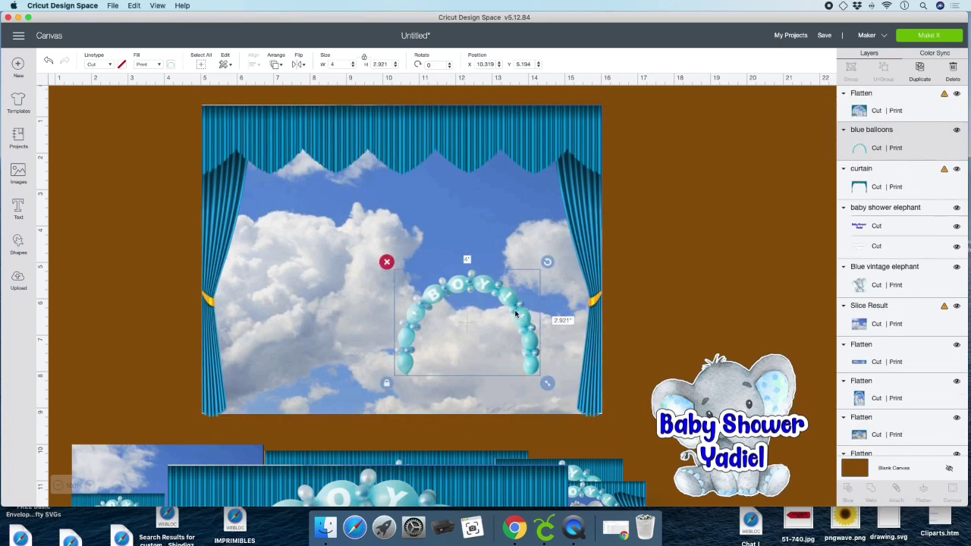
drag(519, 313, 432, 150)
drag(463, 222, 682, 364)
drag(637, 240, 501, 182)
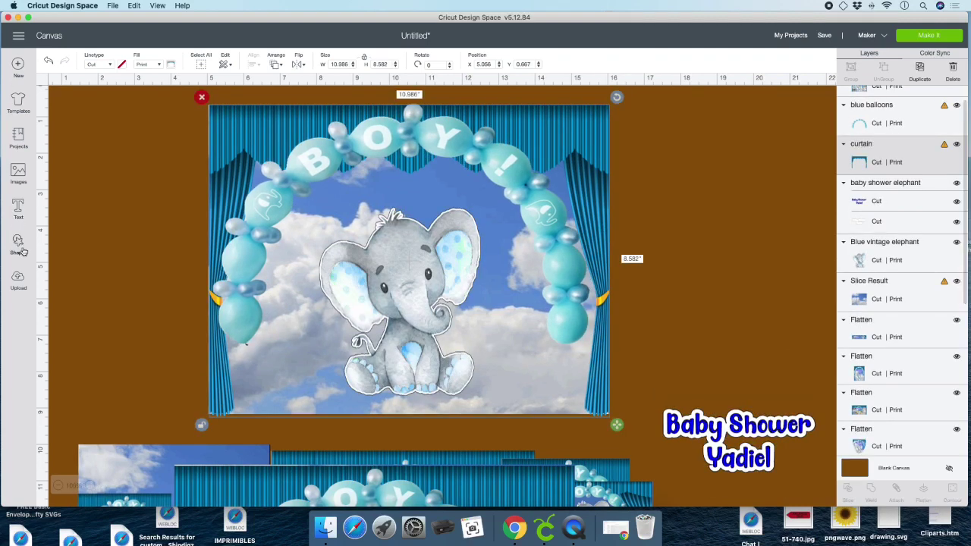
Check the design's centre section with a temporary 3.5 by 8.5 in square, and delete the square
click(23, 252)
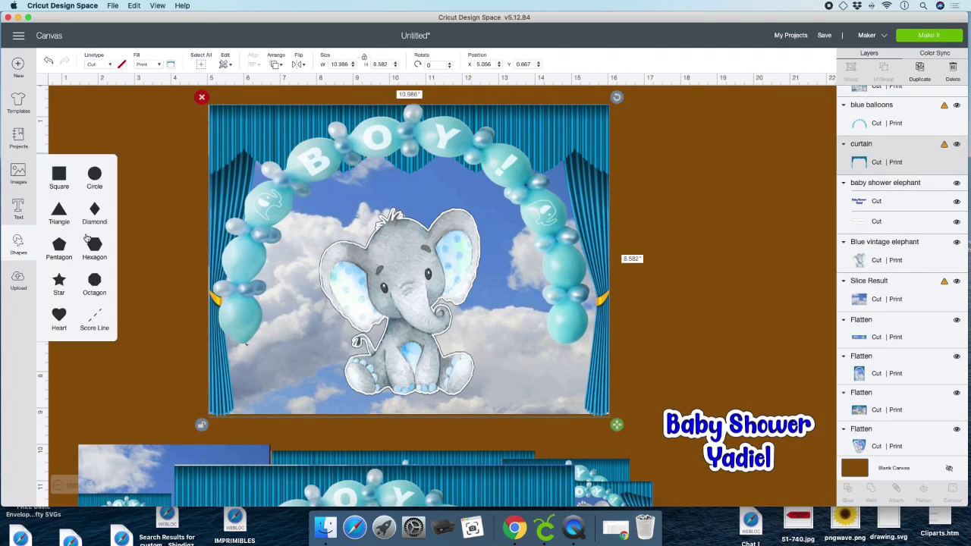
click(59, 176)
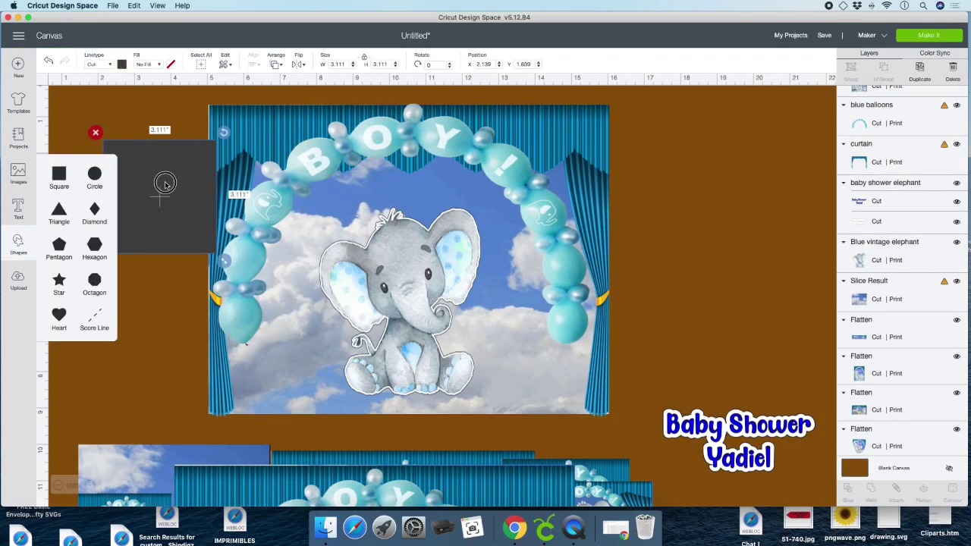
drag(162, 173, 415, 127)
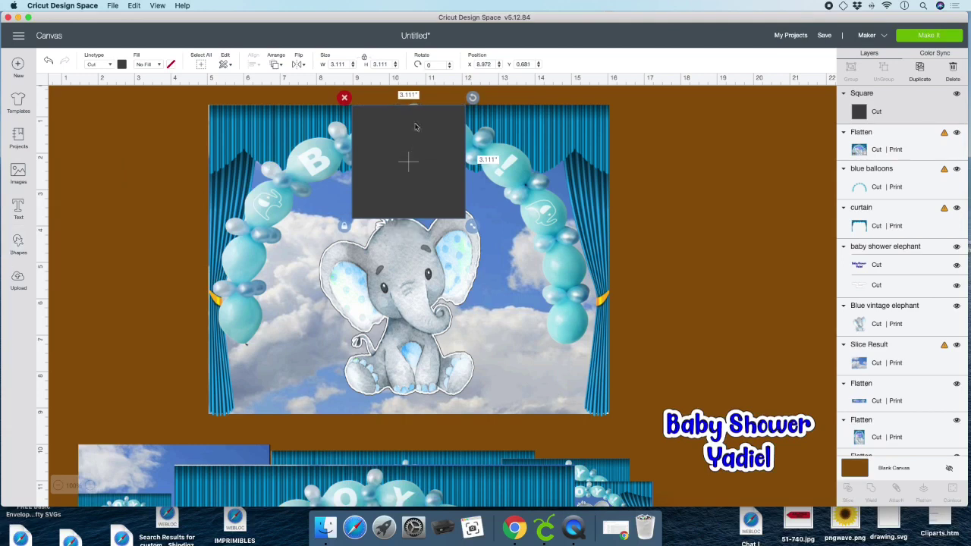
click(354, 64)
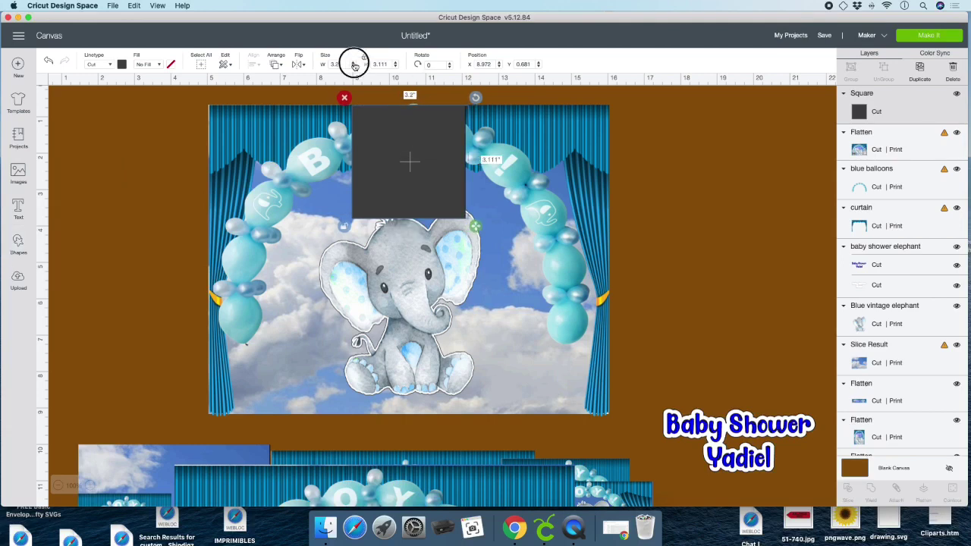
click(353, 64)
click(354, 64)
click(354, 63)
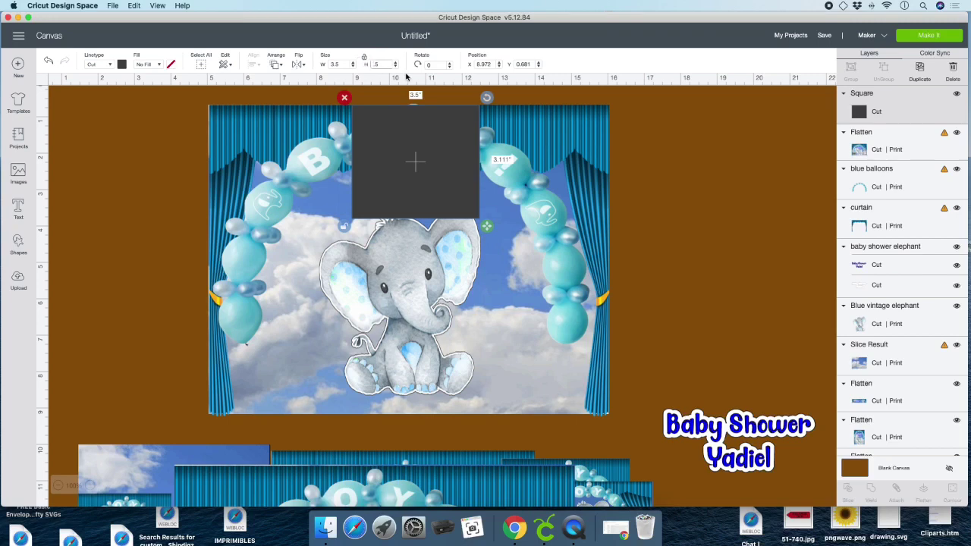
click(364, 60)
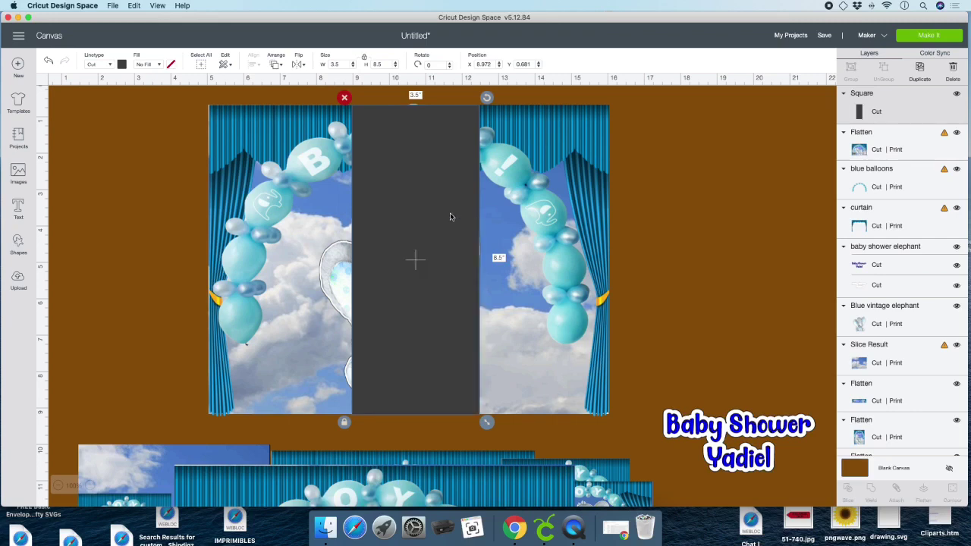
drag(441, 221, 428, 218)
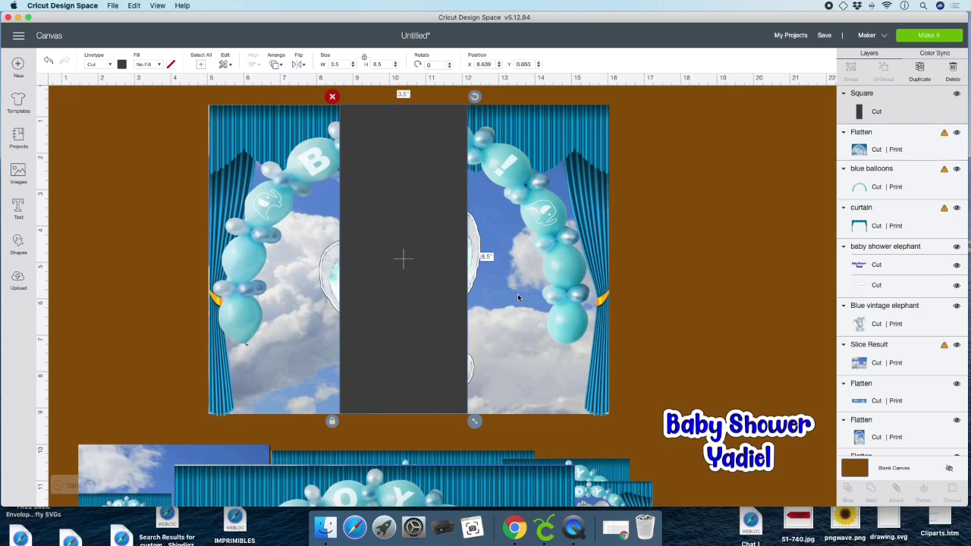
click(332, 97)
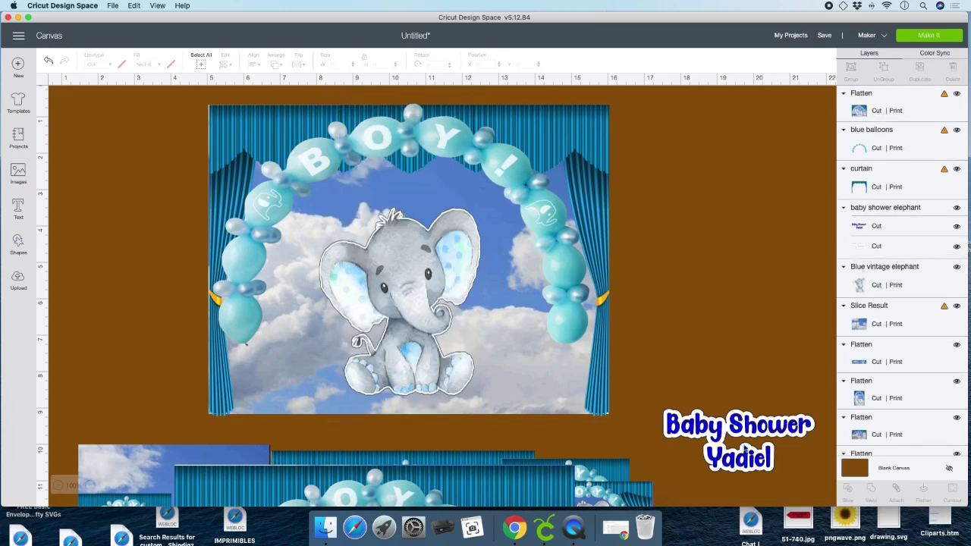
Place the baby shower title at about 3.6 by 2 in beside the elephant's feet, and flatten the whole design into one image
drag(746, 438, 313, 344)
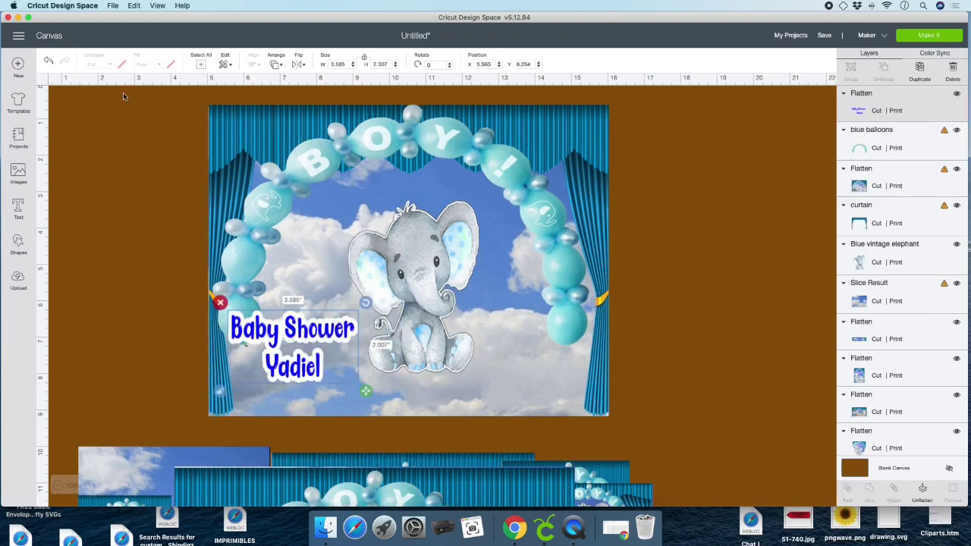
drag(155, 94, 606, 418)
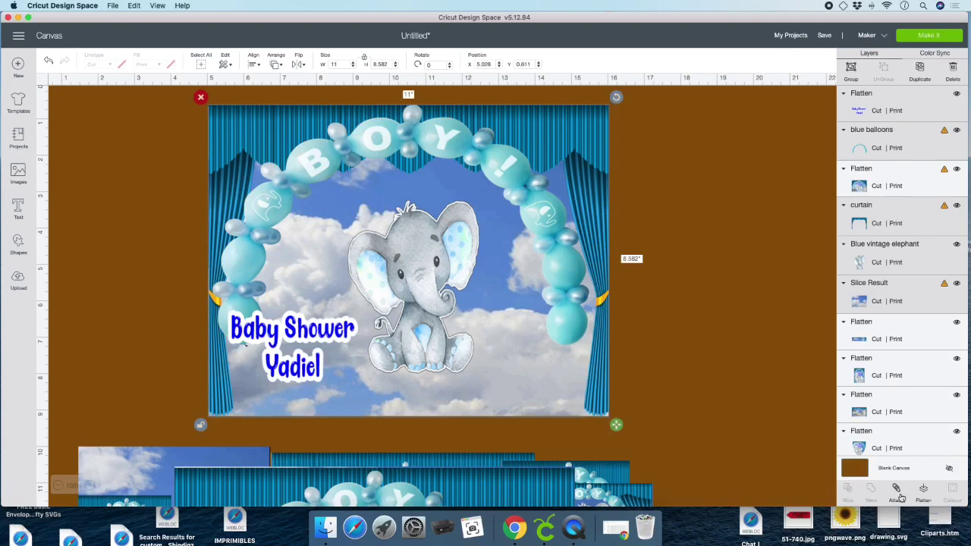
click(922, 491)
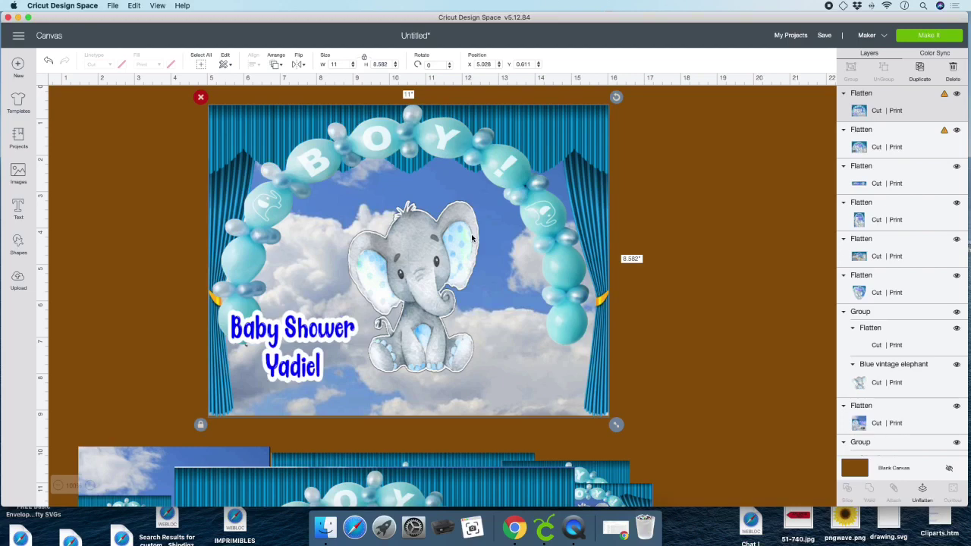
scroll(531, 197, down, 1)
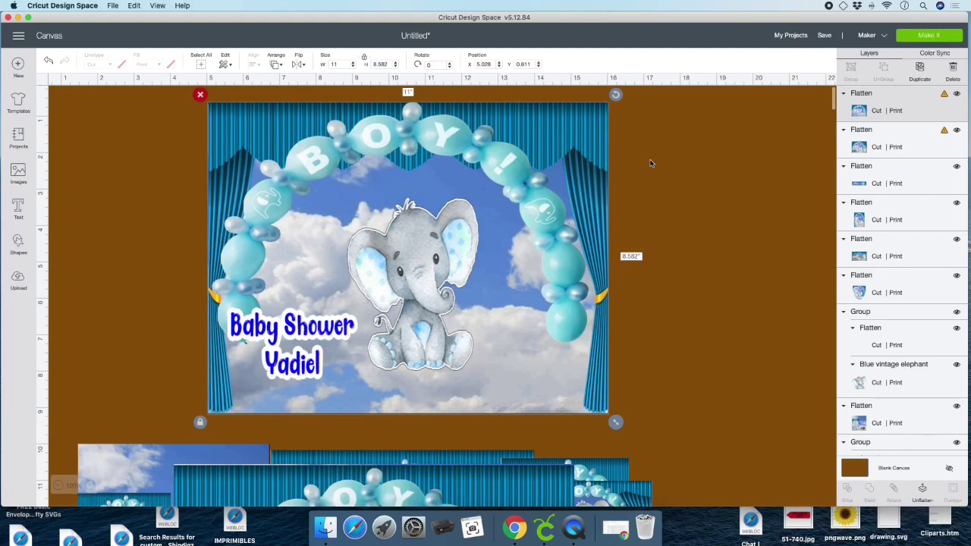
click(647, 162)
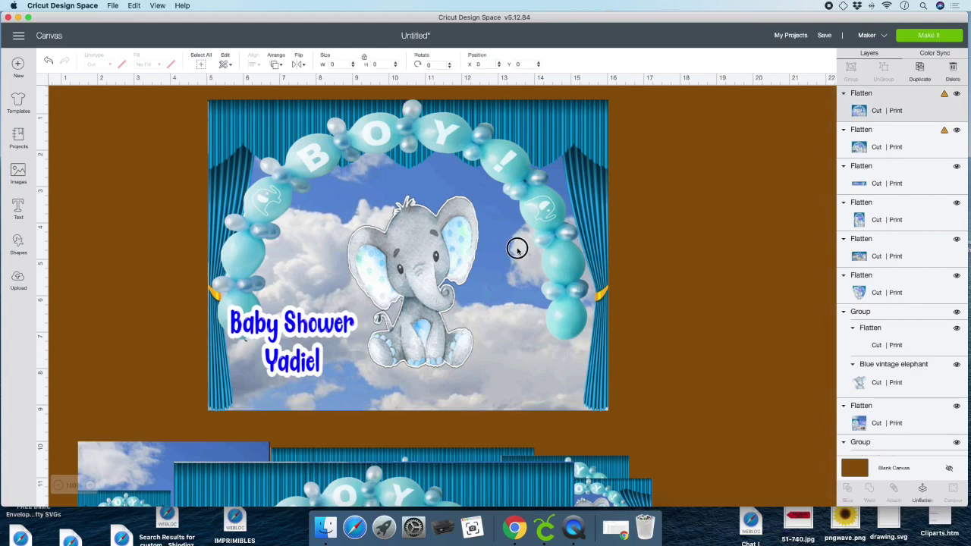
Stack the two flattened 11 in wide designs in the open area, group them and hide the group
drag(517, 249, 618, 258)
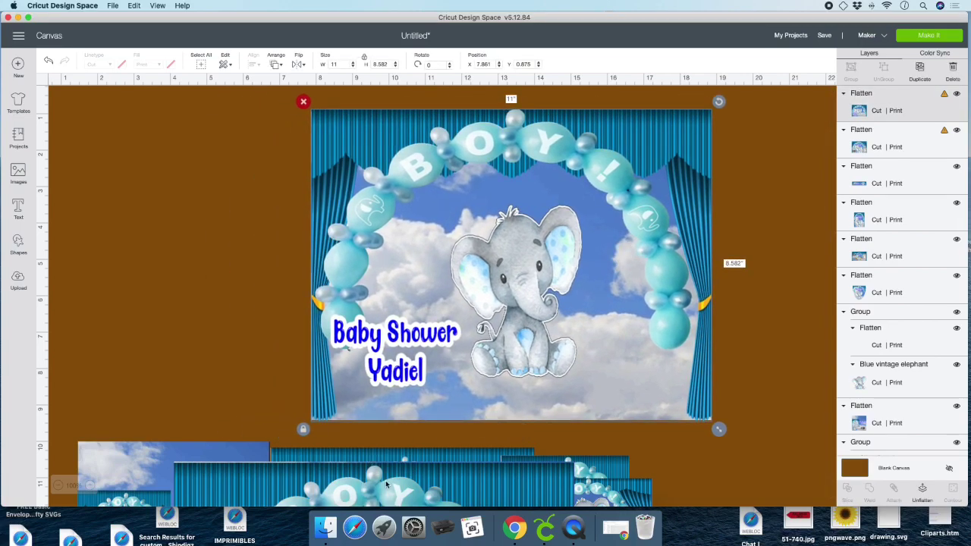
drag(386, 484, 485, 138)
drag(284, 115, 634, 331)
click(853, 67)
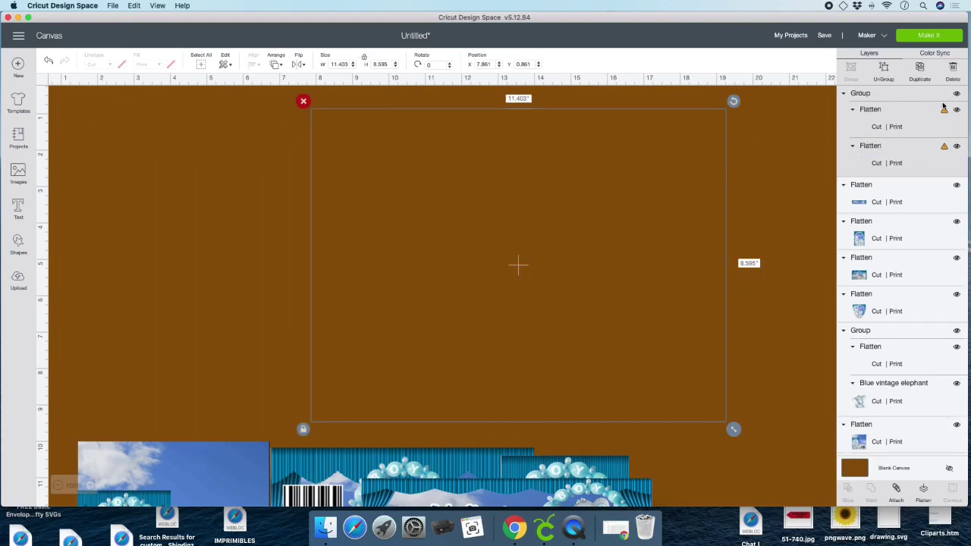
click(956, 93)
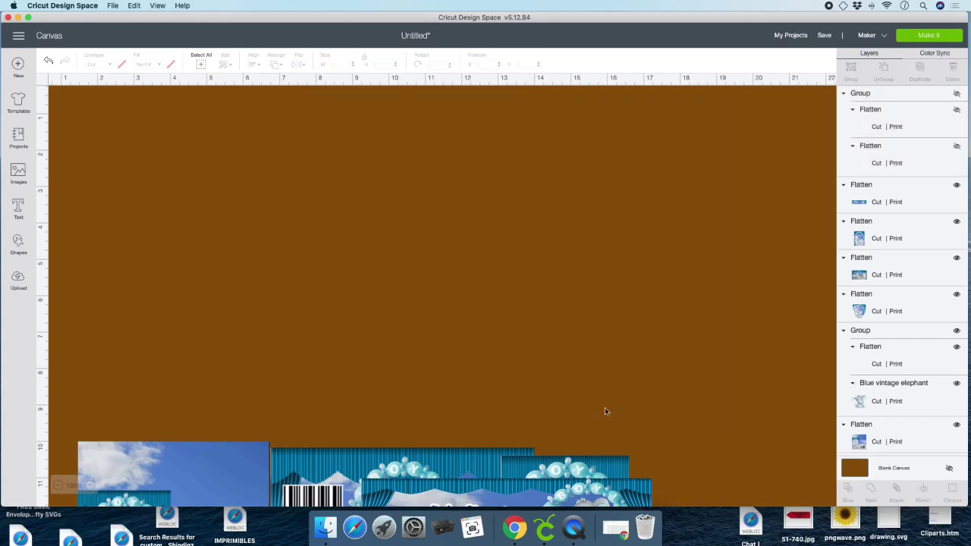
Spread the portrait panel, 8 by 2 in strip, fruit snacks wrapper and small shaped label apart on the upper canvas
drag(584, 457, 732, 156)
drag(637, 490, 636, 163)
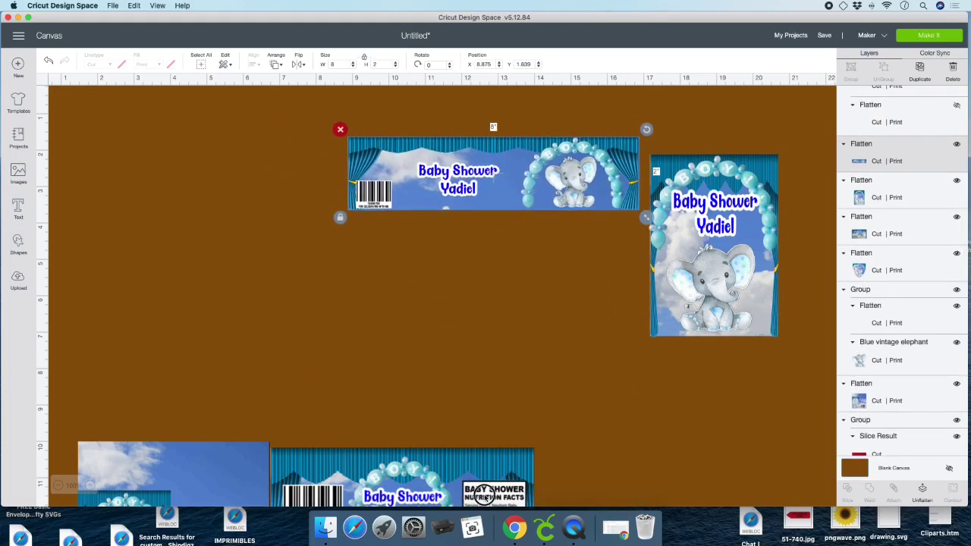
drag(485, 500, 266, 280)
drag(463, 464, 602, 250)
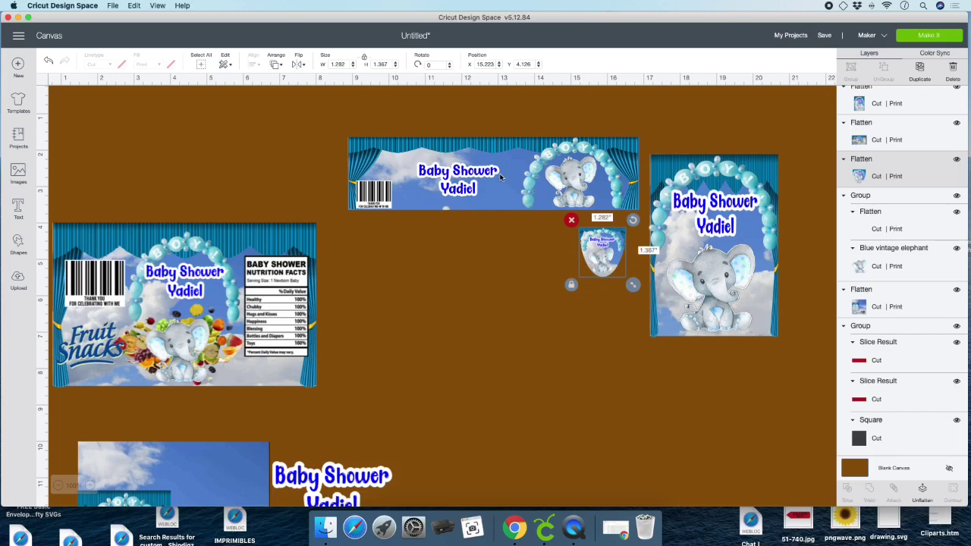
Gather the square wrapper and the title-with-elephant group next to the fruit snacks wrapper
scroll(520, 179, left, 1)
scroll(711, 233, down, 1)
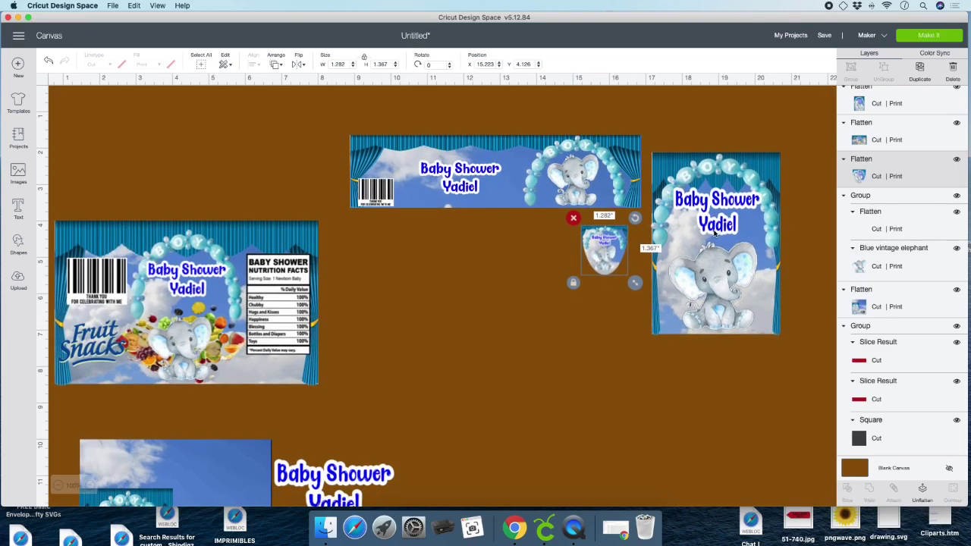
drag(245, 477, 257, 281)
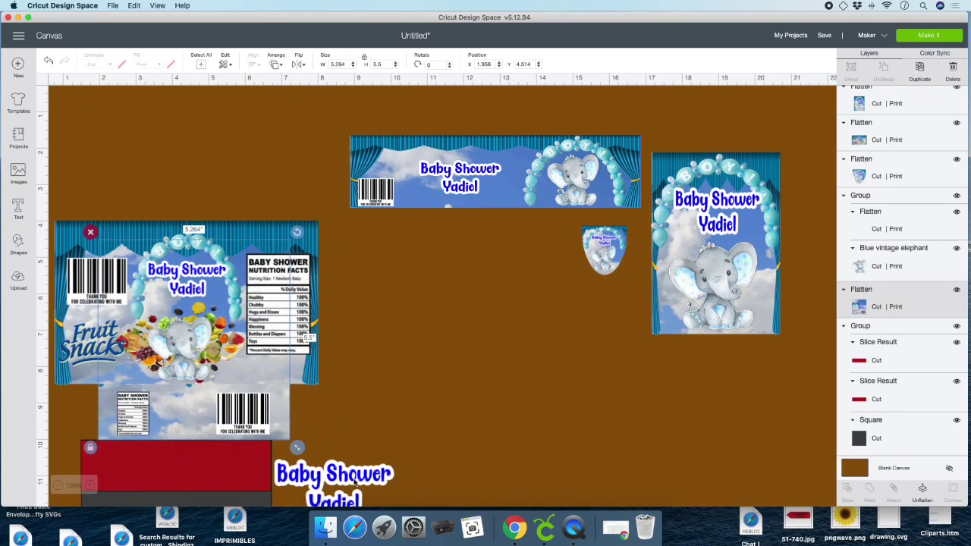
drag(354, 482, 248, 165)
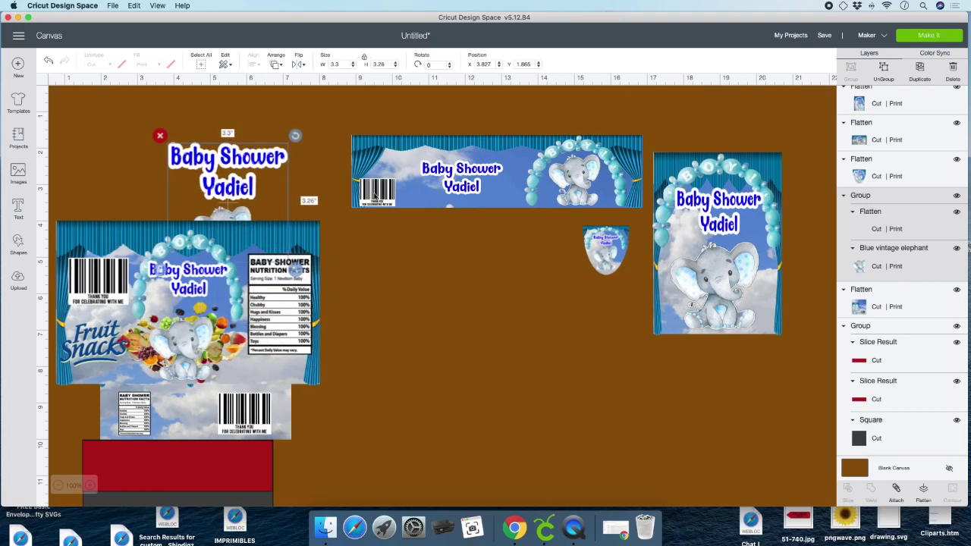
Group the fruit snacks wrapper, square wrapper, title with elephant and red-and-grey template, and hide the group
click(487, 377)
click(90, 140)
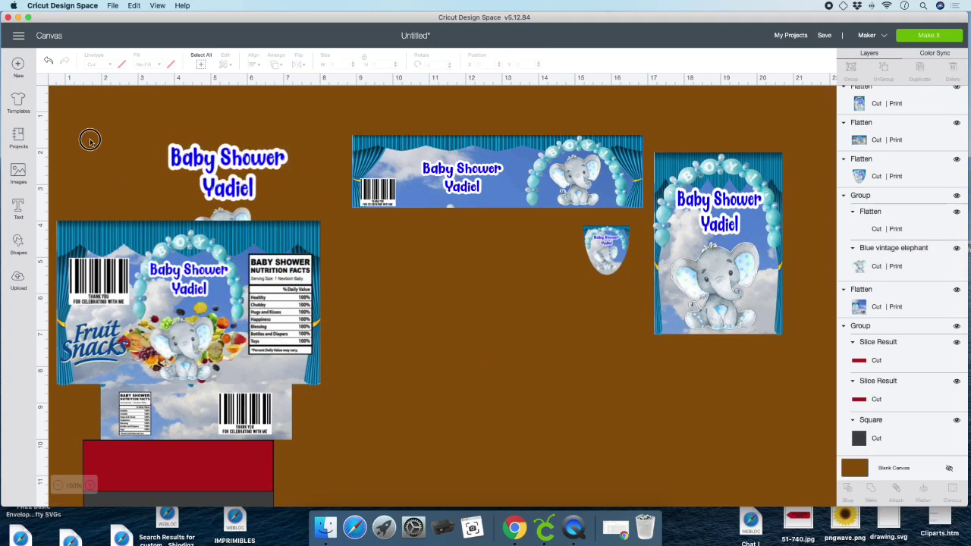
drag(89, 141, 241, 441)
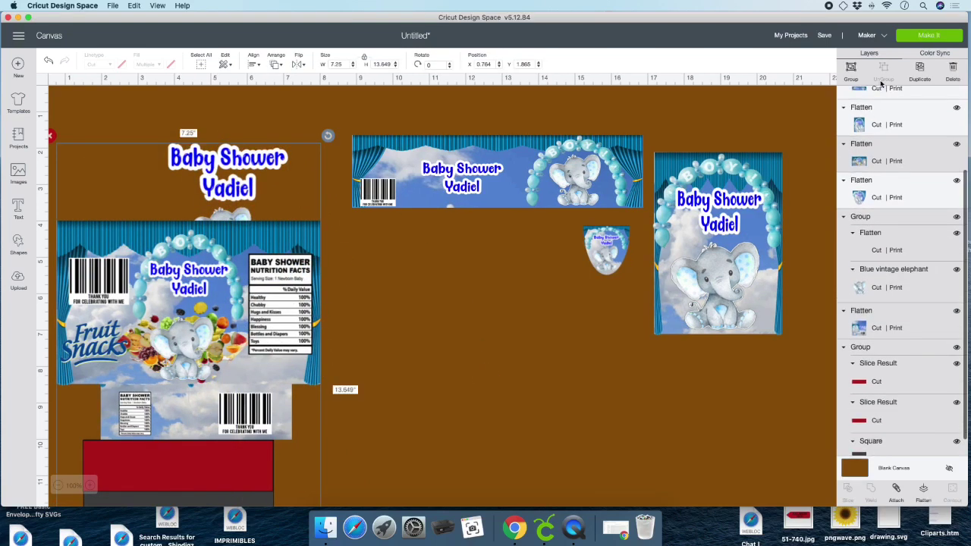
click(851, 67)
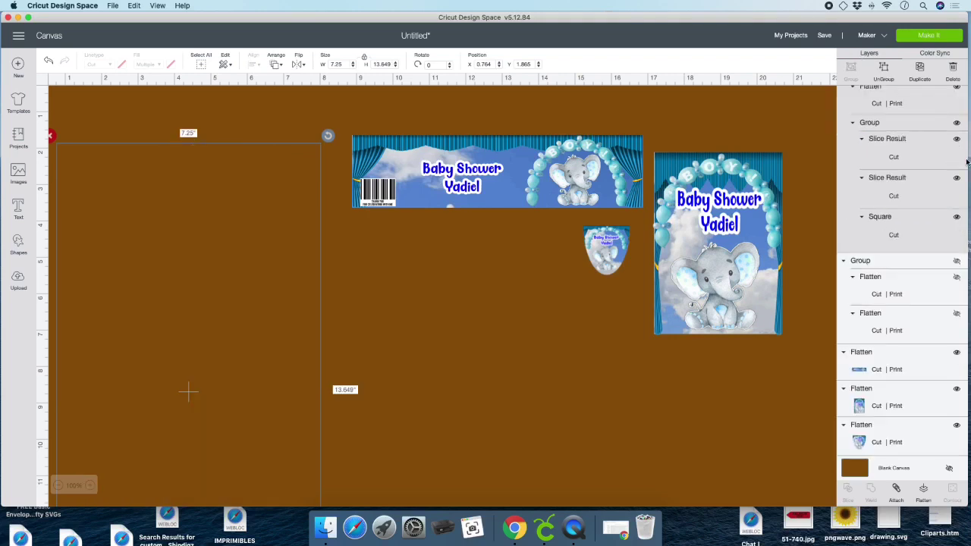
scroll(952, 112, up, 4)
click(956, 95)
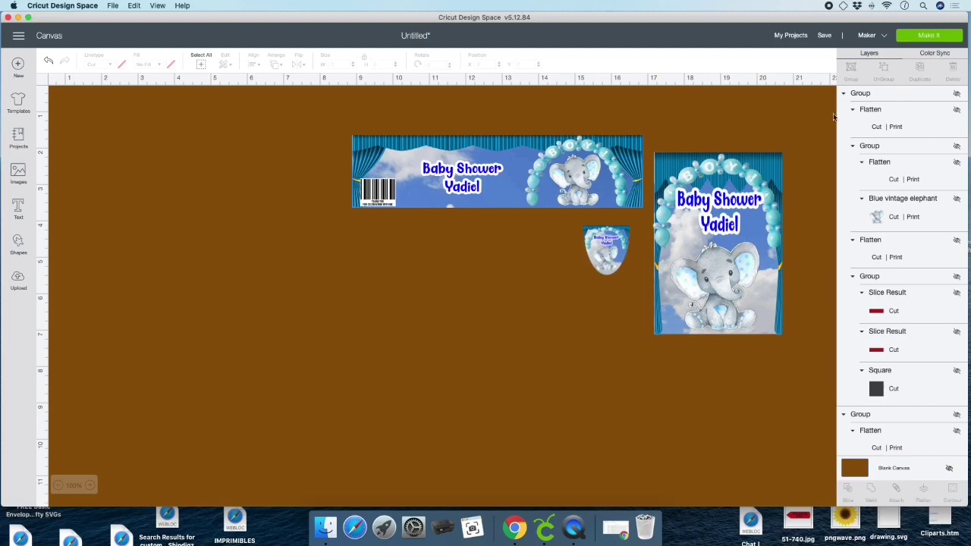
Preview the strip, portrait panel and small shaped label on the mat, and try 4 project copies before restoring 1
click(925, 38)
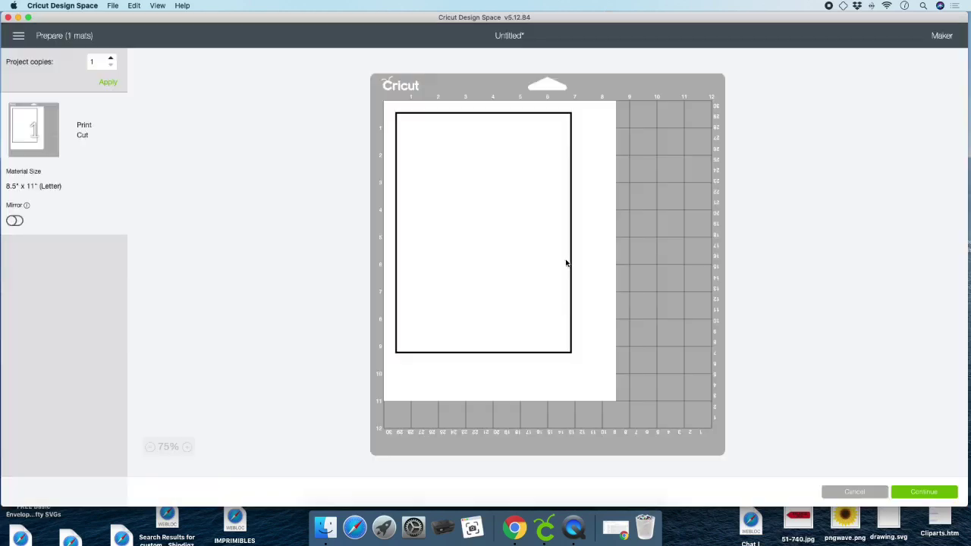
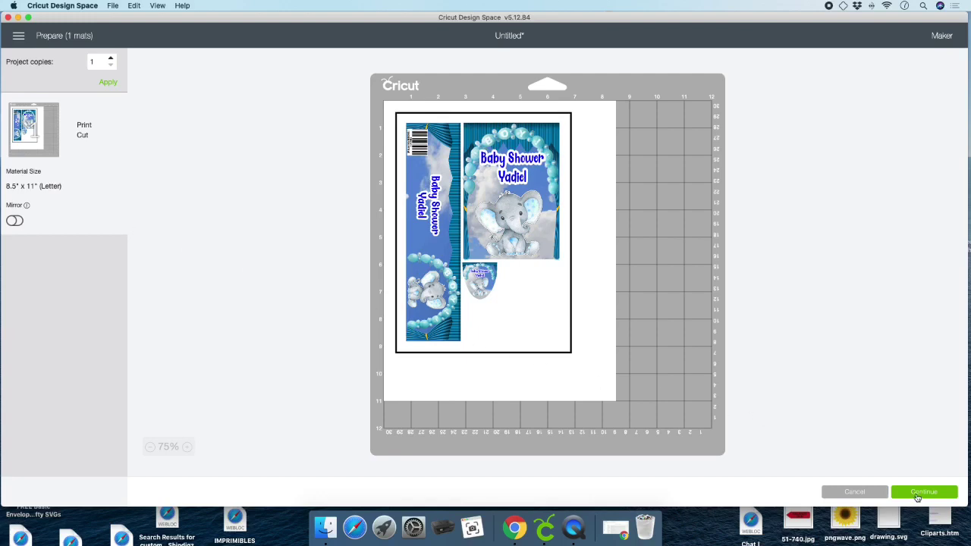
click(111, 58)
click(111, 58)
click(107, 82)
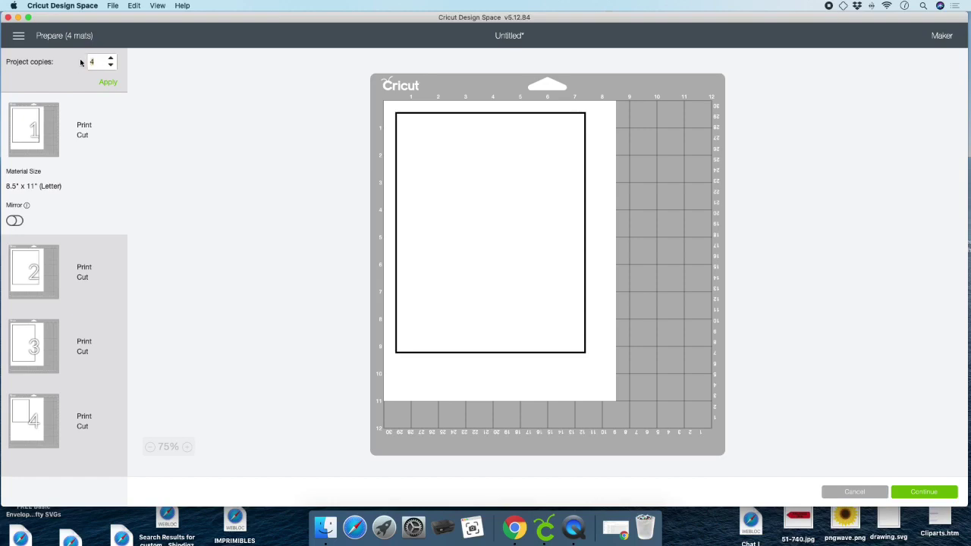
click(108, 82)
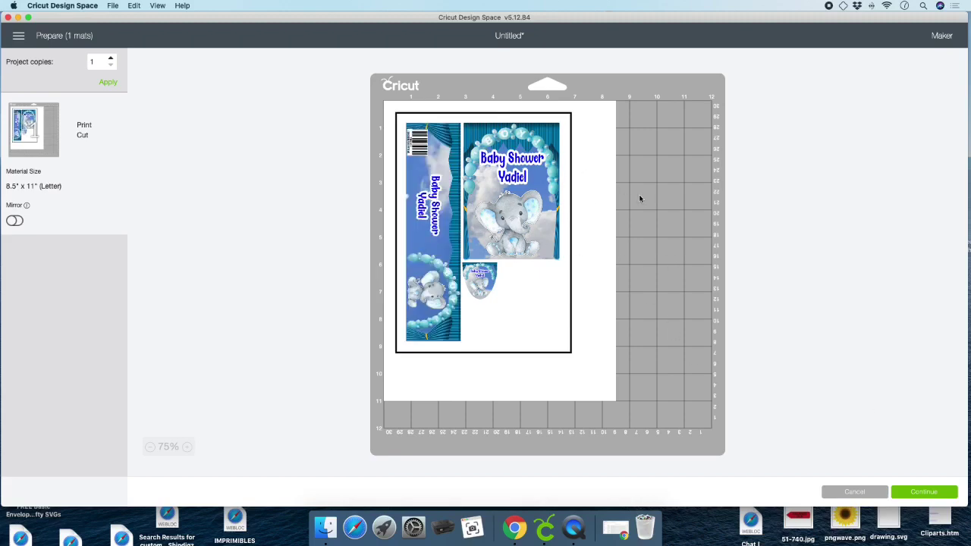
Continue to the print setup, set 4 copies and close the setup without printing
click(924, 492)
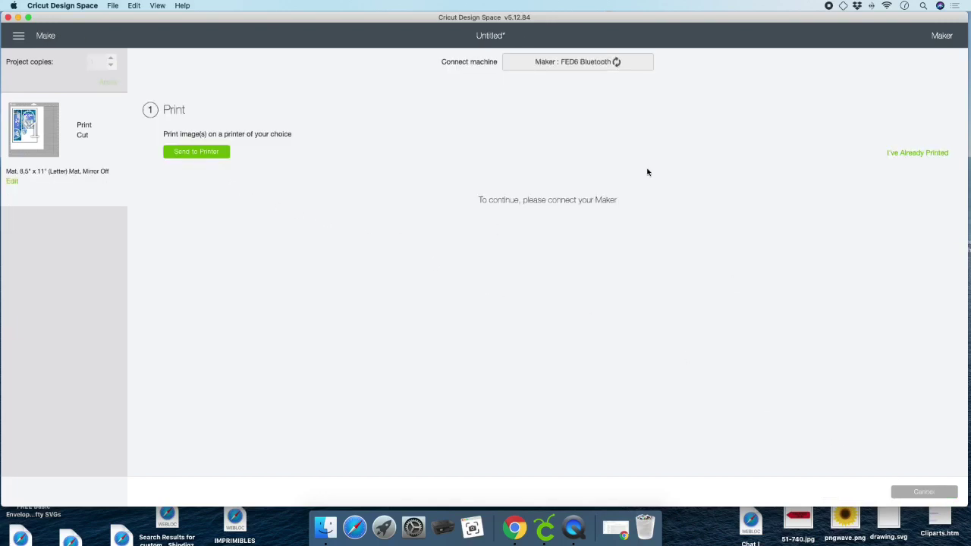
click(199, 153)
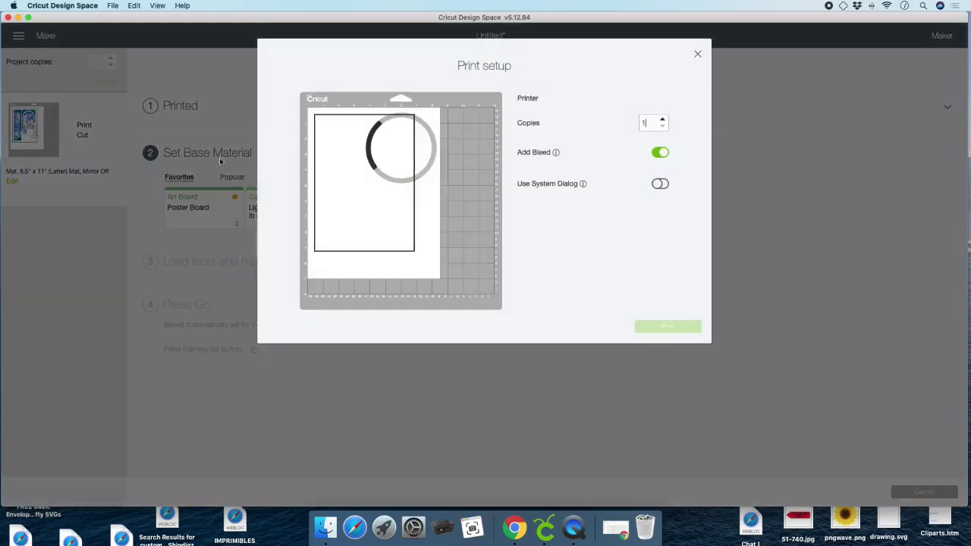
click(662, 137)
click(662, 136)
click(662, 136)
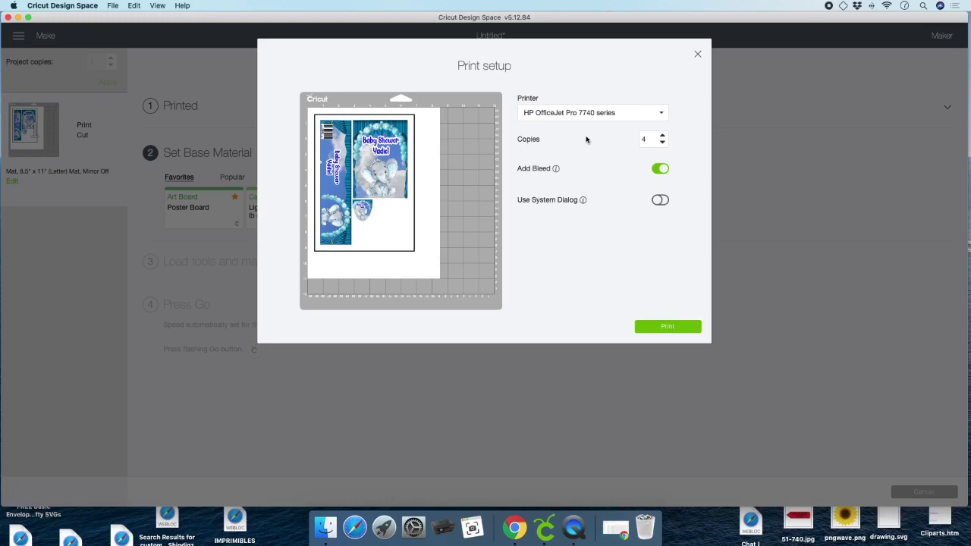
click(698, 56)
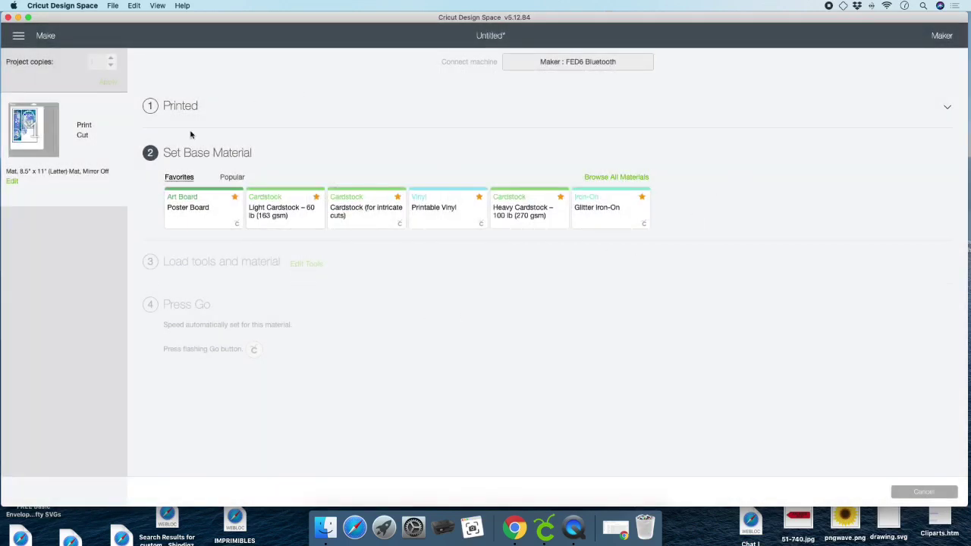
Set the base material to Light Cardstock – 60 lb (163 gsm), and leave the make process for the canvas
click(282, 214)
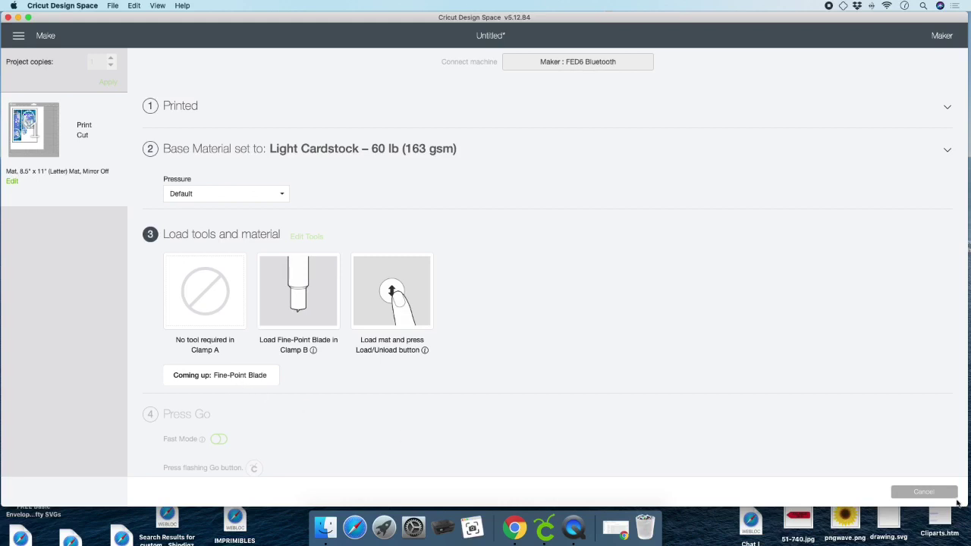
click(18, 36)
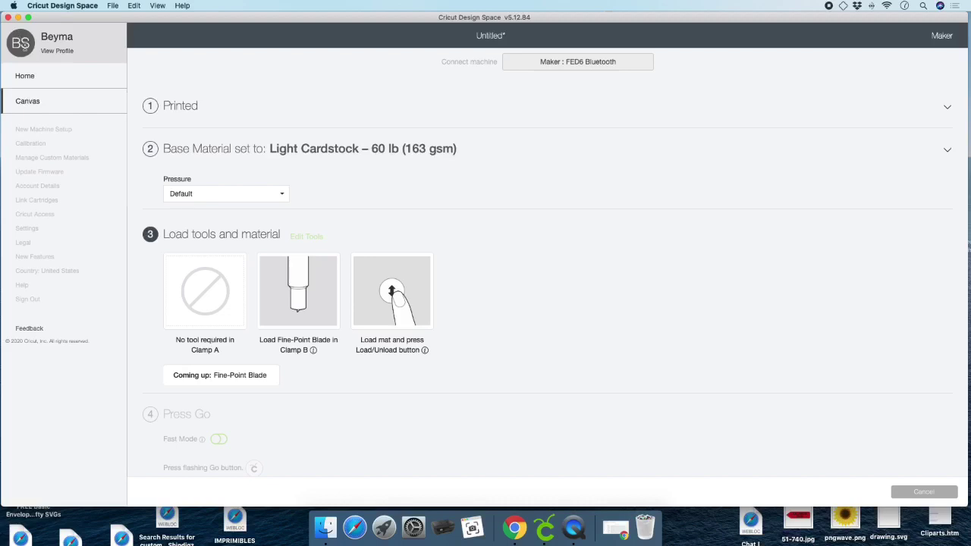
click(31, 103)
click(529, 53)
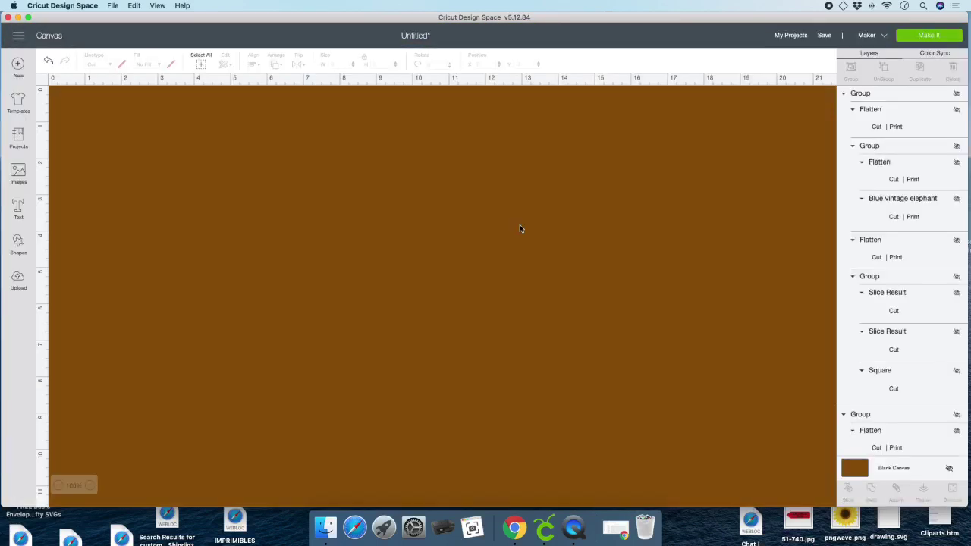
Group the 8 by 2 in strip, portrait panel and small shaped label, and hide the group
scroll(670, 256, down, 1)
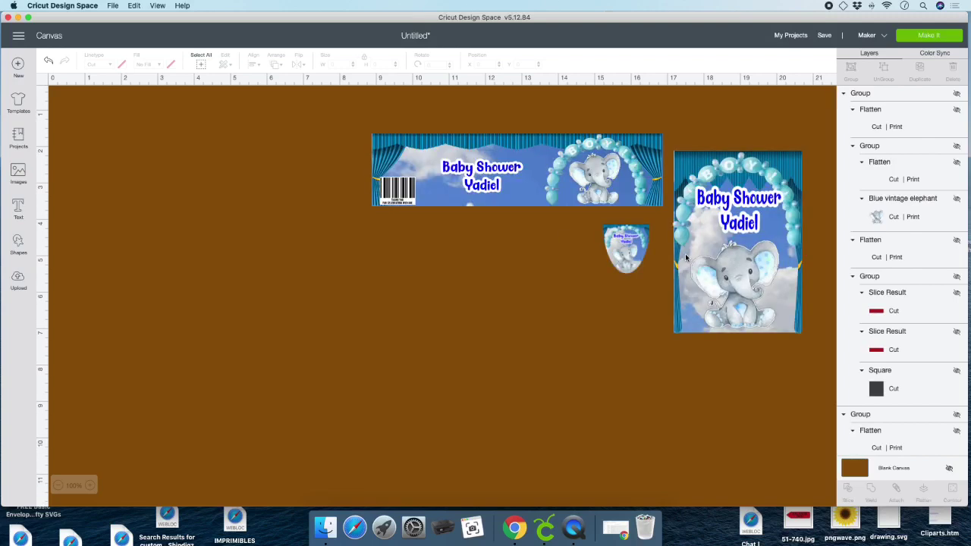
drag(402, 110, 796, 339)
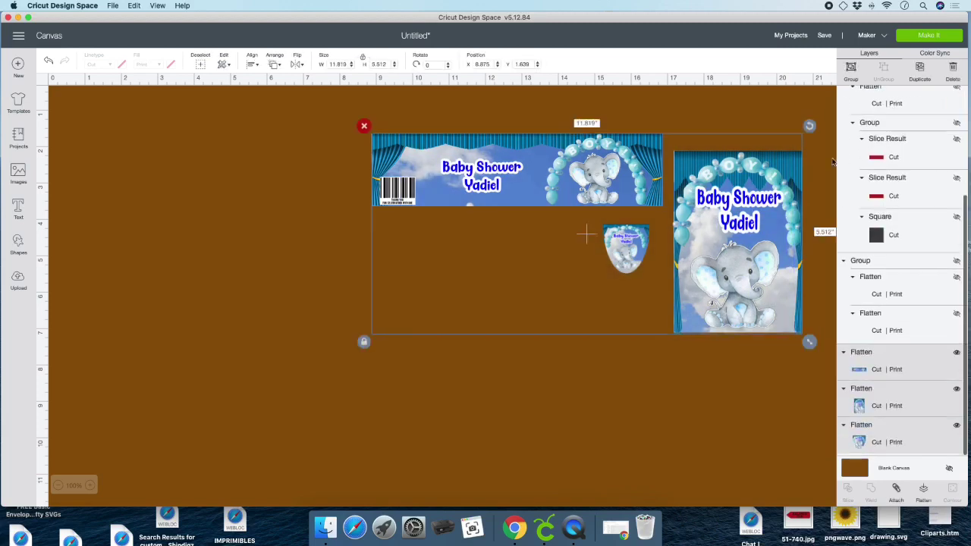
click(852, 71)
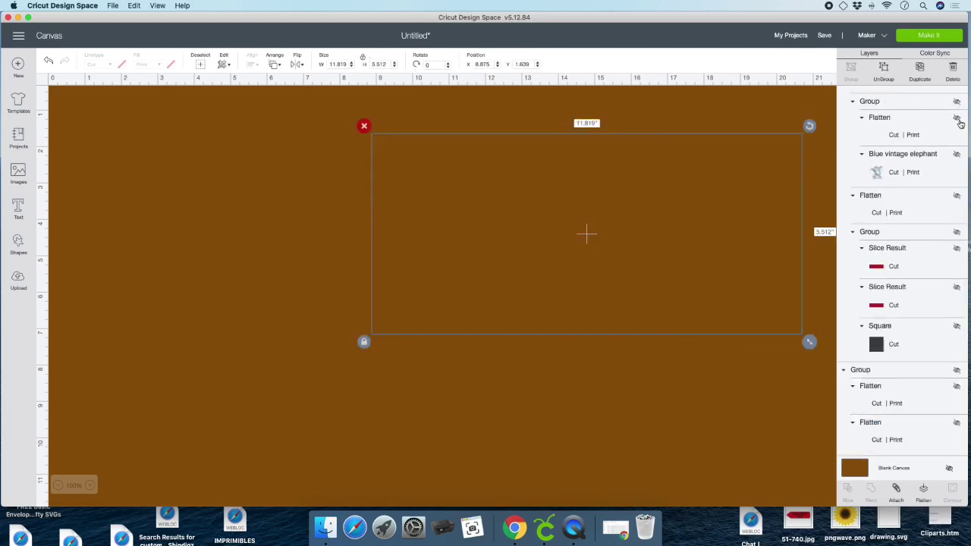
scroll(913, 194, up, 5)
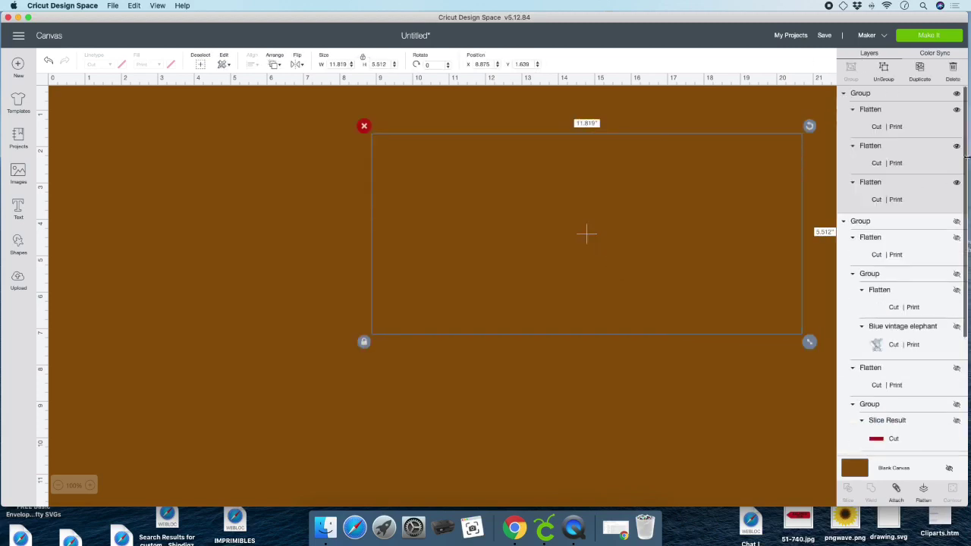
click(956, 94)
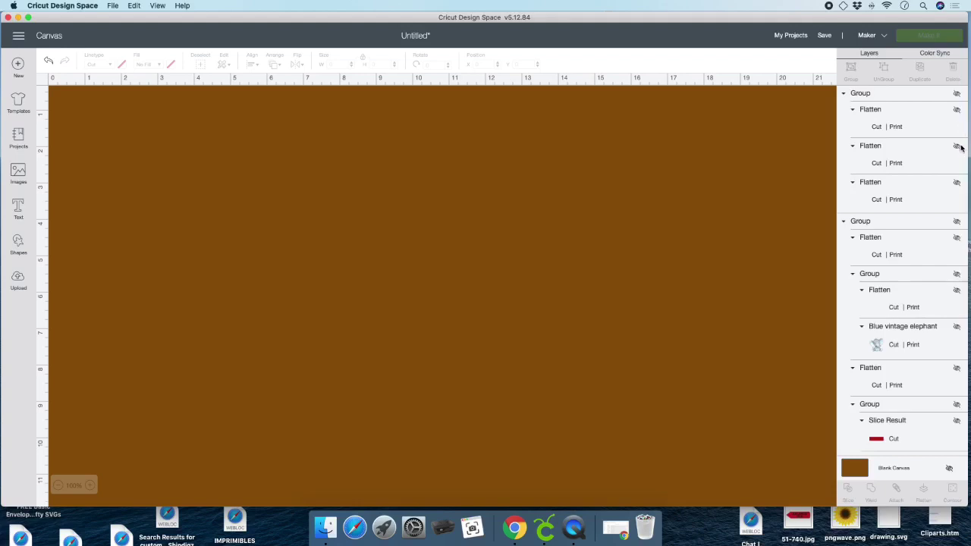
Show the hidden fruit snacks group, move it to the middle of the canvas and ungroup it
click(956, 221)
click(485, 276)
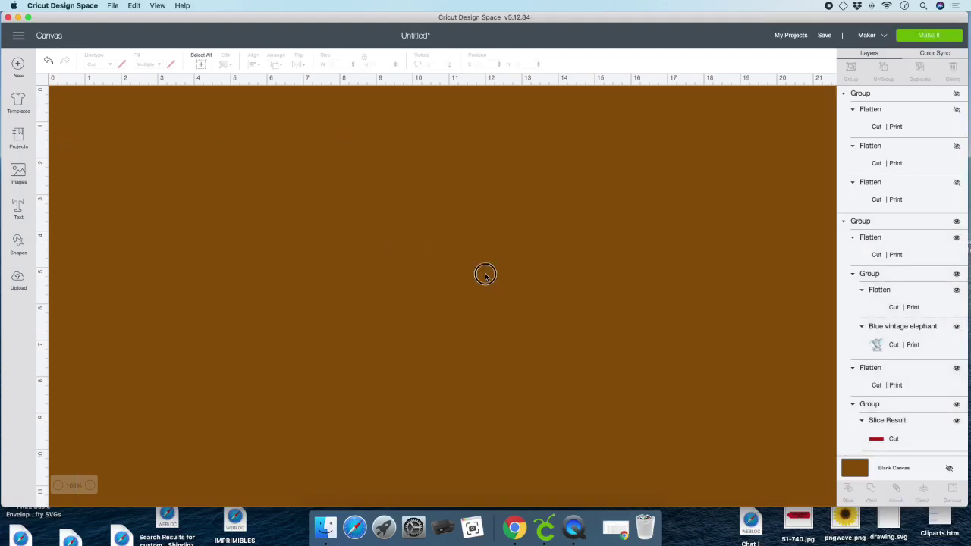
scroll(894, 229, down, 2)
scroll(894, 229, down, 1)
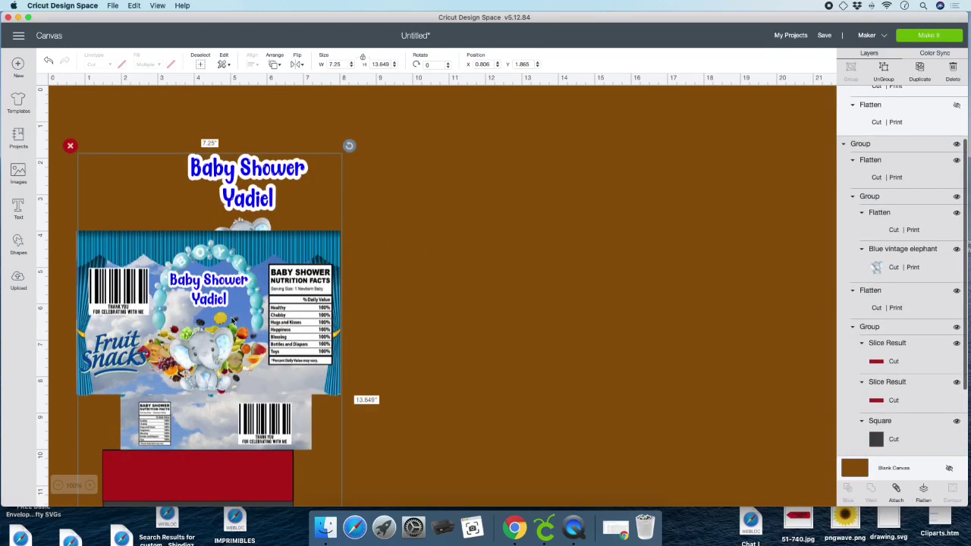
drag(224, 312, 529, 261)
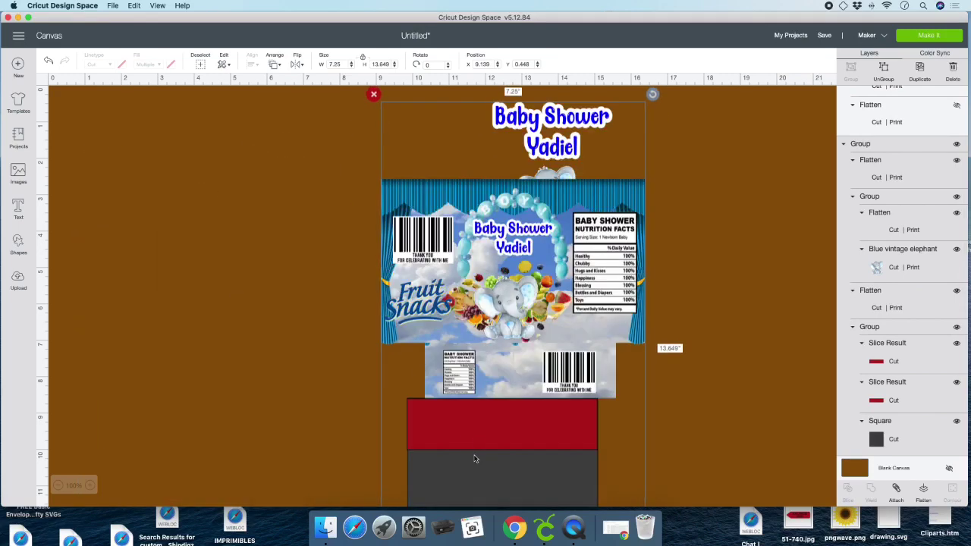
drag(477, 457, 414, 434)
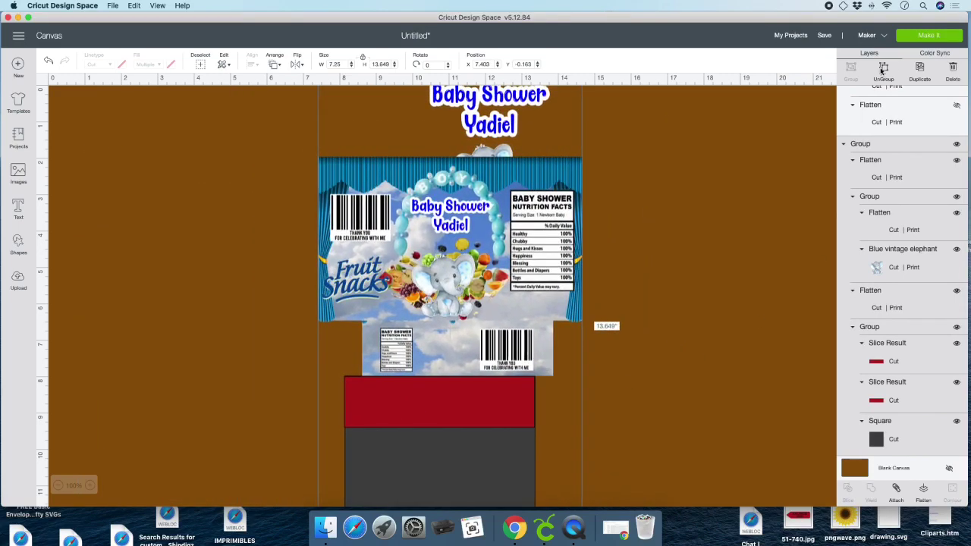
key(Delete)
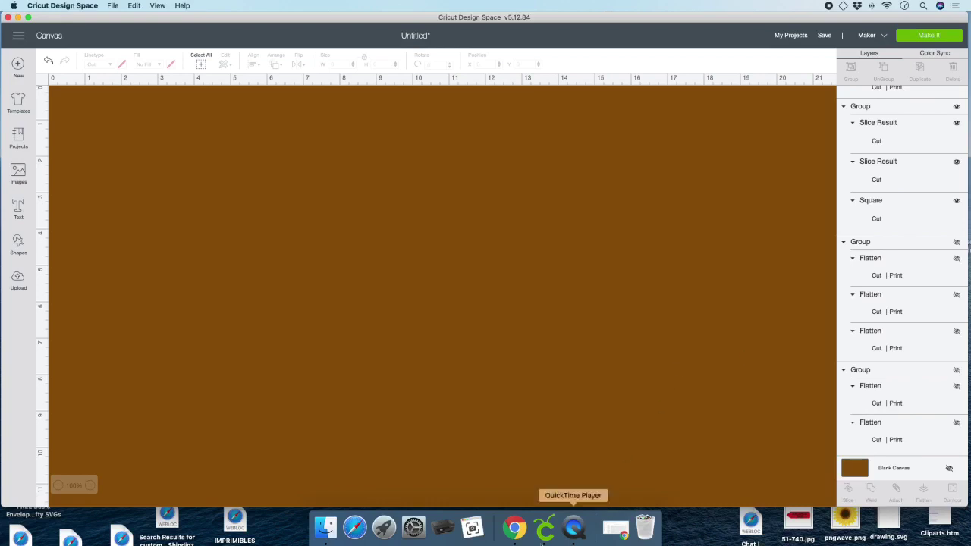
Move the red-and-grey template away from the wrappers and hide it
scroll(417, 493, down, 1)
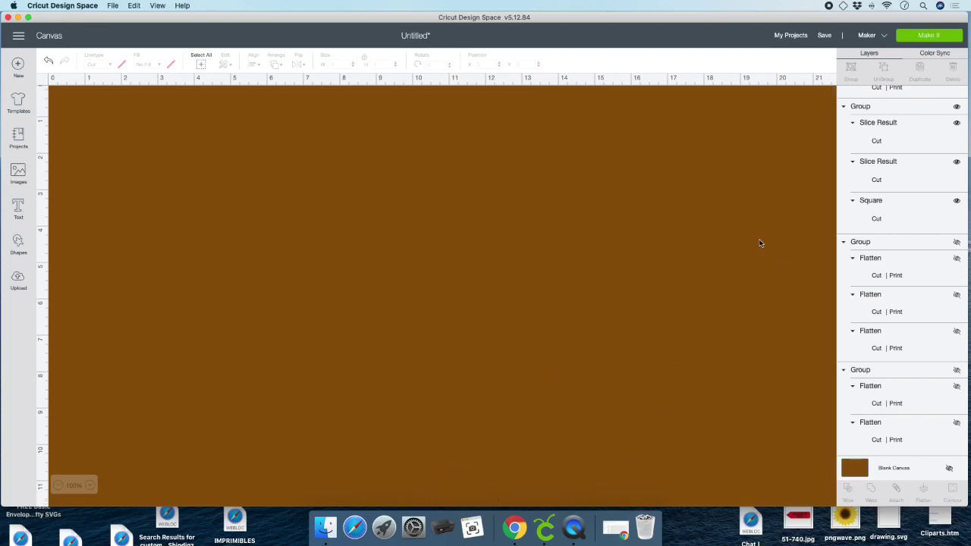
scroll(761, 243, down, 1)
scroll(878, 237, up, 5)
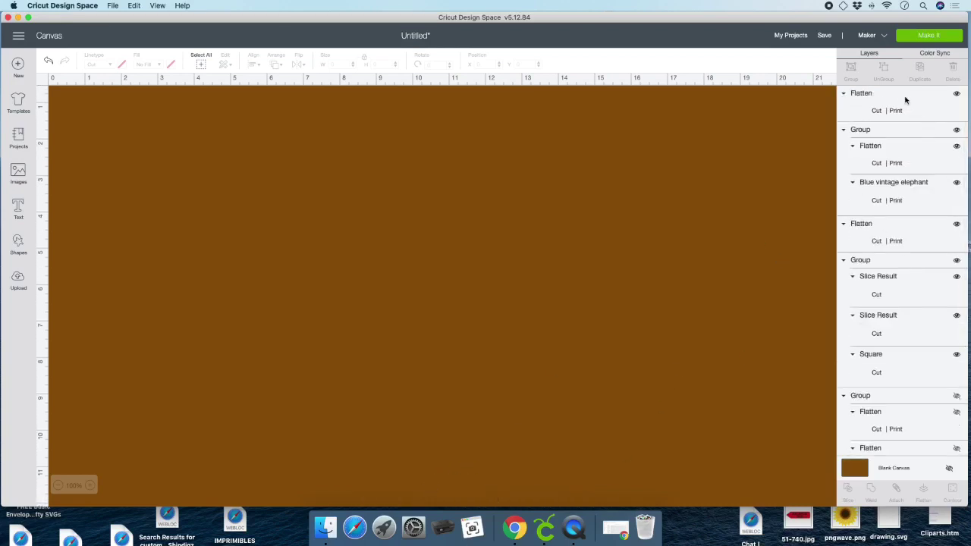
click(424, 428)
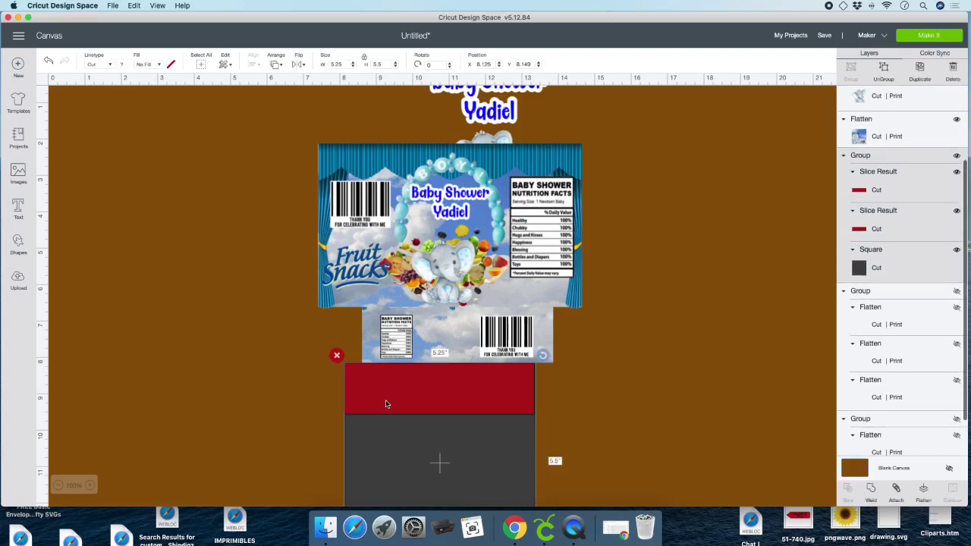
drag(385, 404, 173, 346)
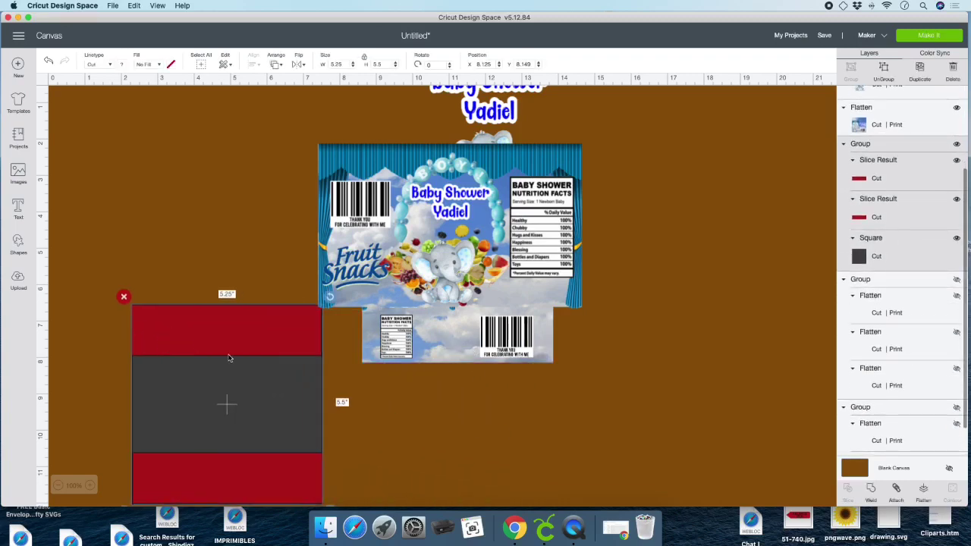
click(957, 145)
Spread the fruit snacks wrapper and square wrapper side by side, with the title and elephant group above them
drag(531, 217, 358, 334)
drag(499, 301, 599, 378)
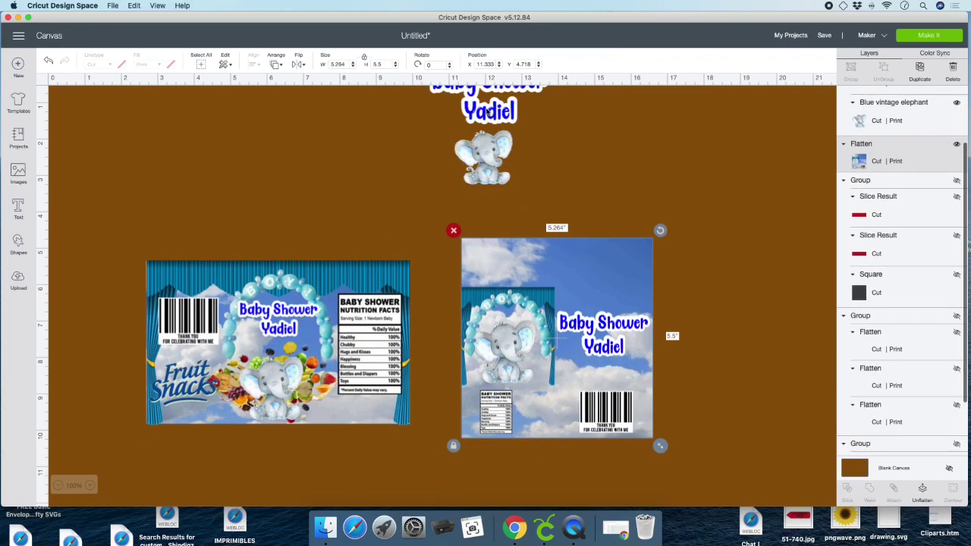
drag(500, 122, 540, 159)
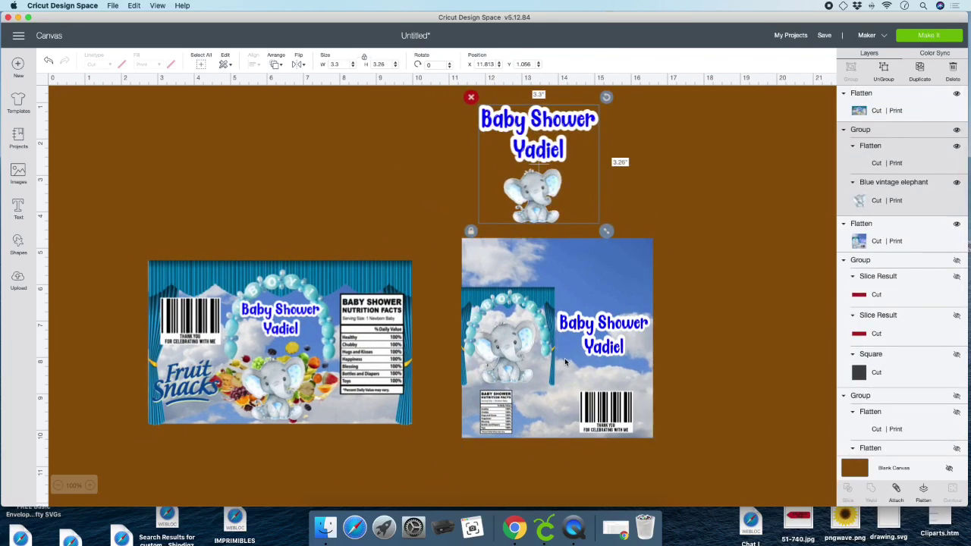
drag(520, 368, 503, 375)
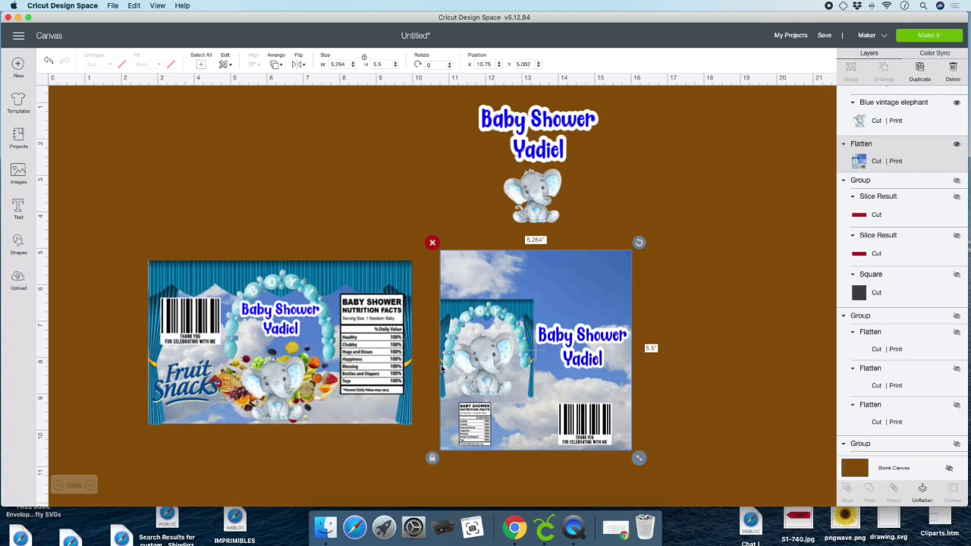
Open the print-and-cut mat preview for the visible wrappers, title and elephant
scroll(377, 368, right, 1)
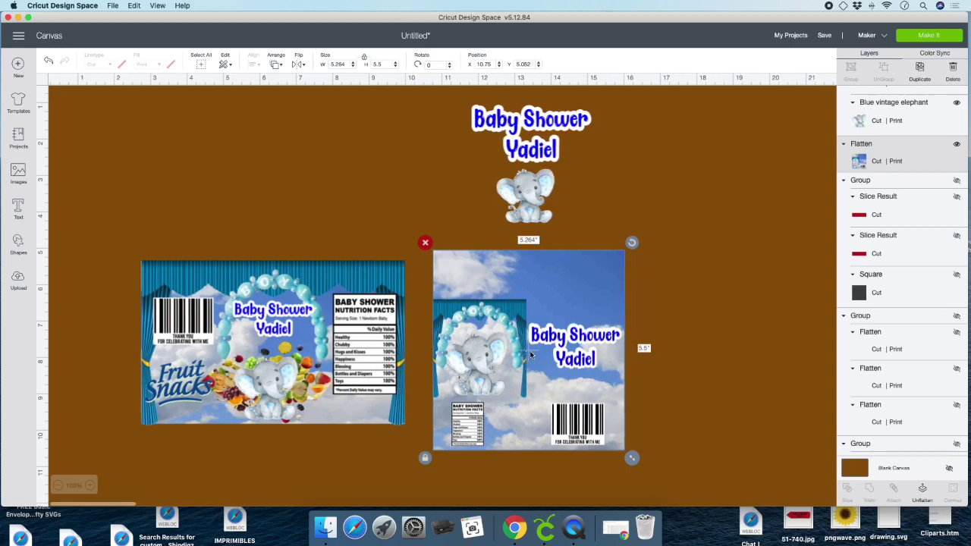
scroll(501, 322, down, 2)
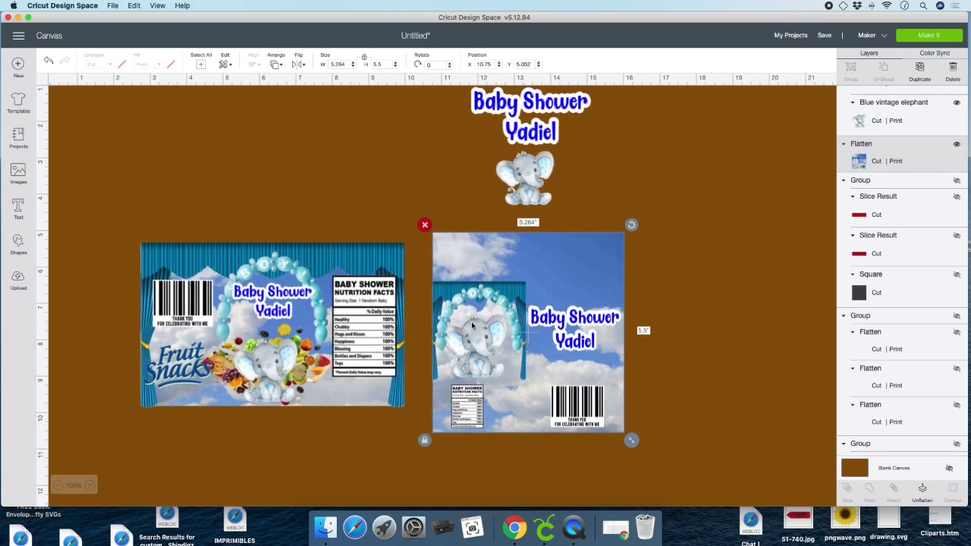
scroll(475, 325, down, 3)
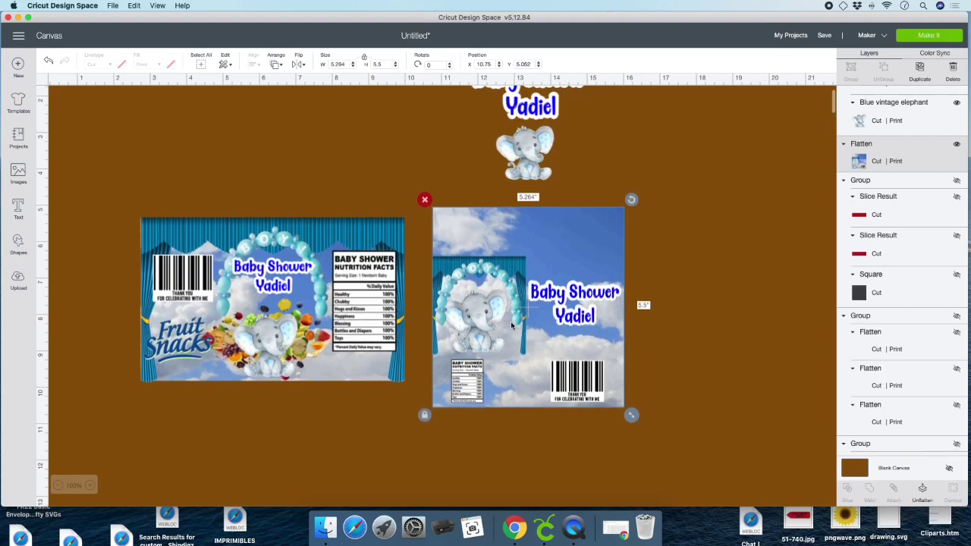
mouse_move(512, 322)
mouse_down()
mouse_move(455, 340)
mouse_move(514, 339)
mouse_up()
click(928, 34)
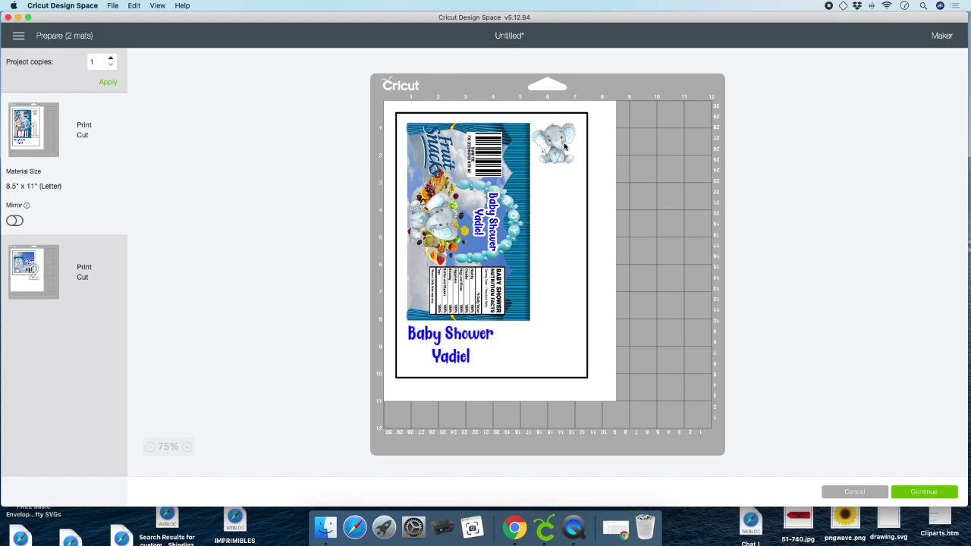
Try 2 project copies in the mat preview and return the number of copies to 1
click(111, 59)
click(107, 82)
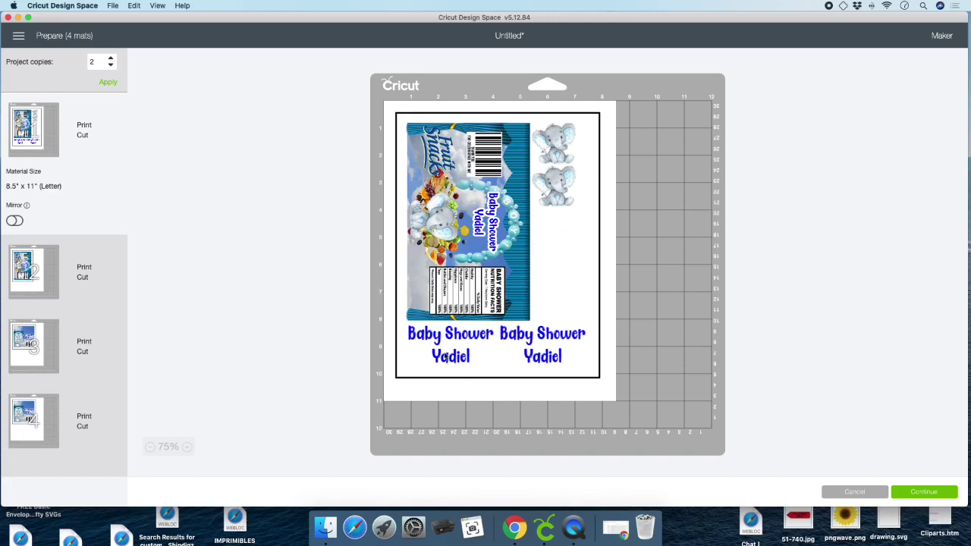
click(111, 65)
click(108, 82)
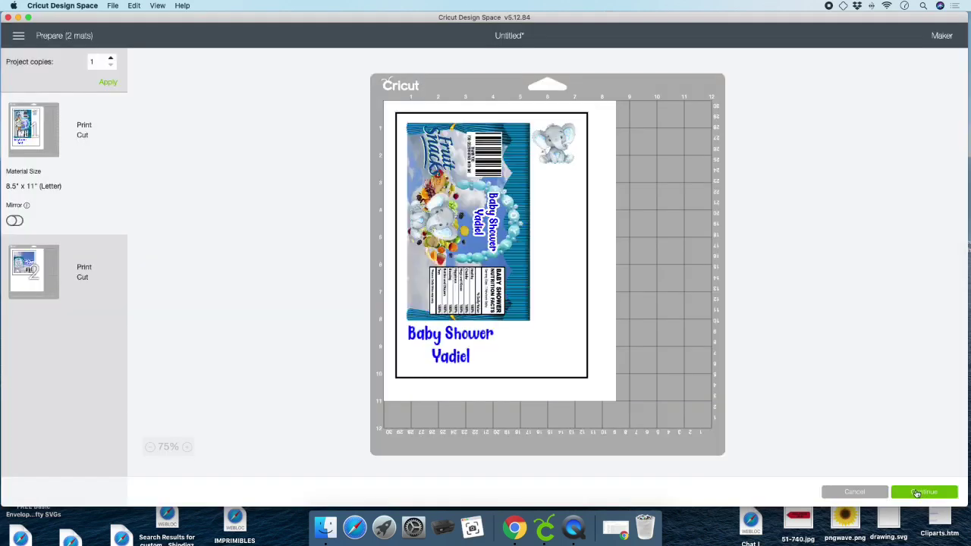
Continue to the printing stage for the two mats and return to the design canvas without printing
click(916, 493)
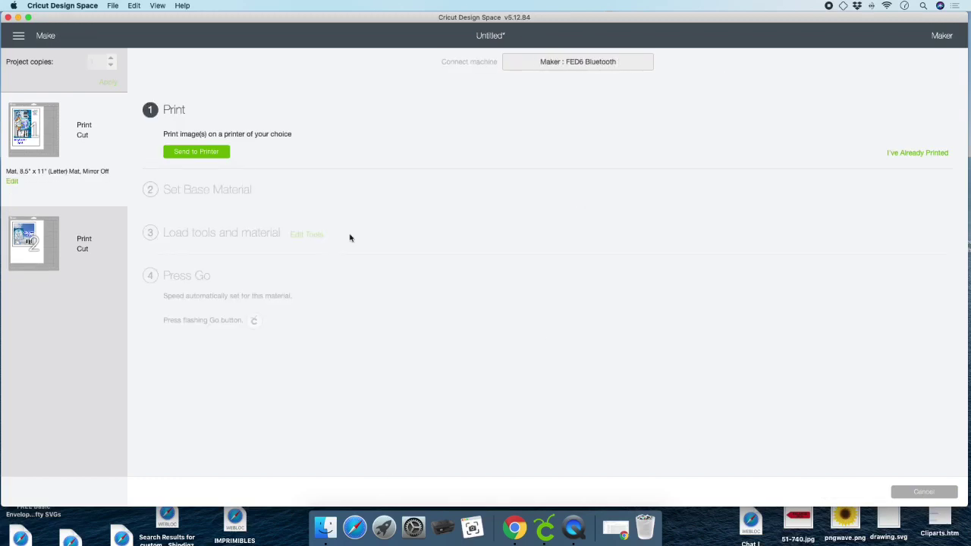
click(18, 35)
click(29, 98)
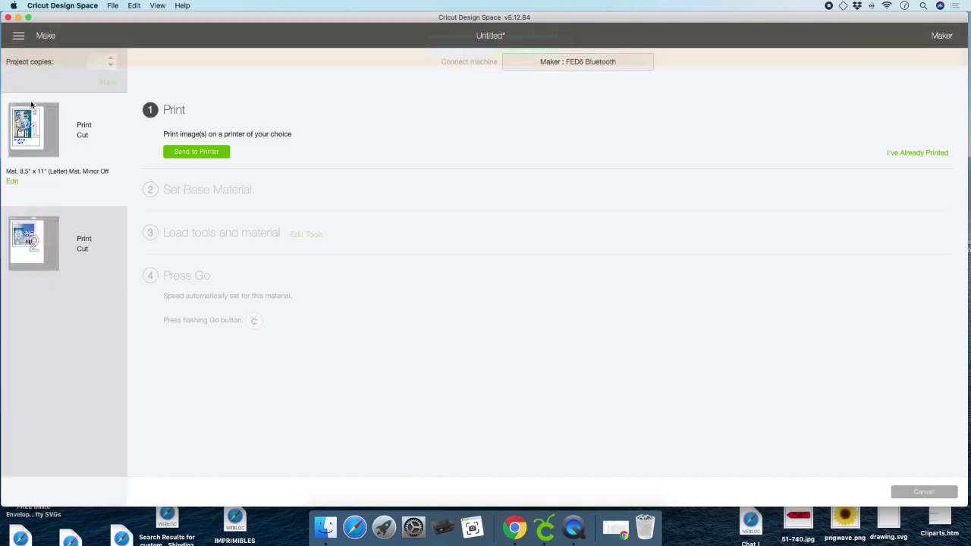
click(538, 55)
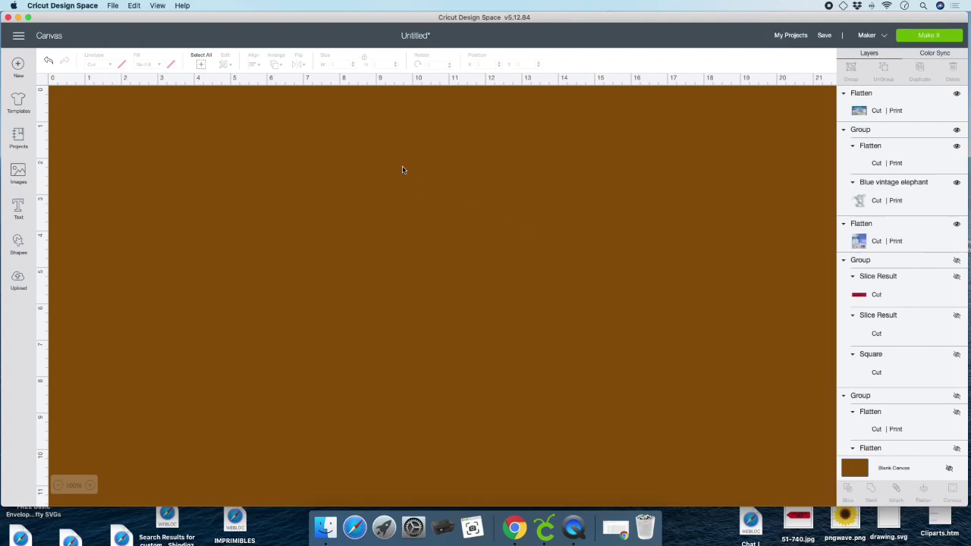
Stack the title and elephant group and the fruit snacks wrapper over the square wrapper, group them all and hide the group
drag(529, 154, 523, 297)
drag(378, 348, 599, 330)
click(445, 193)
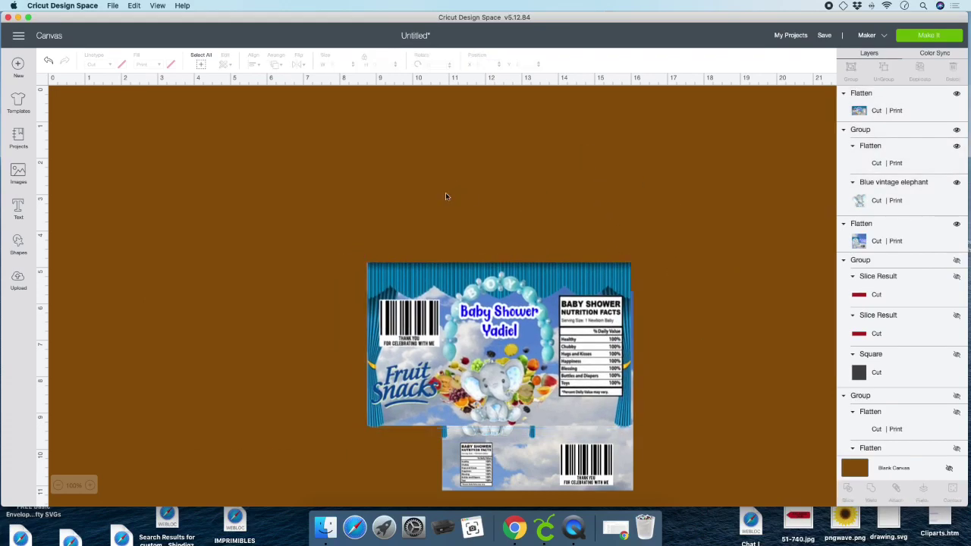
drag(648, 458, 403, 201)
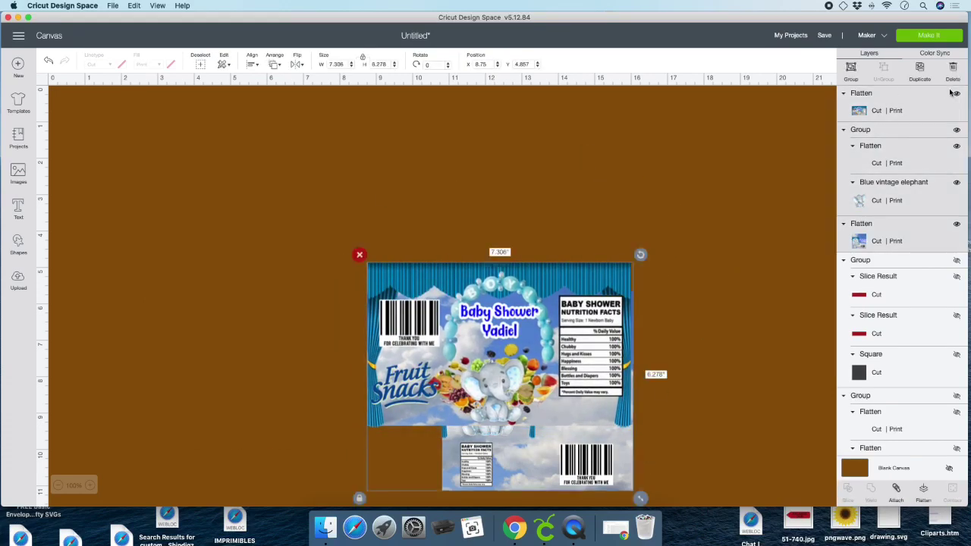
click(850, 69)
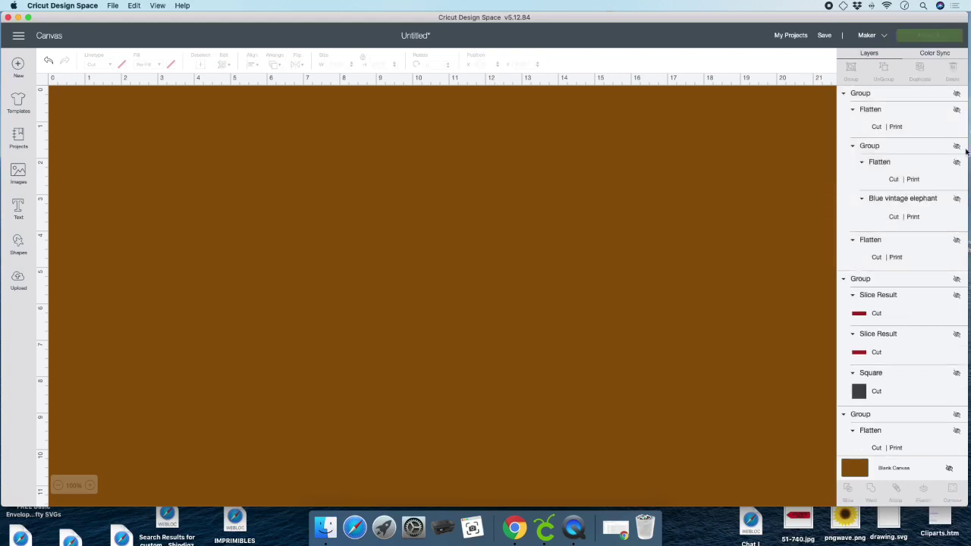
Show the hidden group of two large landscape elephant panels and move it to the middle of the canvas
scroll(883, 355, down, 5)
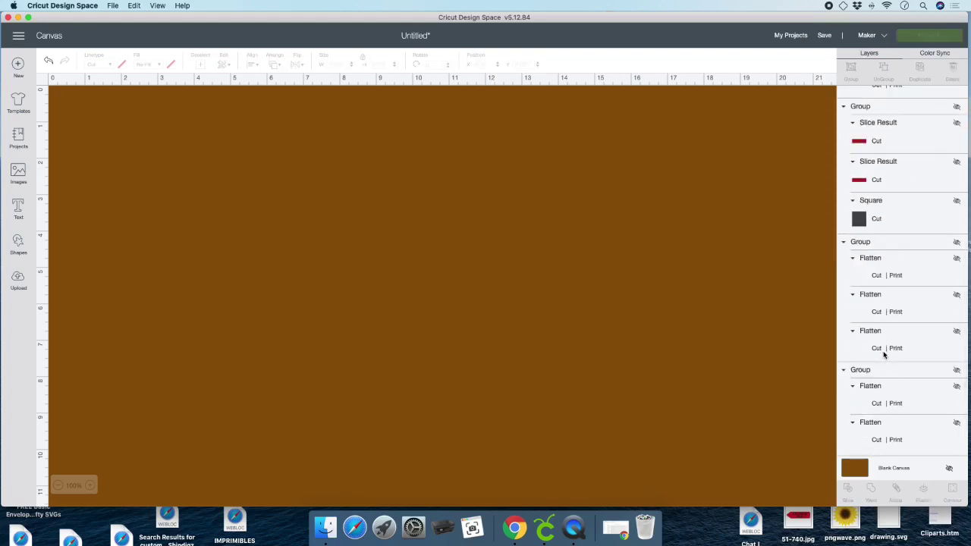
click(956, 370)
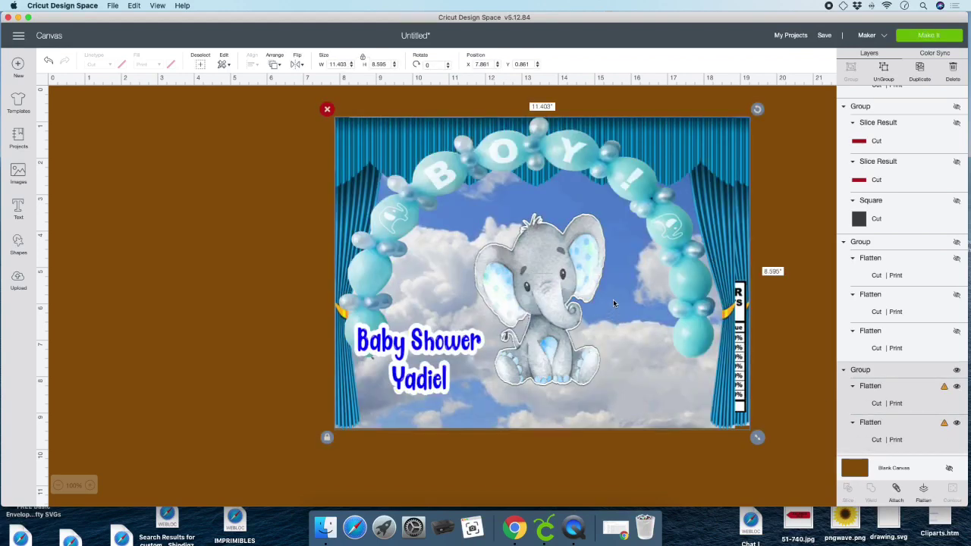
drag(614, 303, 471, 294)
click(719, 314)
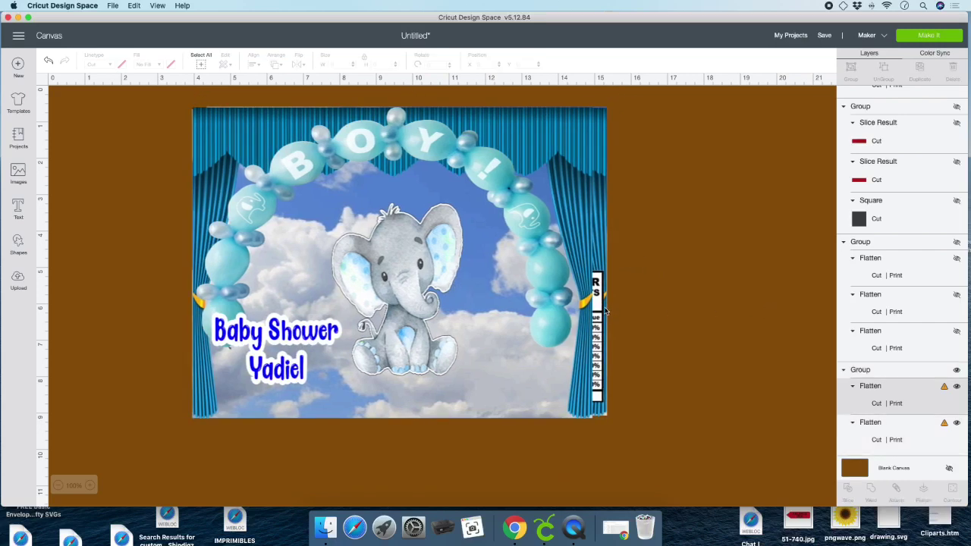
drag(605, 311, 676, 311)
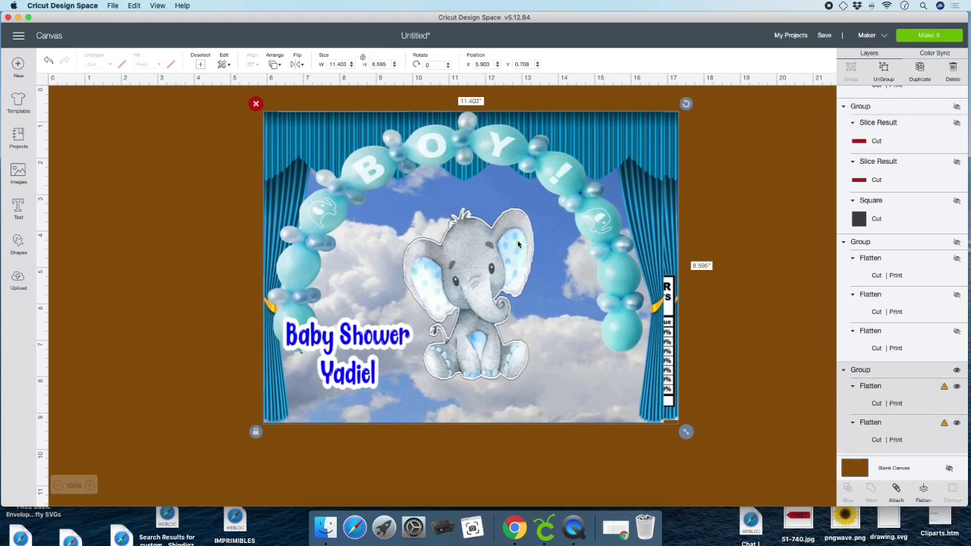
click(754, 314)
drag(559, 209, 806, 132)
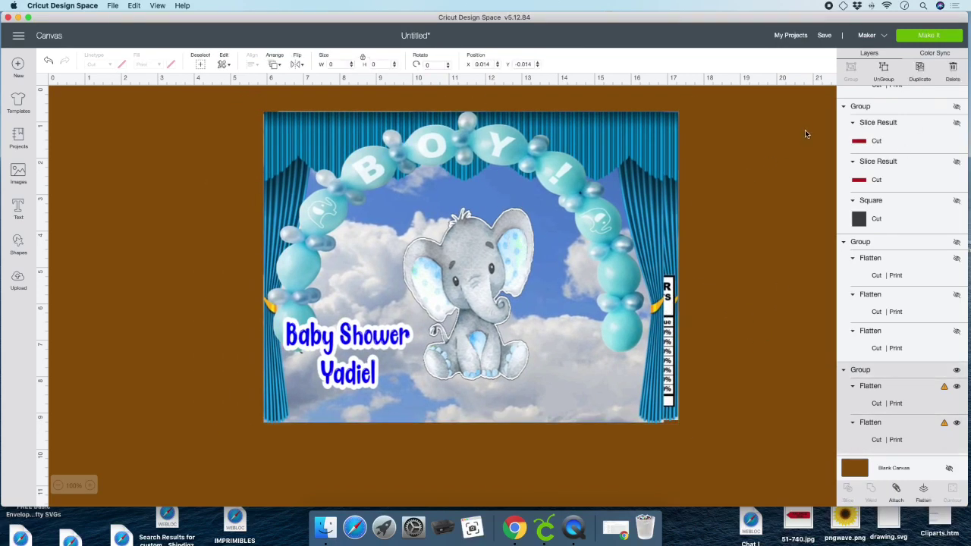
Ungroup the two large landscape panels and pull them apart in opposite directions
key(Delete)
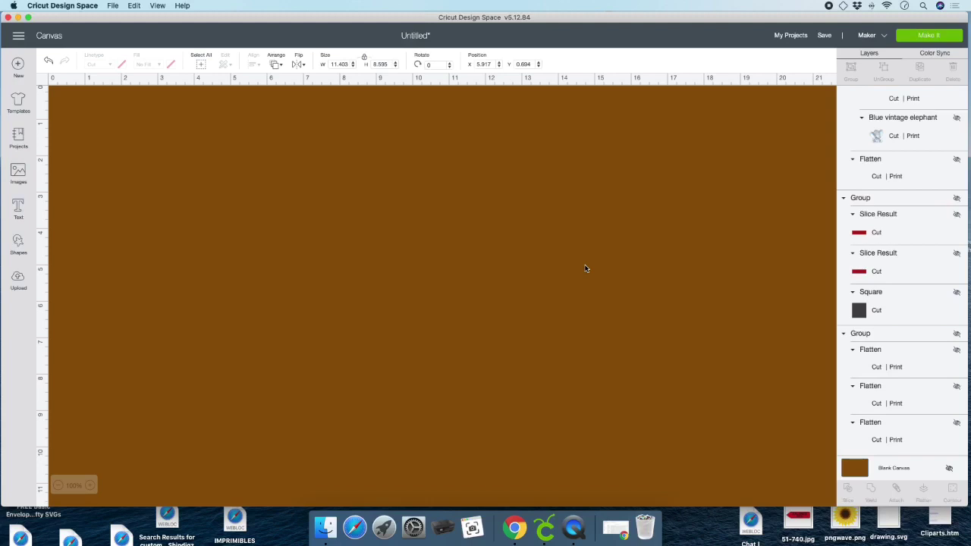
key(super+z)
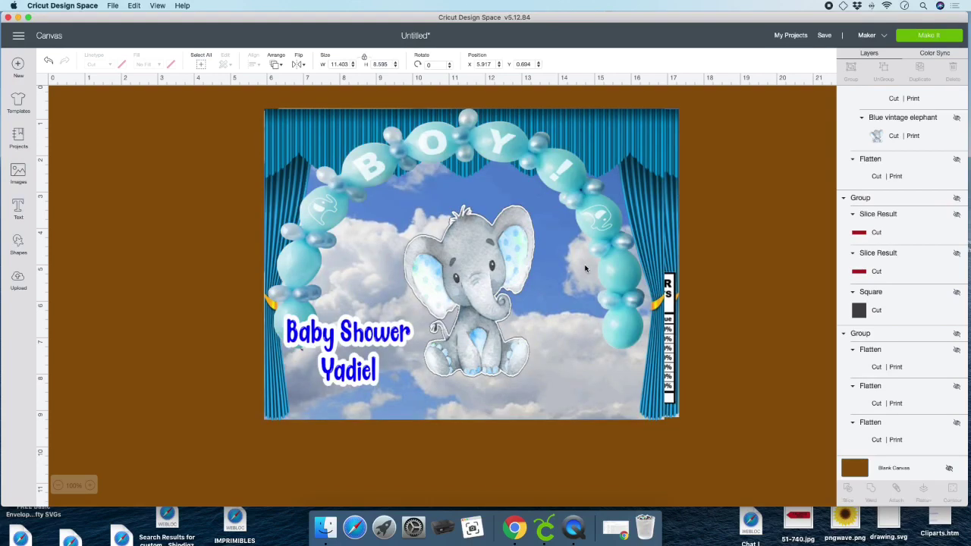
drag(595, 132, 461, 184)
drag(602, 160, 734, 196)
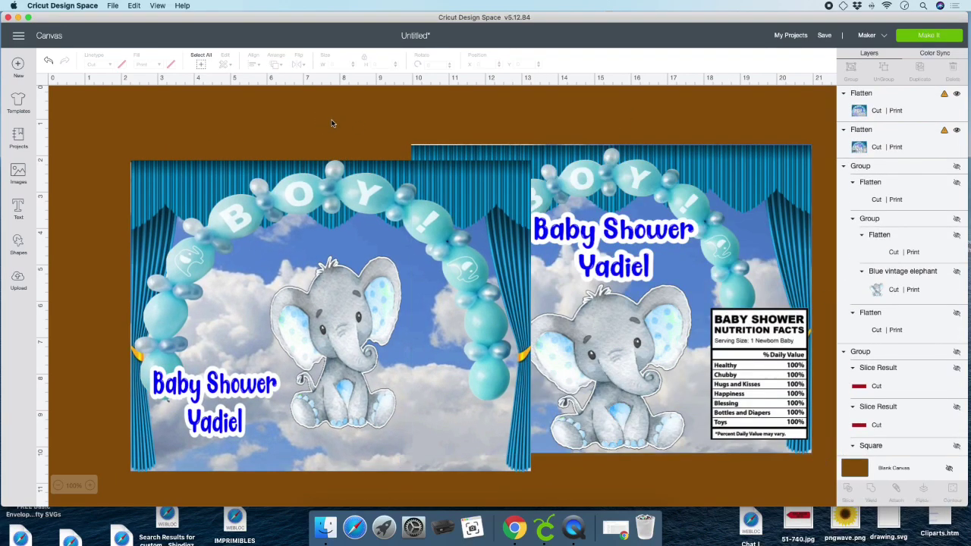
Unlock the proportions of both landscape panels and set each panel's height to 8.5 inches
drag(427, 288, 401, 212)
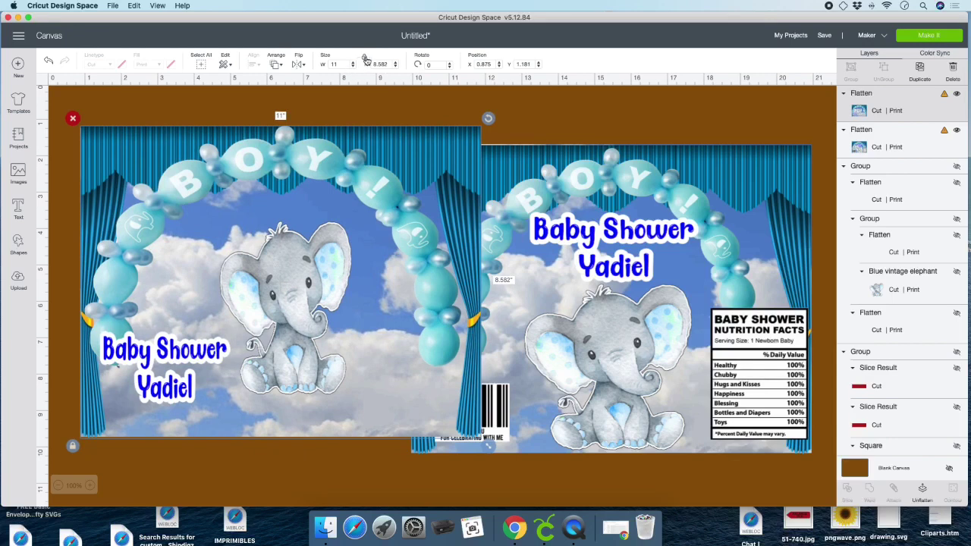
click(365, 58)
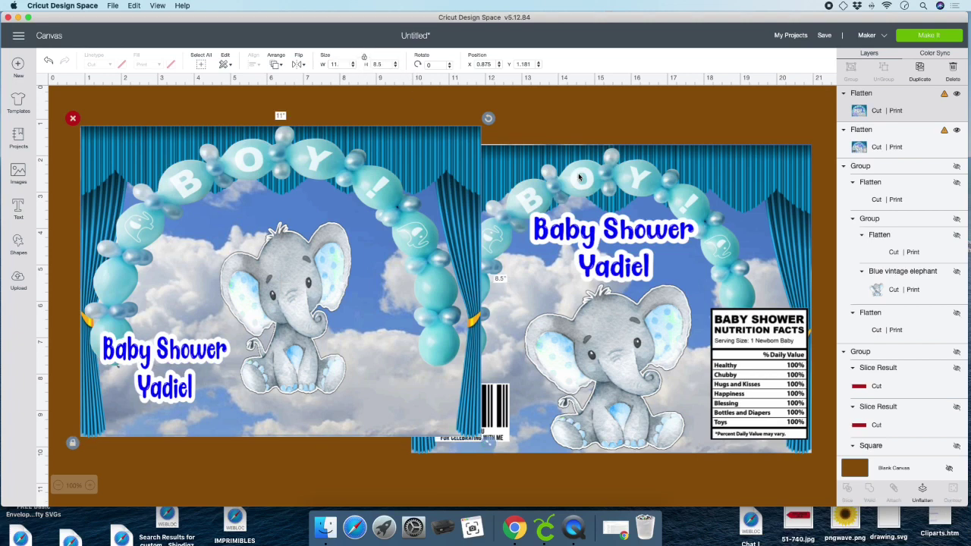
click(654, 199)
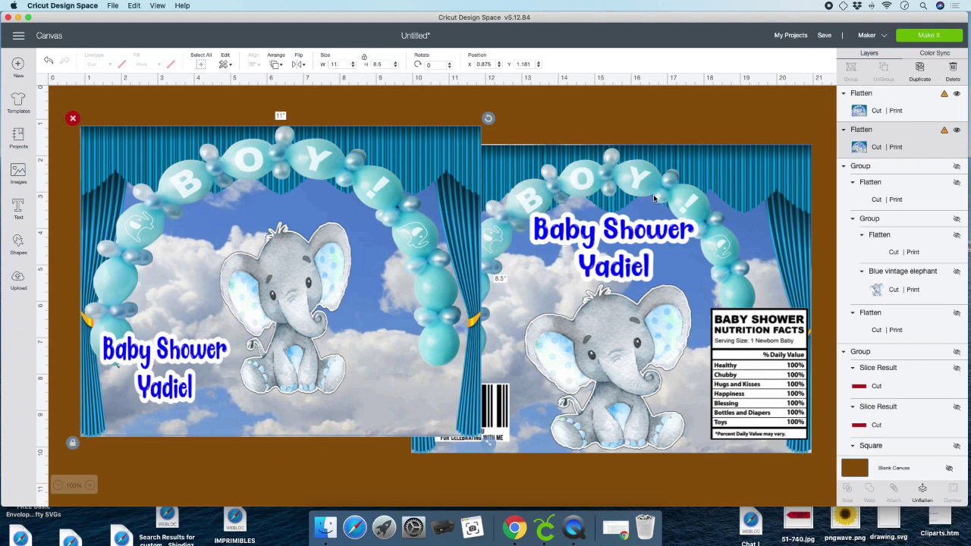
click(365, 58)
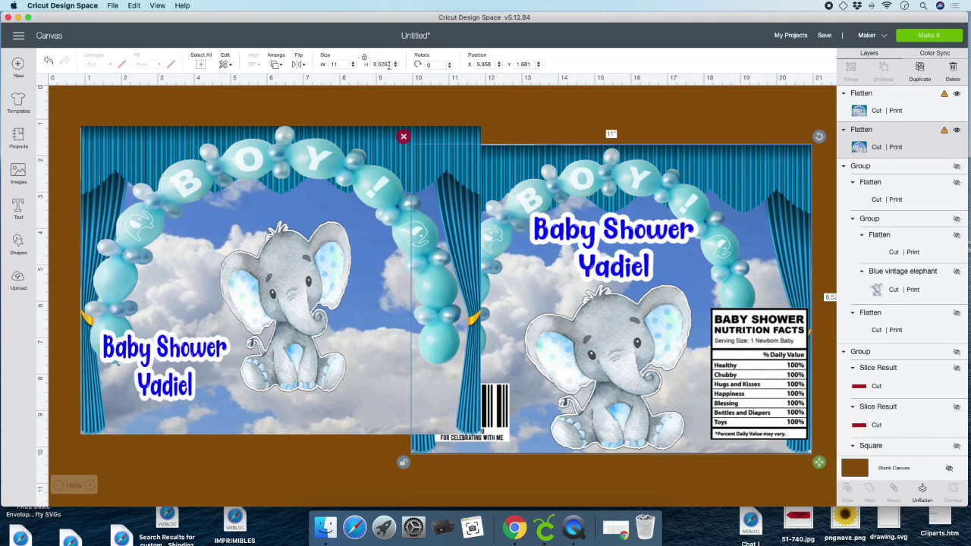
click(389, 65)
click(364, 58)
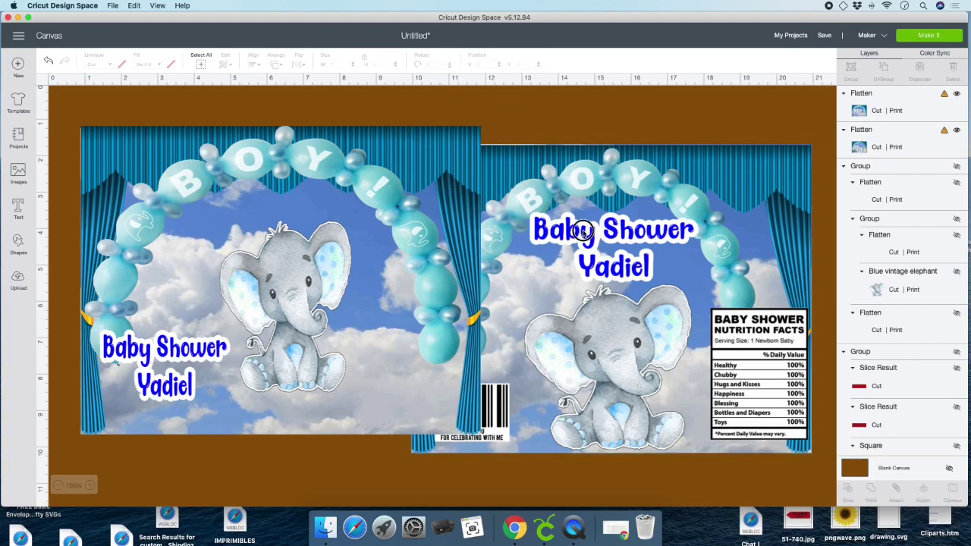
Arrange the two landscape panels side by side with a clear gap between them
drag(522, 412, 533, 394)
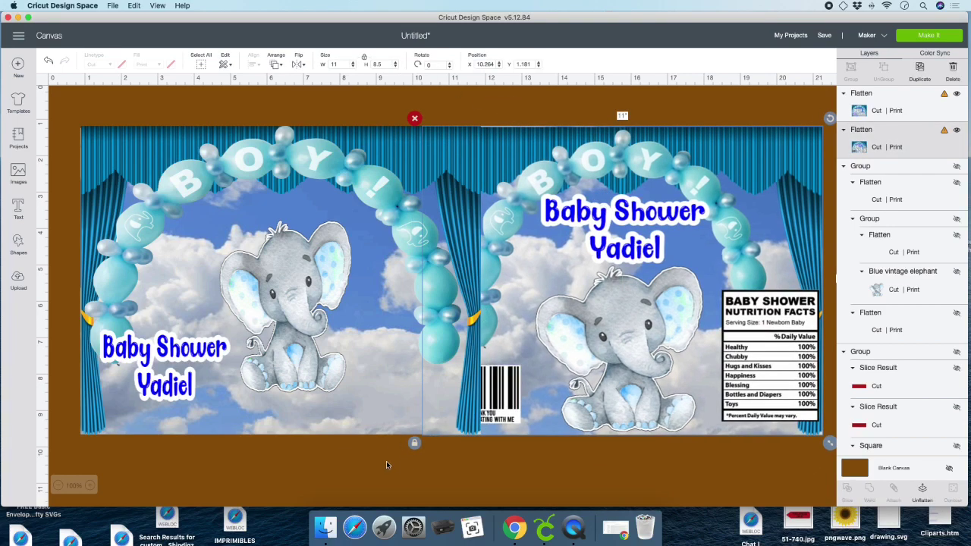
click(59, 485)
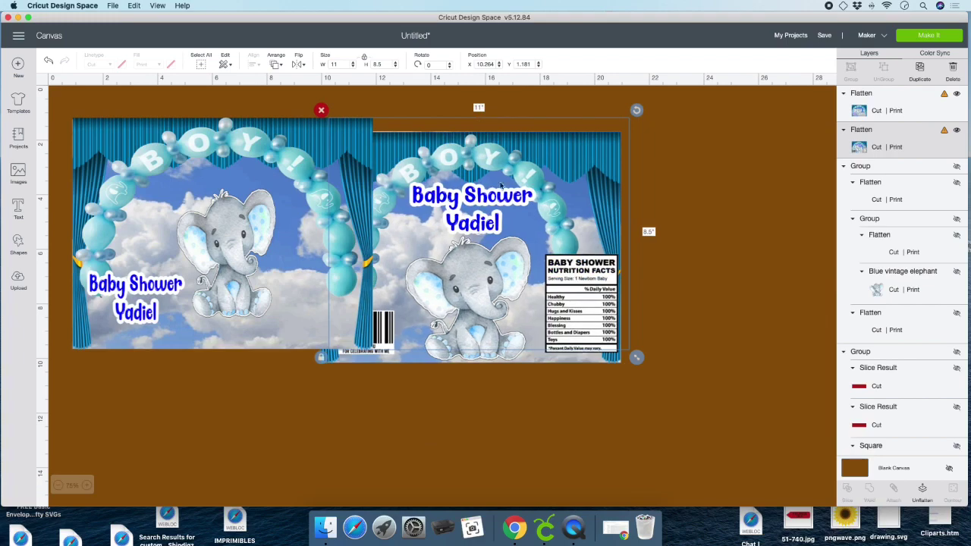
drag(465, 218, 574, 222)
drag(340, 228, 358, 233)
click(508, 106)
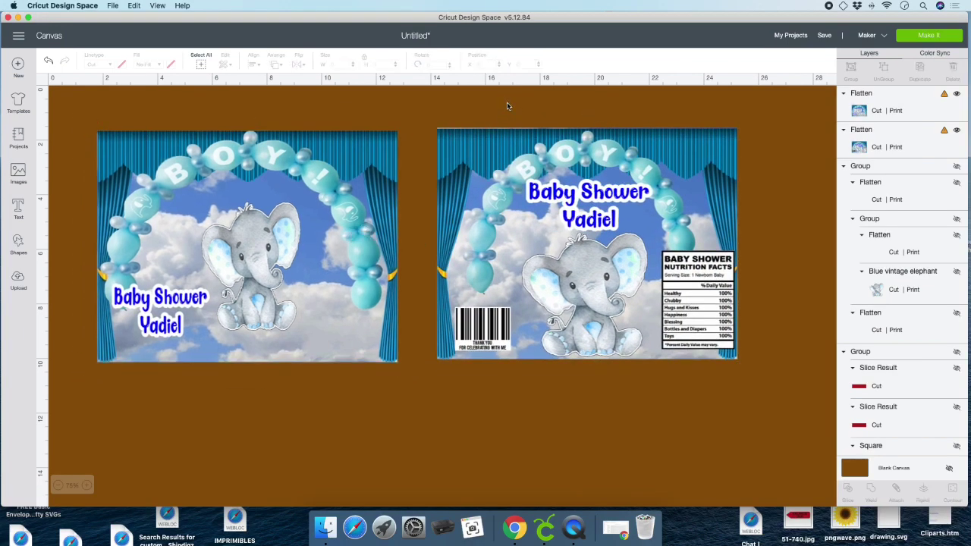
Try to send the two 11 by 8.5 inch panels to the mat preview and return to the canvas
click(930, 38)
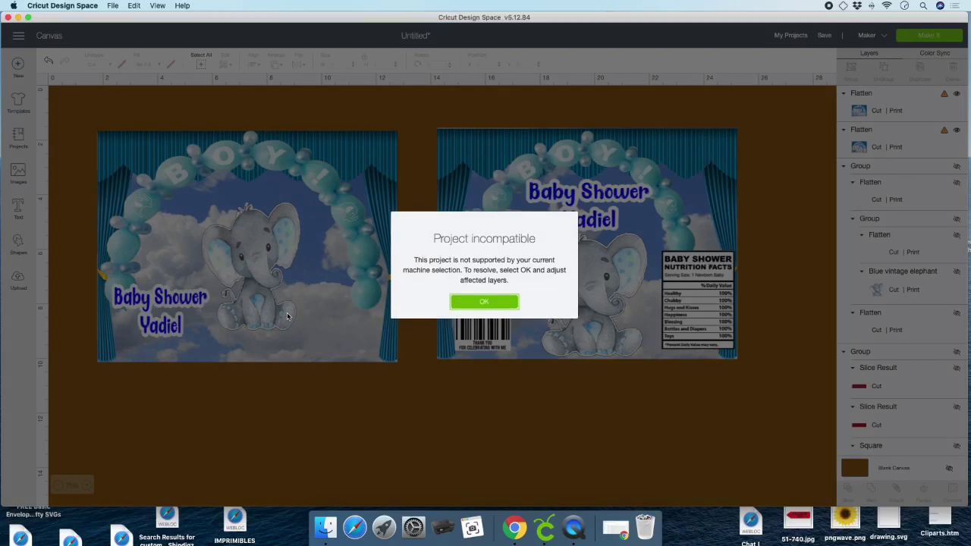
click(484, 303)
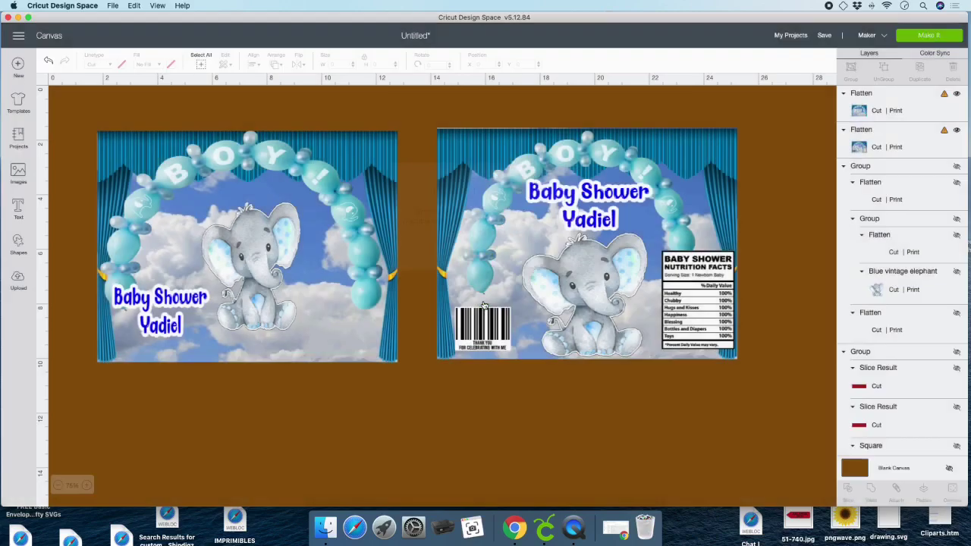
click(318, 200)
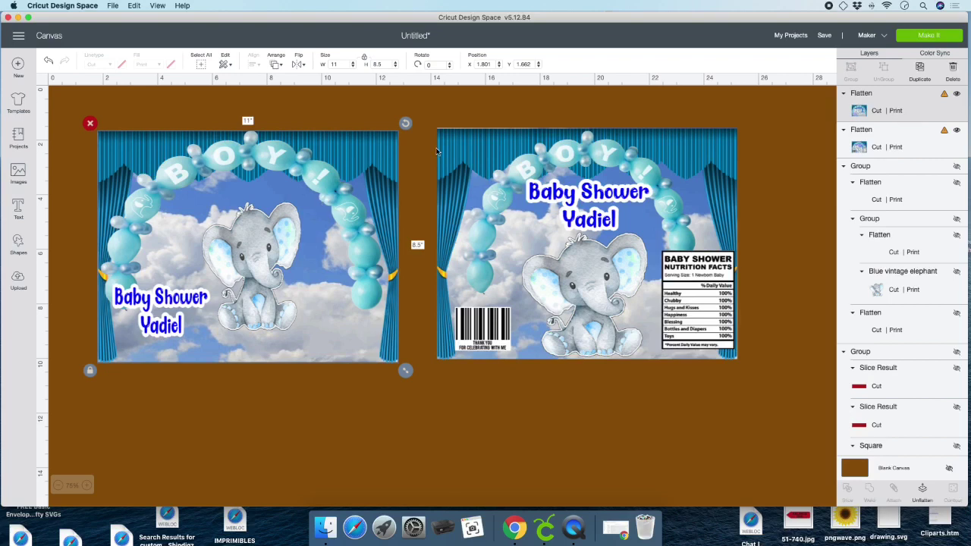
click(257, 446)
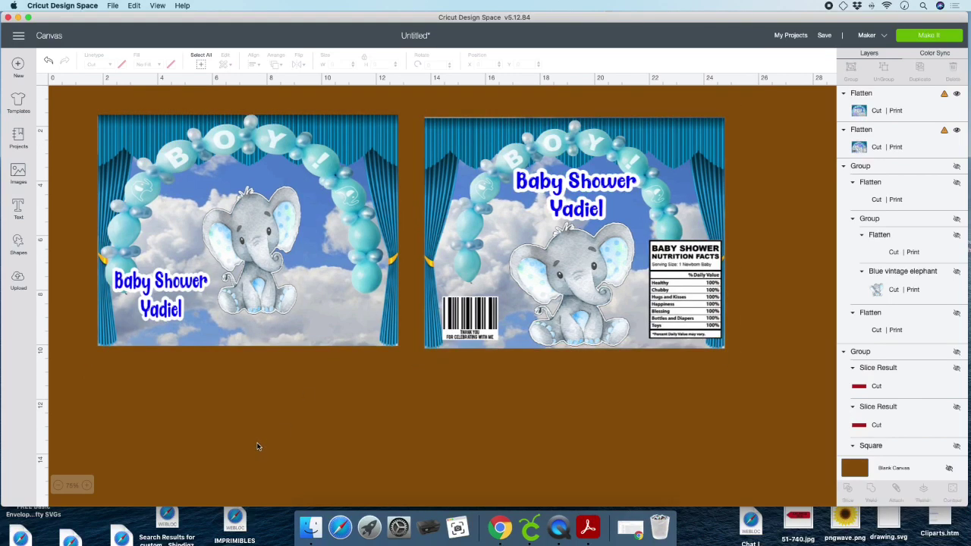
click(461, 527)
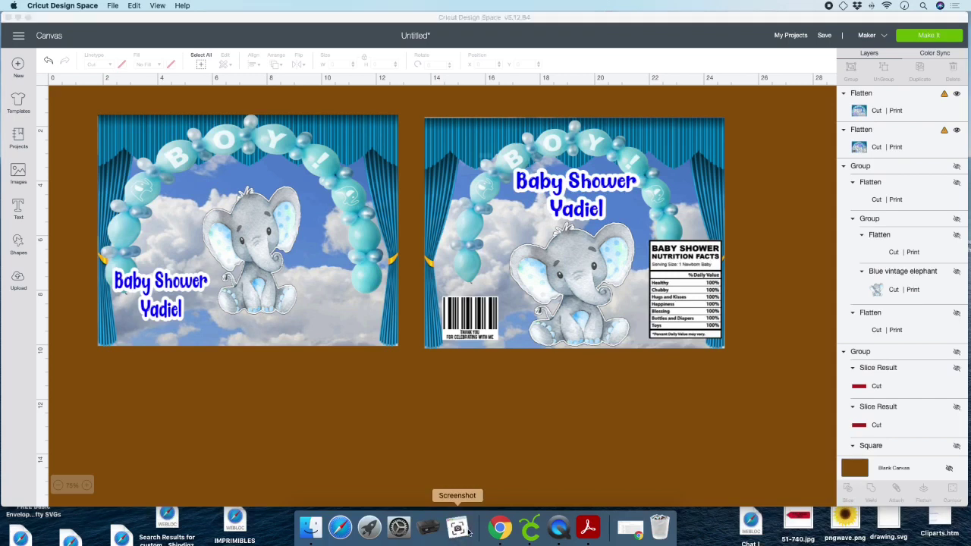
click(561, 179)
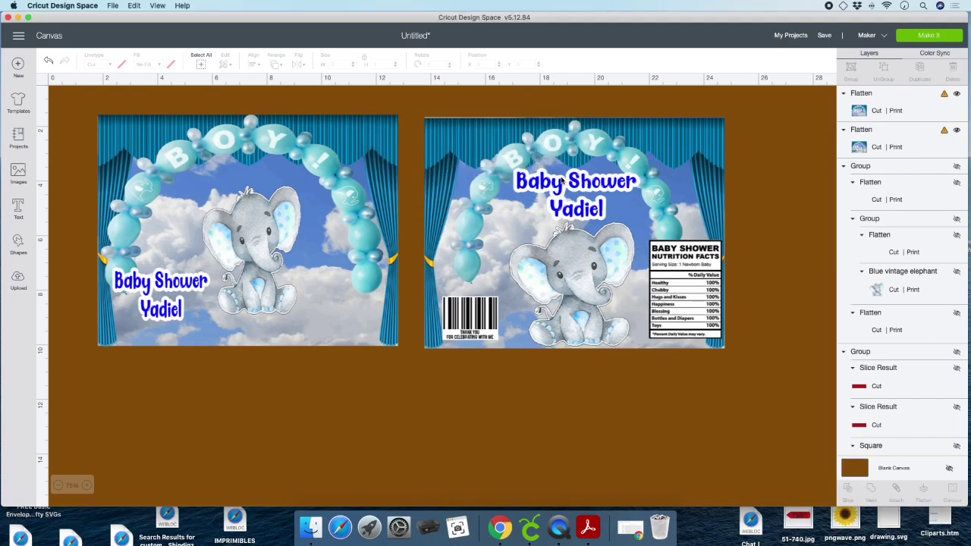
click(559, 528)
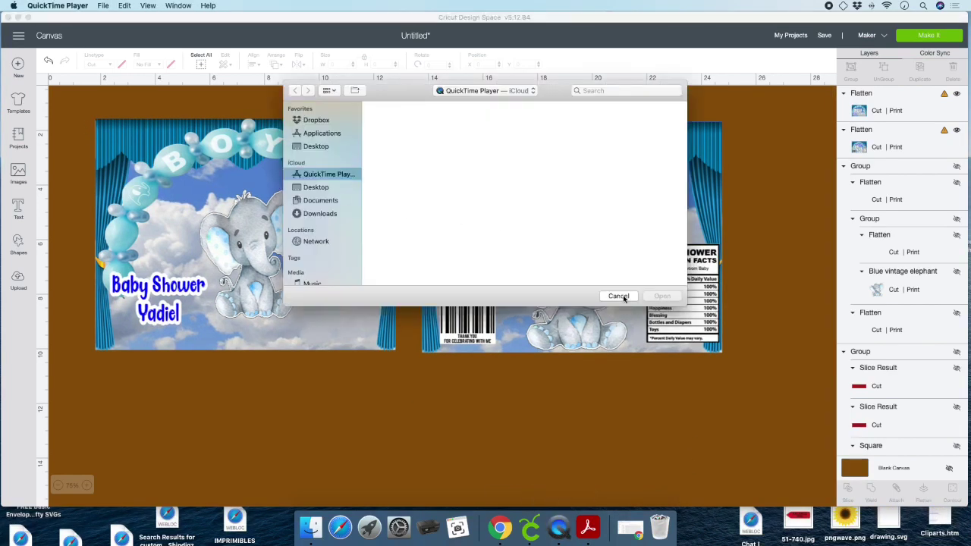
Capture the landscape panel without the barcode as a selected-area screenshot using QuickTime Player's screen recording tools
click(618, 296)
click(104, 6)
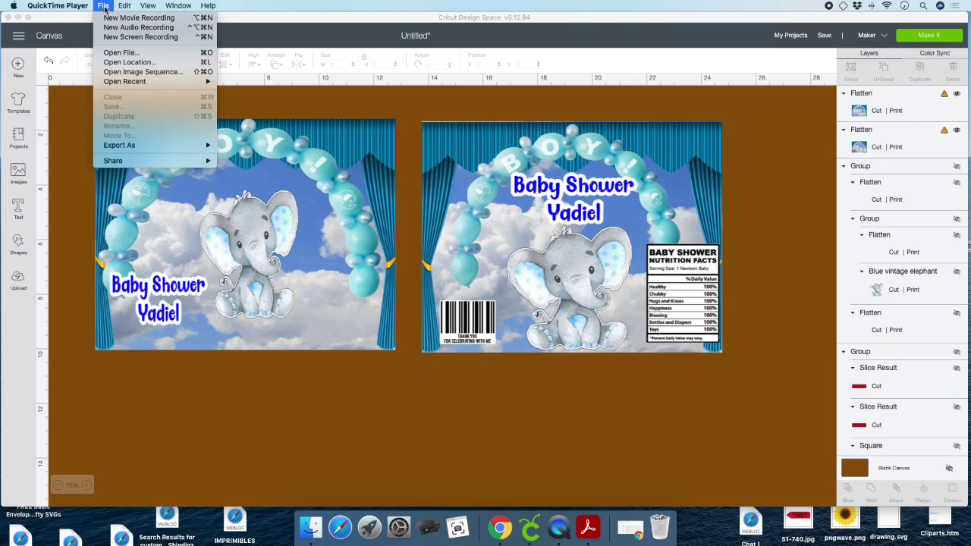
click(130, 38)
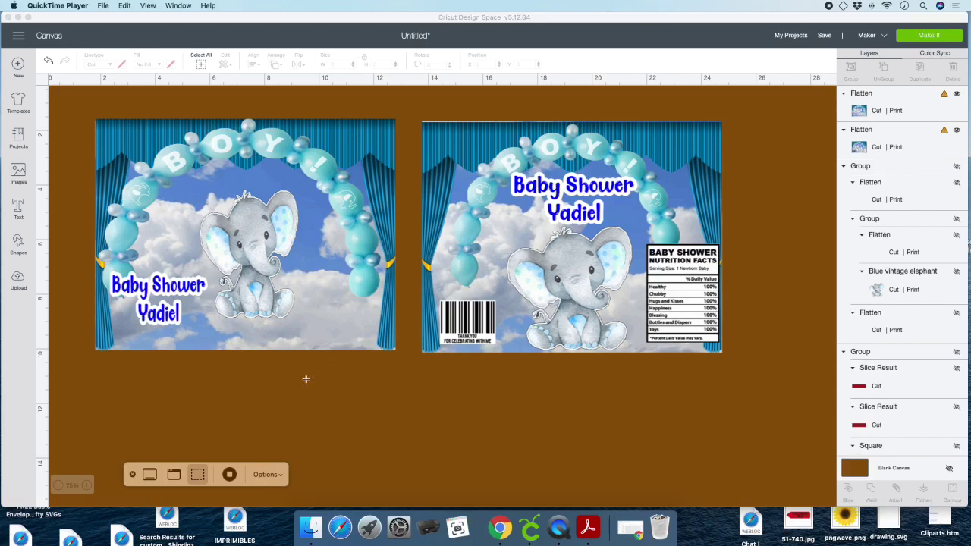
click(197, 475)
drag(94, 120, 394, 348)
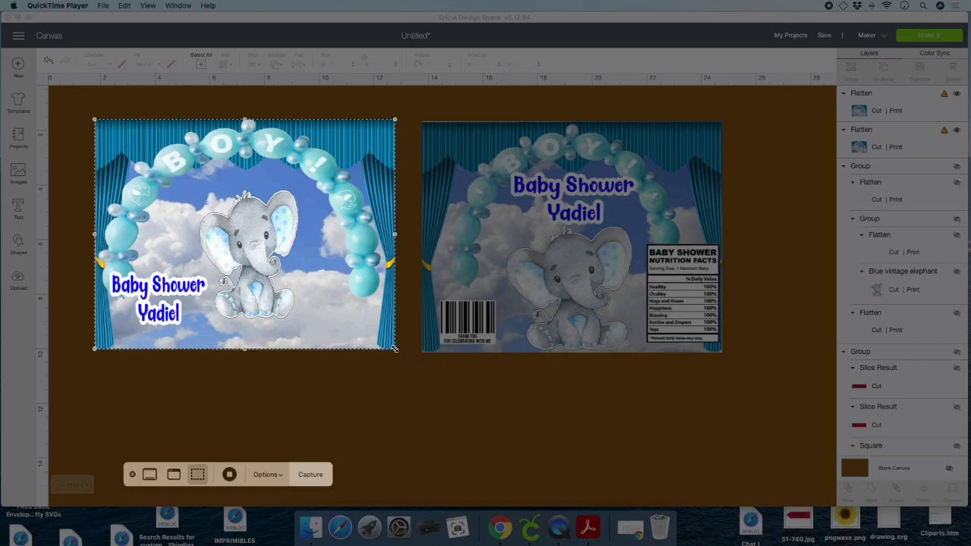
click(311, 475)
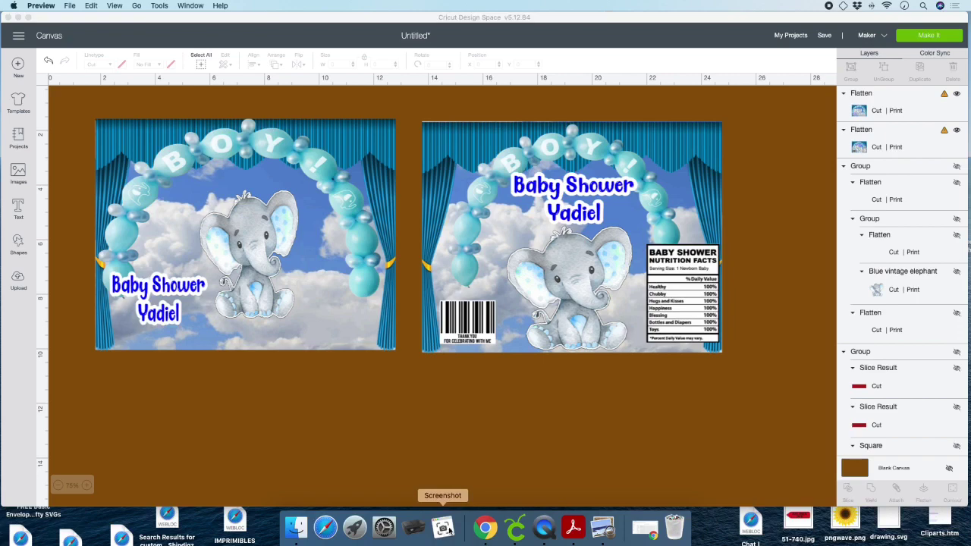
Minimize the first capture and take a selected-area screenshot of the panel with the barcode and nutrition facts
scroll(331, 407, down, 1)
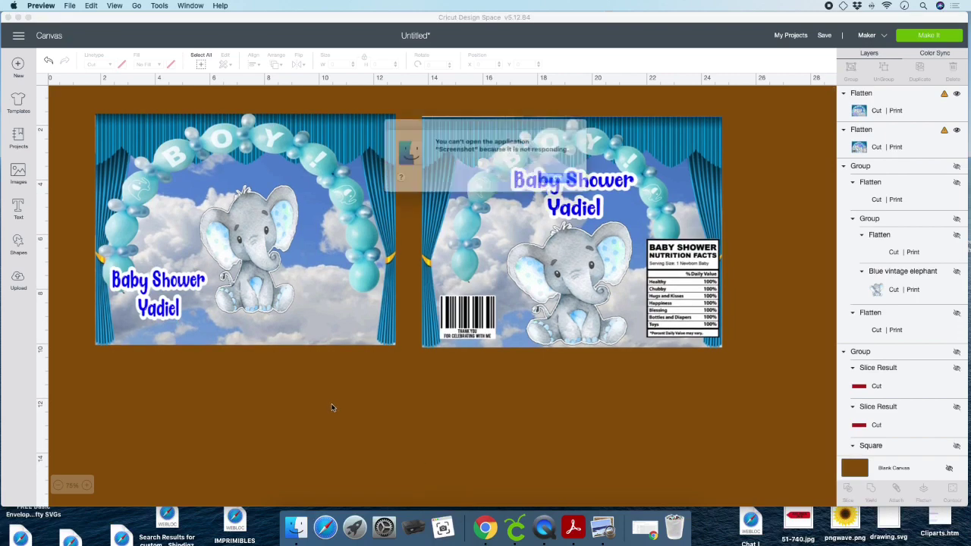
click(577, 180)
click(544, 527)
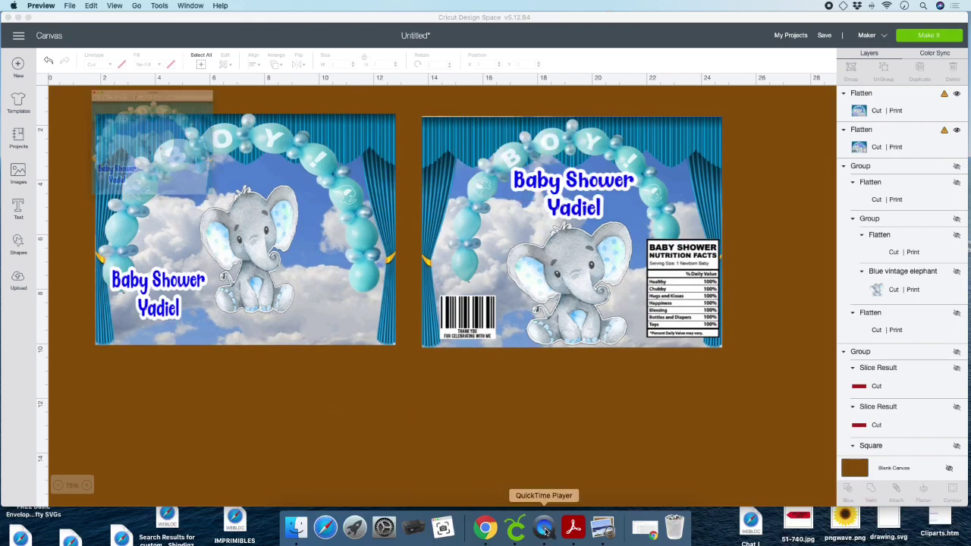
click(18, 20)
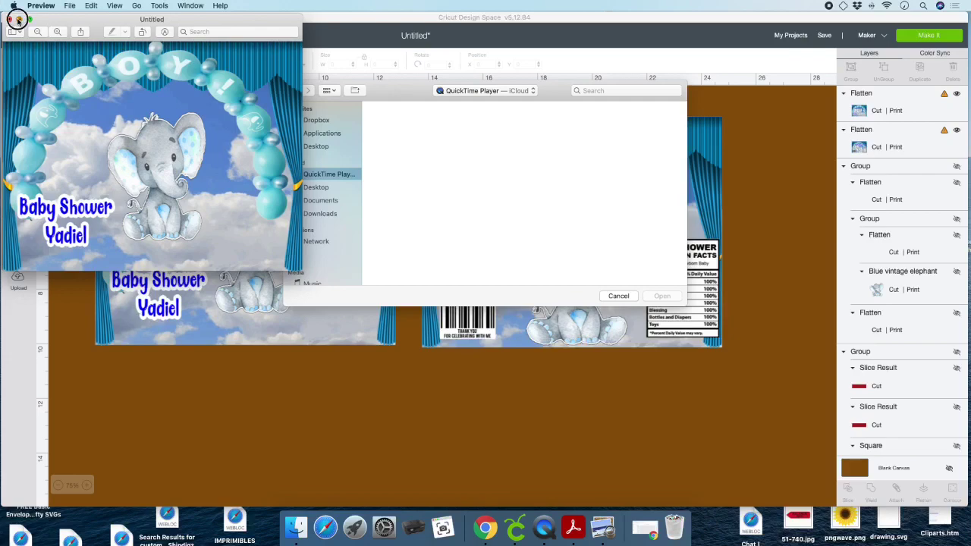
click(616, 297)
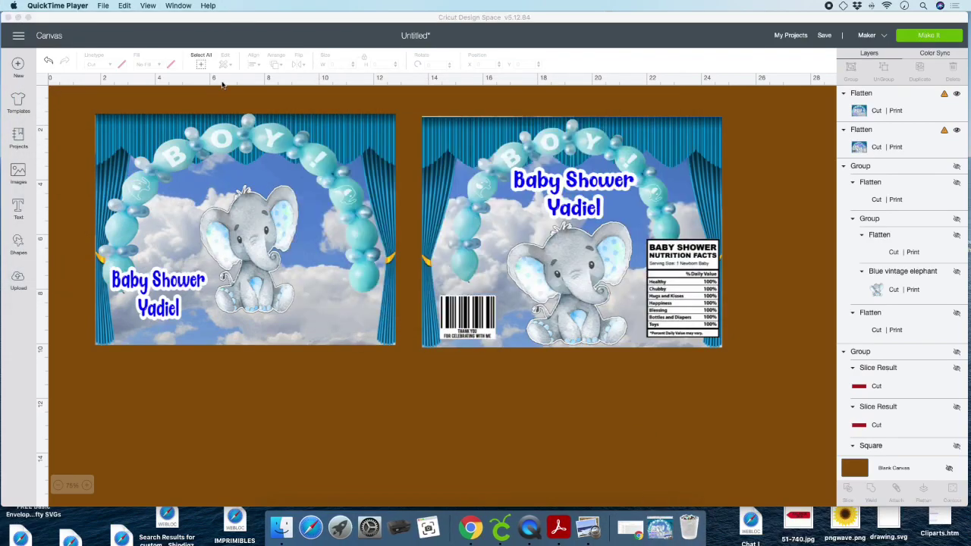
click(102, 6)
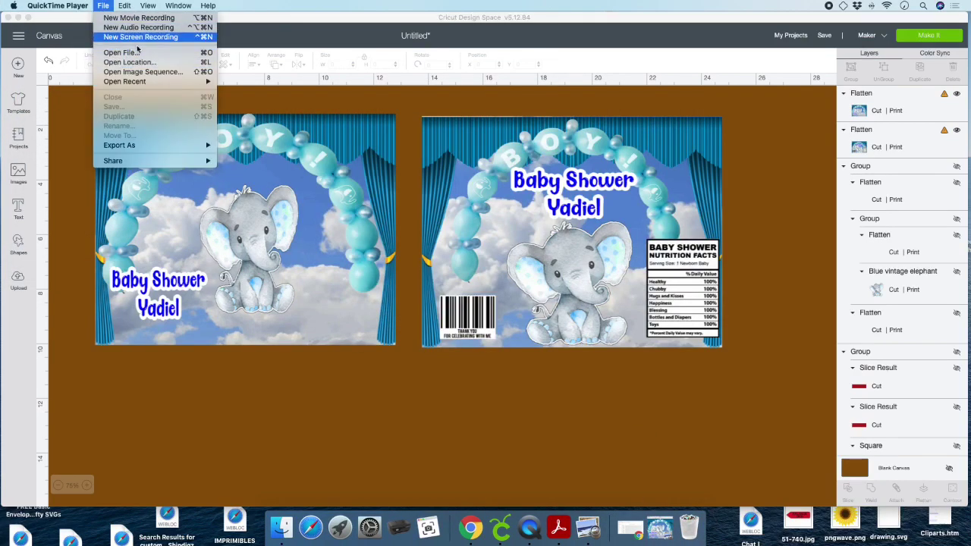
click(138, 37)
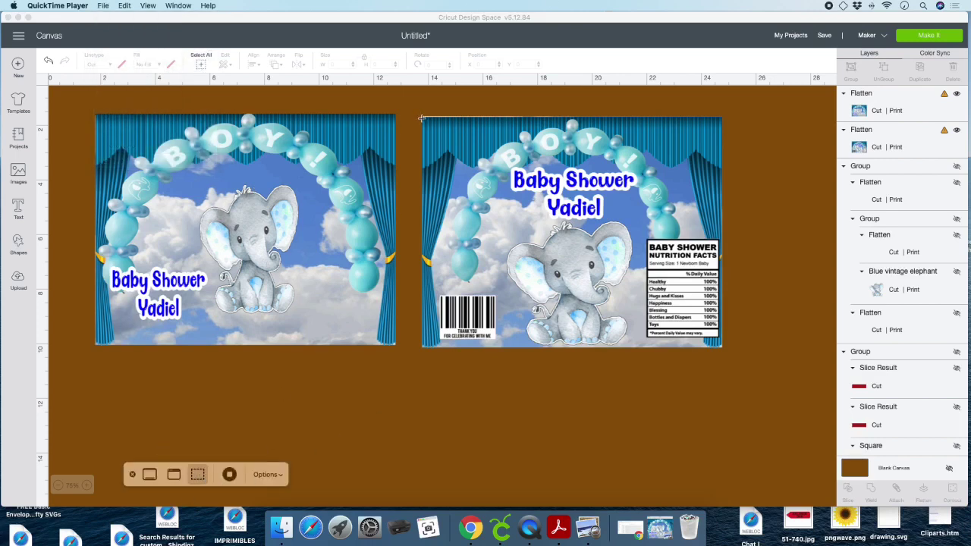
drag(421, 118, 722, 348)
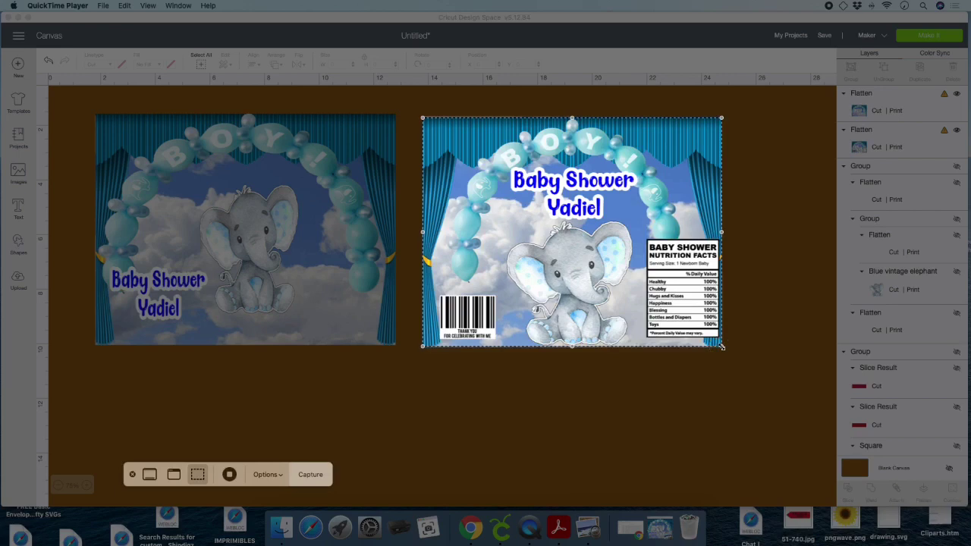
key(super+n)
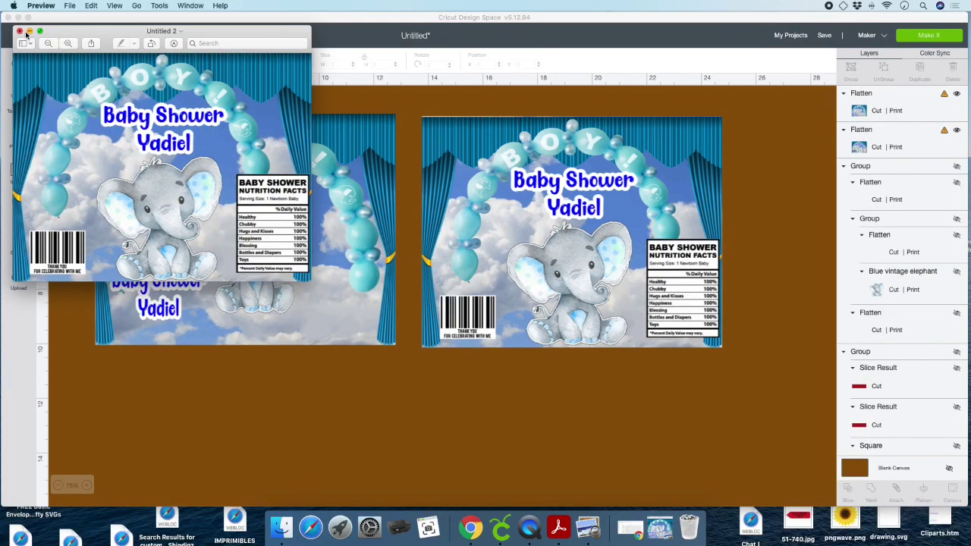
Enlarge the nutrition facts capture, open its print settings and choose the HP OfficeJet 3830 series printer
drag(120, 35, 234, 38)
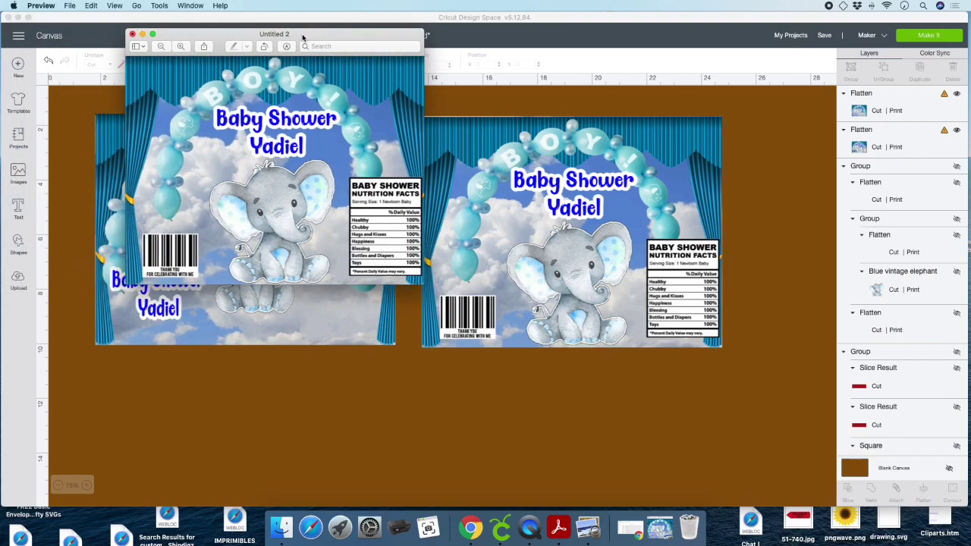
click(154, 35)
click(69, 5)
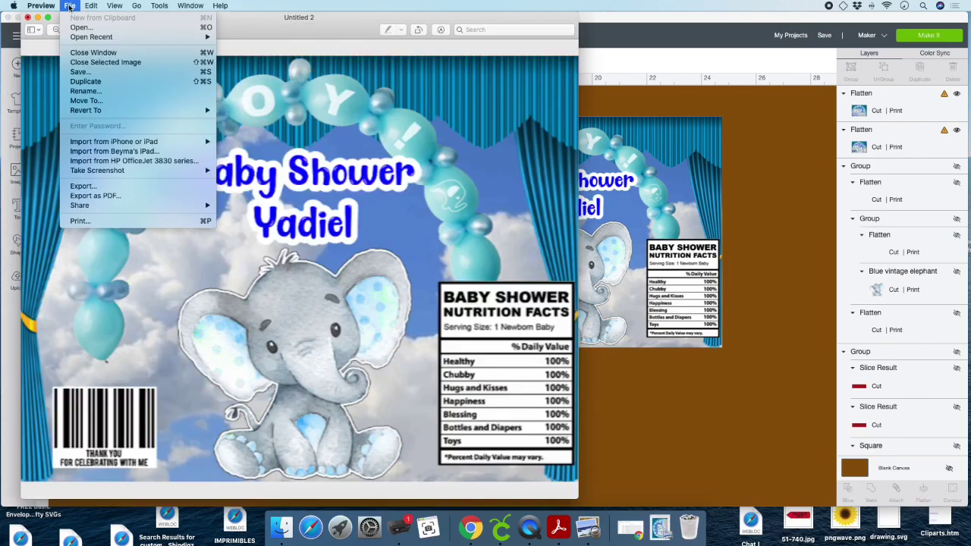
click(84, 222)
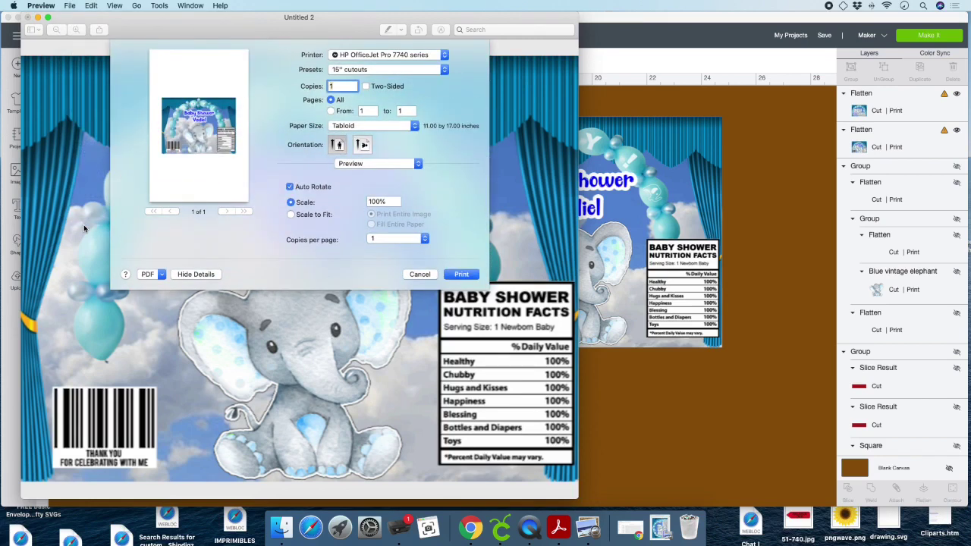
click(386, 54)
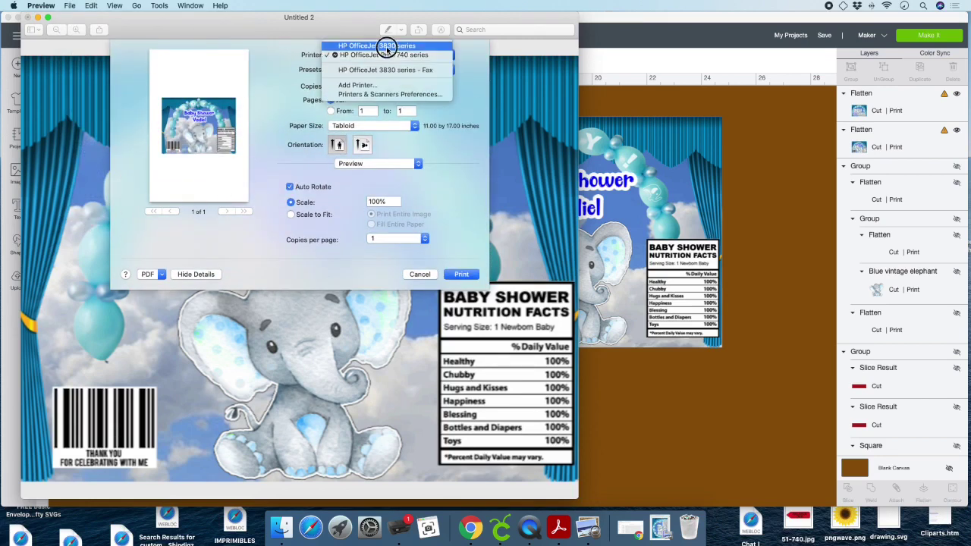
click(385, 44)
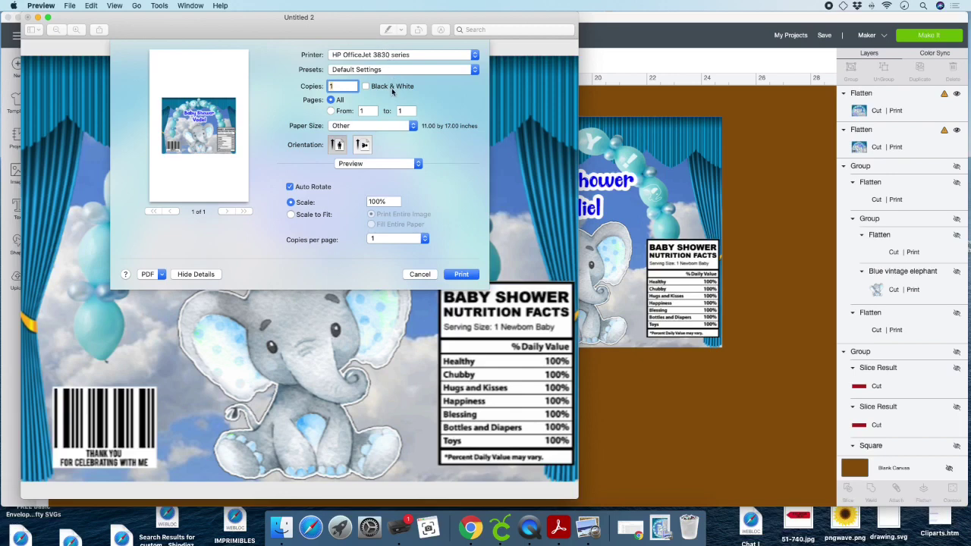
Use the custom 8.5 by 11 inch paper size and scale the image to fill the entire paper
click(370, 126)
click(367, 141)
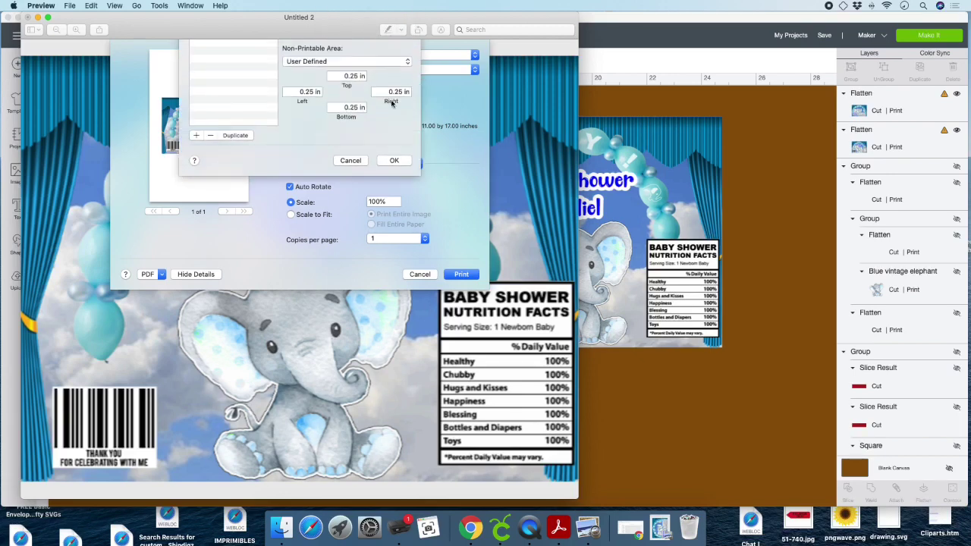
click(393, 188)
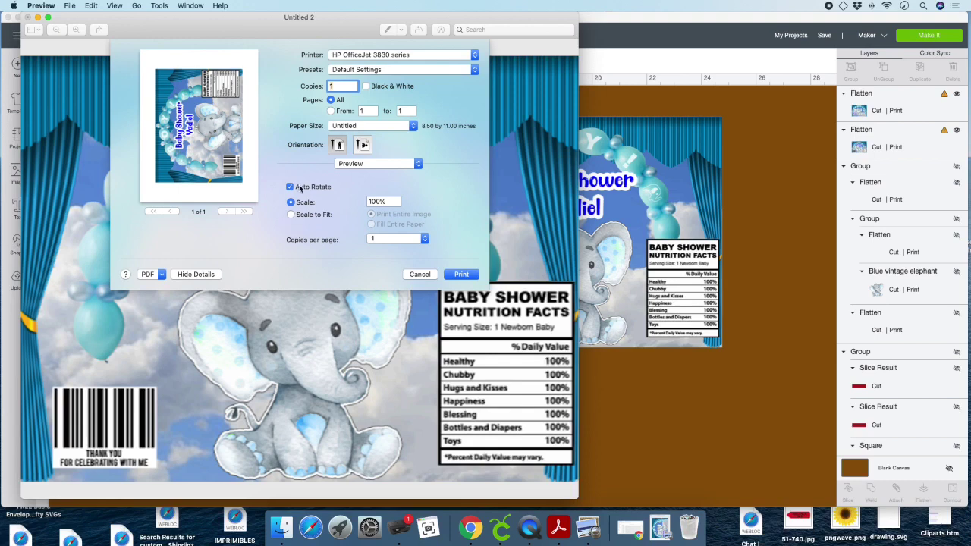
click(291, 214)
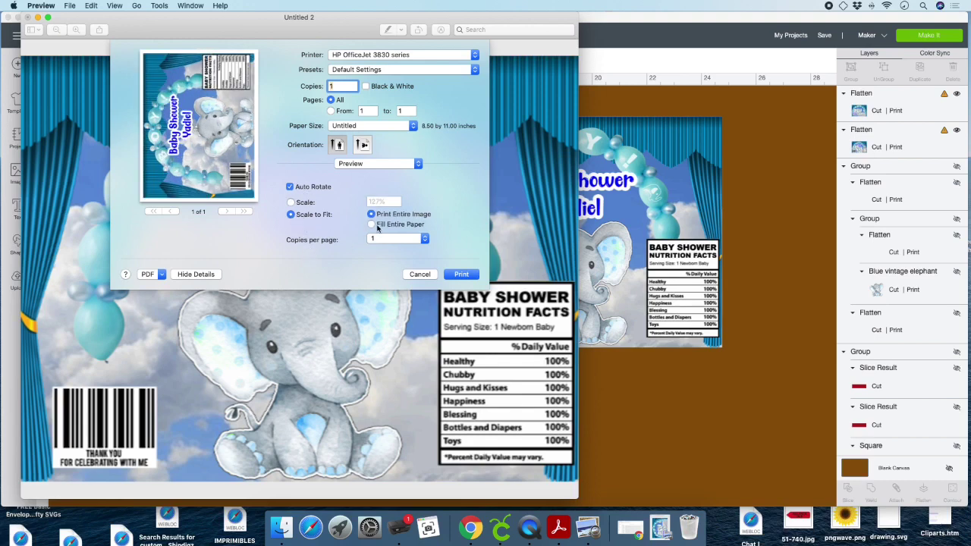
click(370, 225)
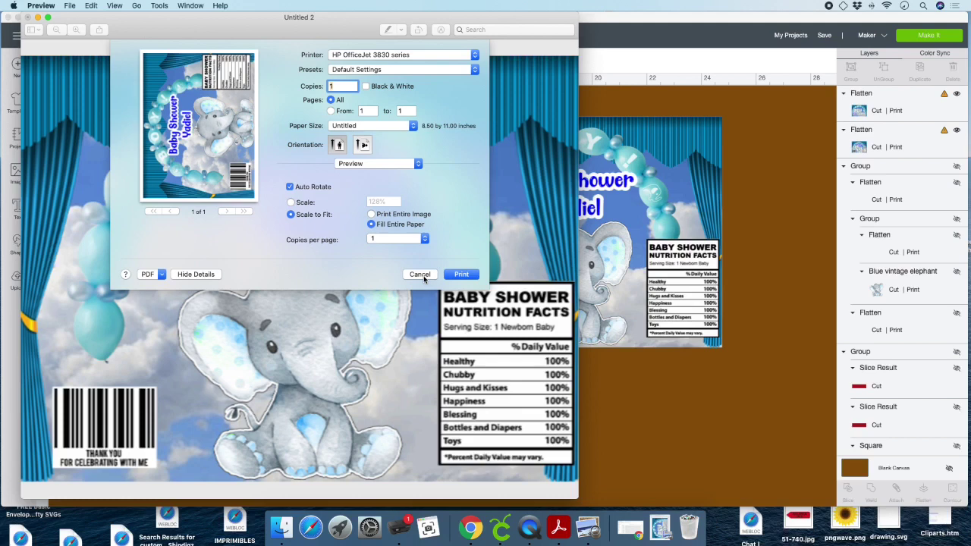
Print the nutrition facts panel with the Photo on Glossy Paper preset on the custom 8.5 by 11 inch paper size
click(474, 70)
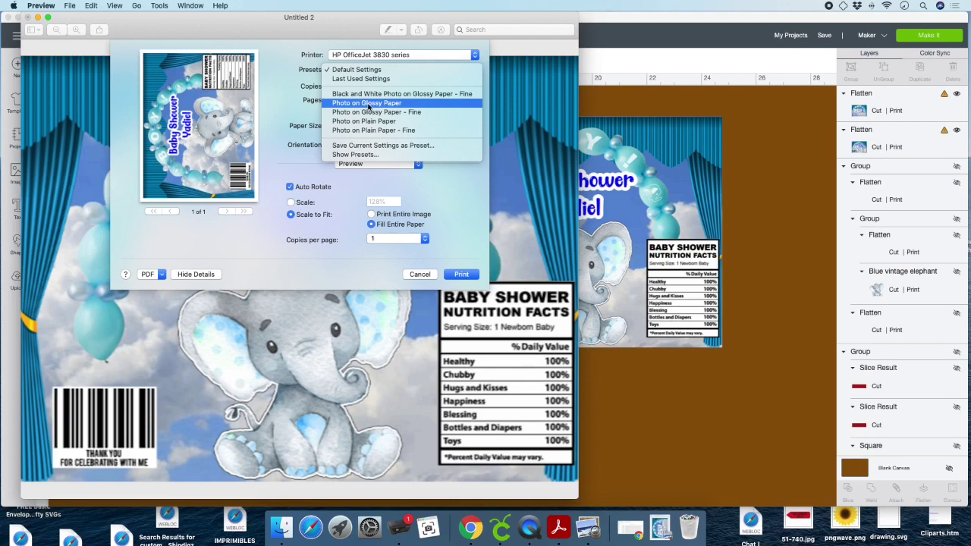
click(369, 104)
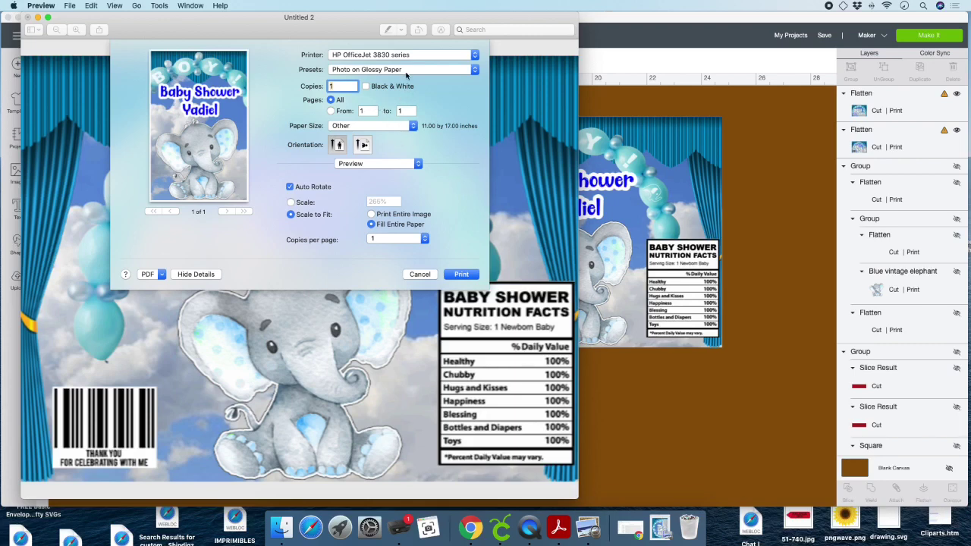
click(412, 126)
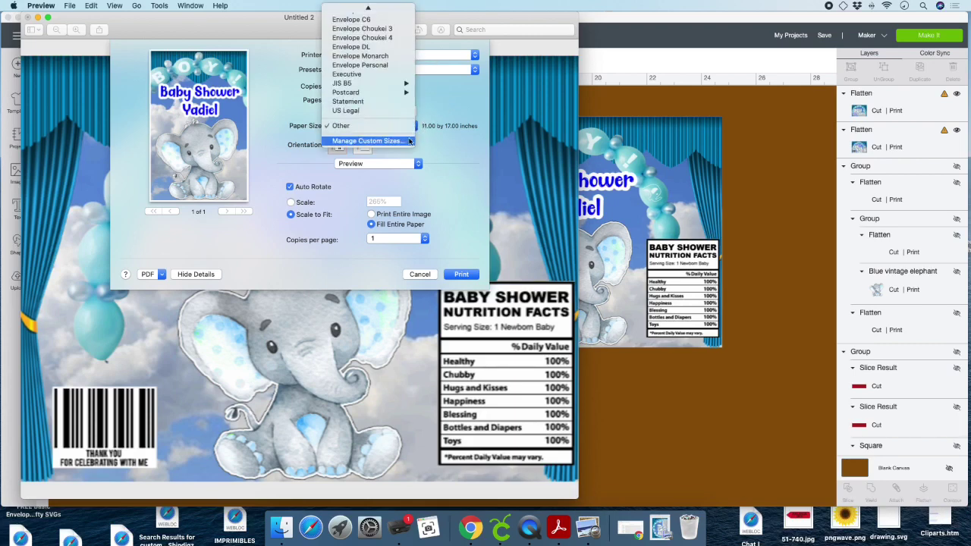
click(368, 141)
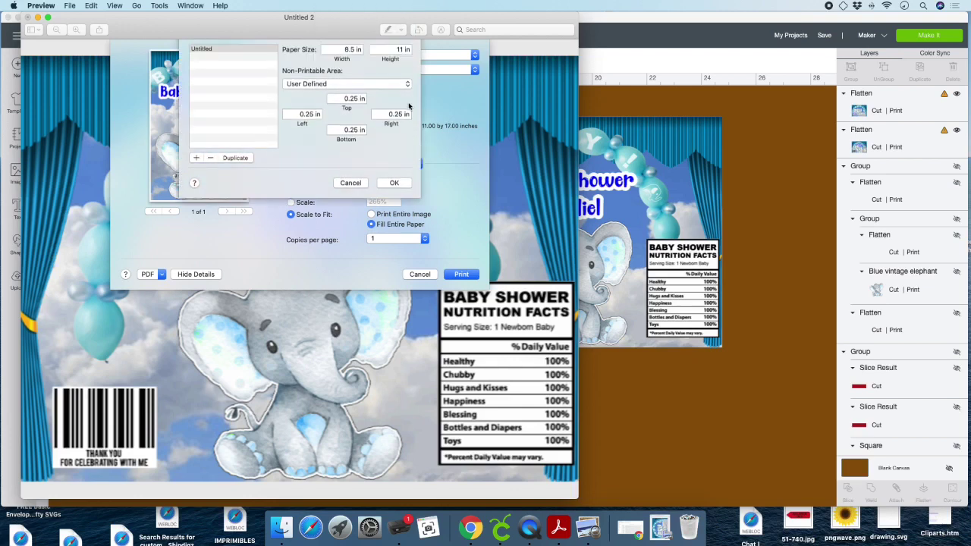
click(395, 188)
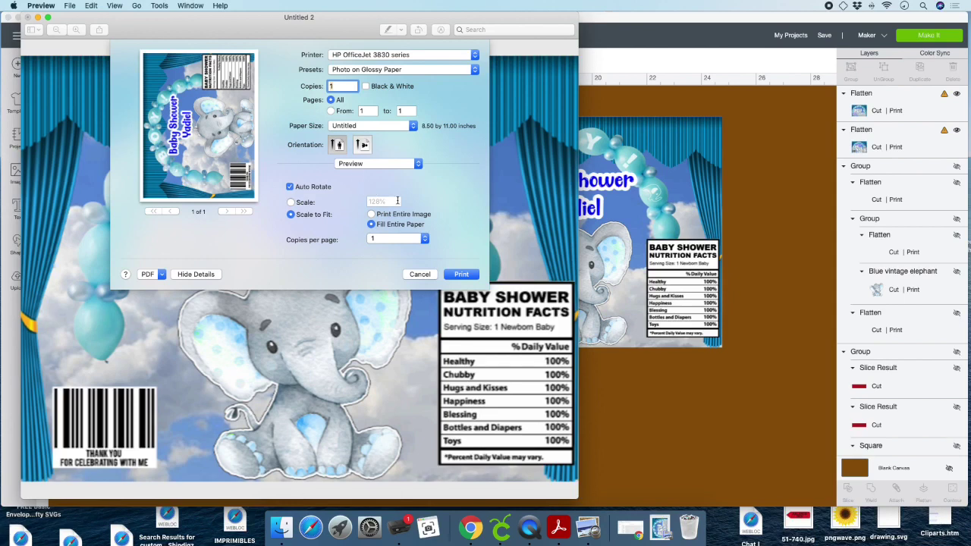
click(461, 274)
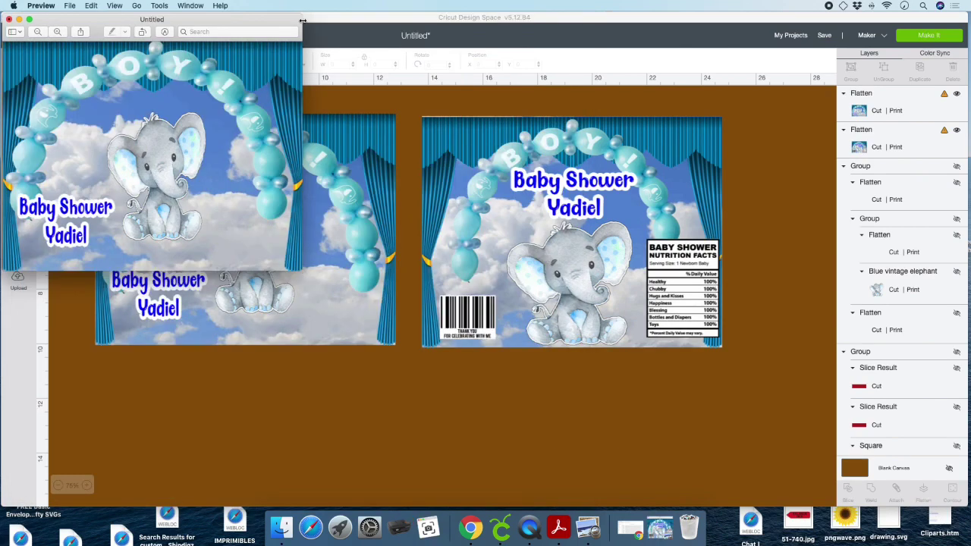
Enlarge the window of the capture without the barcode and rotate the image a quarter turn to portrait
drag(302, 20, 360, 37)
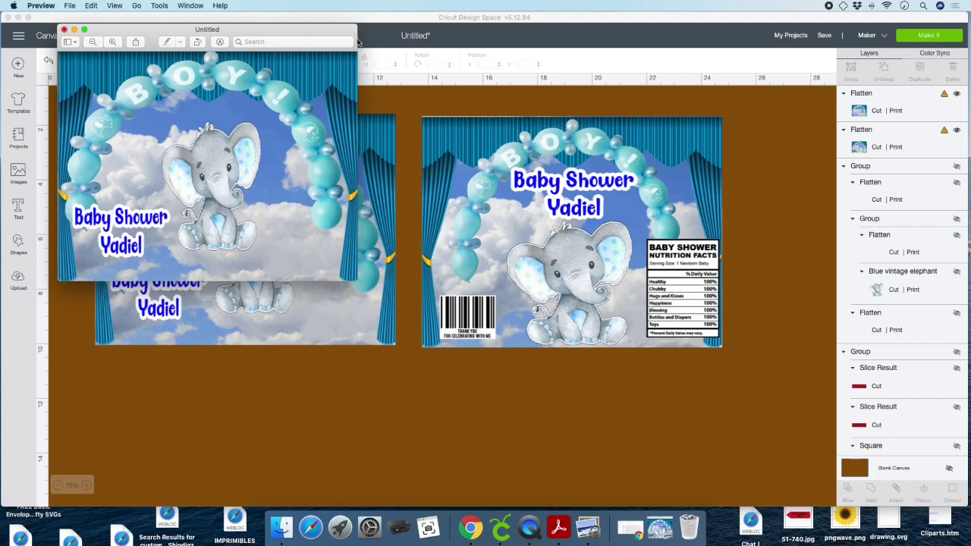
drag(357, 28, 431, 32)
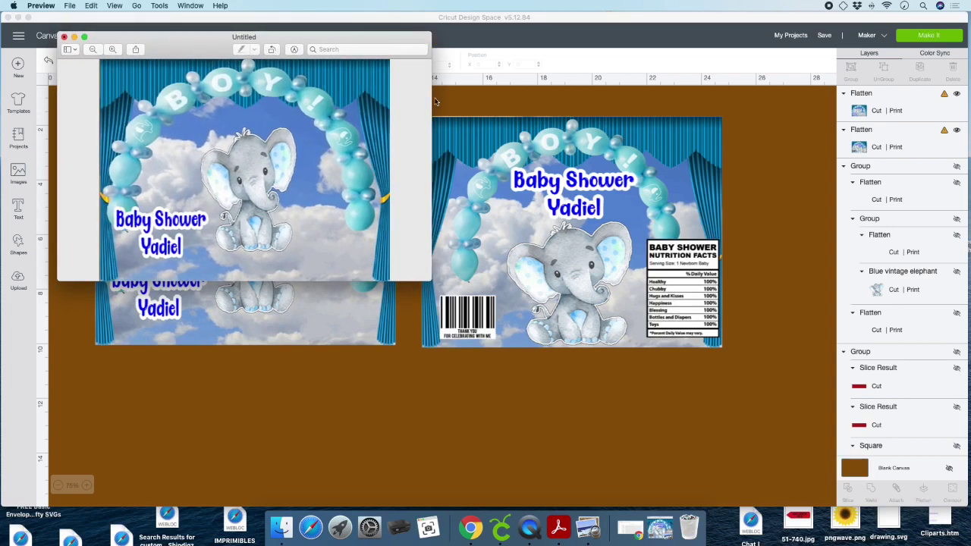
drag(412, 280, 414, 505)
drag(381, 37, 397, 21)
click(289, 30)
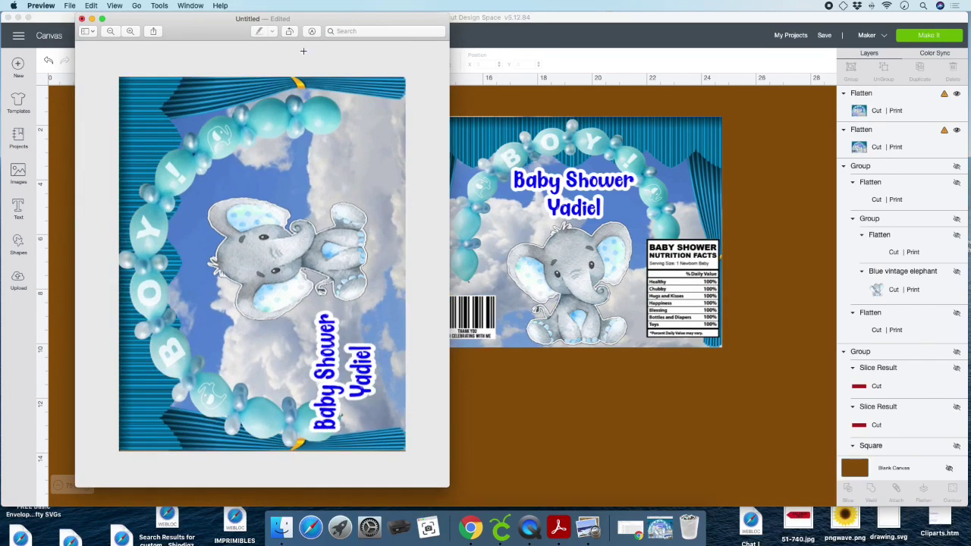
drag(292, 35, 265, 39)
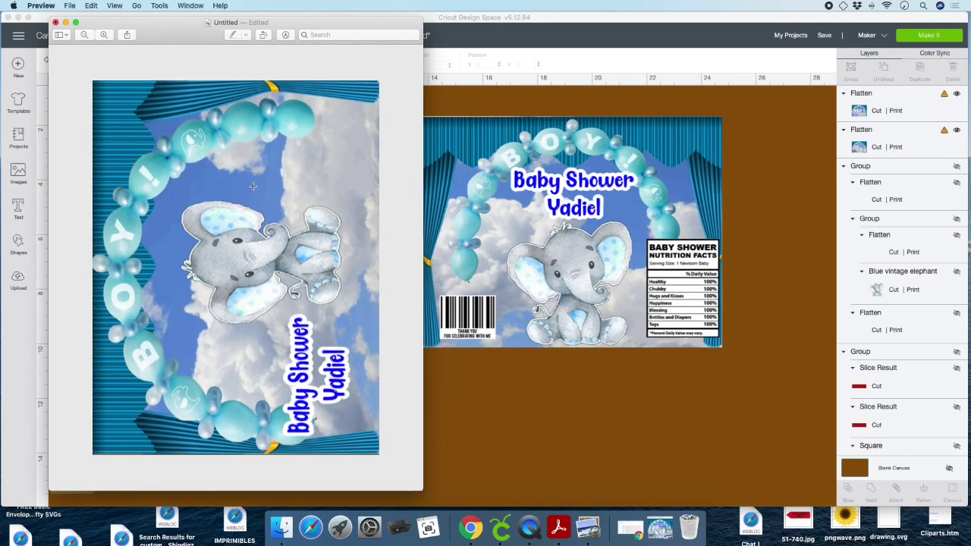
Open the print settings for the rotated panel and choose the HP OfficeJet 3830 series printer
click(69, 6)
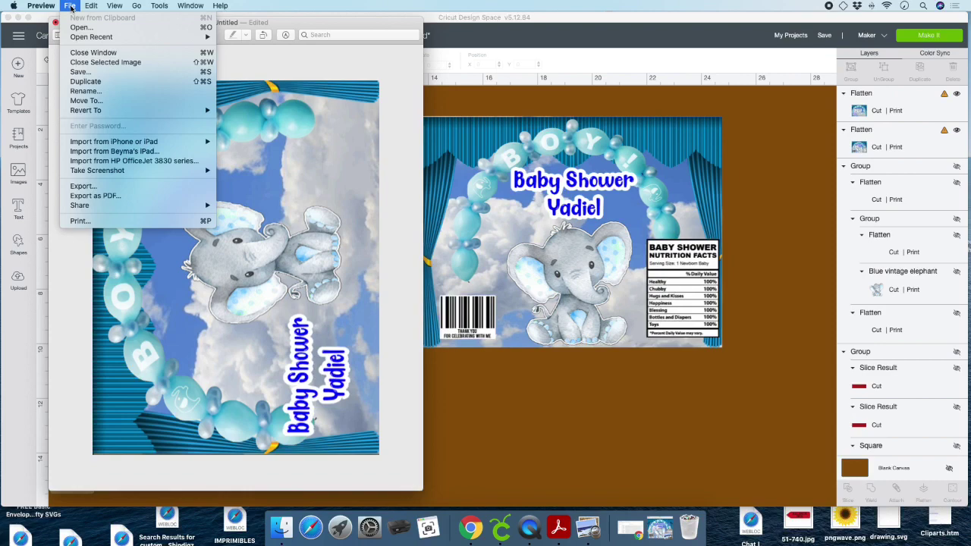
click(80, 221)
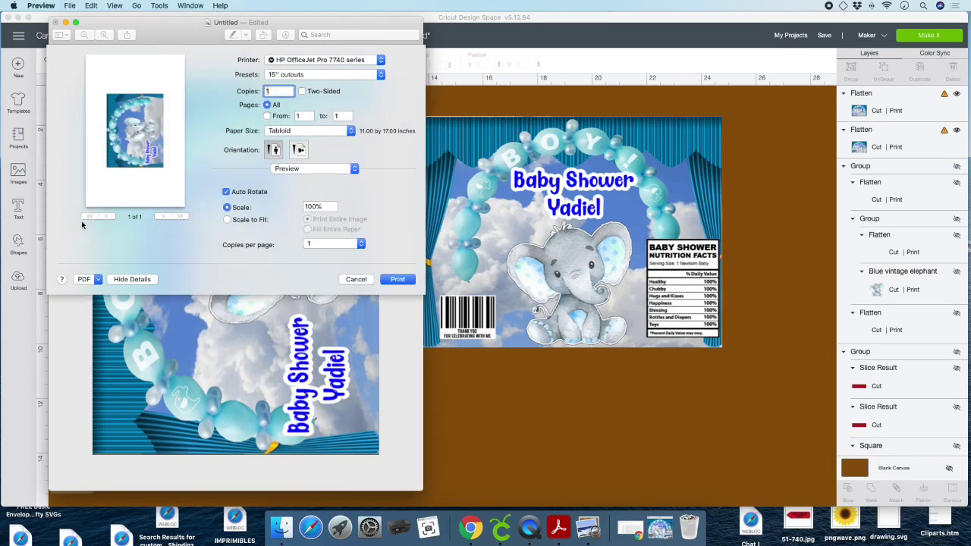
click(317, 56)
click(317, 51)
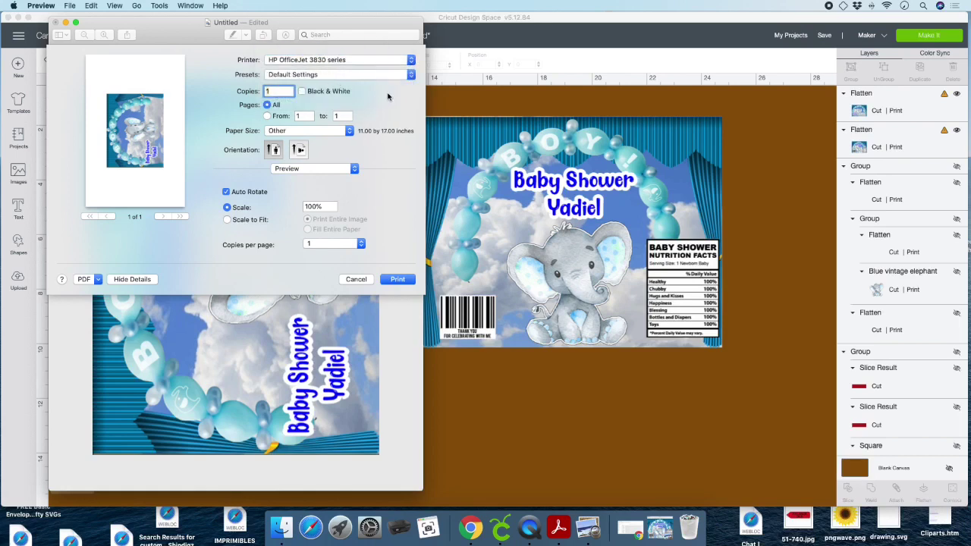
Print the rotated panel scaled up to the custom 8.5 by 11 inch paper and discard the capture without saving
click(228, 220)
click(307, 219)
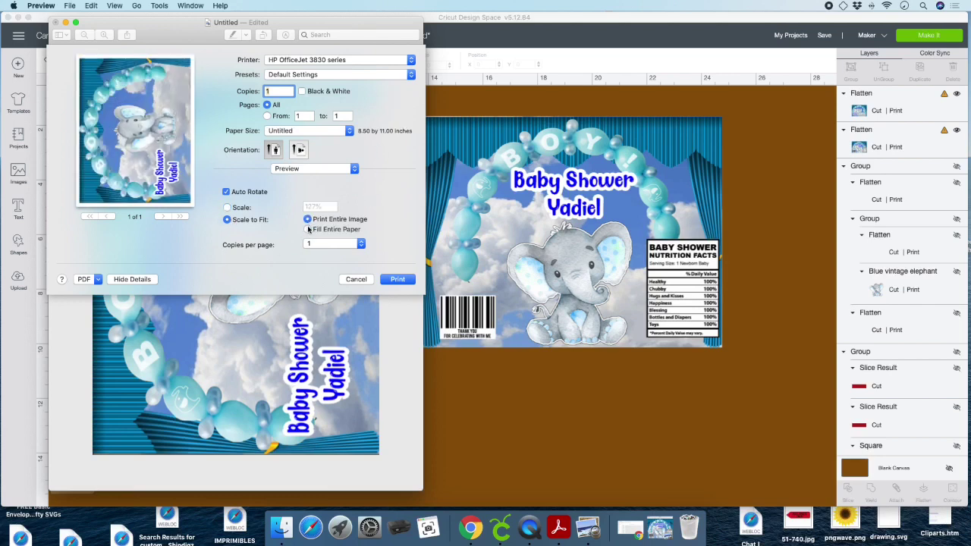
click(308, 229)
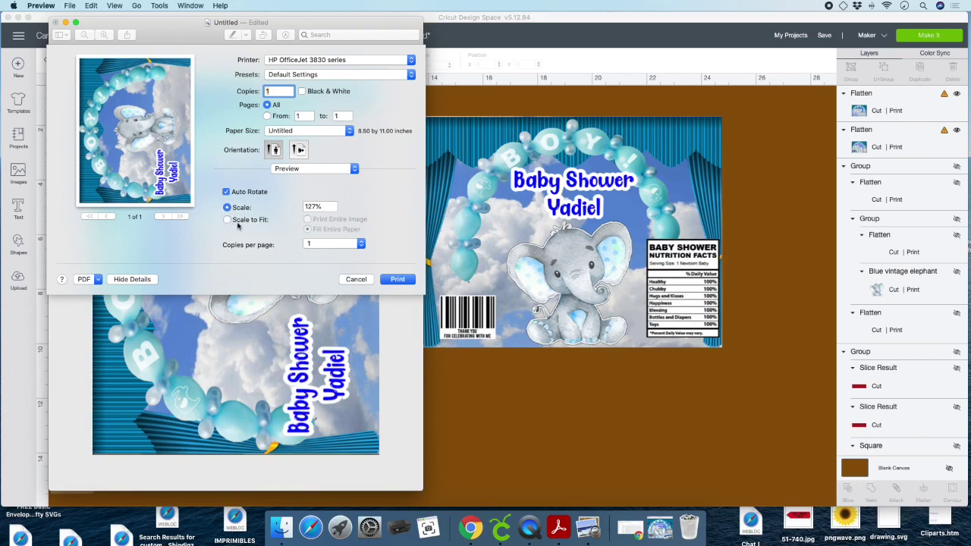
click(402, 281)
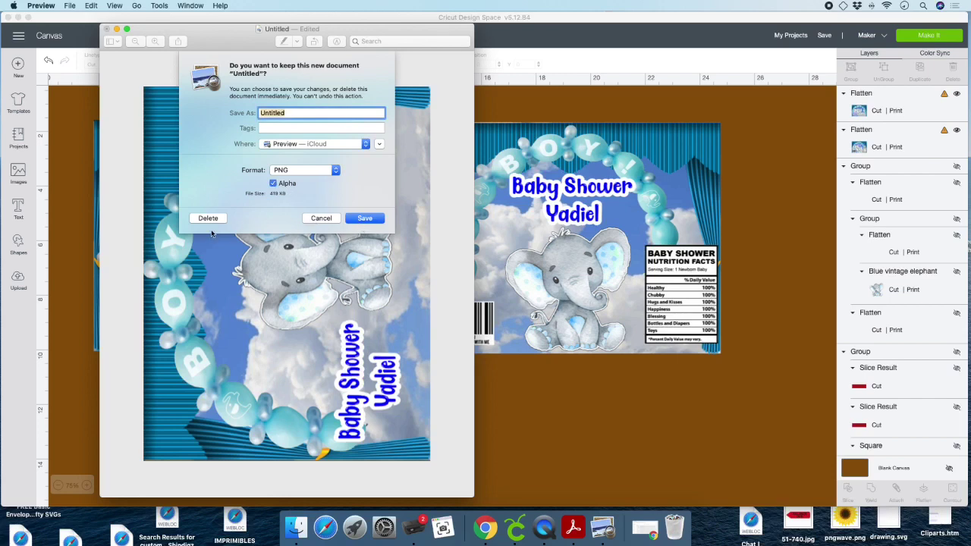
click(216, 221)
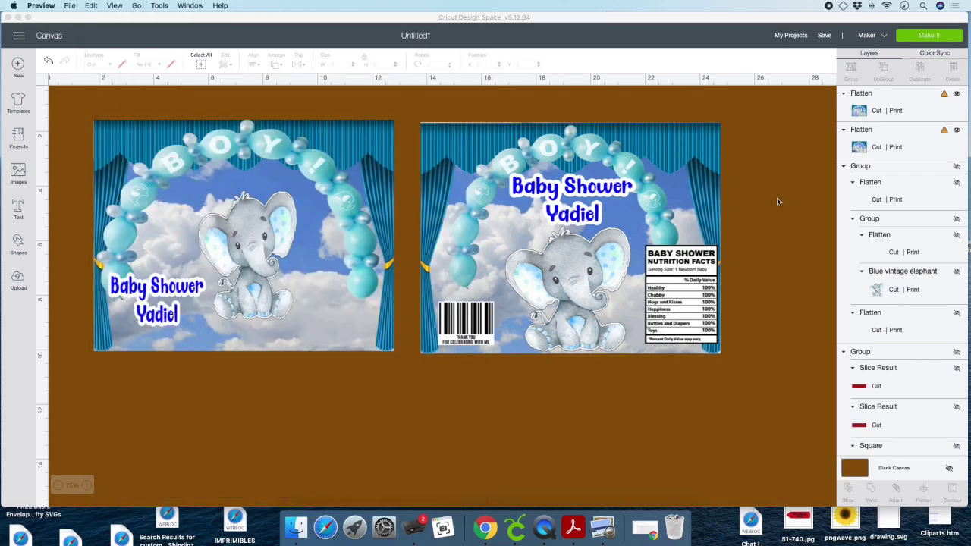